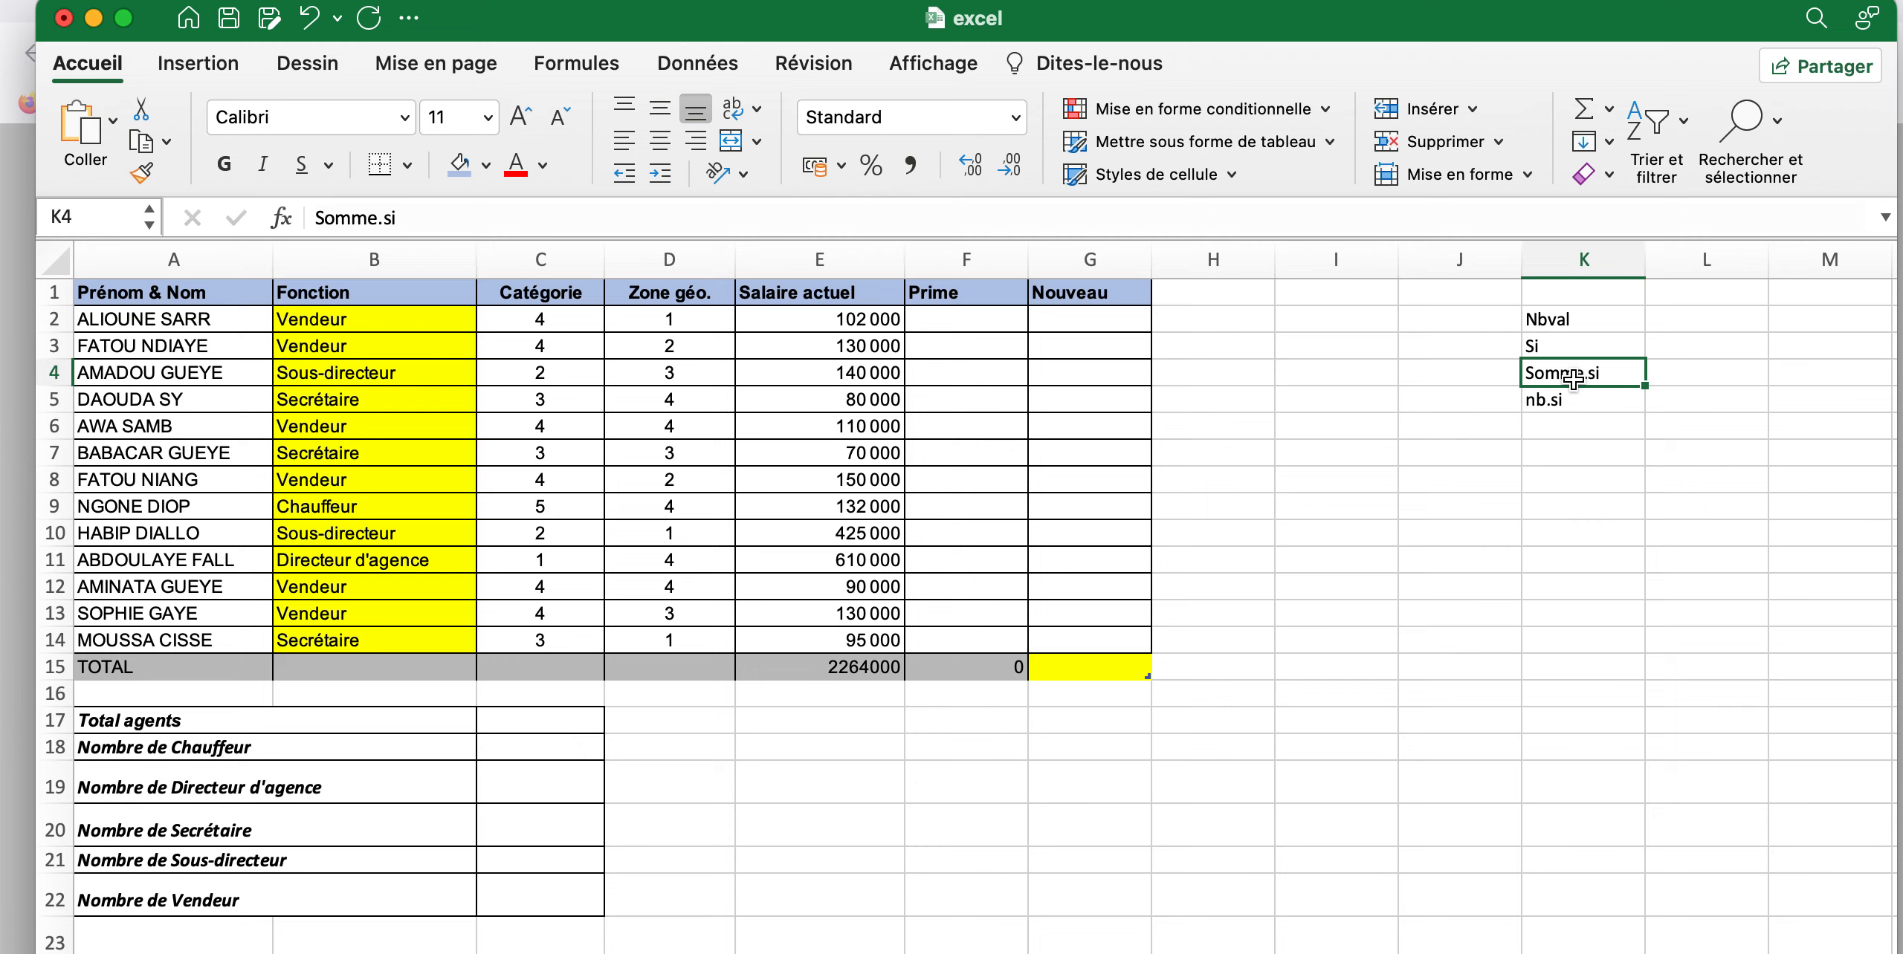
{"action": "left_click", "coordinate": [1570, 407]}
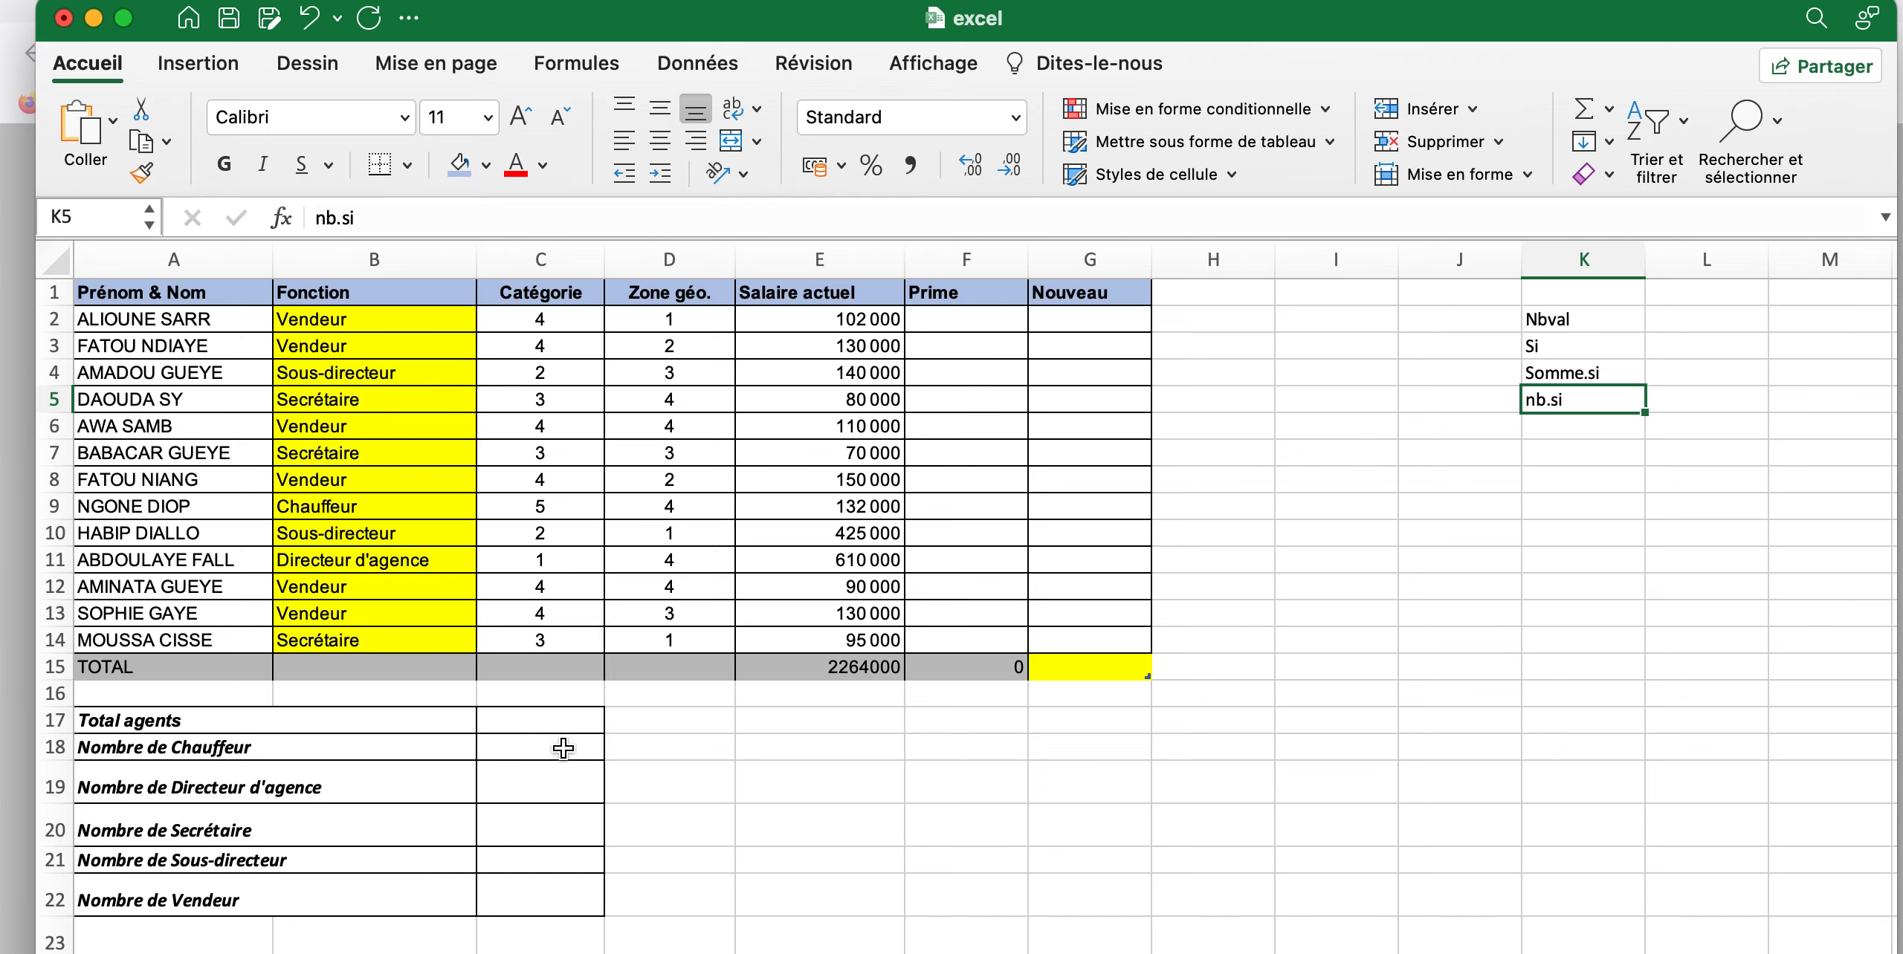
{"action": "scroll", "coordinate": [663, 729], "scroll_direction": "down", "scroll_amount": 1}
{"action": "scroll", "coordinate": [664, 729], "scroll_direction": "down", "scroll_amount": 4}
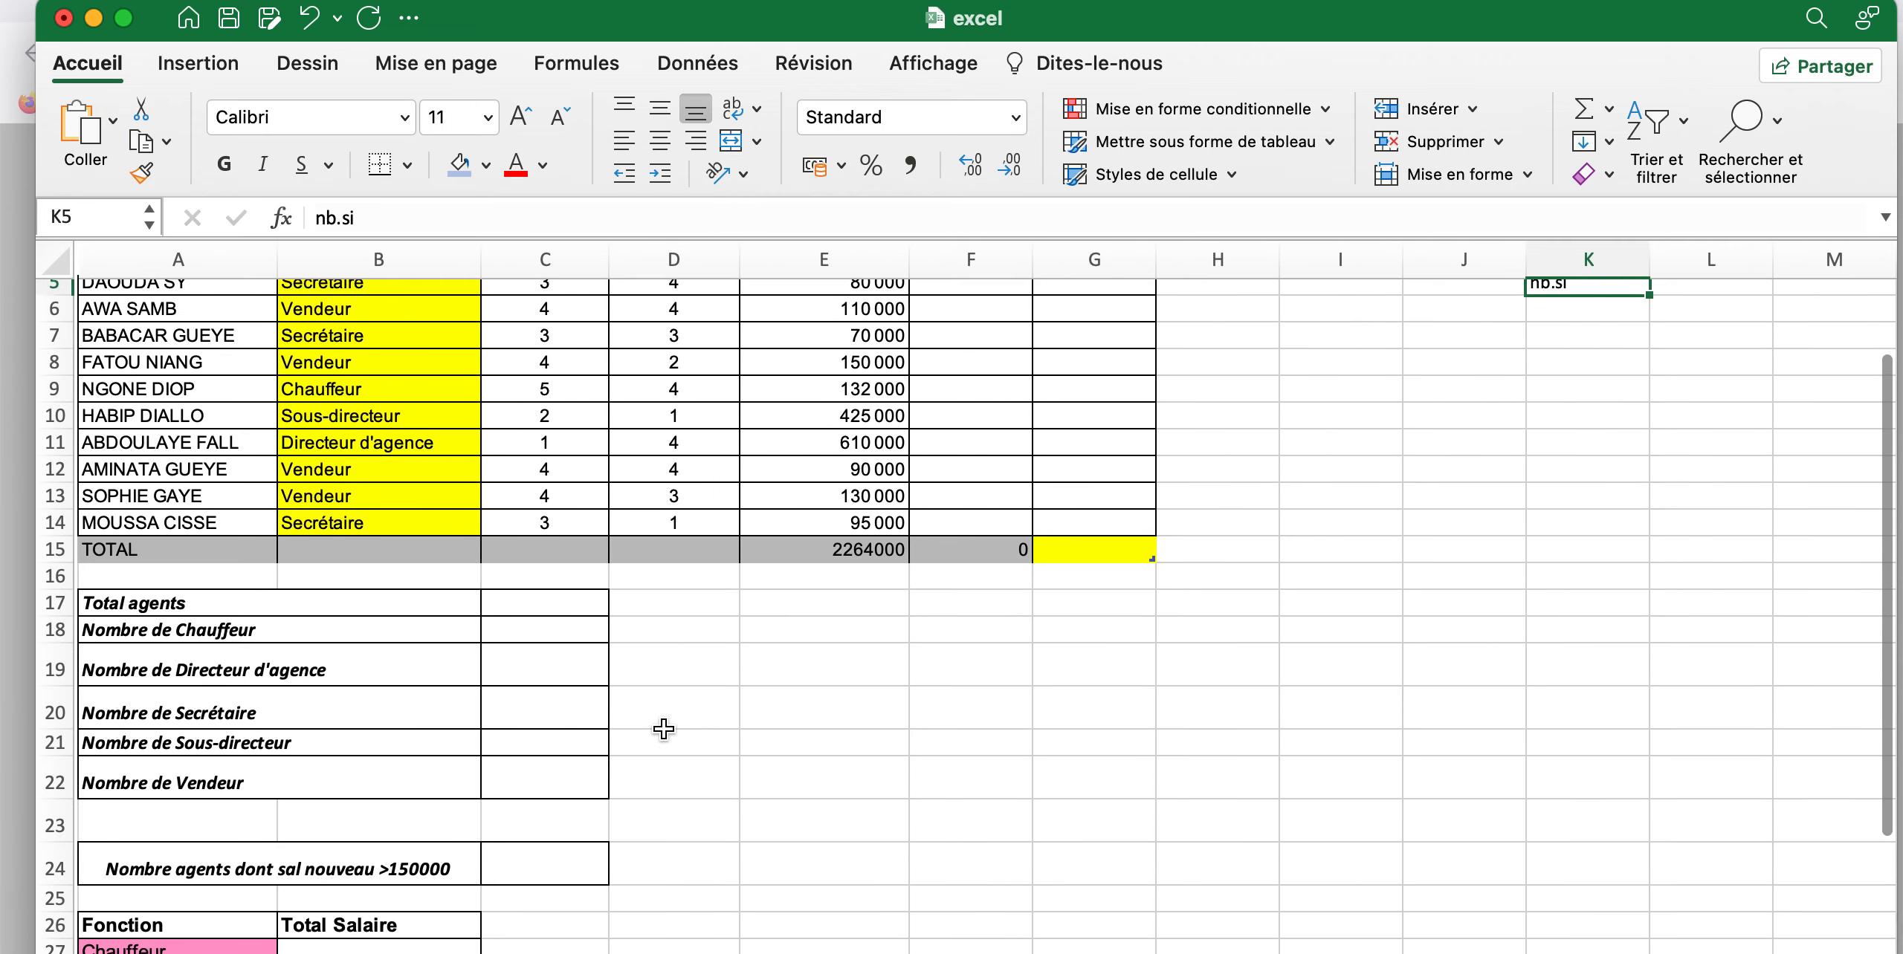
{"action": "scroll", "coordinate": [663, 729], "scroll_direction": "up", "scroll_amount": 5}
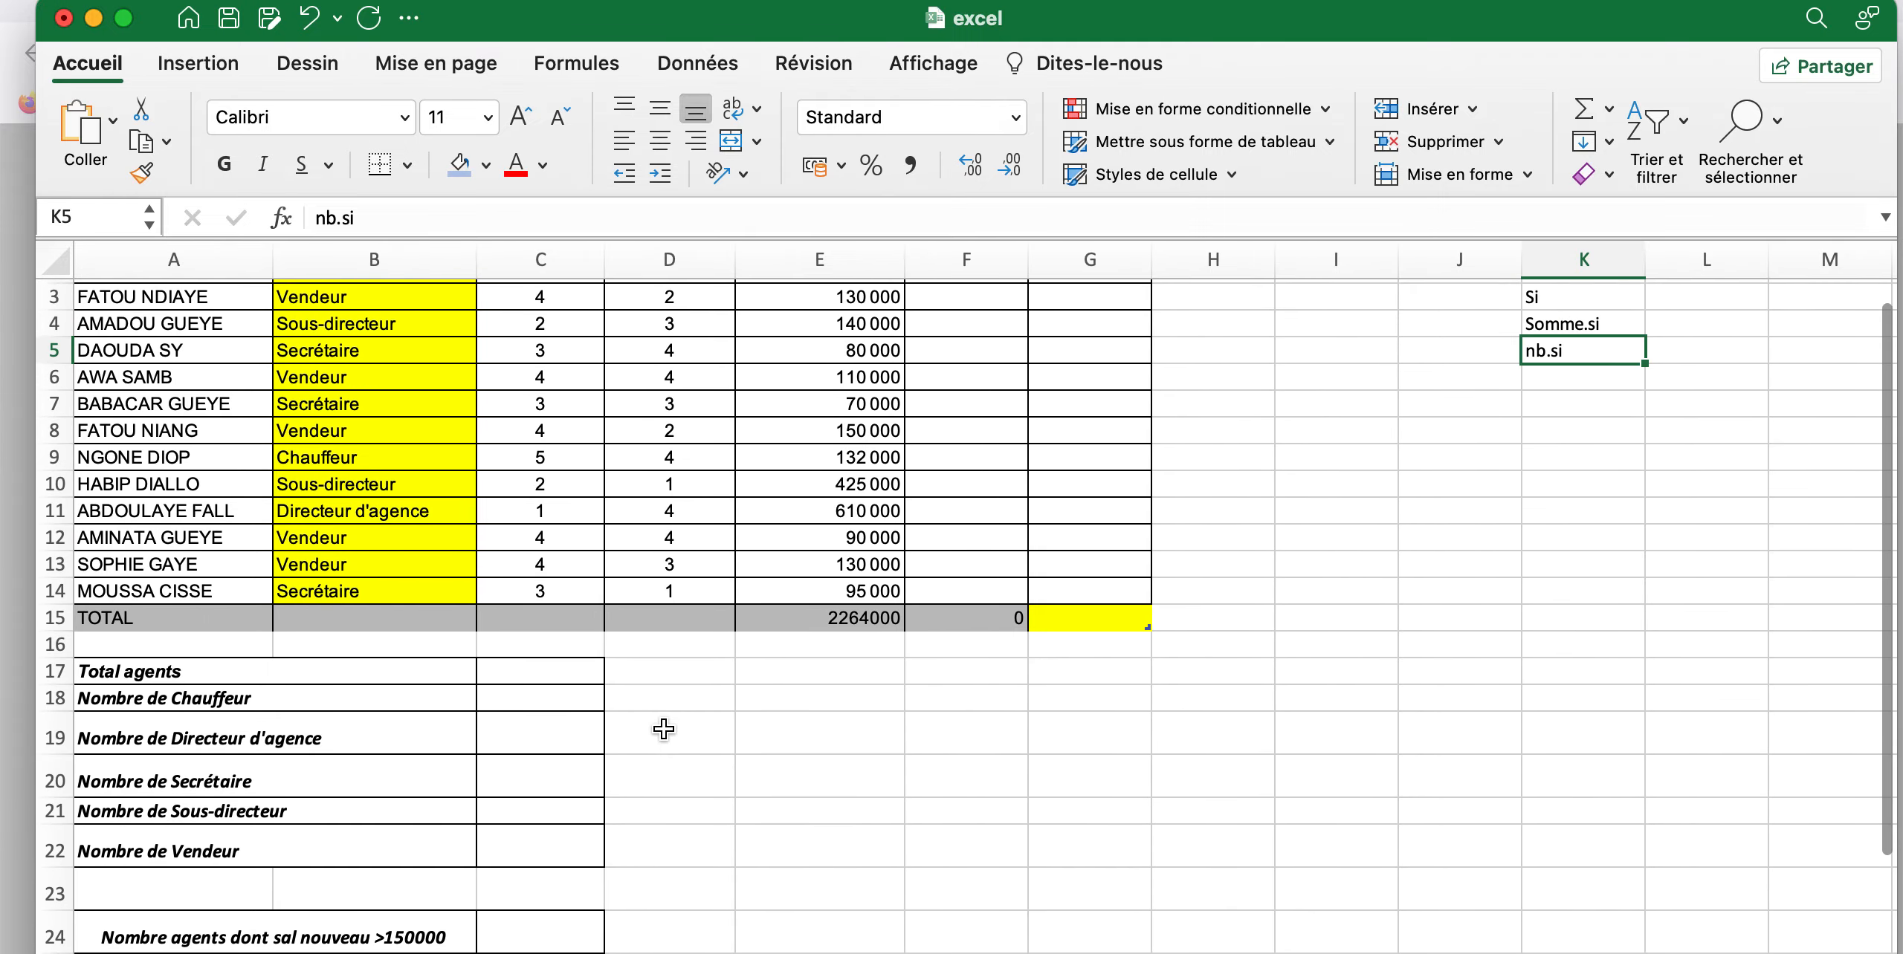
{"action": "scroll", "coordinate": [663, 729], "scroll_direction": "down", "scroll_amount": 1}
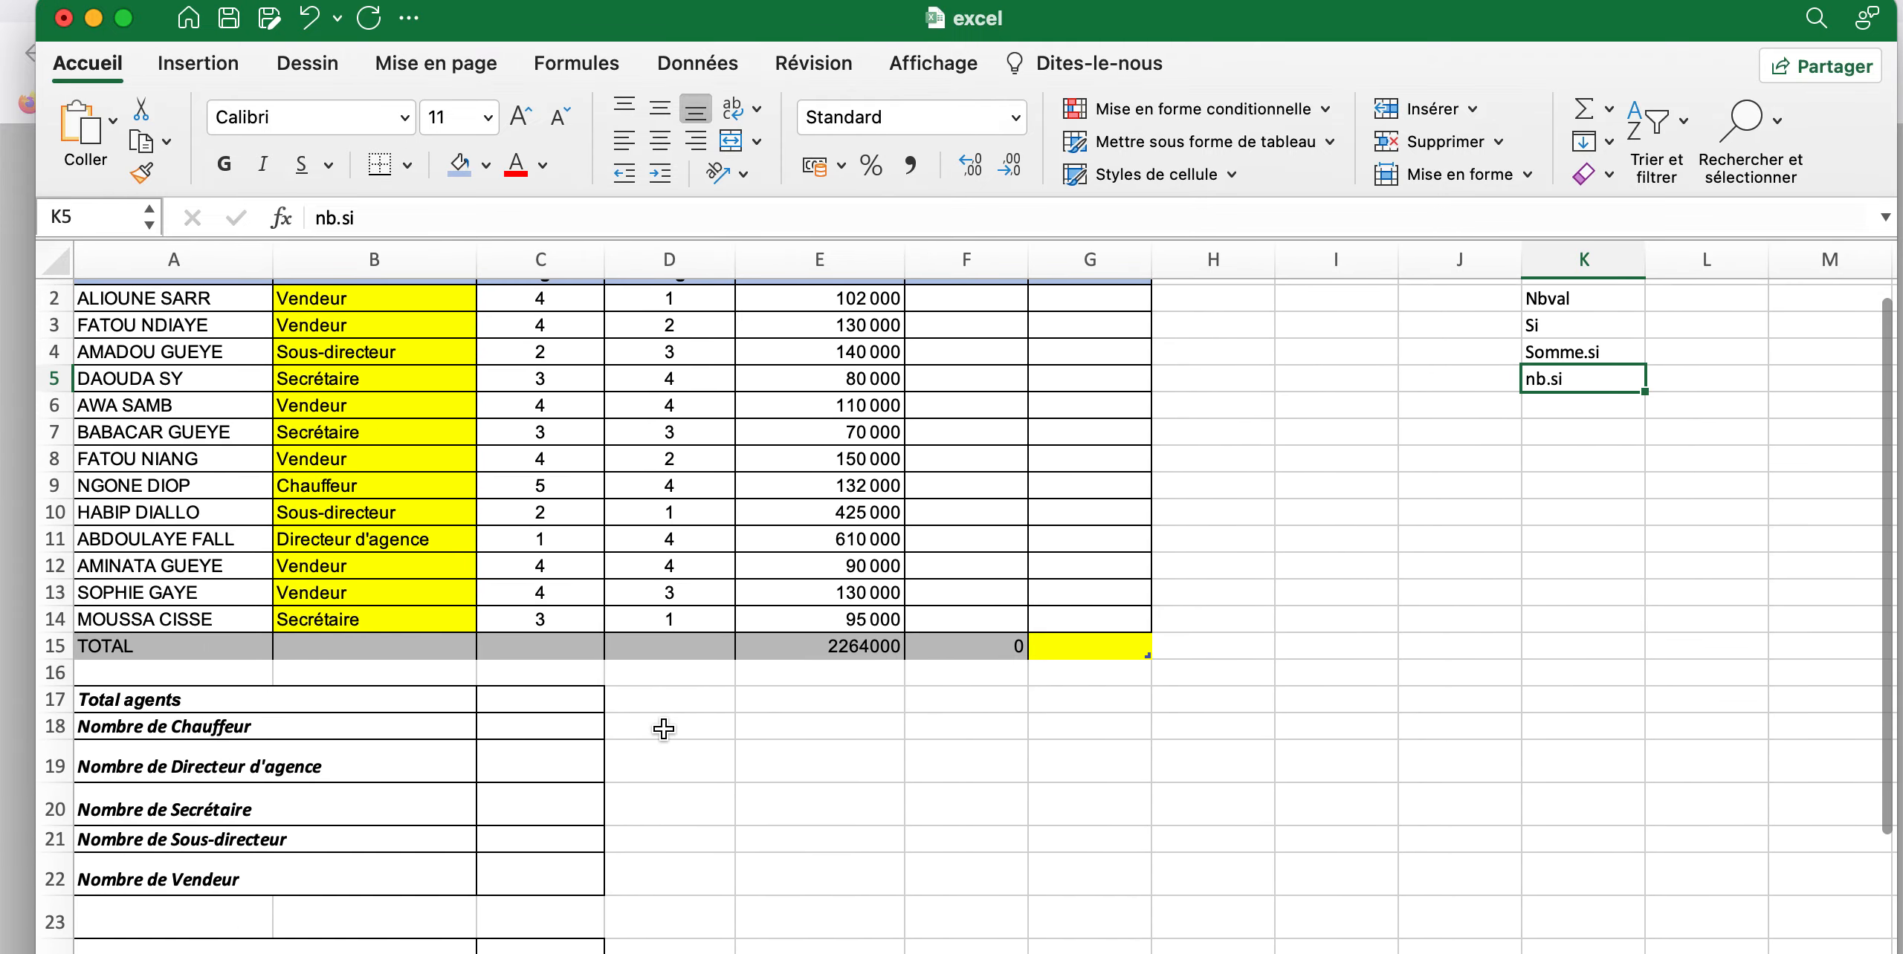
{"action": "scroll", "coordinate": [664, 729], "scroll_direction": "up", "scroll_amount": 1}
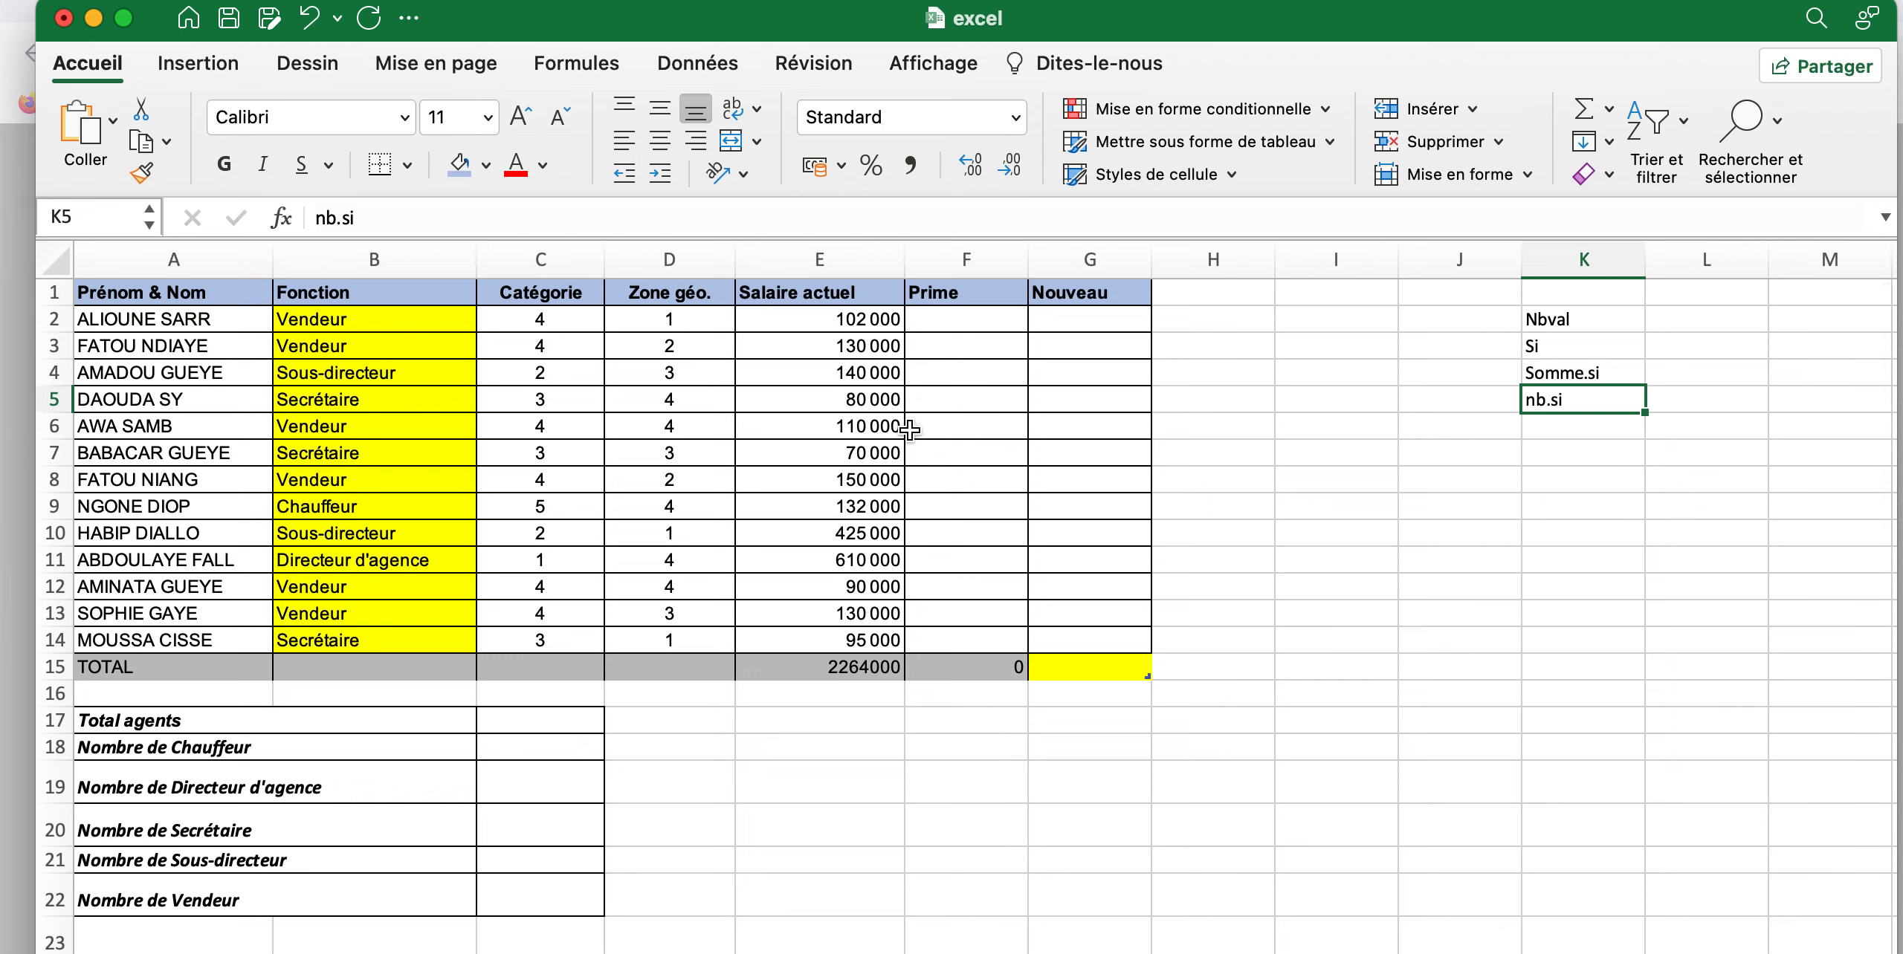
{"action": "left_click", "coordinate": [935, 327]}
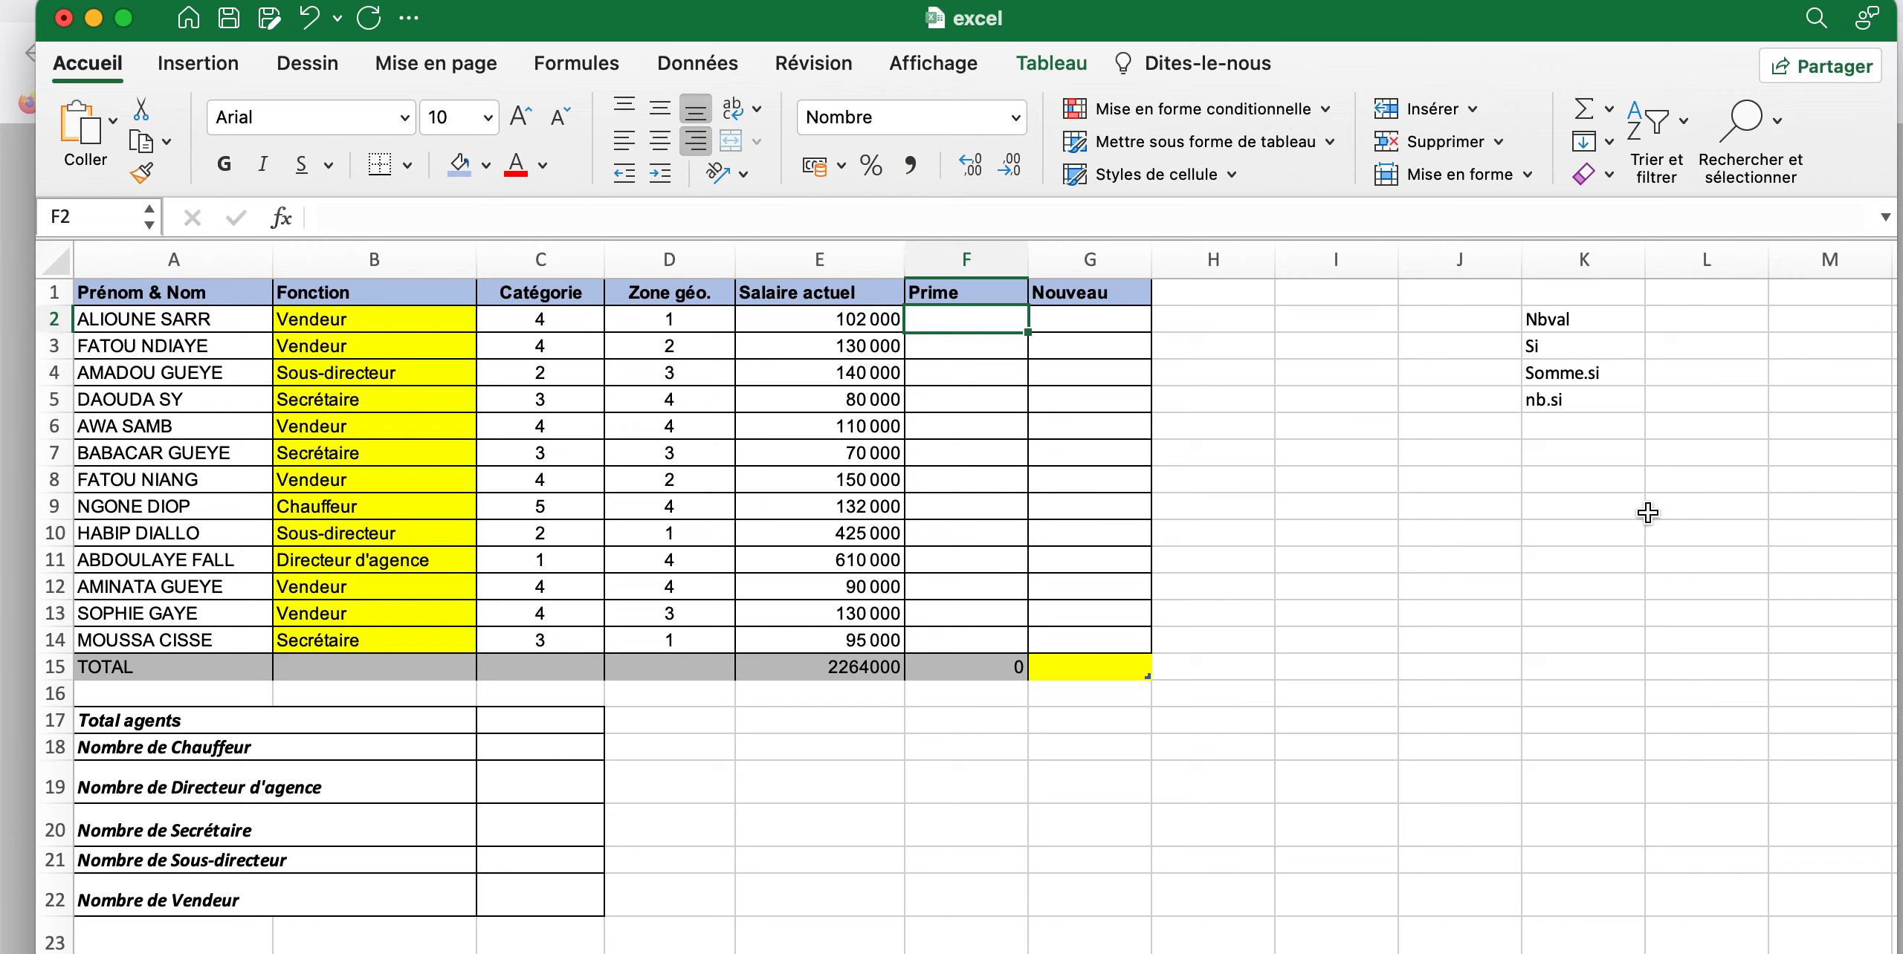
Enter the note "si le salaire actuel est superieur a 100 000 alors on lui donne" in cell J9
{"action": "left_click", "coordinate": [1489, 510]}
{"action": "type", "text": "si le salaie"}
{"action": "key", "text": "BackSpace"}
{"action": "type", "text": "re"}
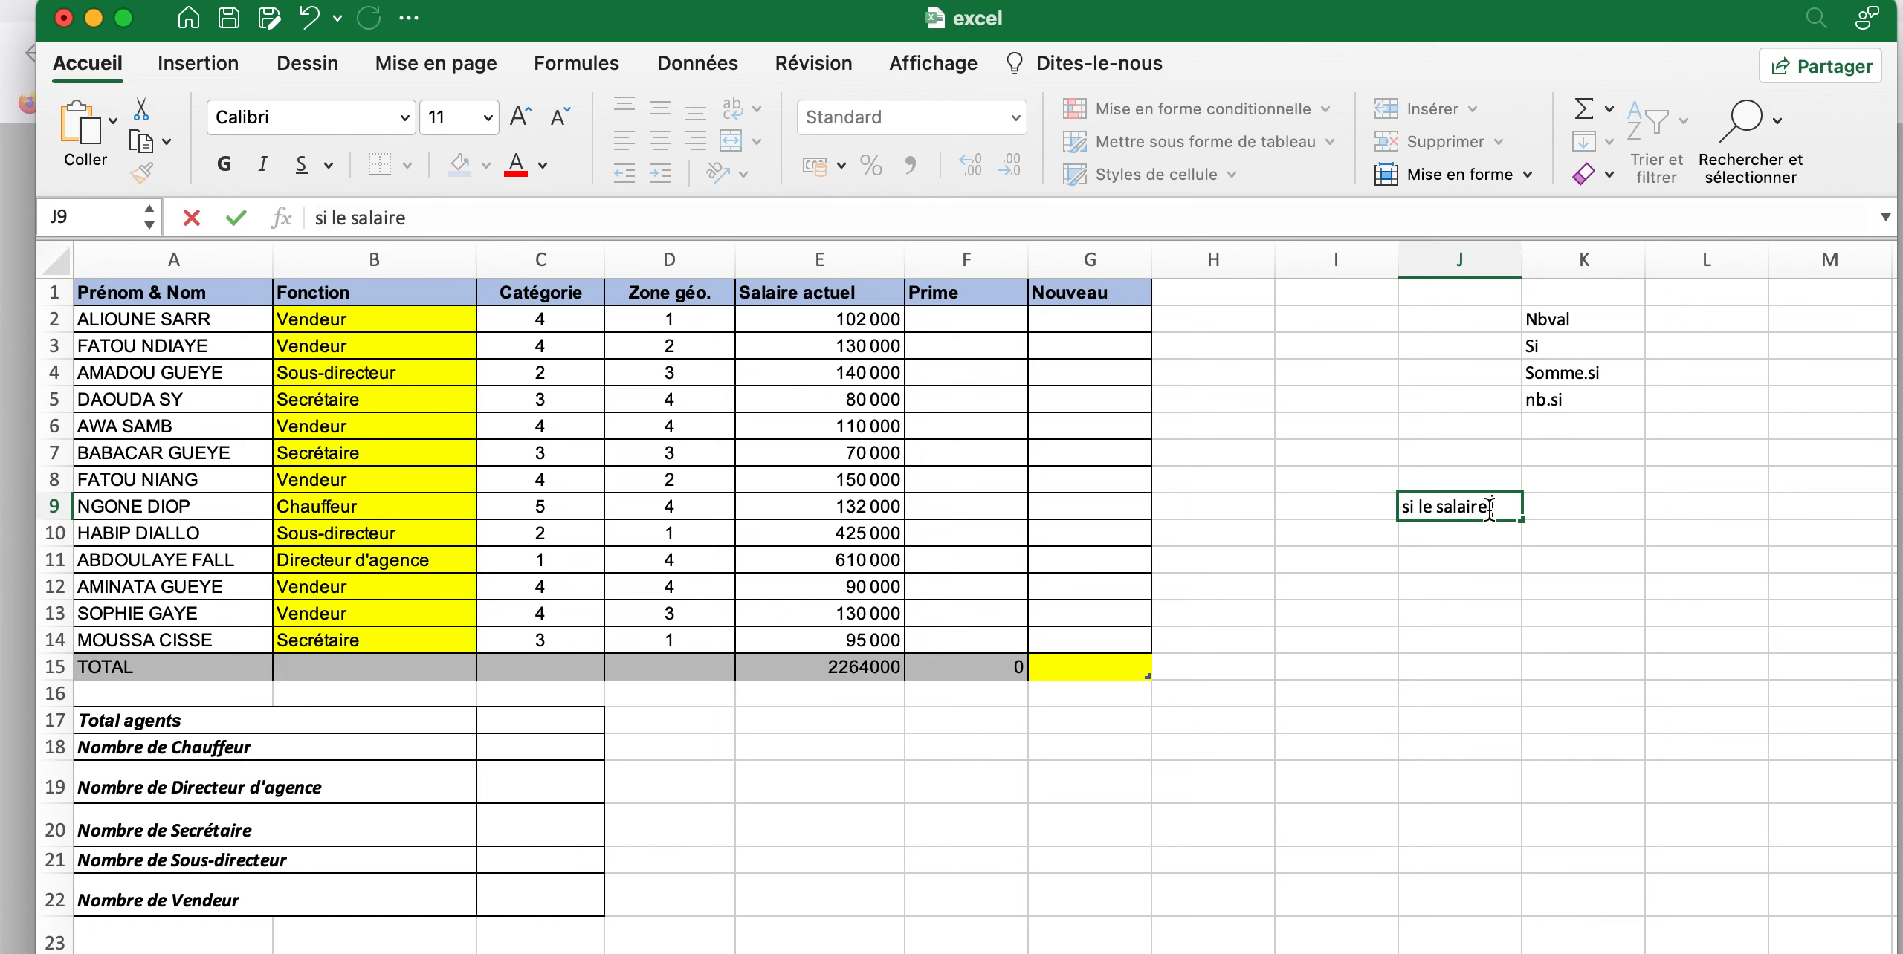
{"action": "type", "text": " actuel est superr"}
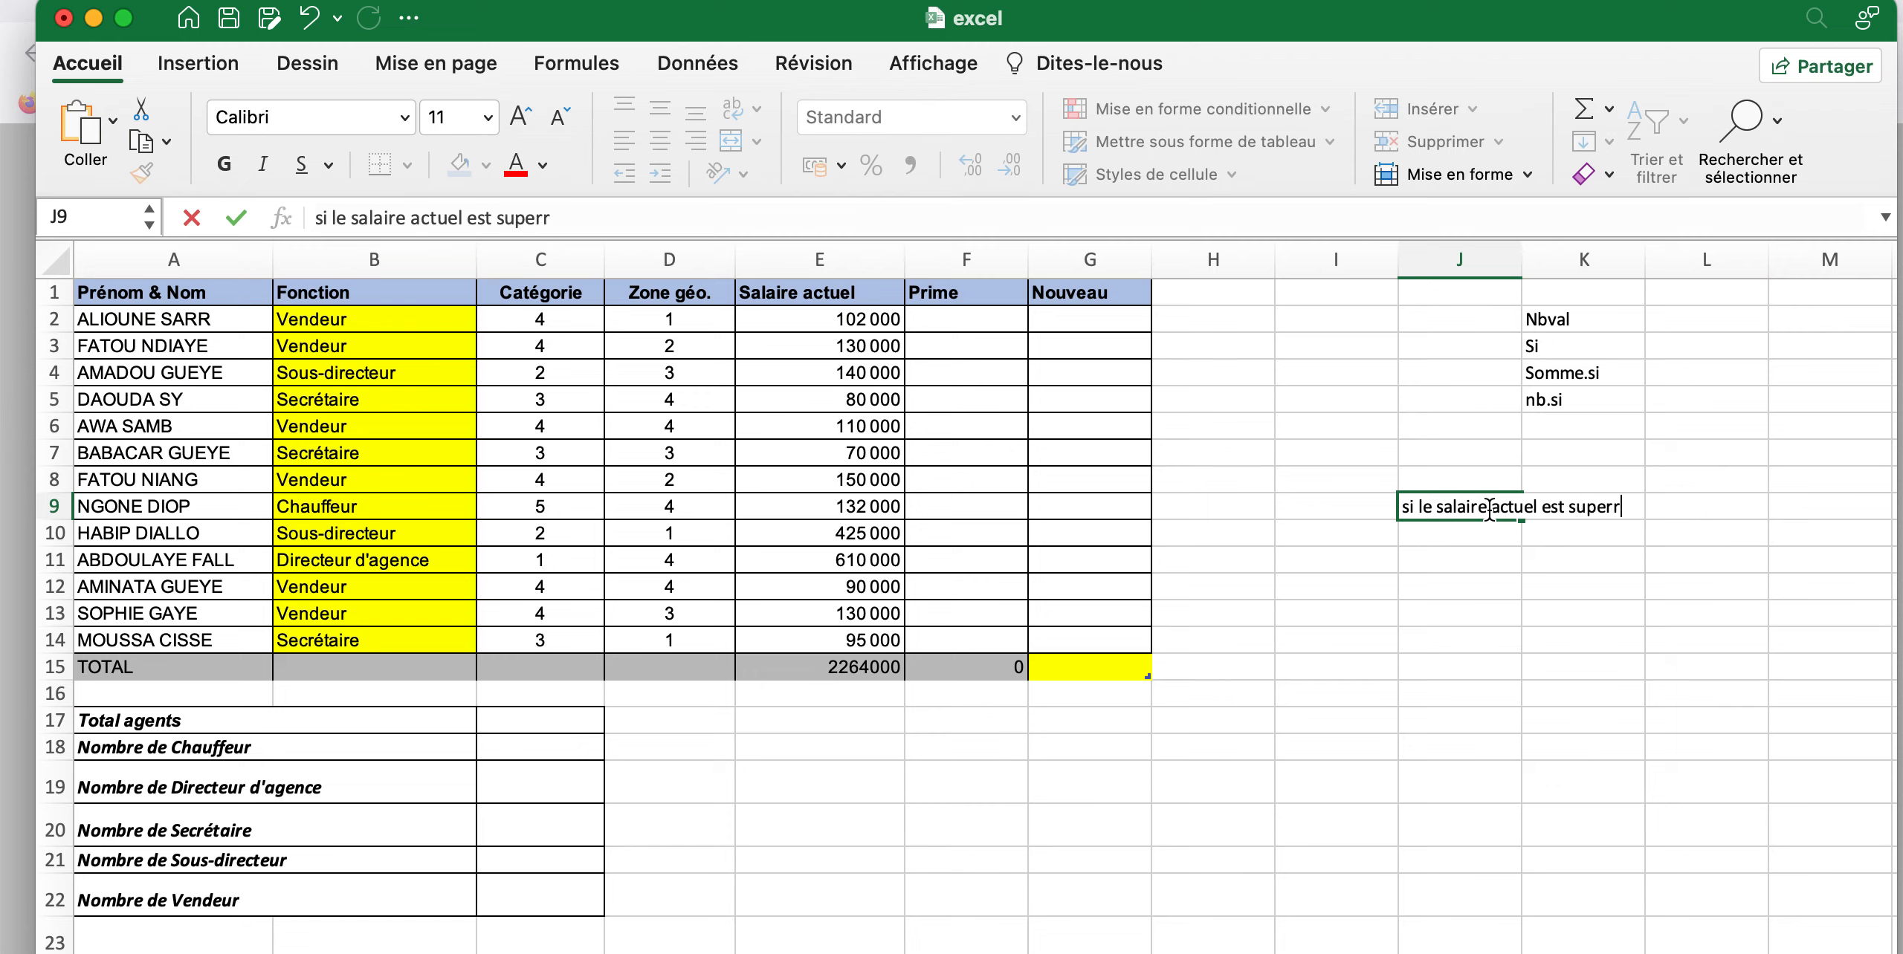
{"action": "key", "text": "BackSpace"}
{"action": "type", "text": "ieur q"}
{"action": "key", "text": "BackSpace"}
{"action": "type", "text": "a 100 000 alors on lui donne"}
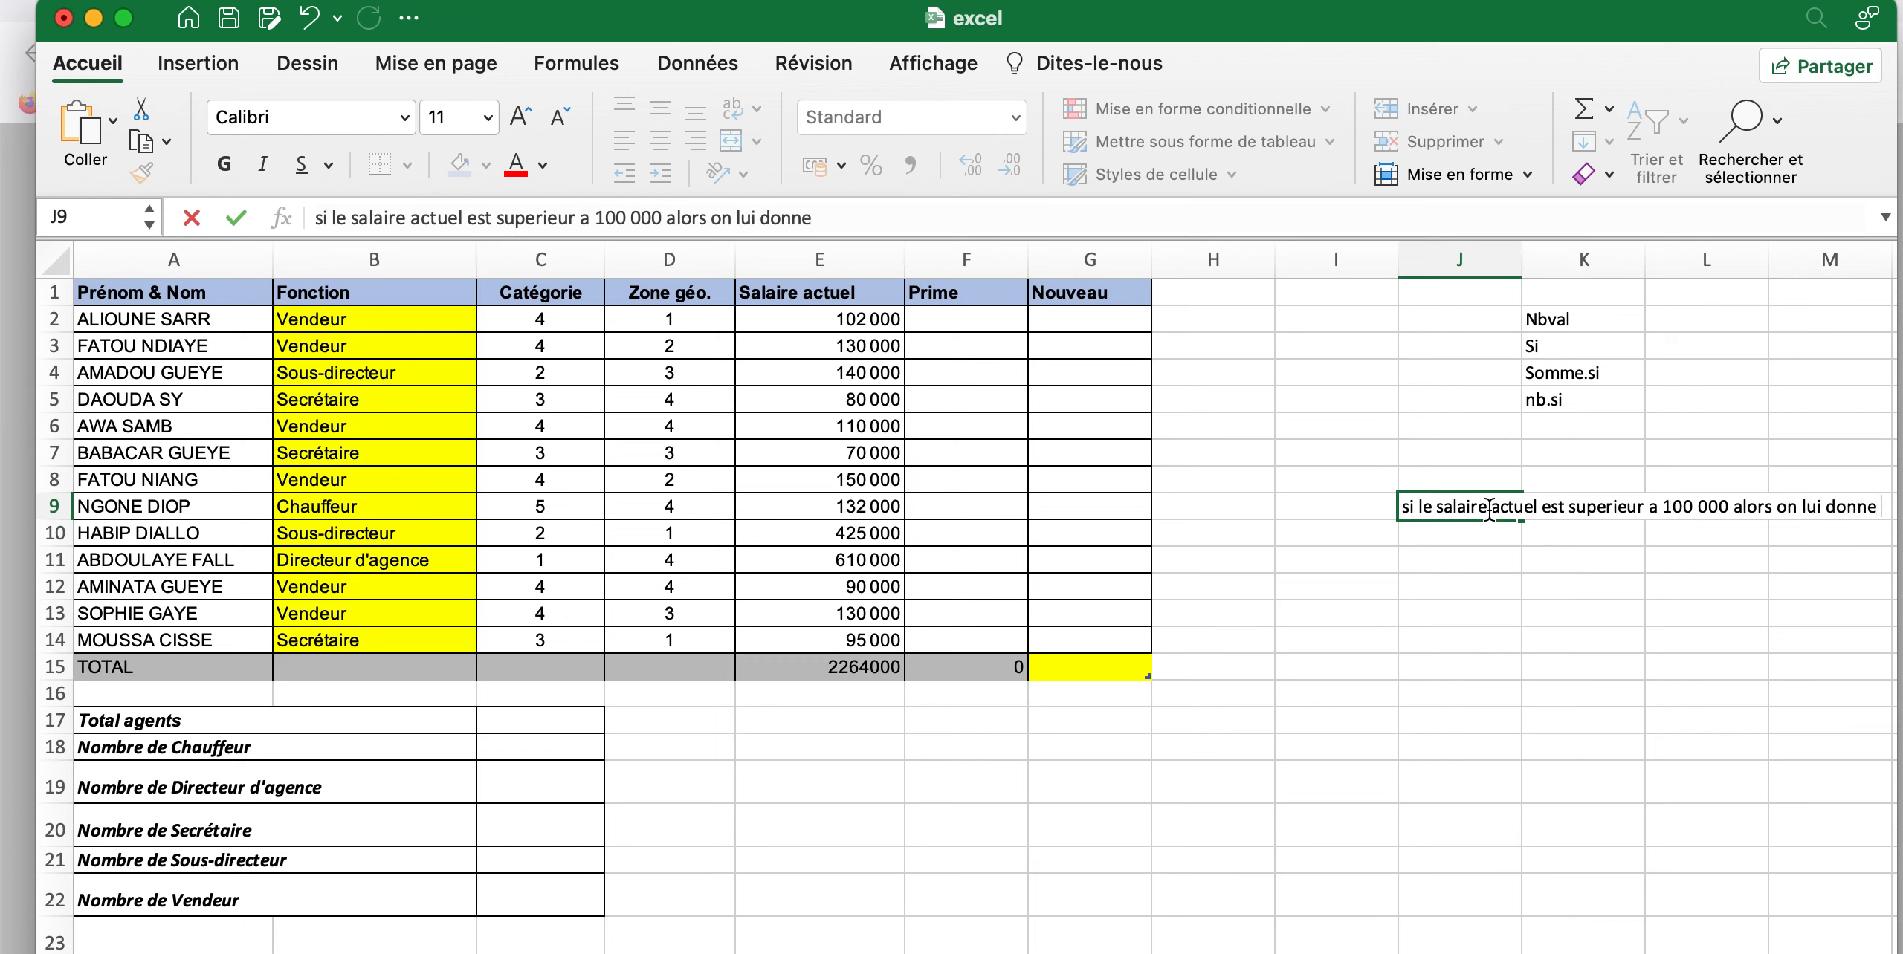
Continue the bonus rule in cell J10 with the text "une prime de 25000 sinon nous lui donnons 15000"
{"action": "left_click", "coordinate": [1475, 537]}
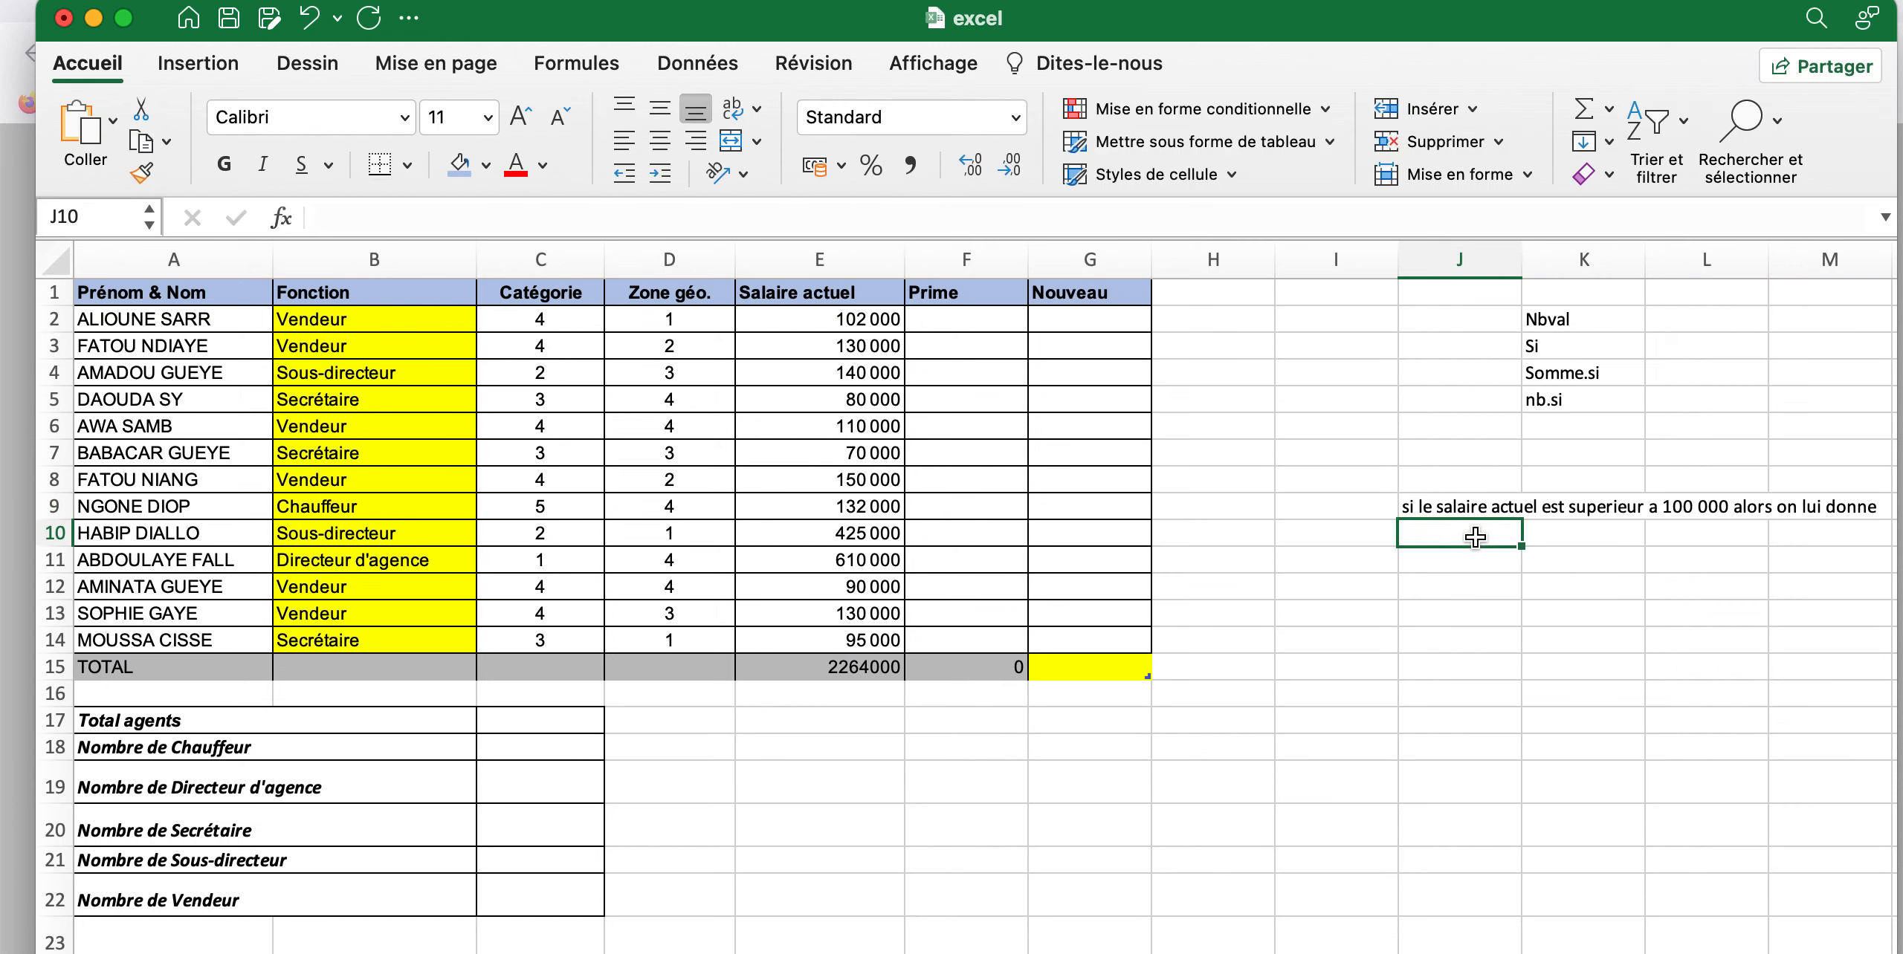
{"action": "type", "text": "une prime de"}
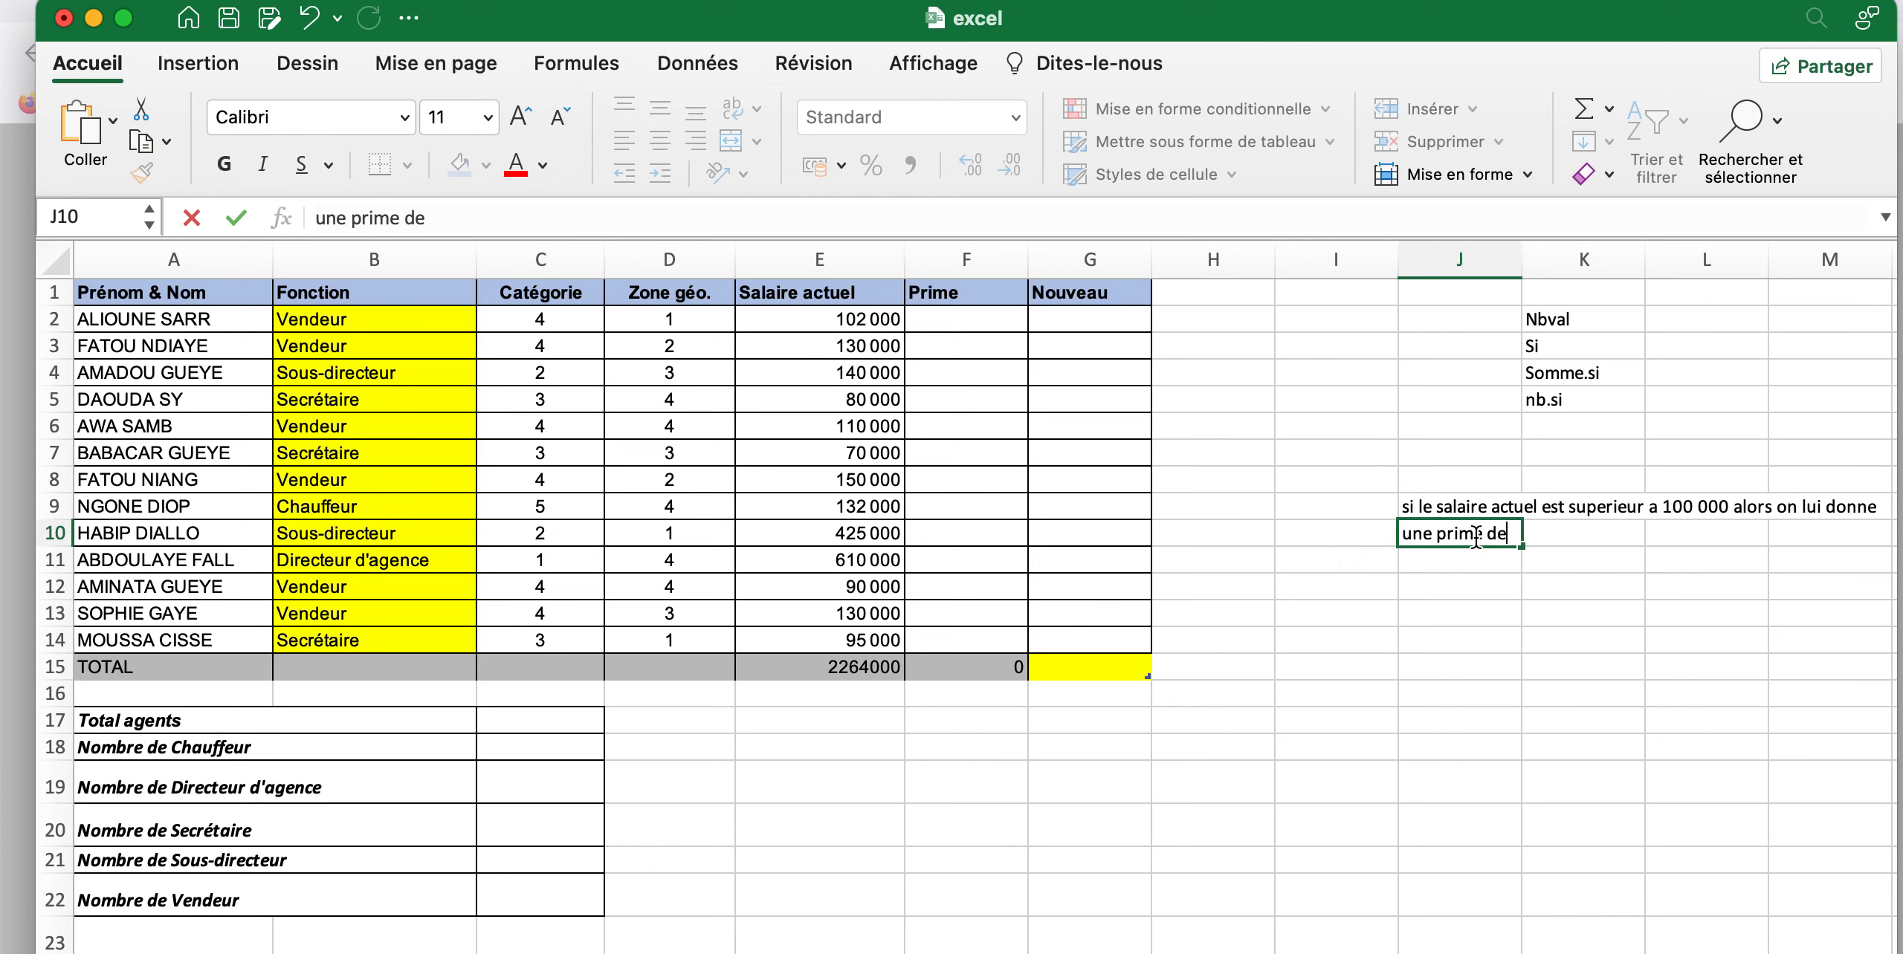
{"action": "type", "text": " 25000 sinon n"}
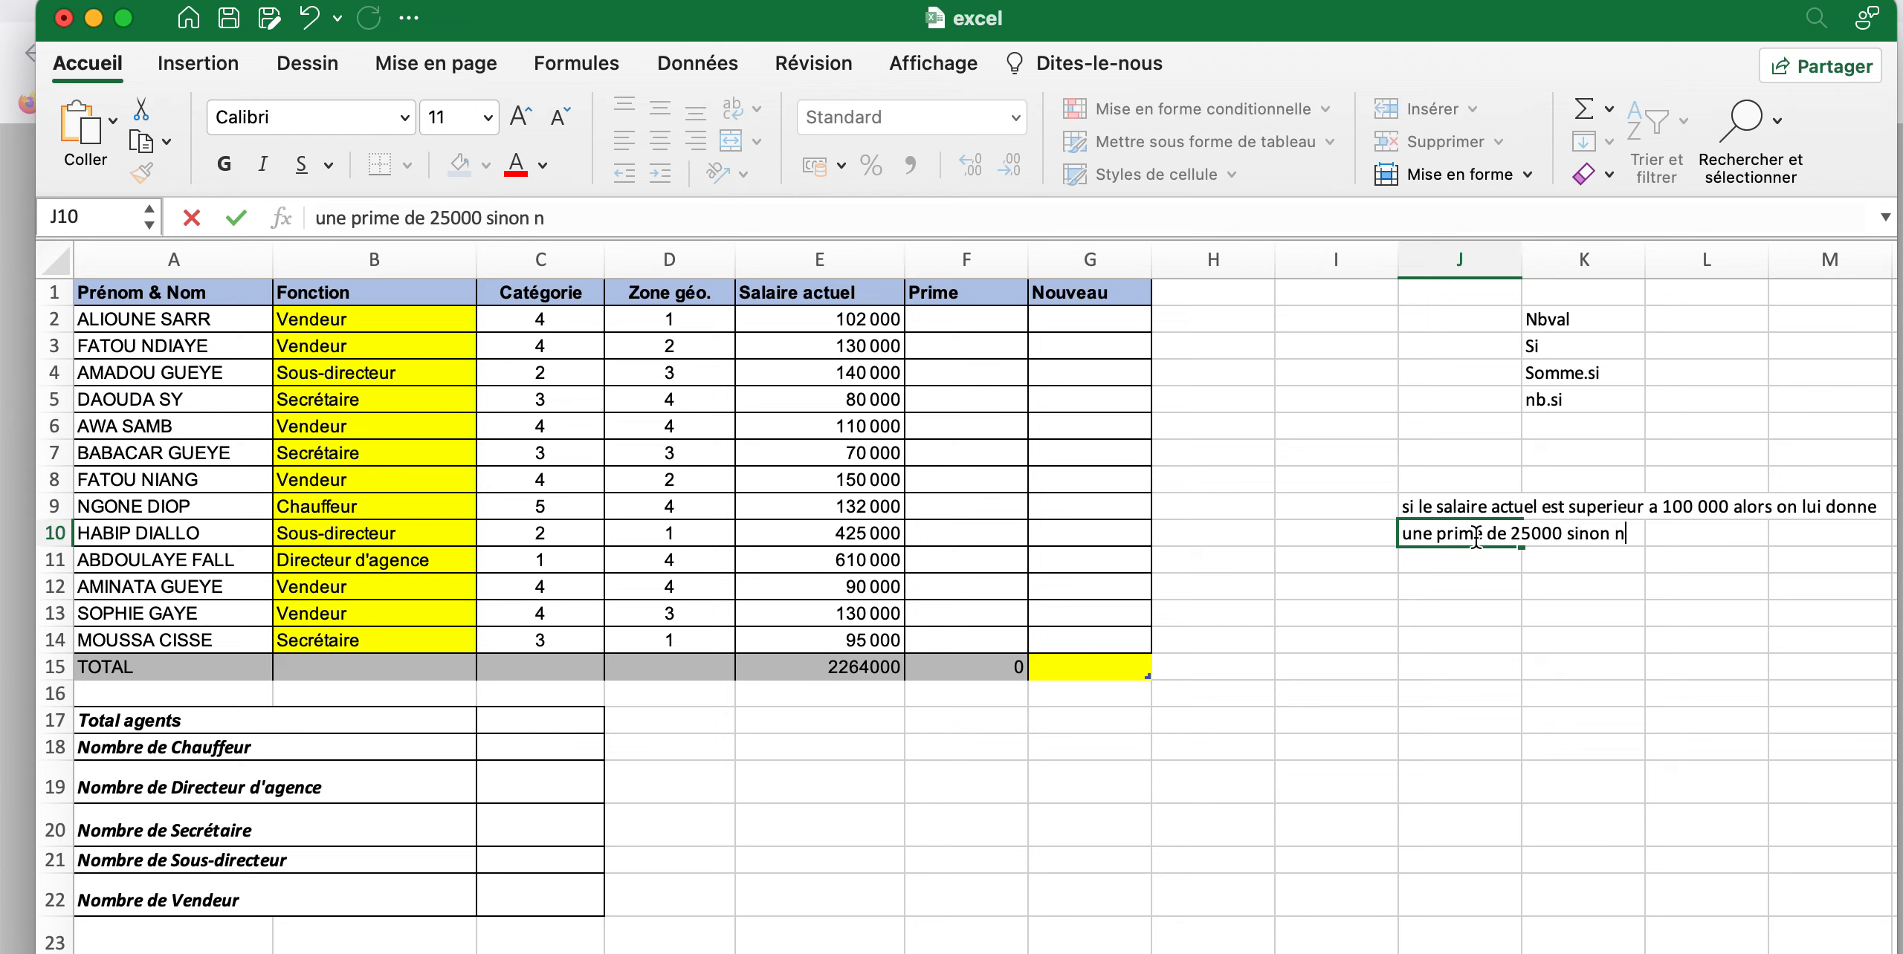
{"action": "type", "text": "ous lui donnons "}
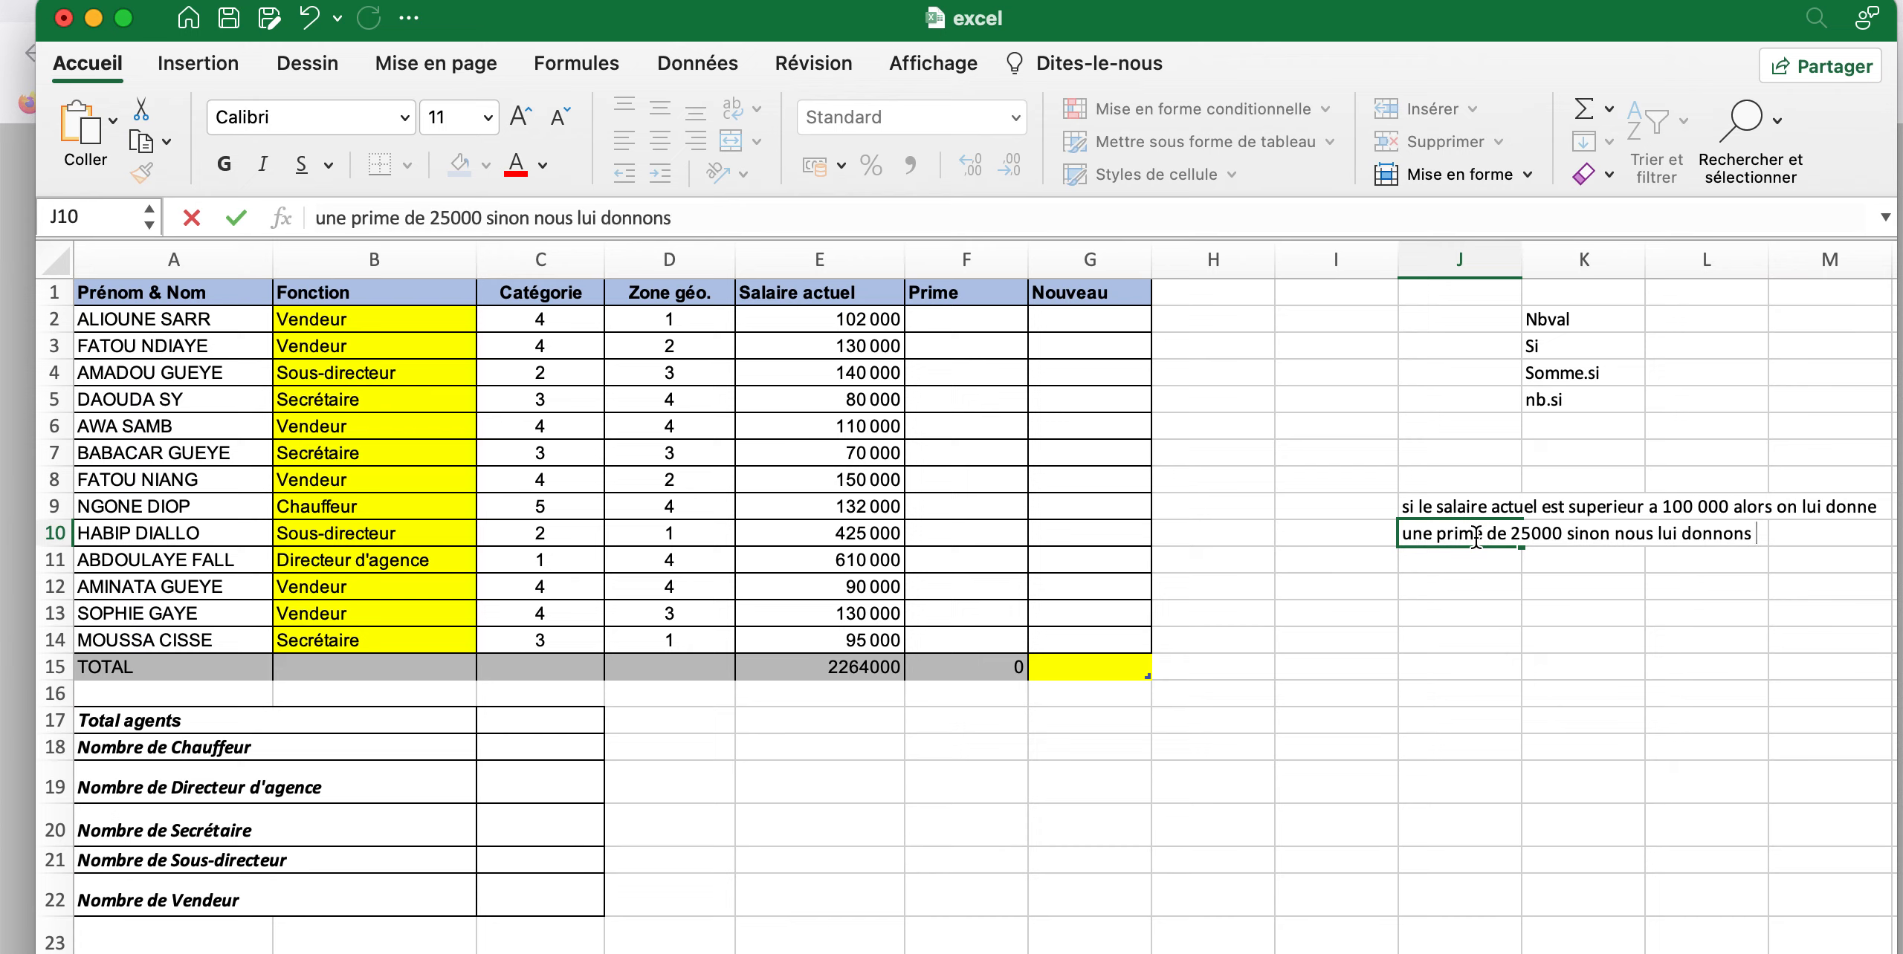
{"action": "type", "text": "15000"}
{"action": "key", "text": "Return"}
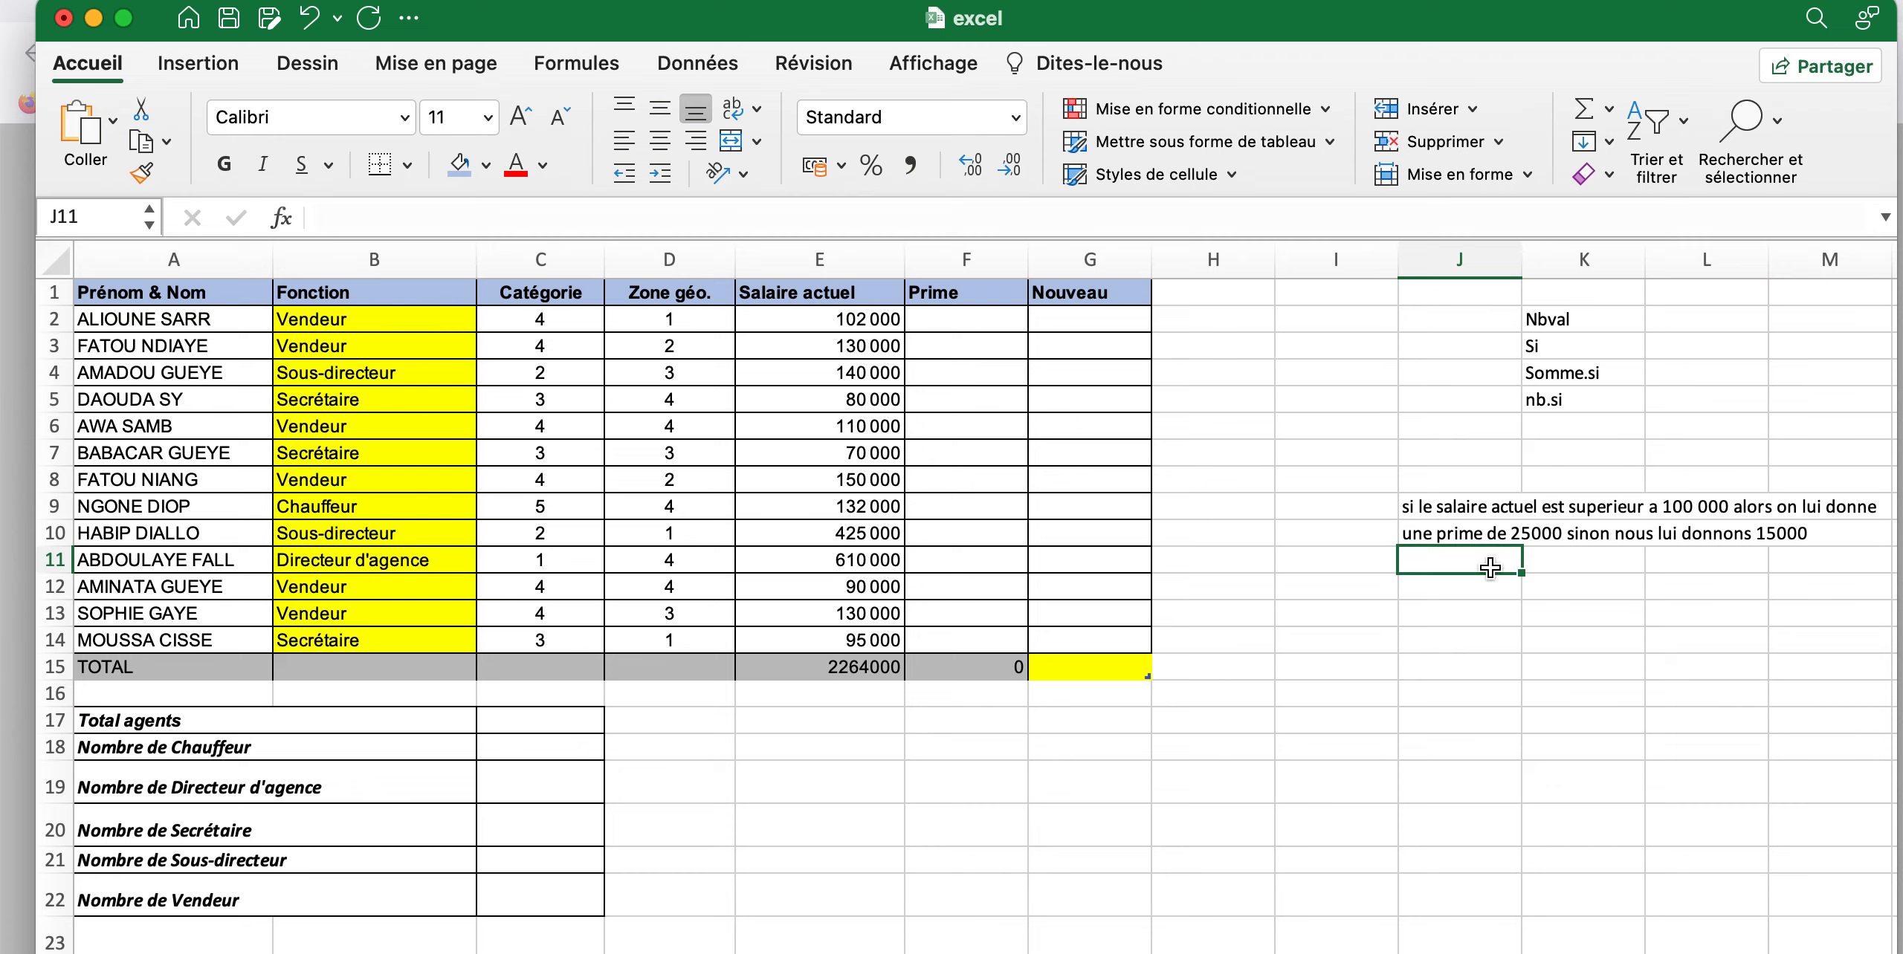
Start a SI formula in cell F2 of the Prime column that tests whether the row's Salaire actuel is greater than 100000
{"action": "left_click", "coordinate": [933, 322]}
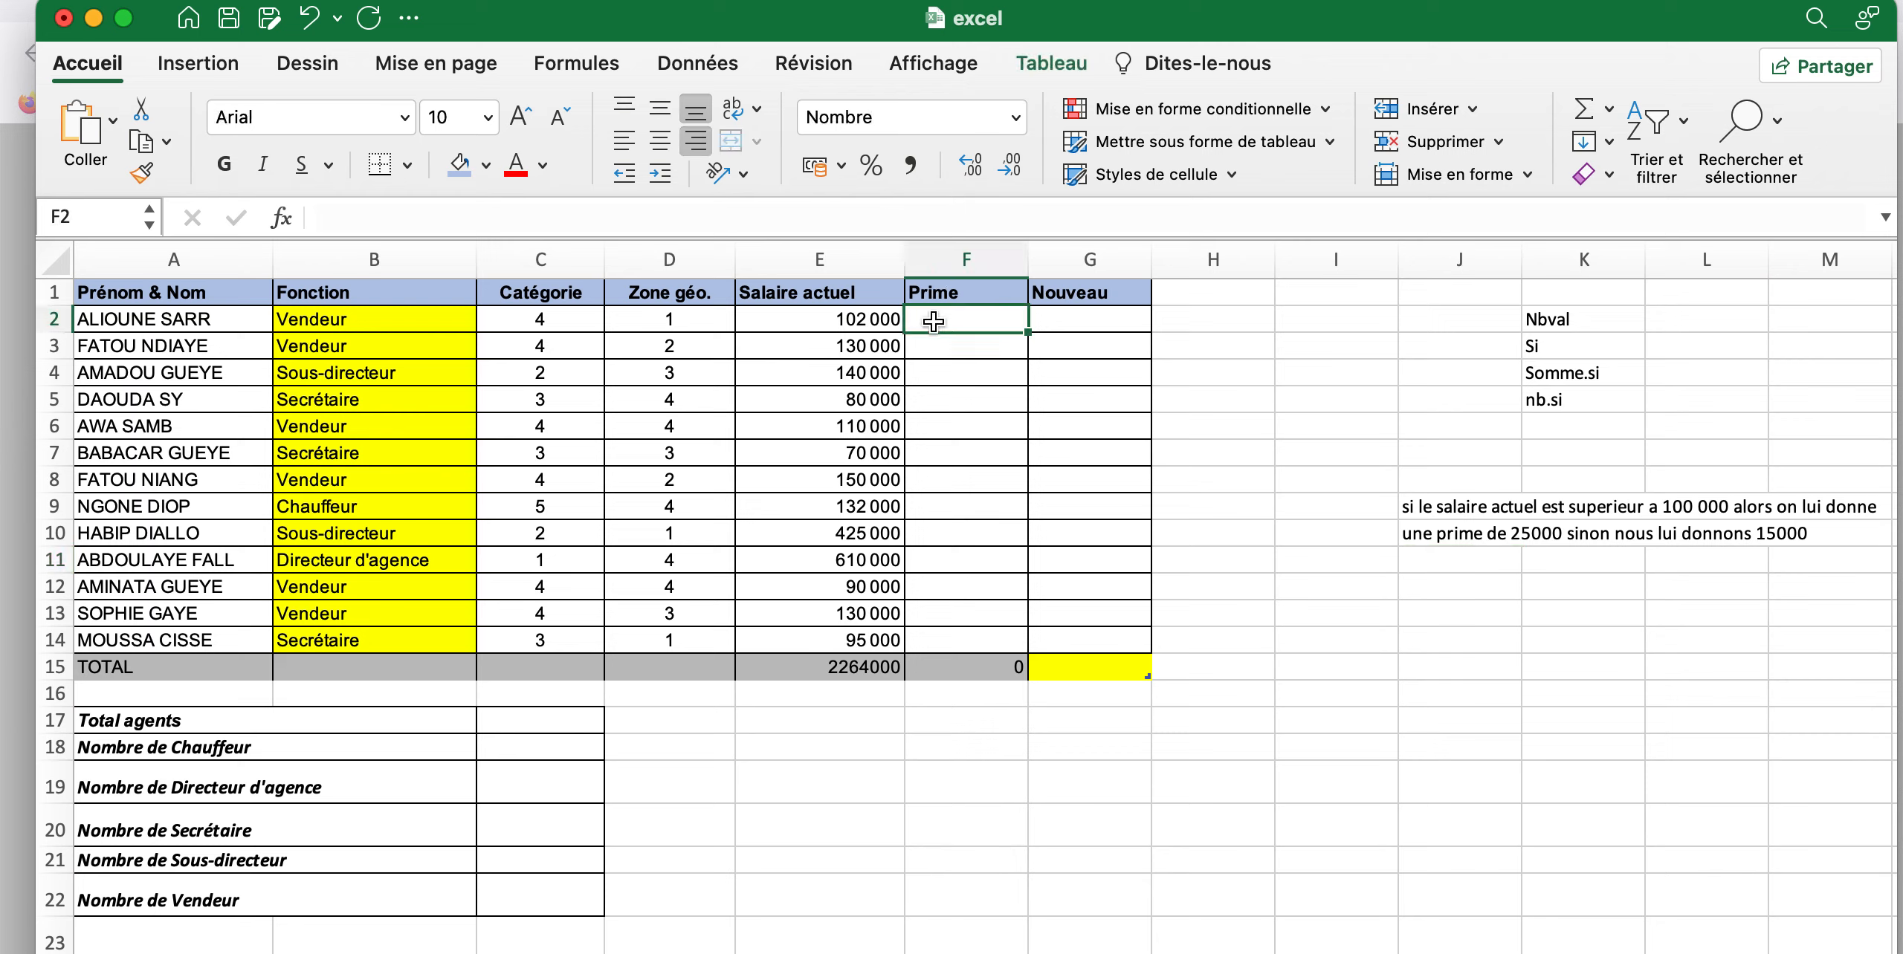
{"action": "type", "text": "="}
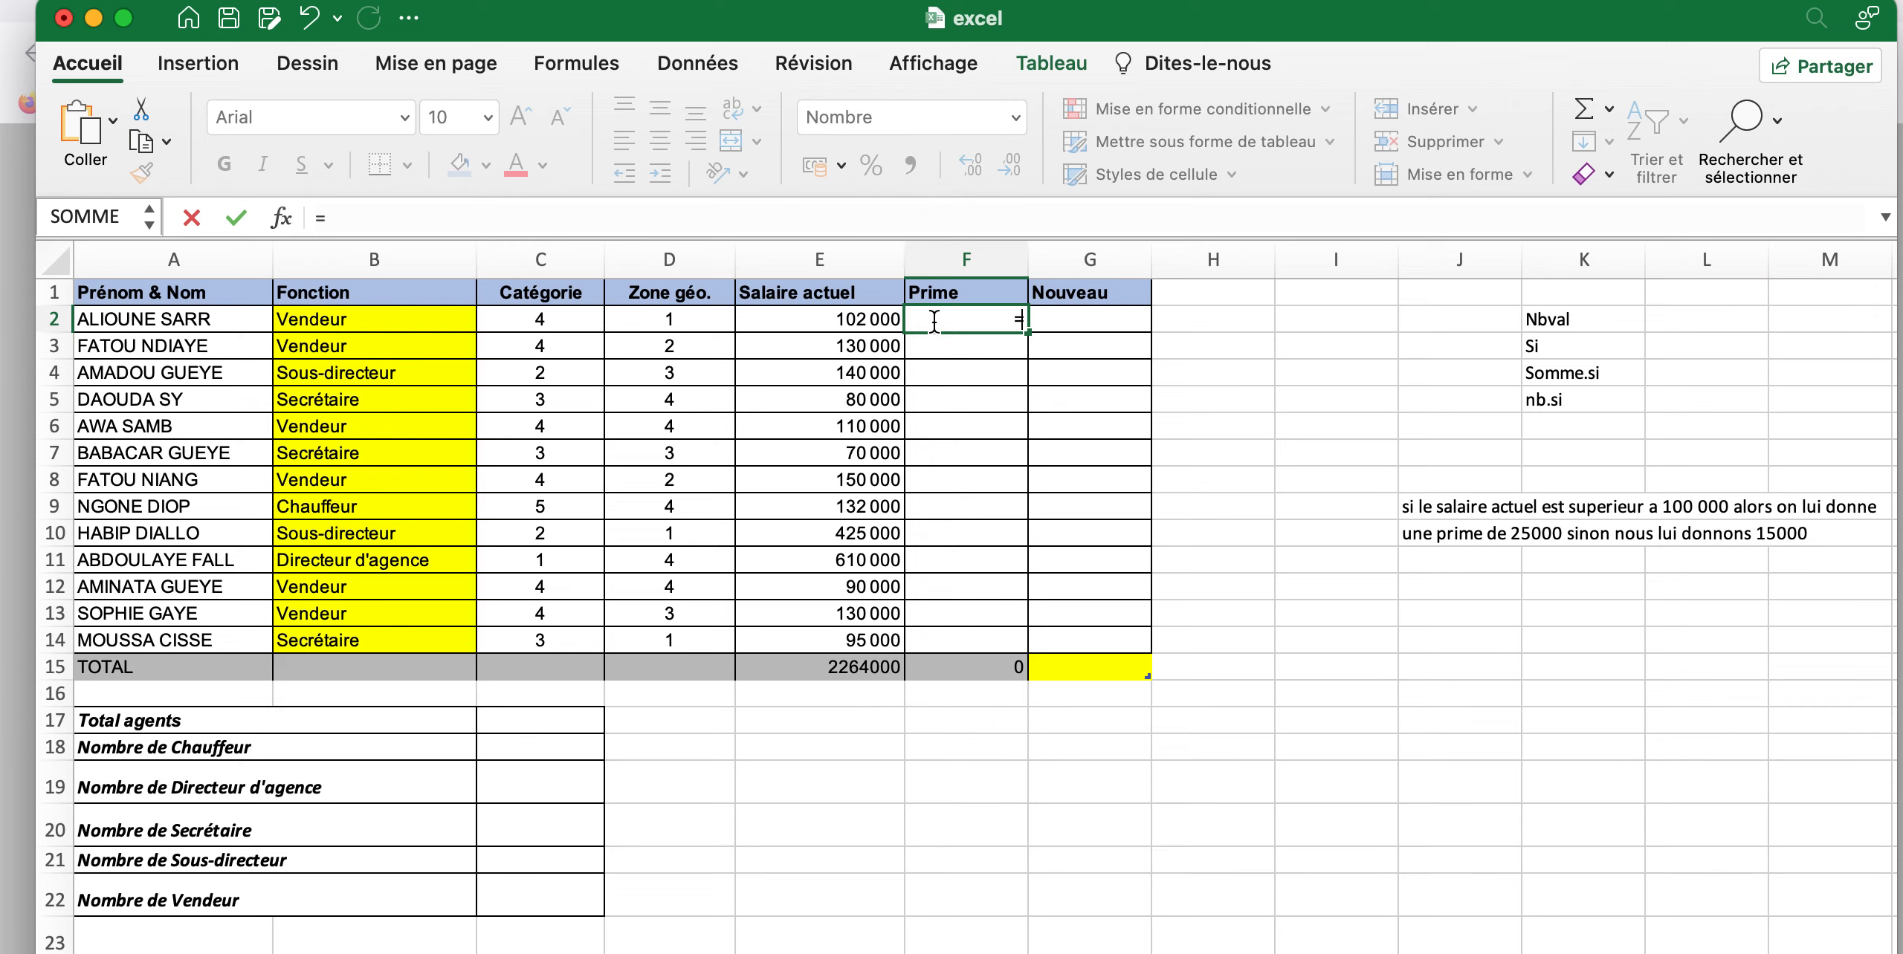
{"action": "type", "text": "si"}
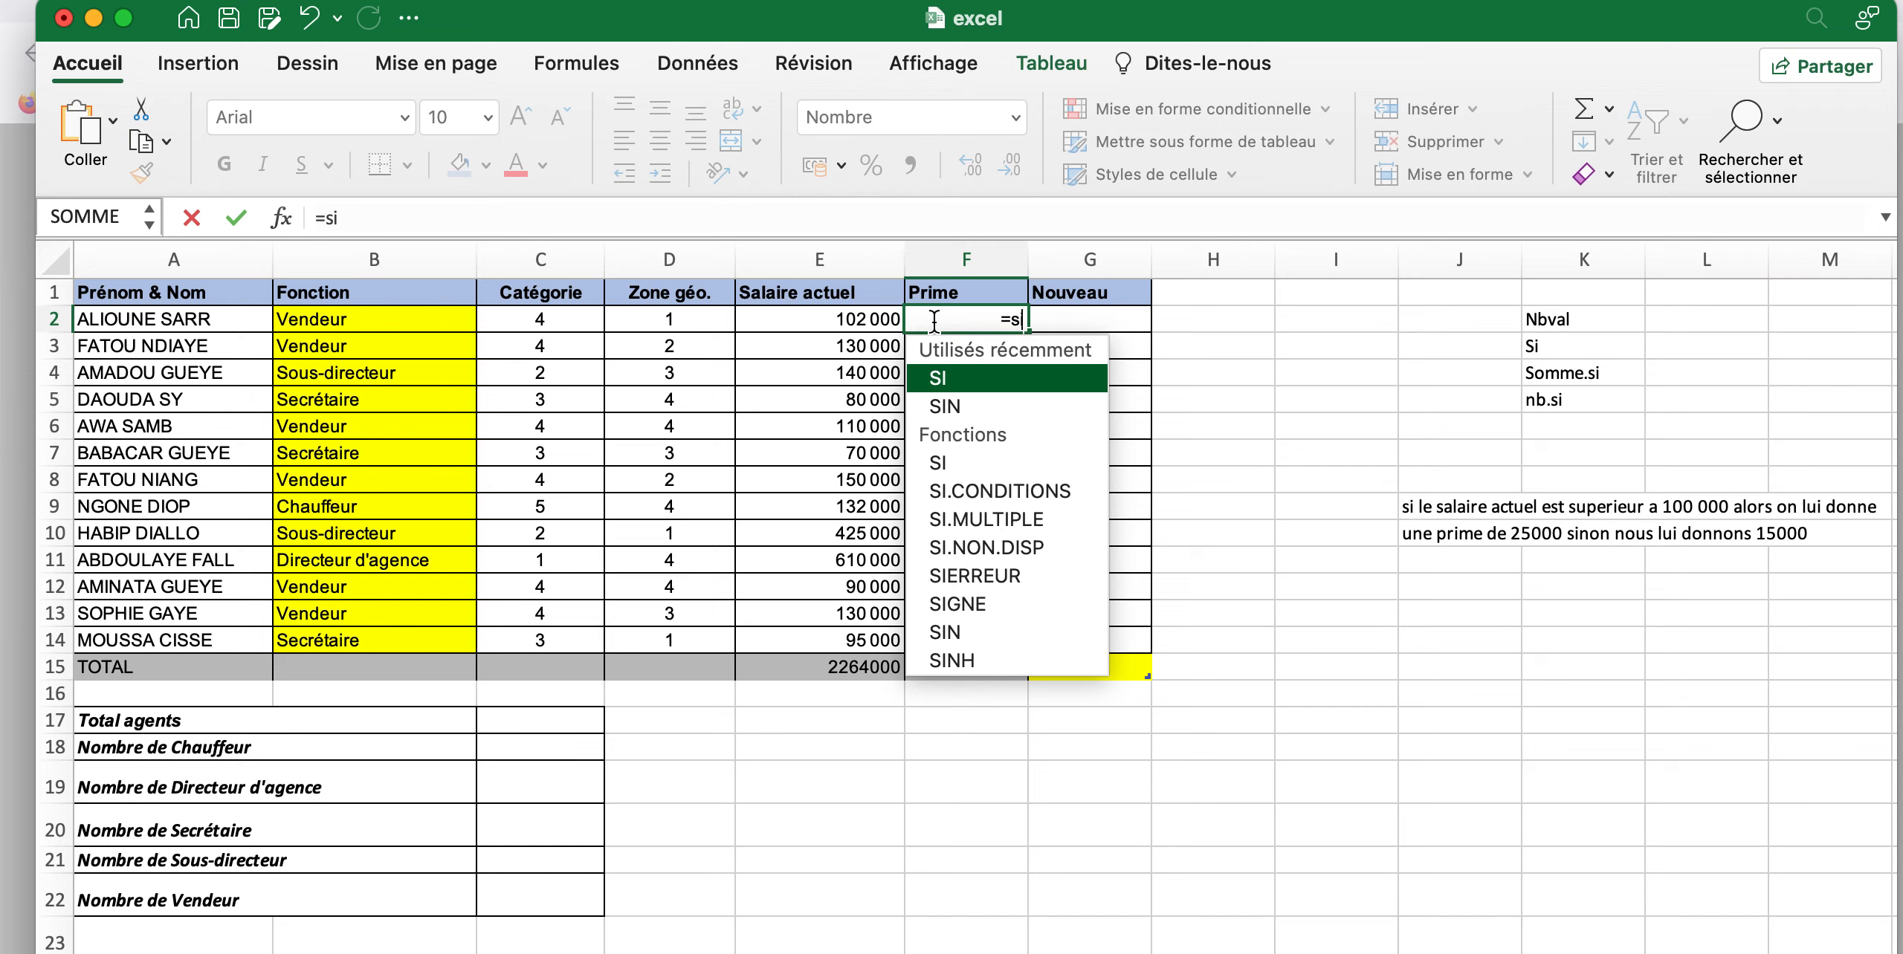
{"action": "type", "text": "("}
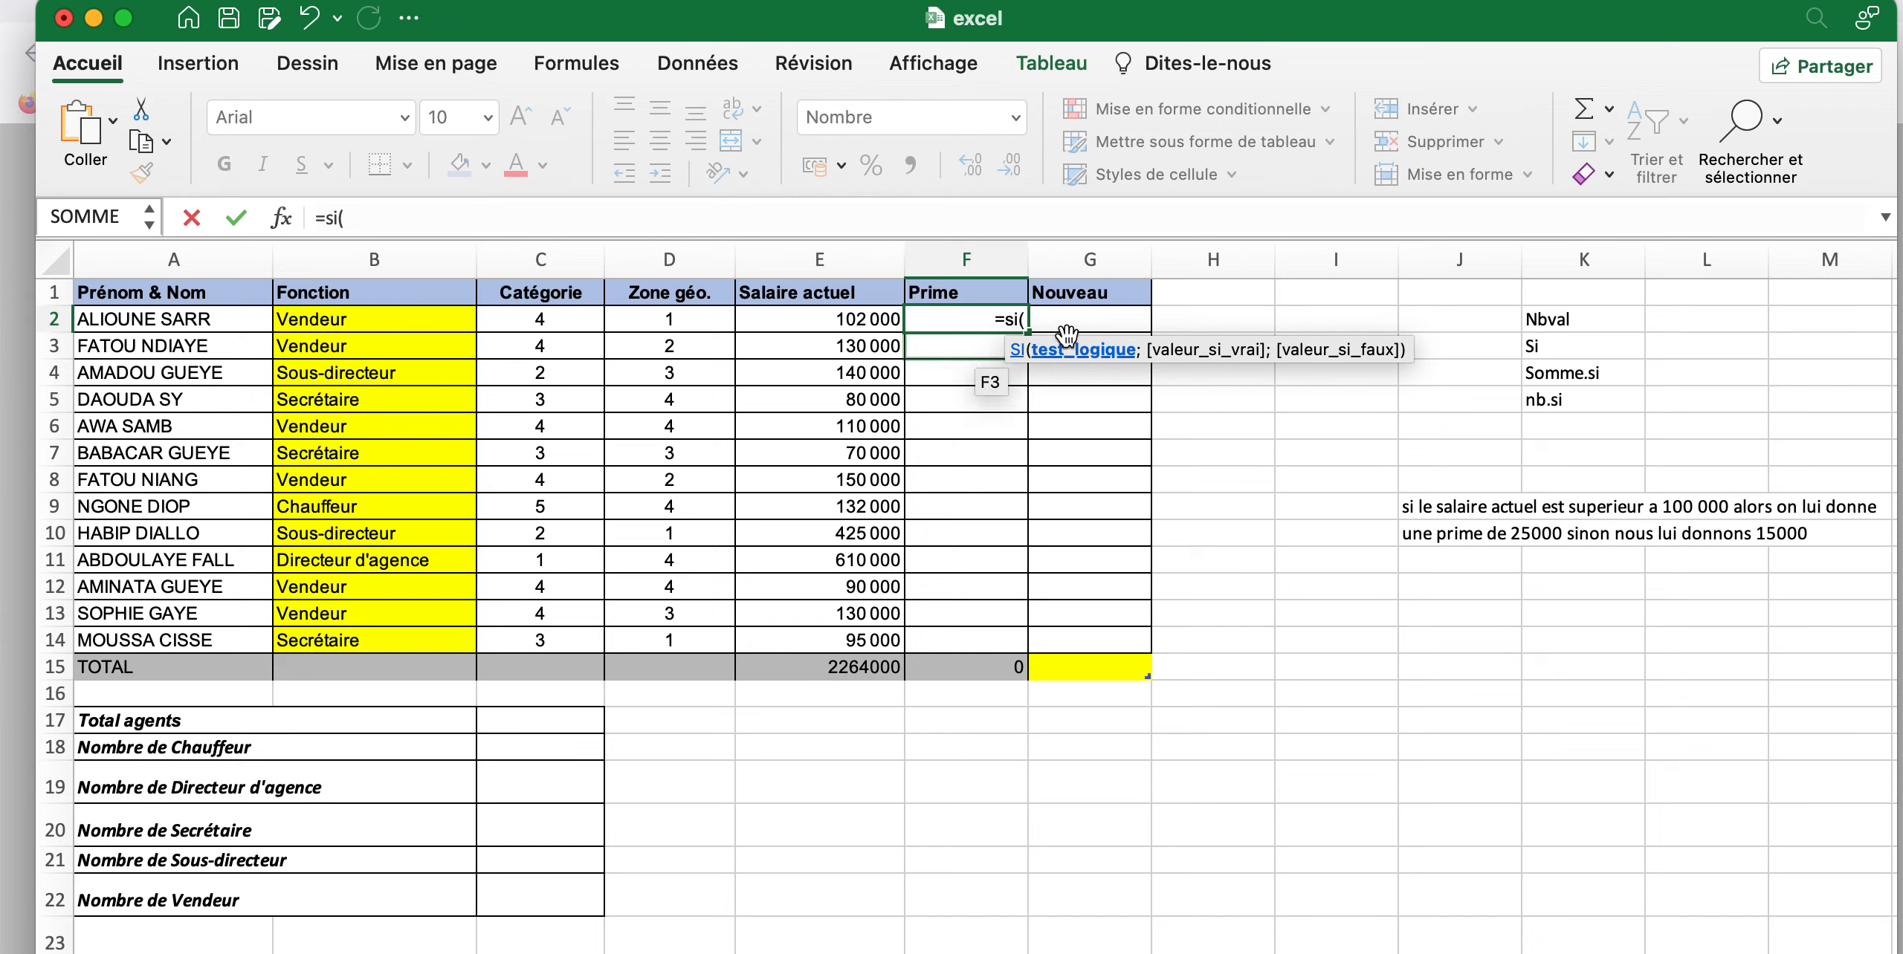
{"action": "left_click", "coordinate": [845, 324]}
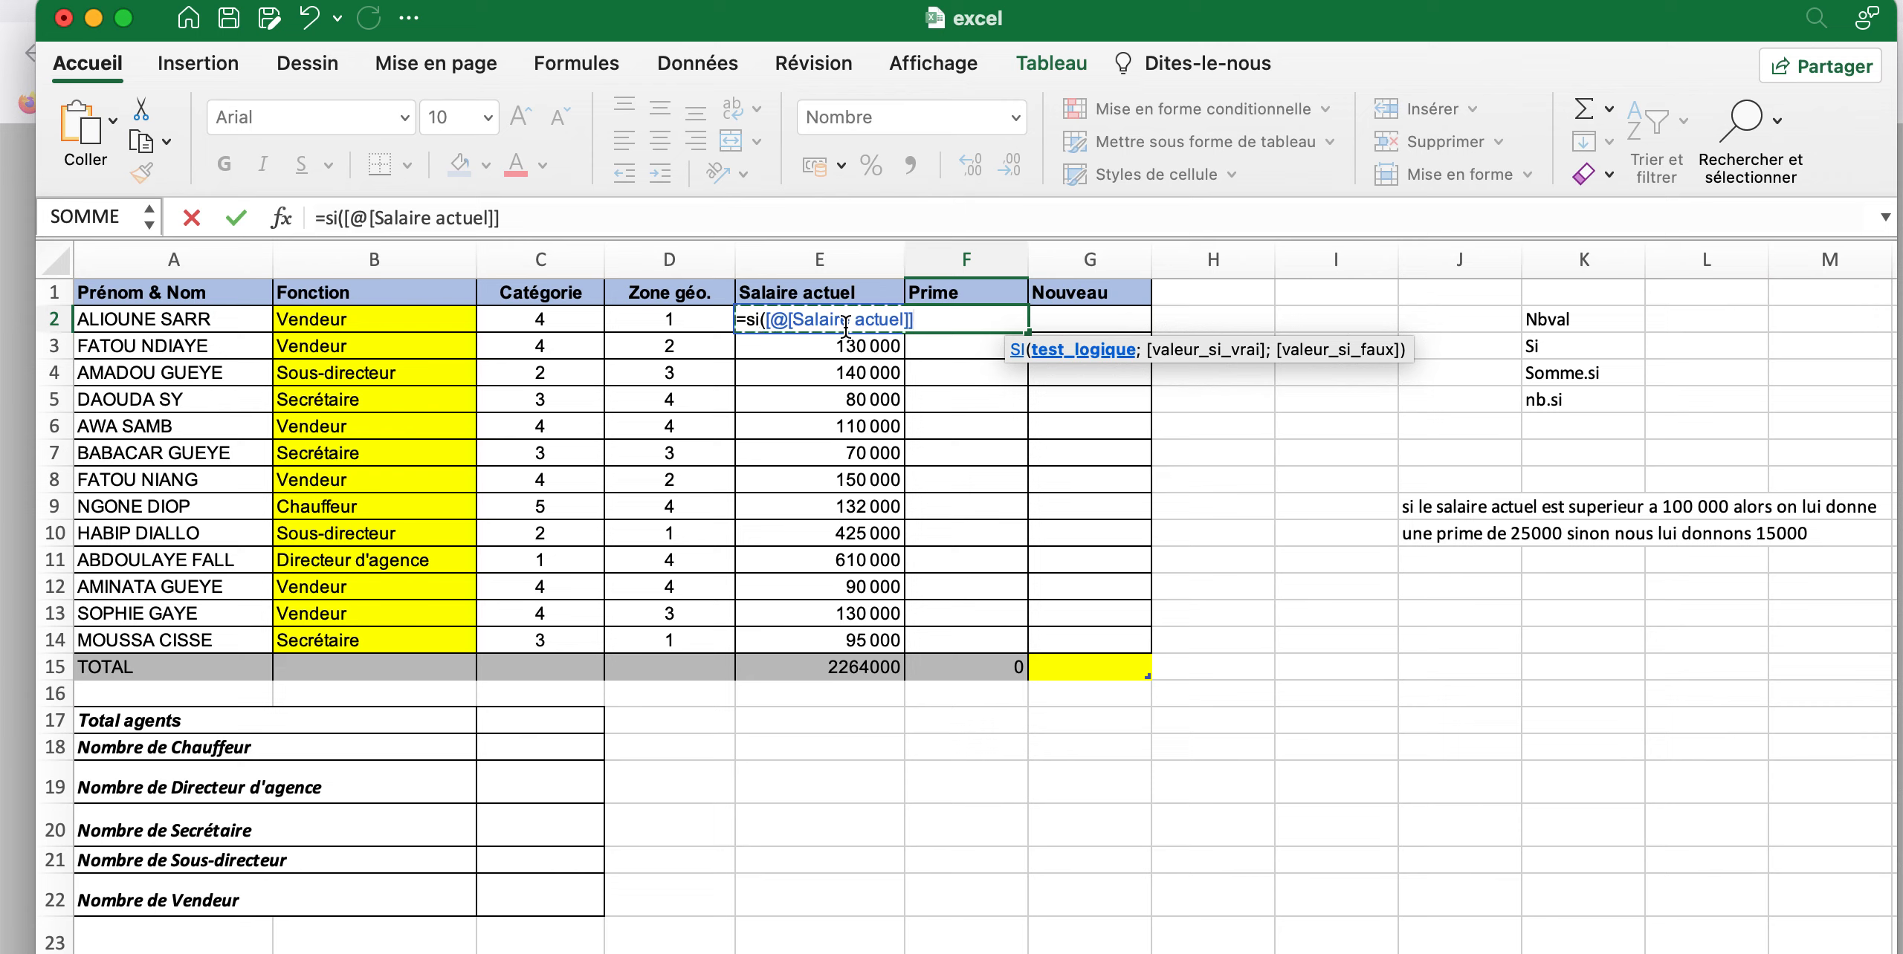
{"action": "type", "text": ">"}
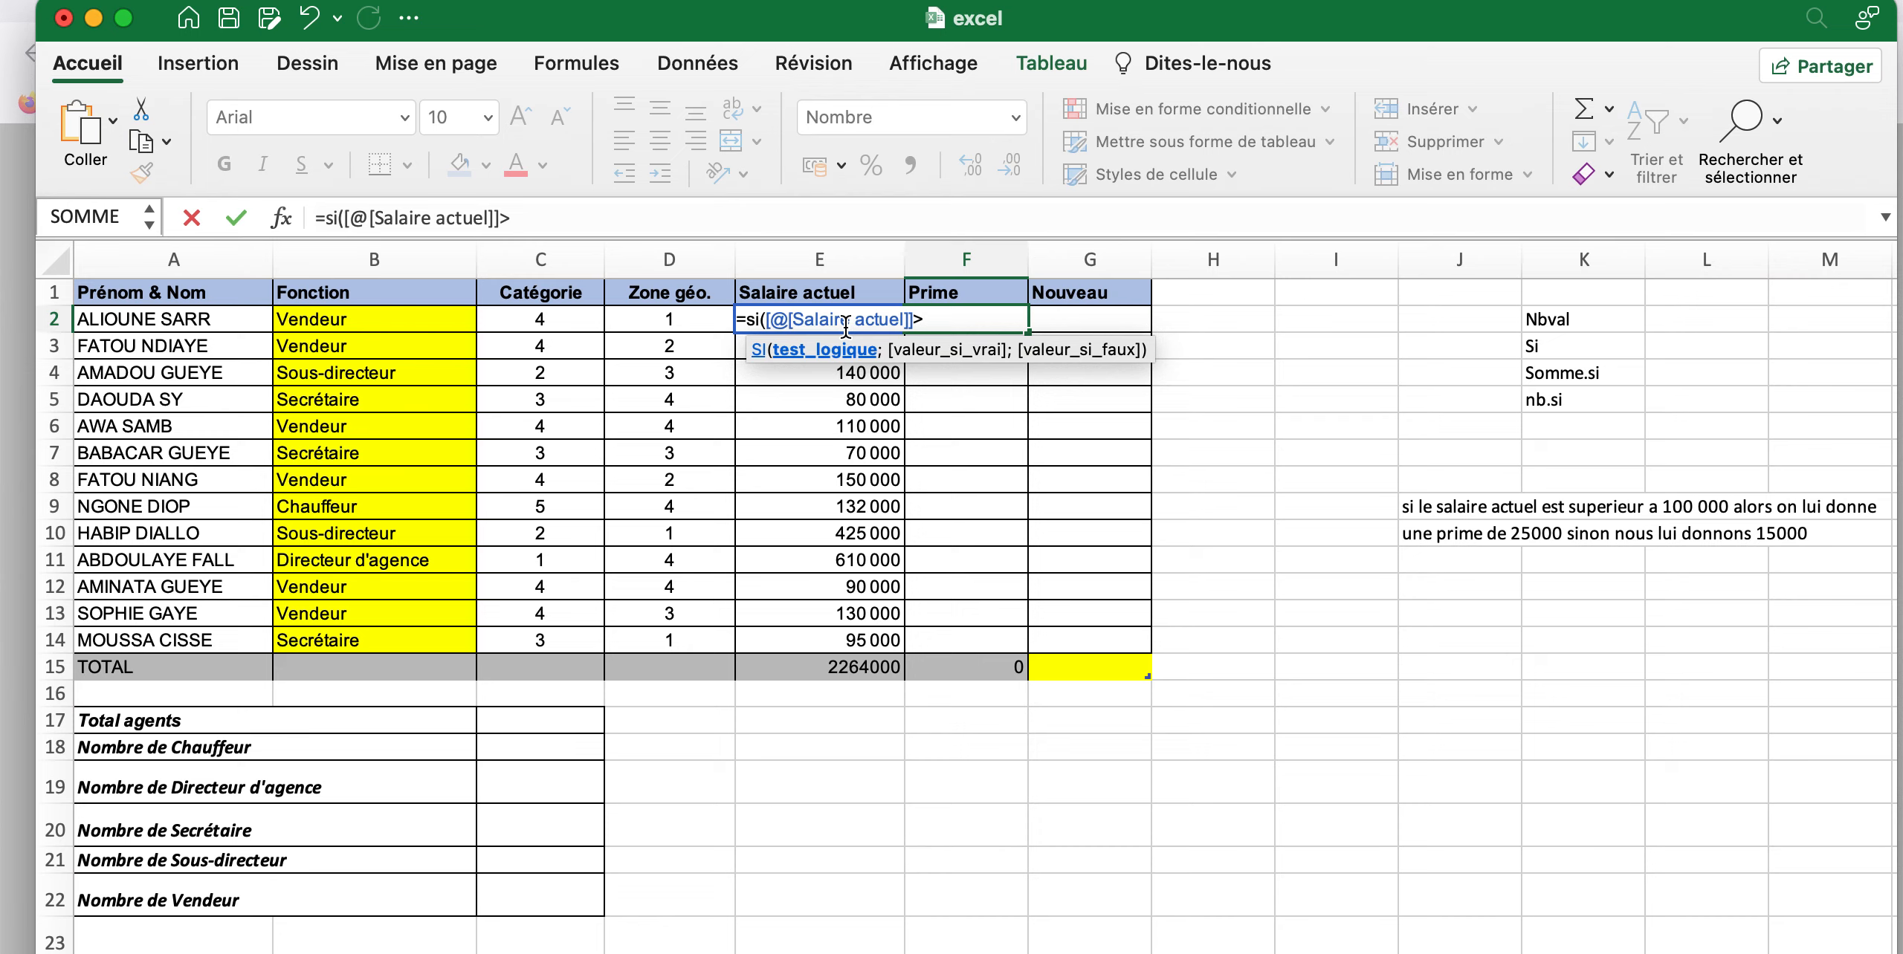
{"action": "type", "text": "100000;"}
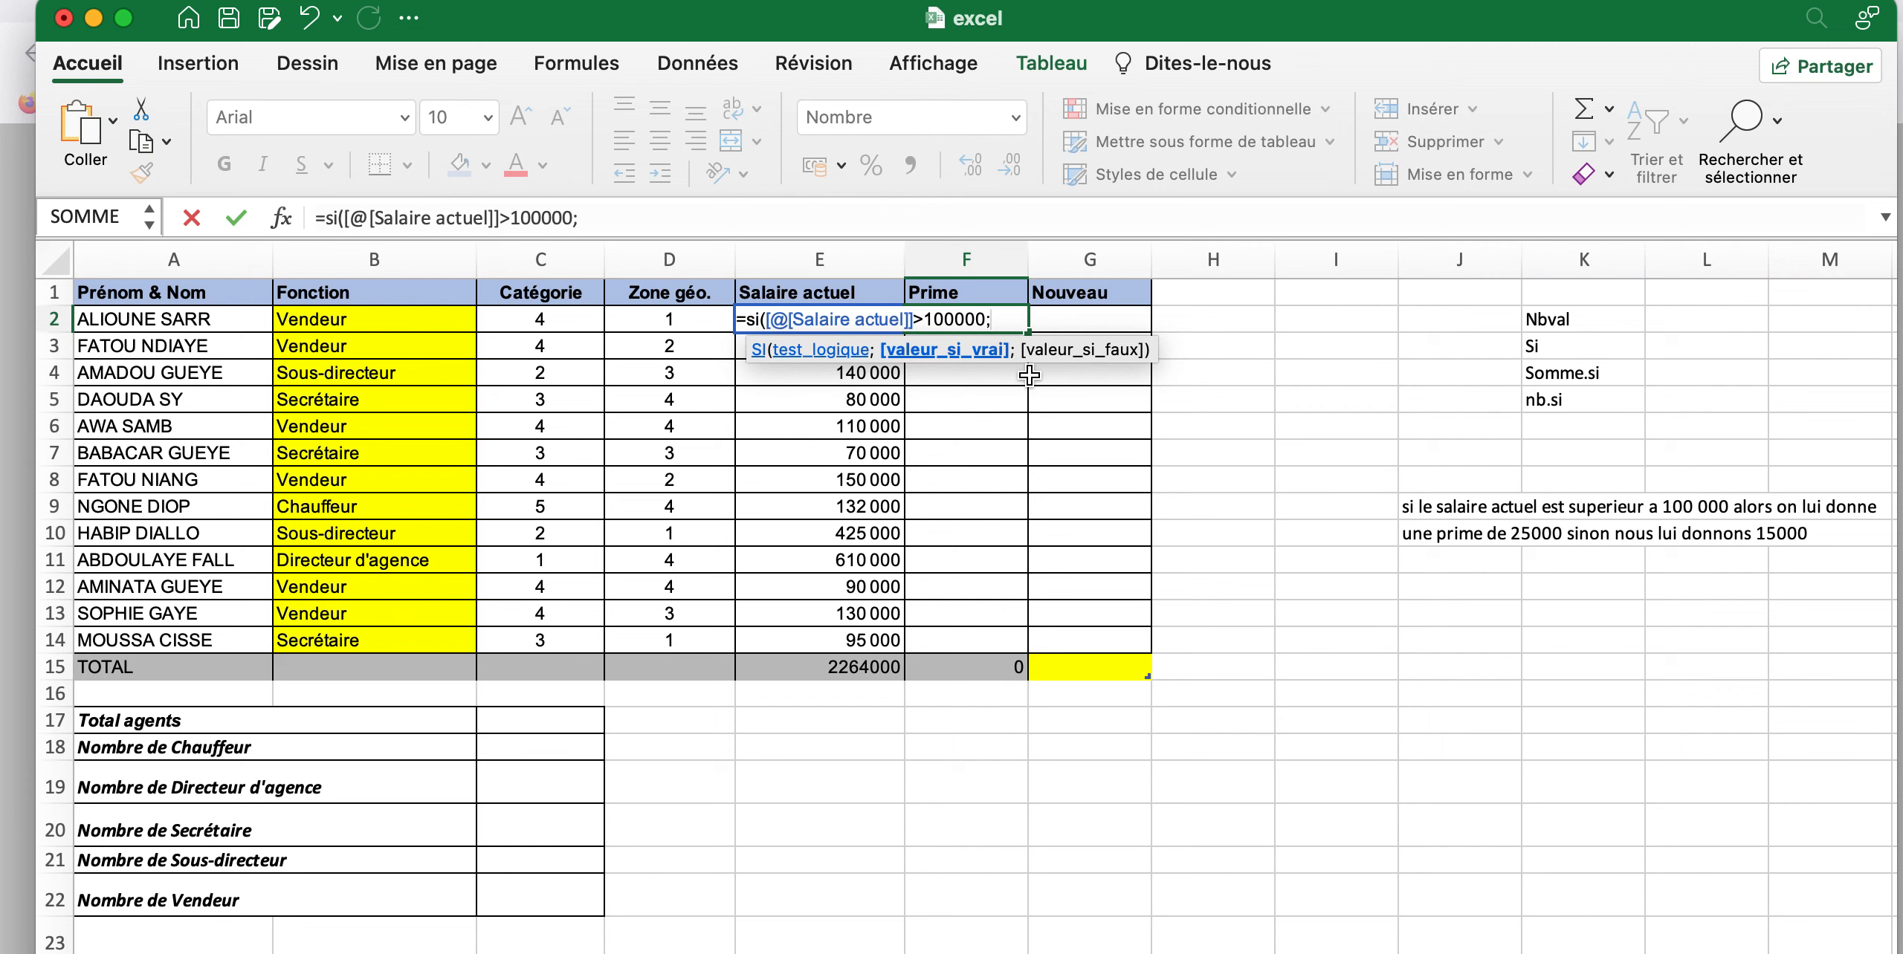
Complete the SI formula in F2 with 25000 as the value if true and 15000 as the value if false
{"action": "type", "text": "2500"}
{"action": "type", "text": "0"}
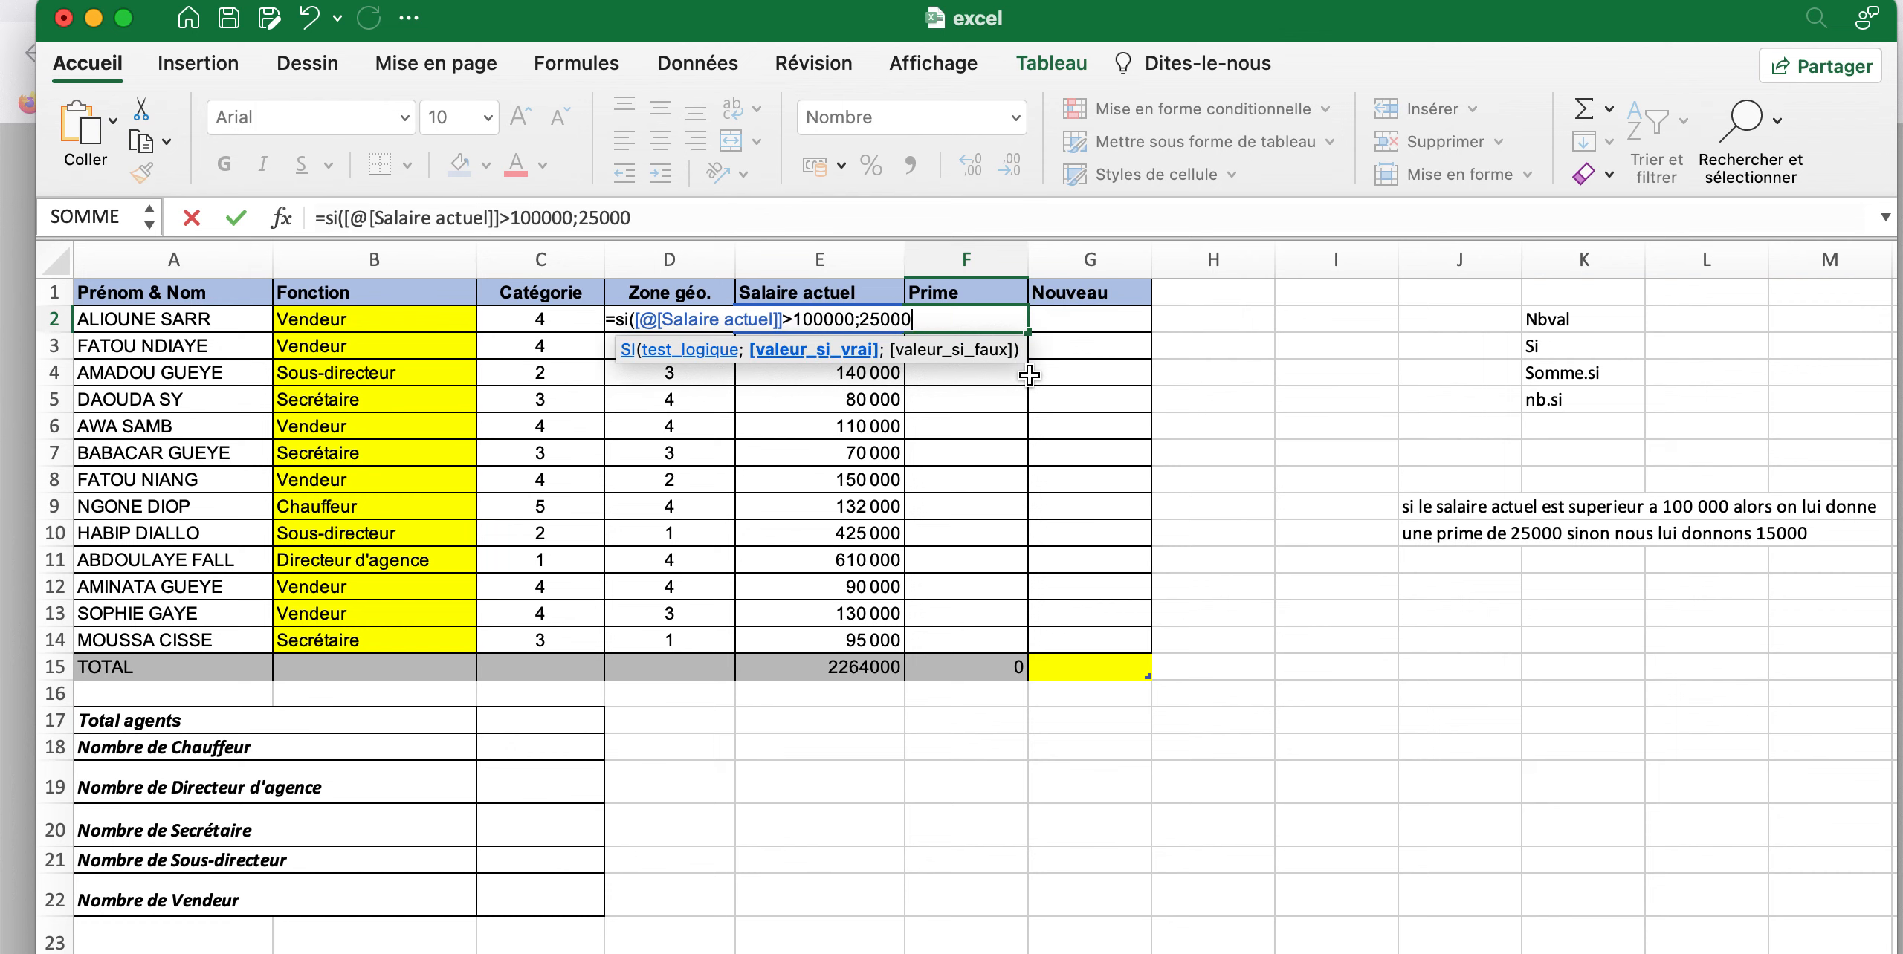
{"action": "type", "text": ";"}
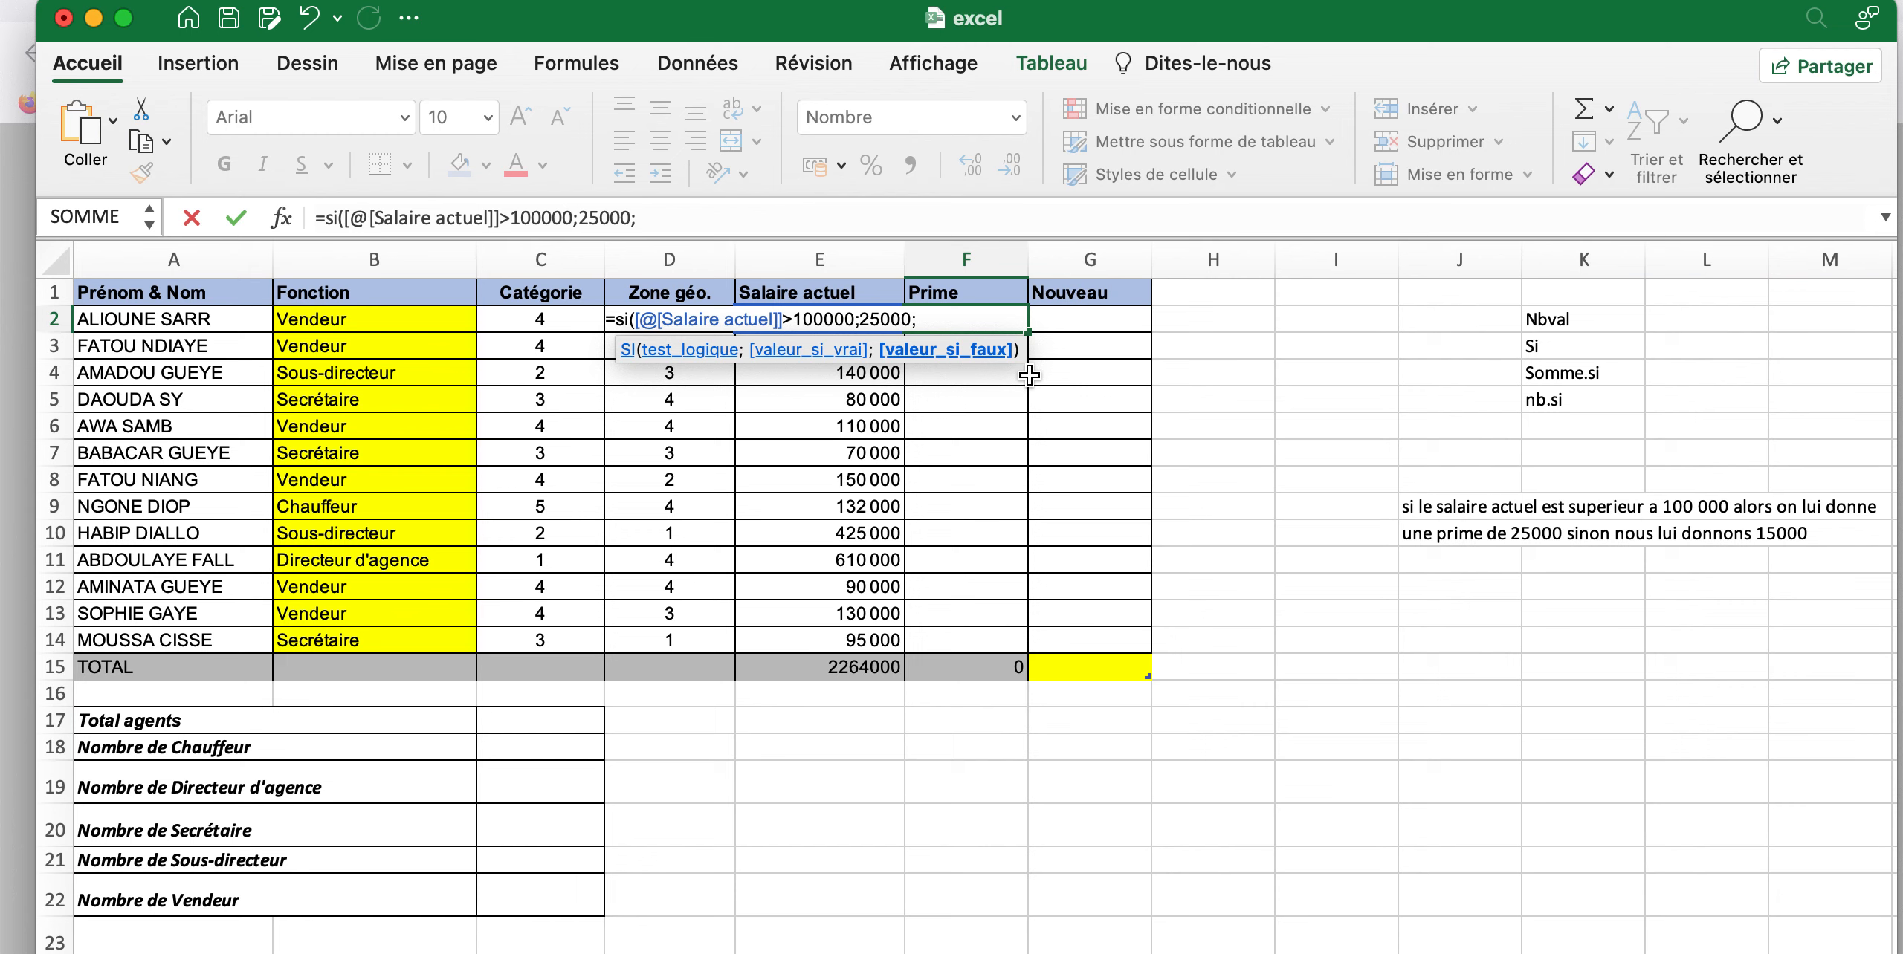
{"action": "type", "text": "15000)"}
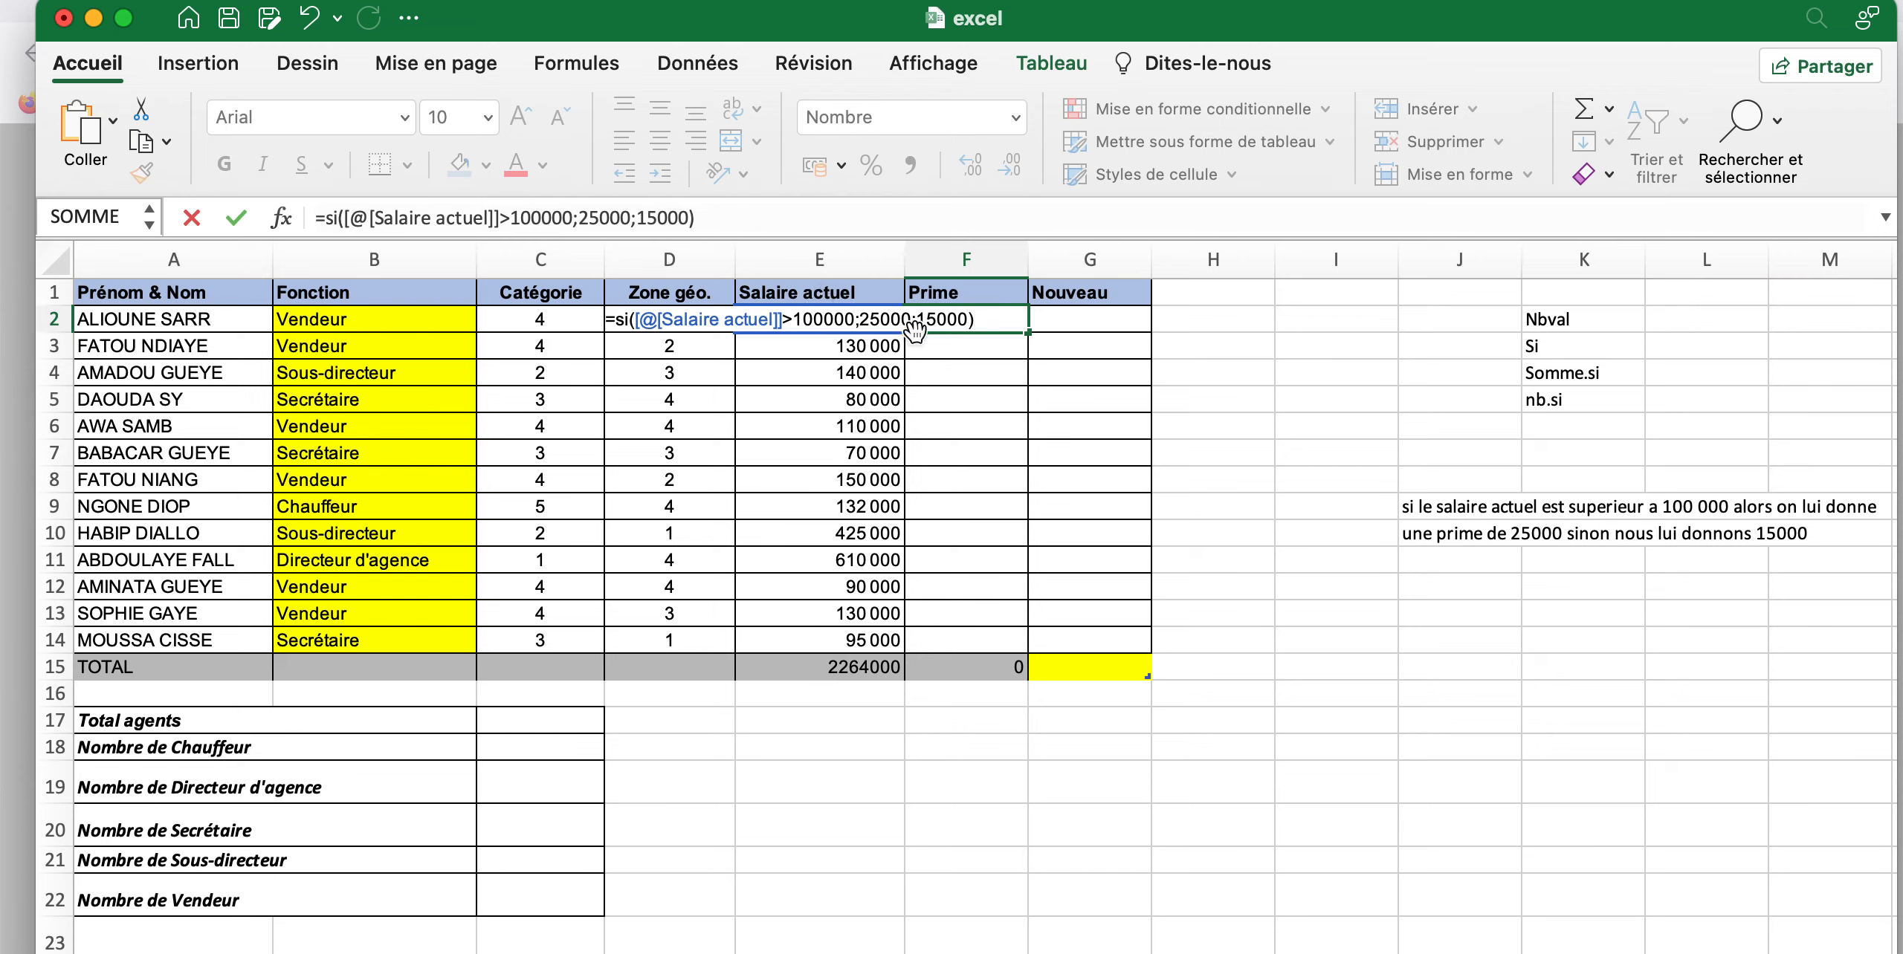
{"action": "left_click", "coordinate": [976, 362]}
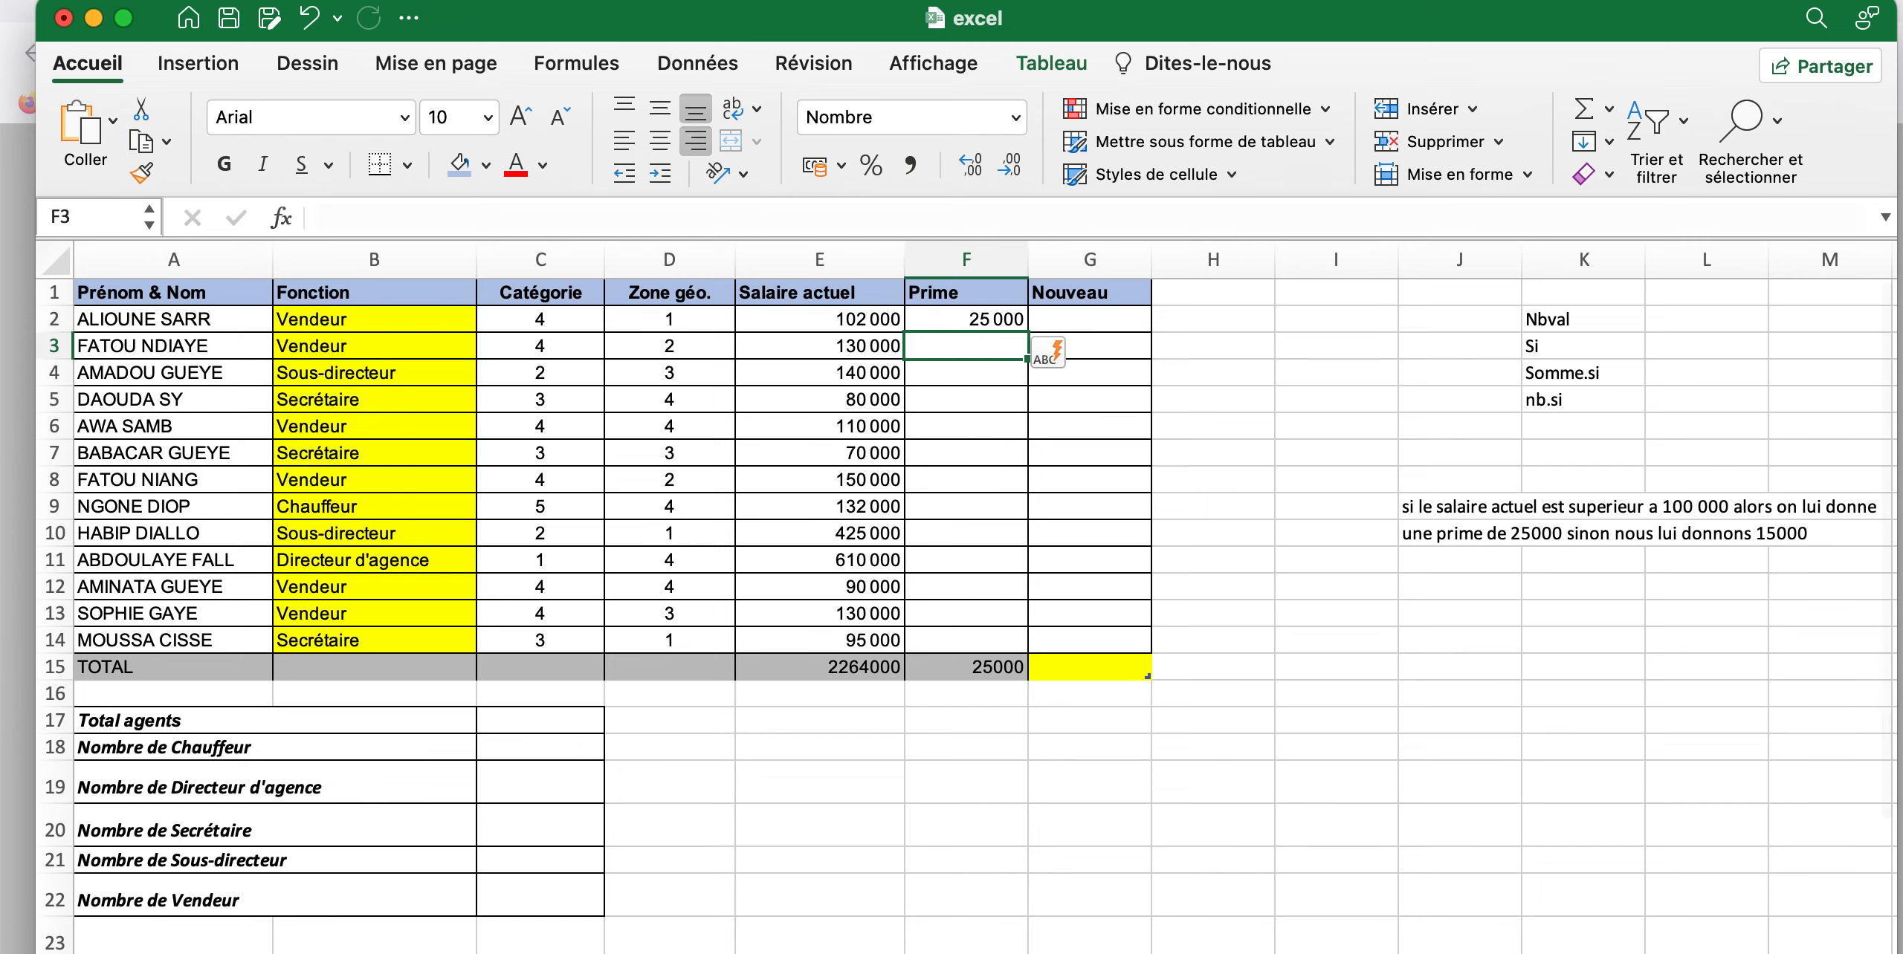
Widen the Prime column (column F) to about one and a half times the width of the Nouveau column
{"action": "scroll", "coordinate": [1713, 908], "scroll_direction": "down", "scroll_amount": 5}
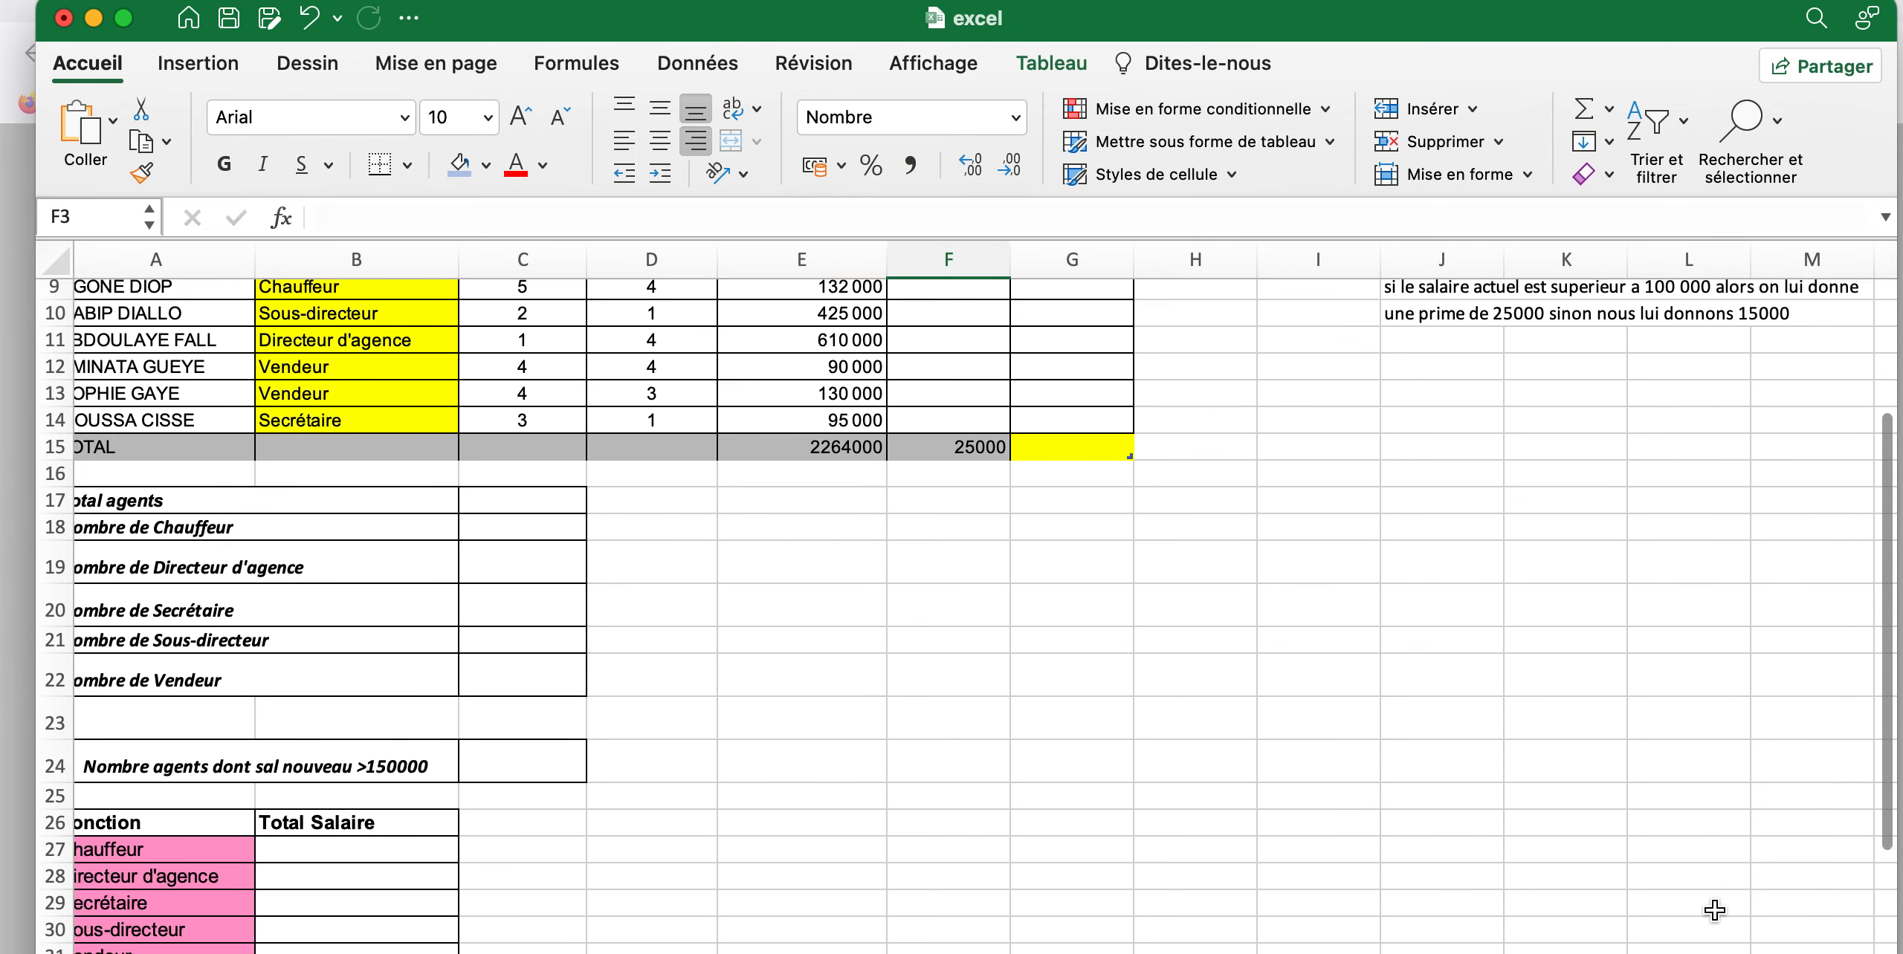
{"action": "scroll", "coordinate": [1714, 910], "scroll_direction": "up", "scroll_amount": 3}
{"action": "scroll", "coordinate": [1715, 911], "scroll_direction": "up", "scroll_amount": 3}
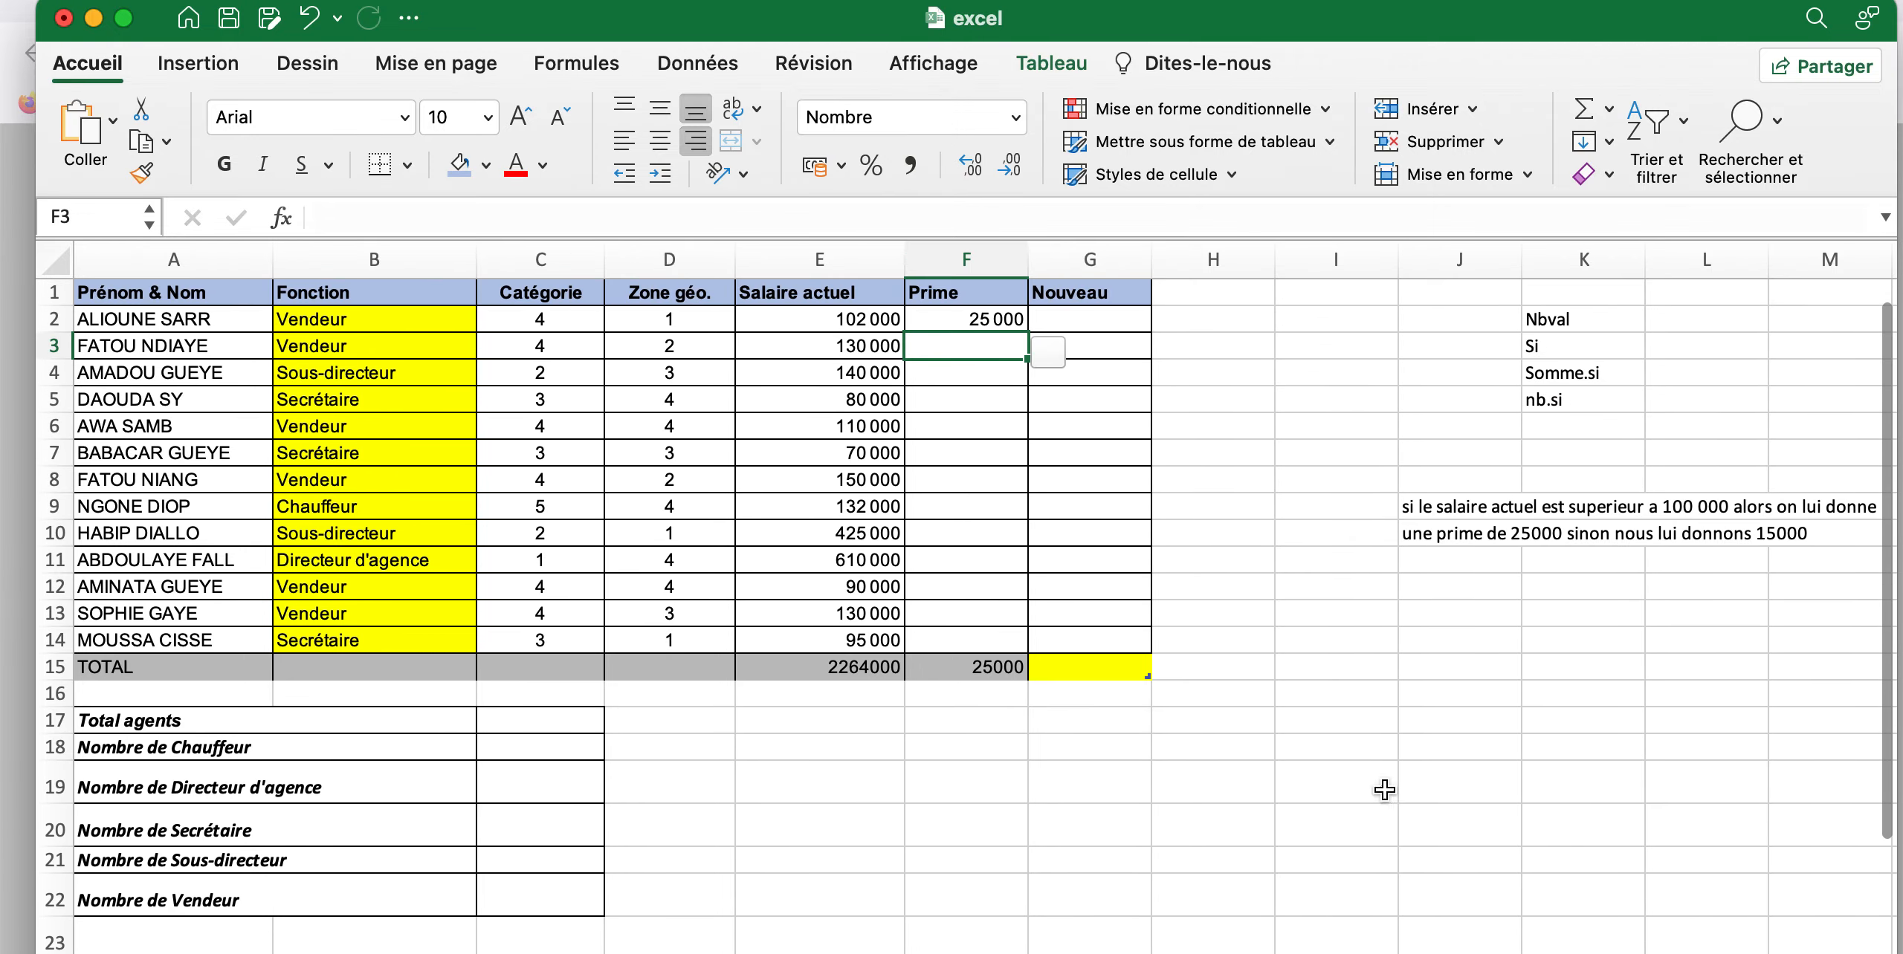
{"action": "left_click_drag", "start_coordinate": [1029, 253], "coordinate": [1094, 252]}
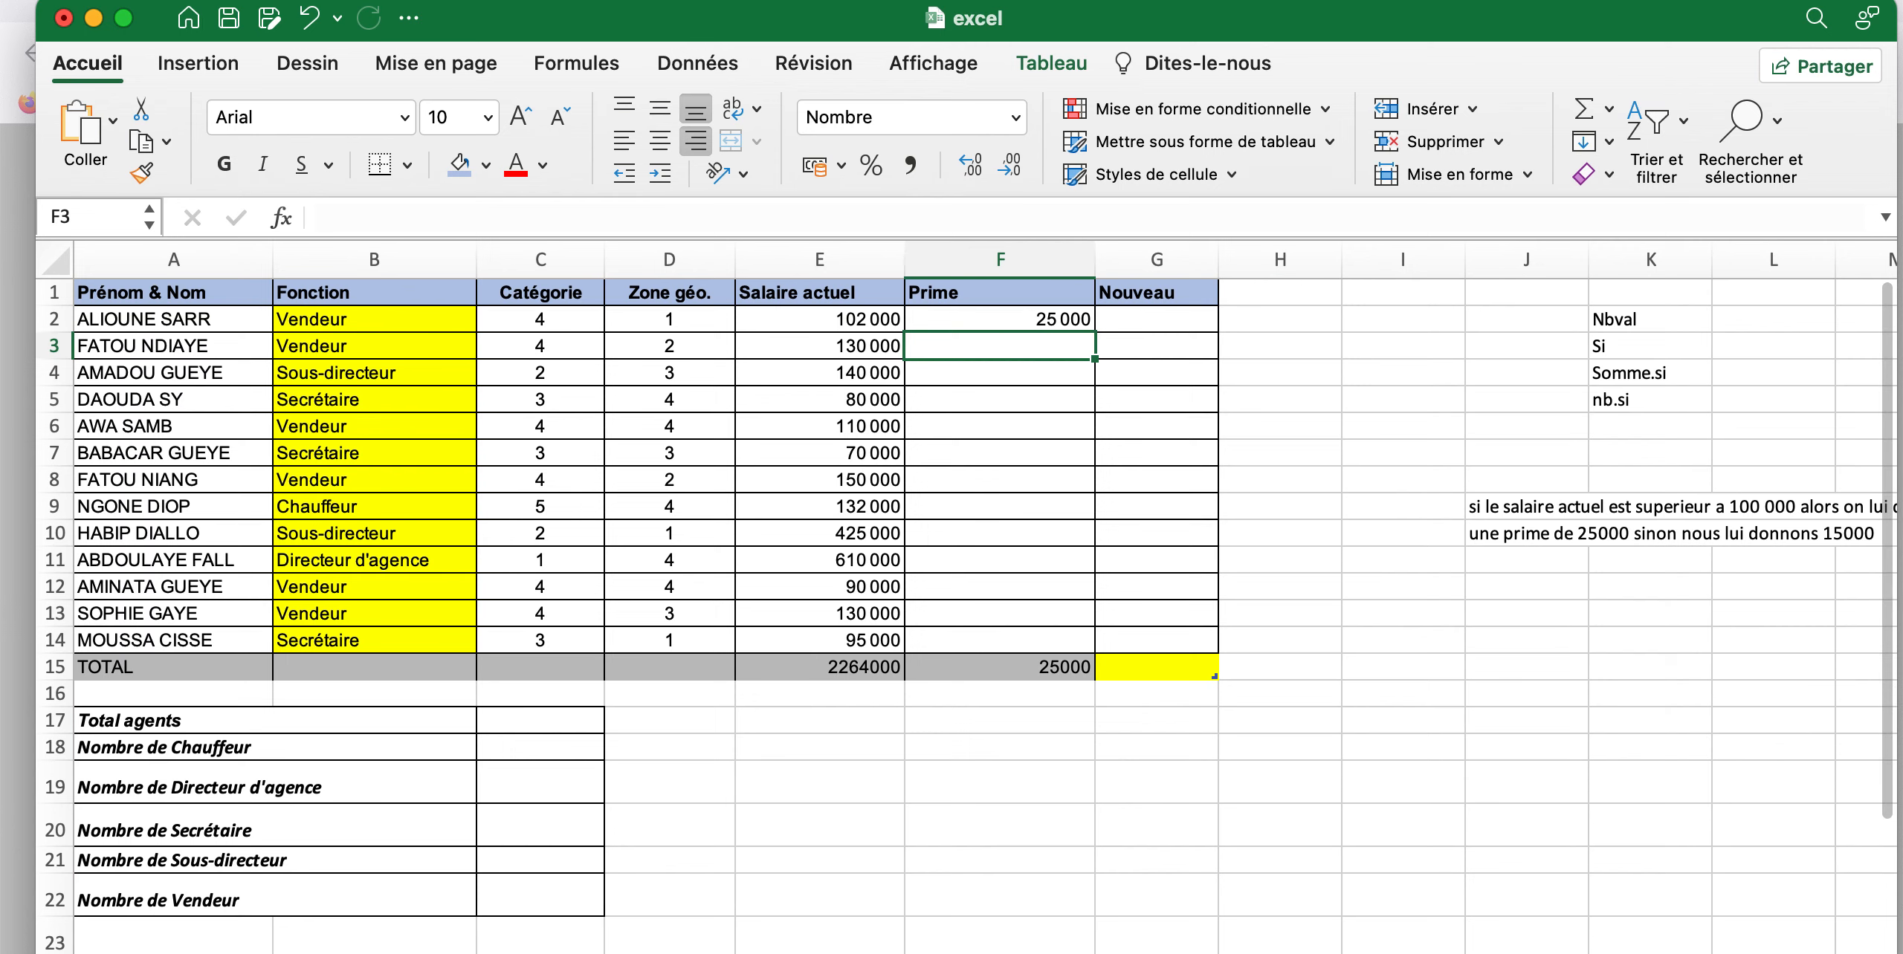
Start a SI formula in cell F3 of the Prime column that tests whether the row's Salaire actuel is greater than 100000
{"action": "scroll", "coordinate": [966, 596], "scroll_direction": "up", "scroll_amount": 1}
{"action": "scroll", "coordinate": [1304, 519], "scroll_direction": "up", "scroll_amount": 1}
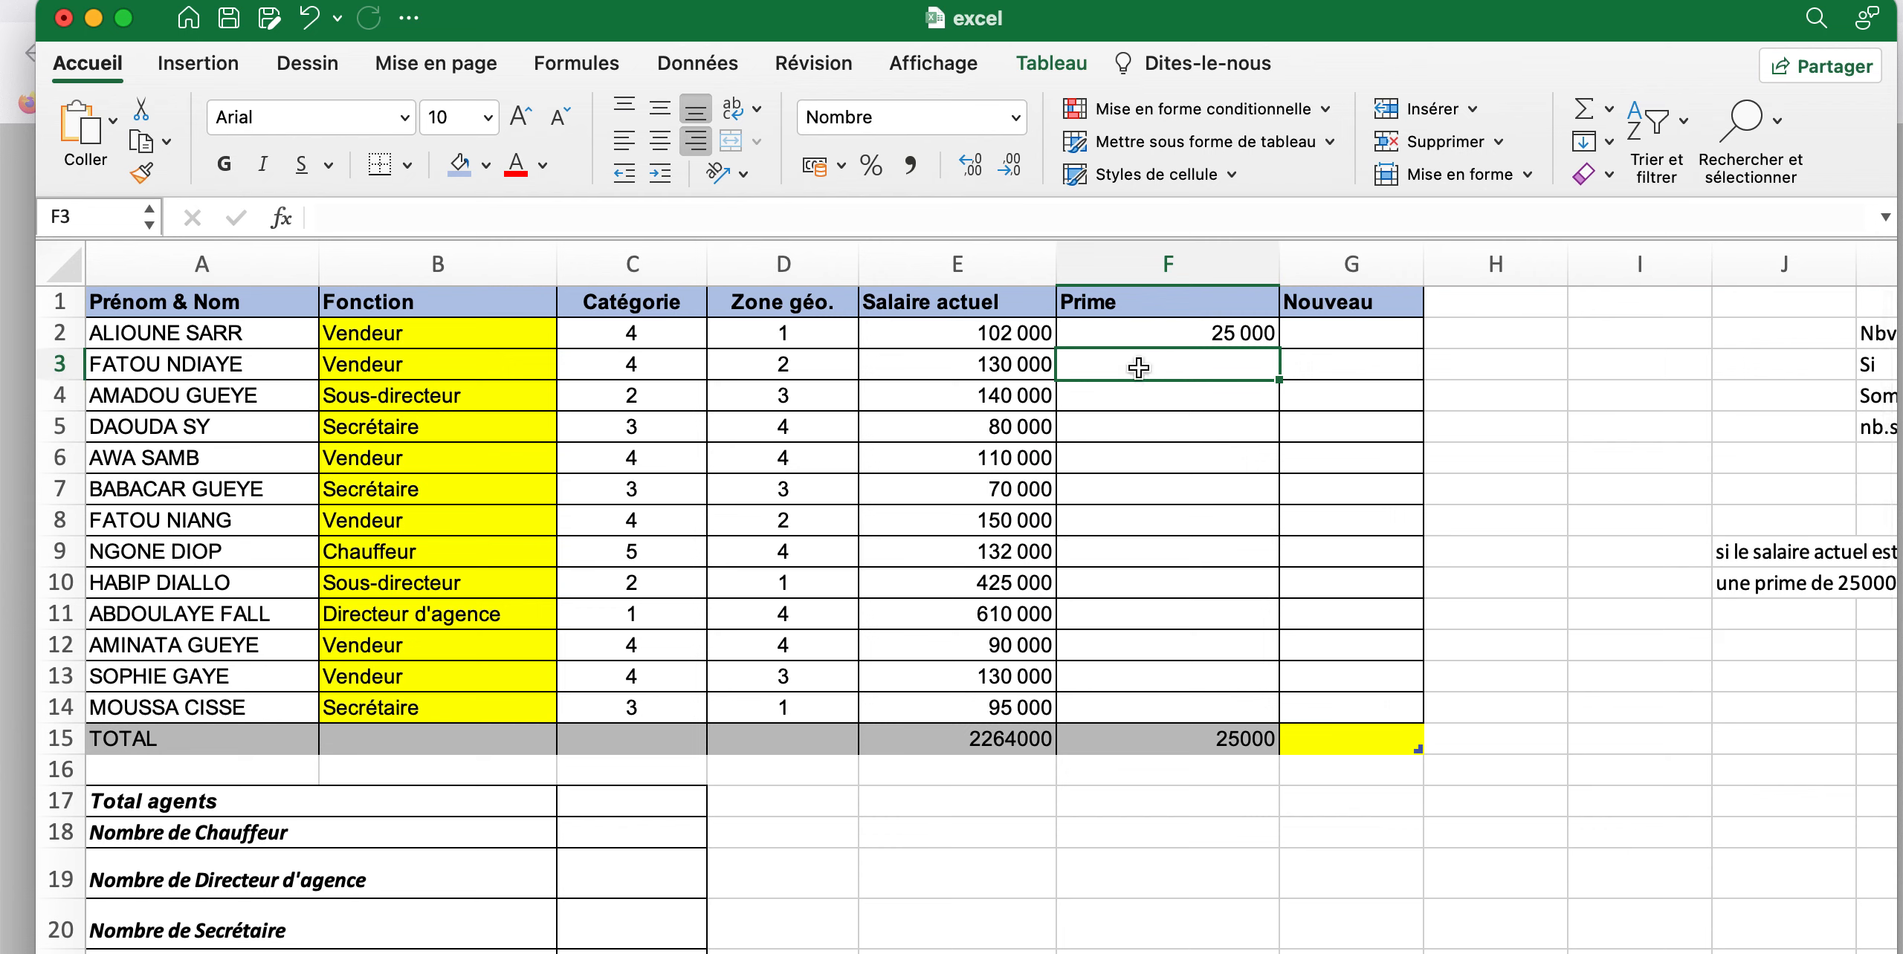
{"action": "type", "text": "="}
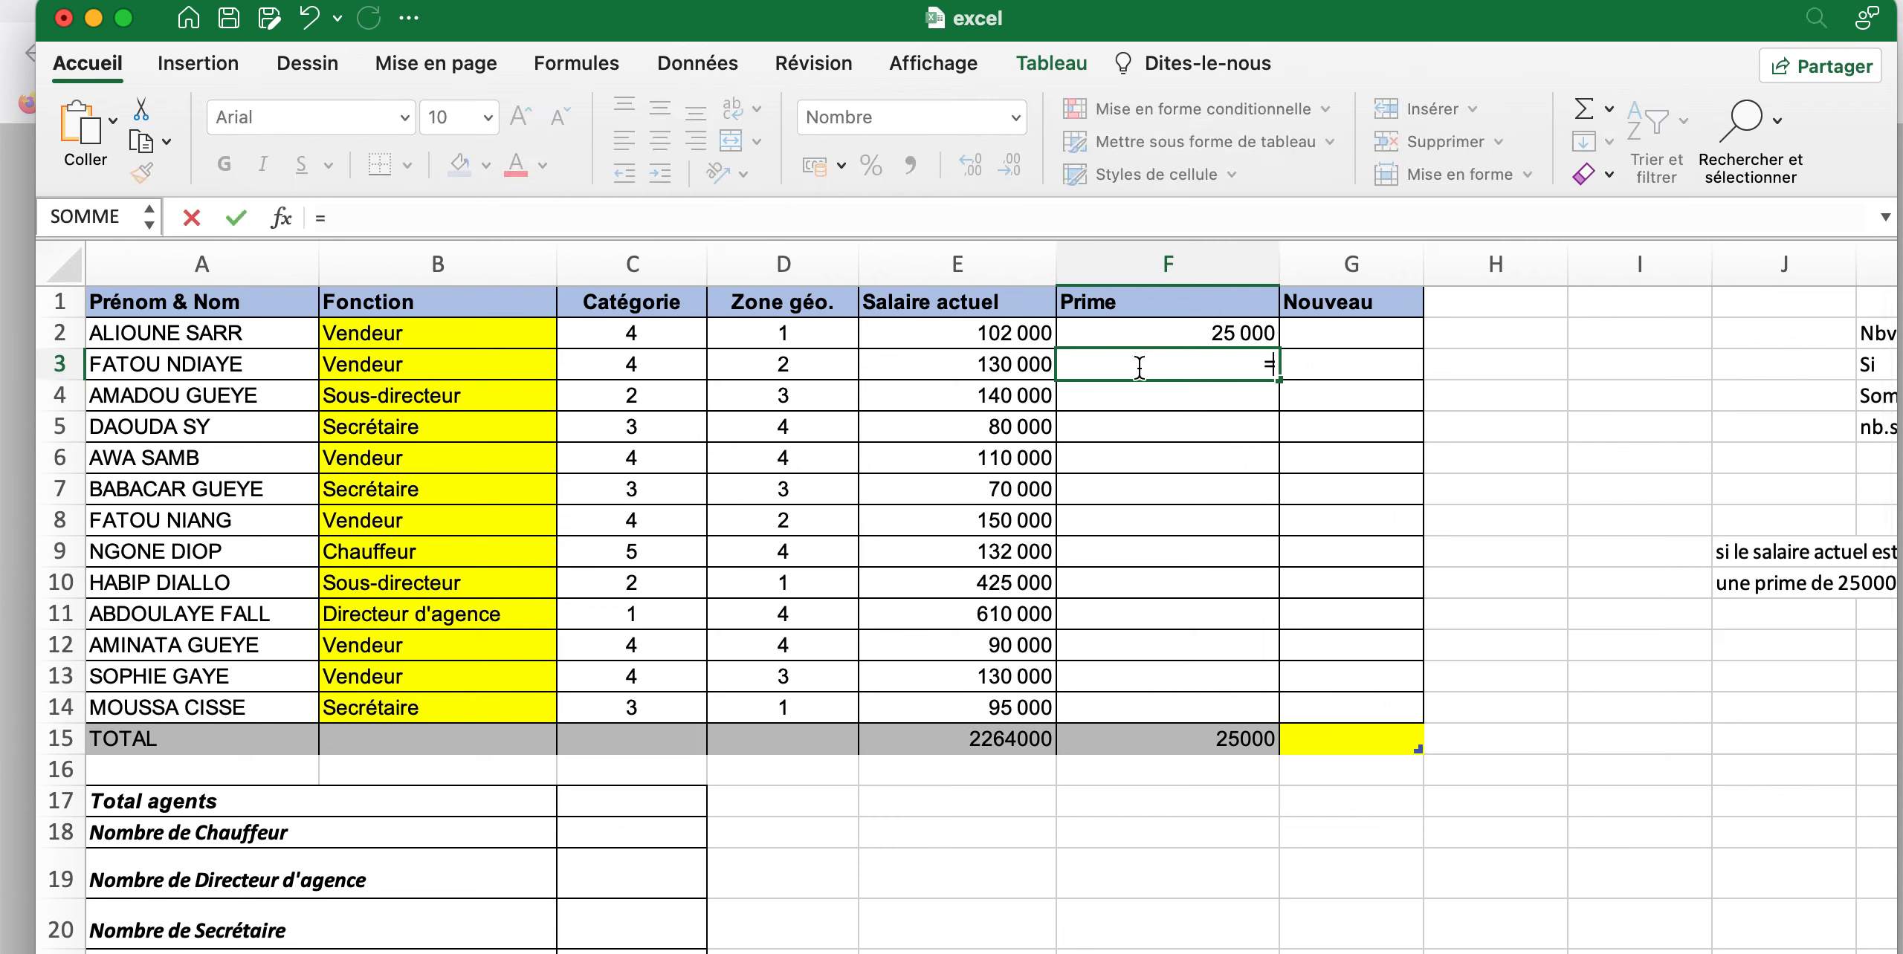
{"action": "type", "text": "si"}
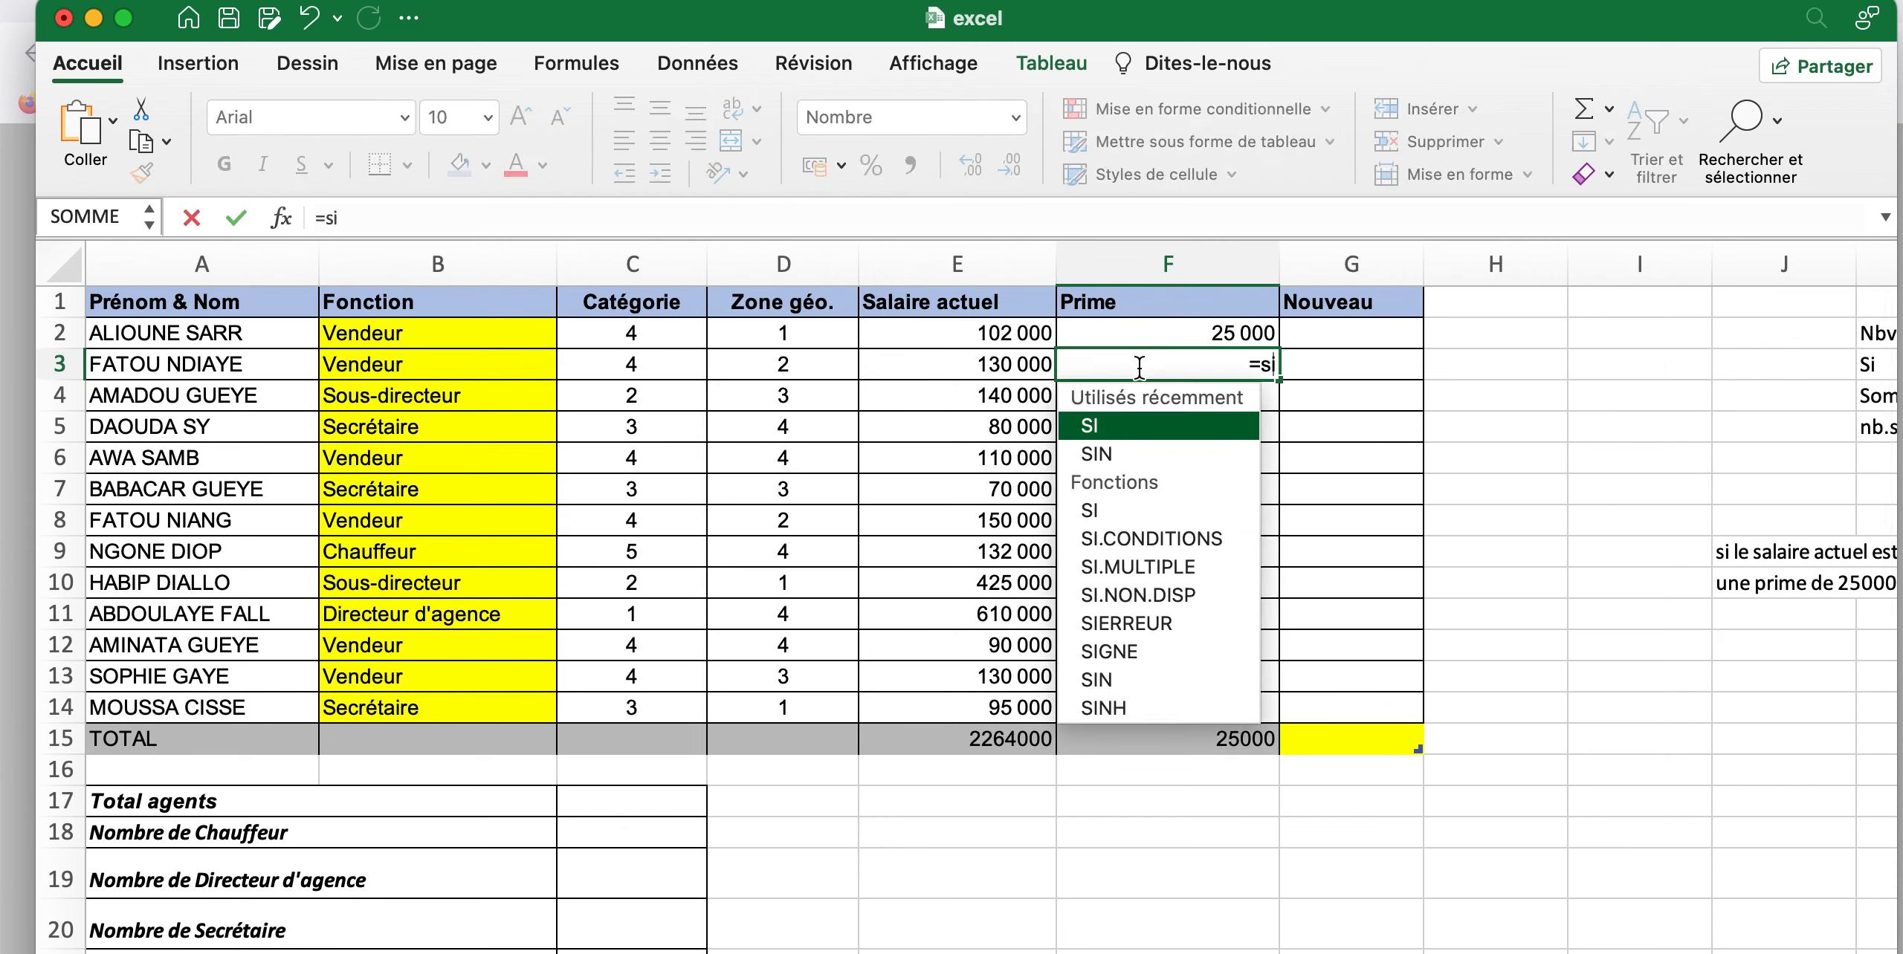
{"action": "type", "text": "("}
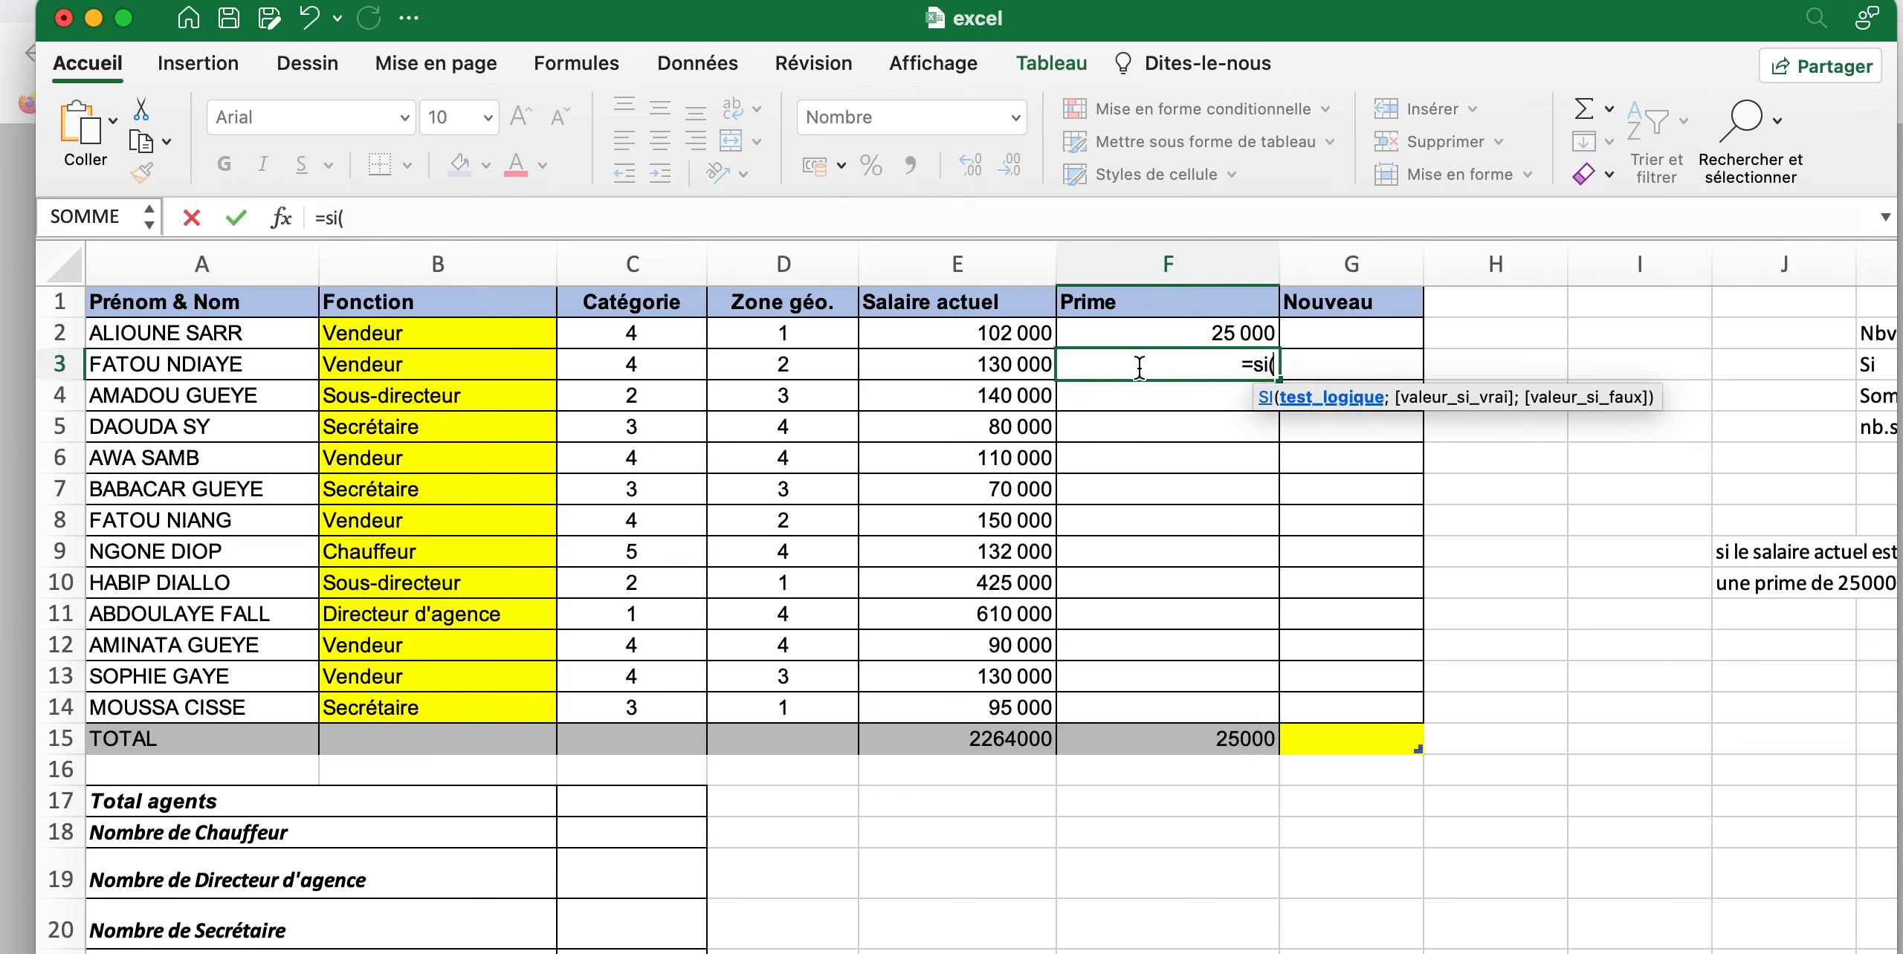
{"action": "left_click", "coordinate": [983, 365]}
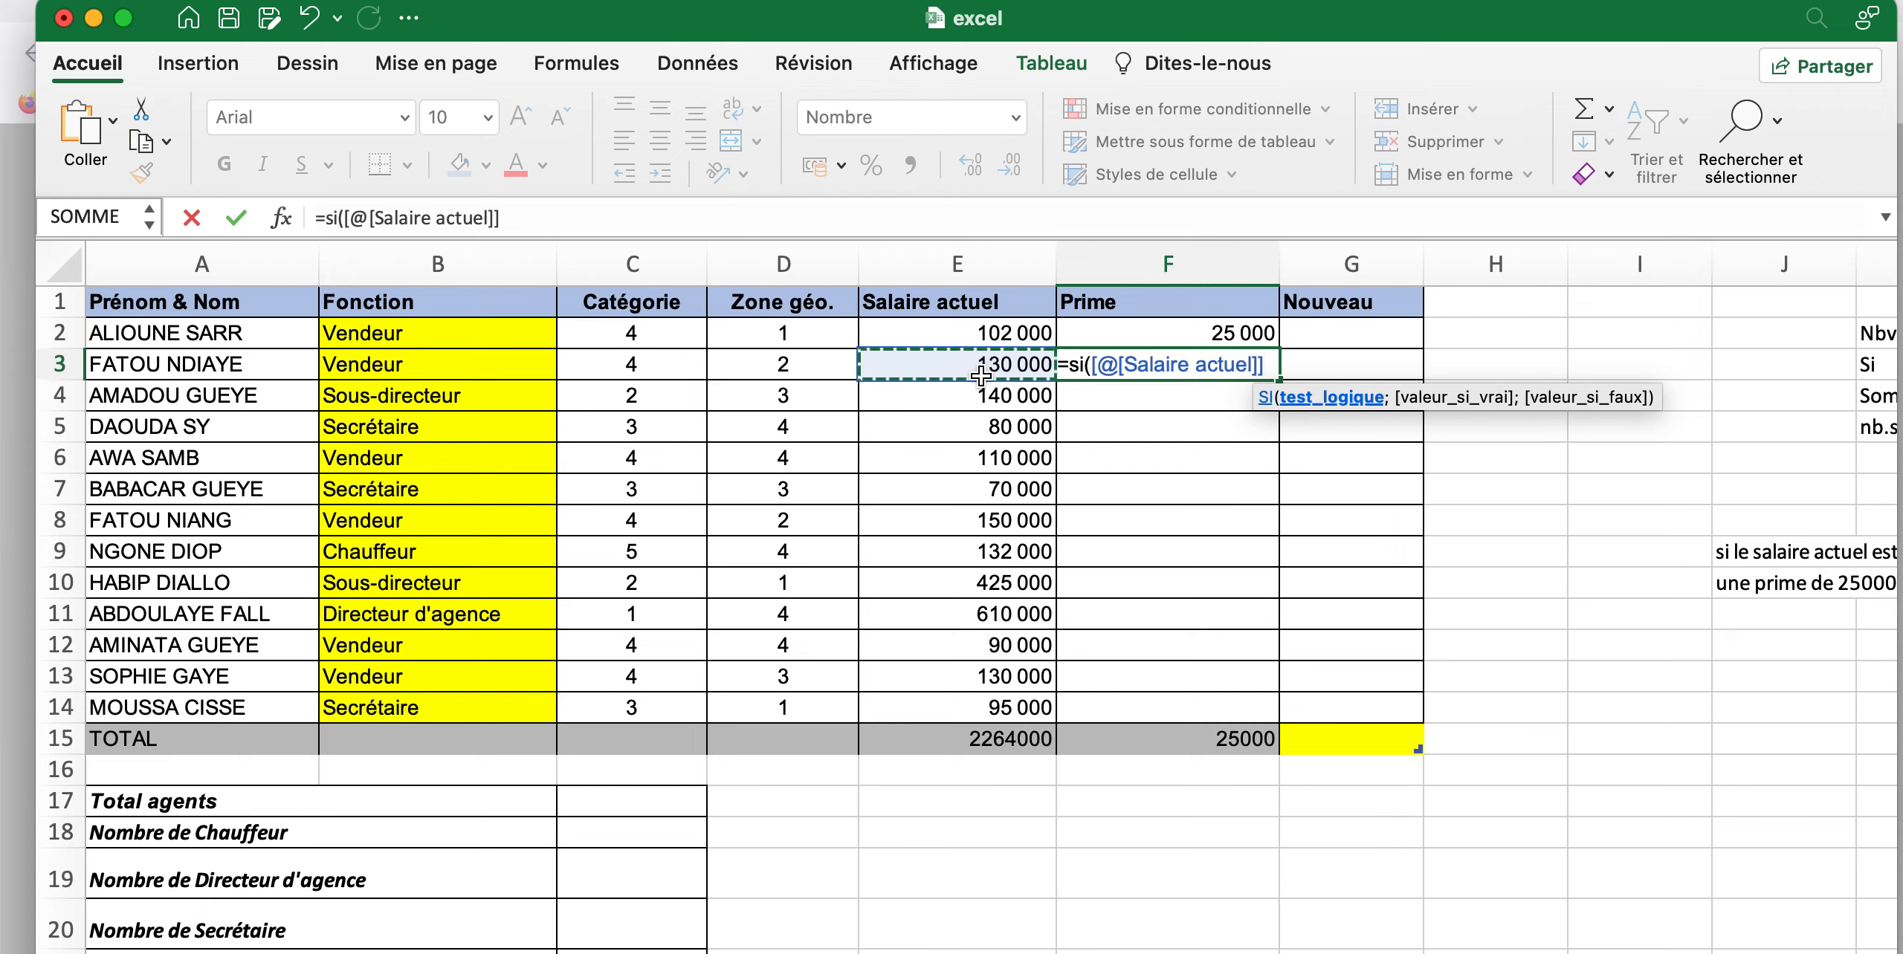
{"action": "type", "text": ">"}
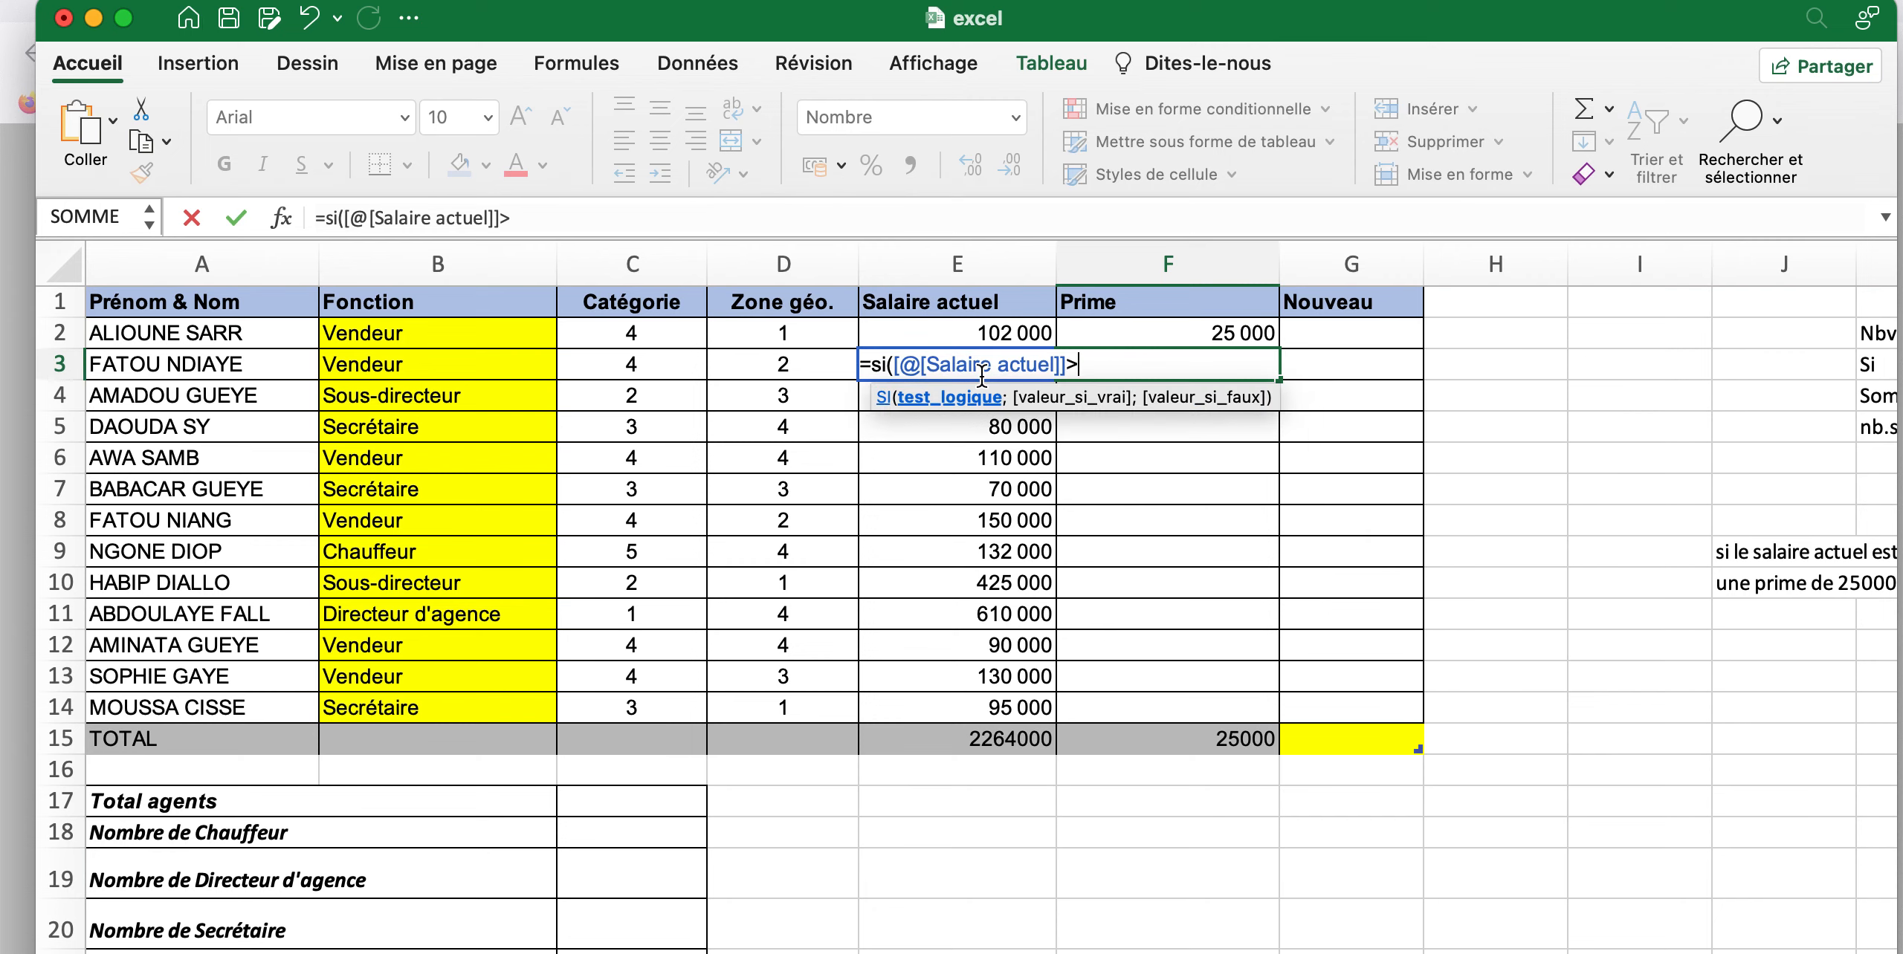
{"action": "type", "text": "100000;"}
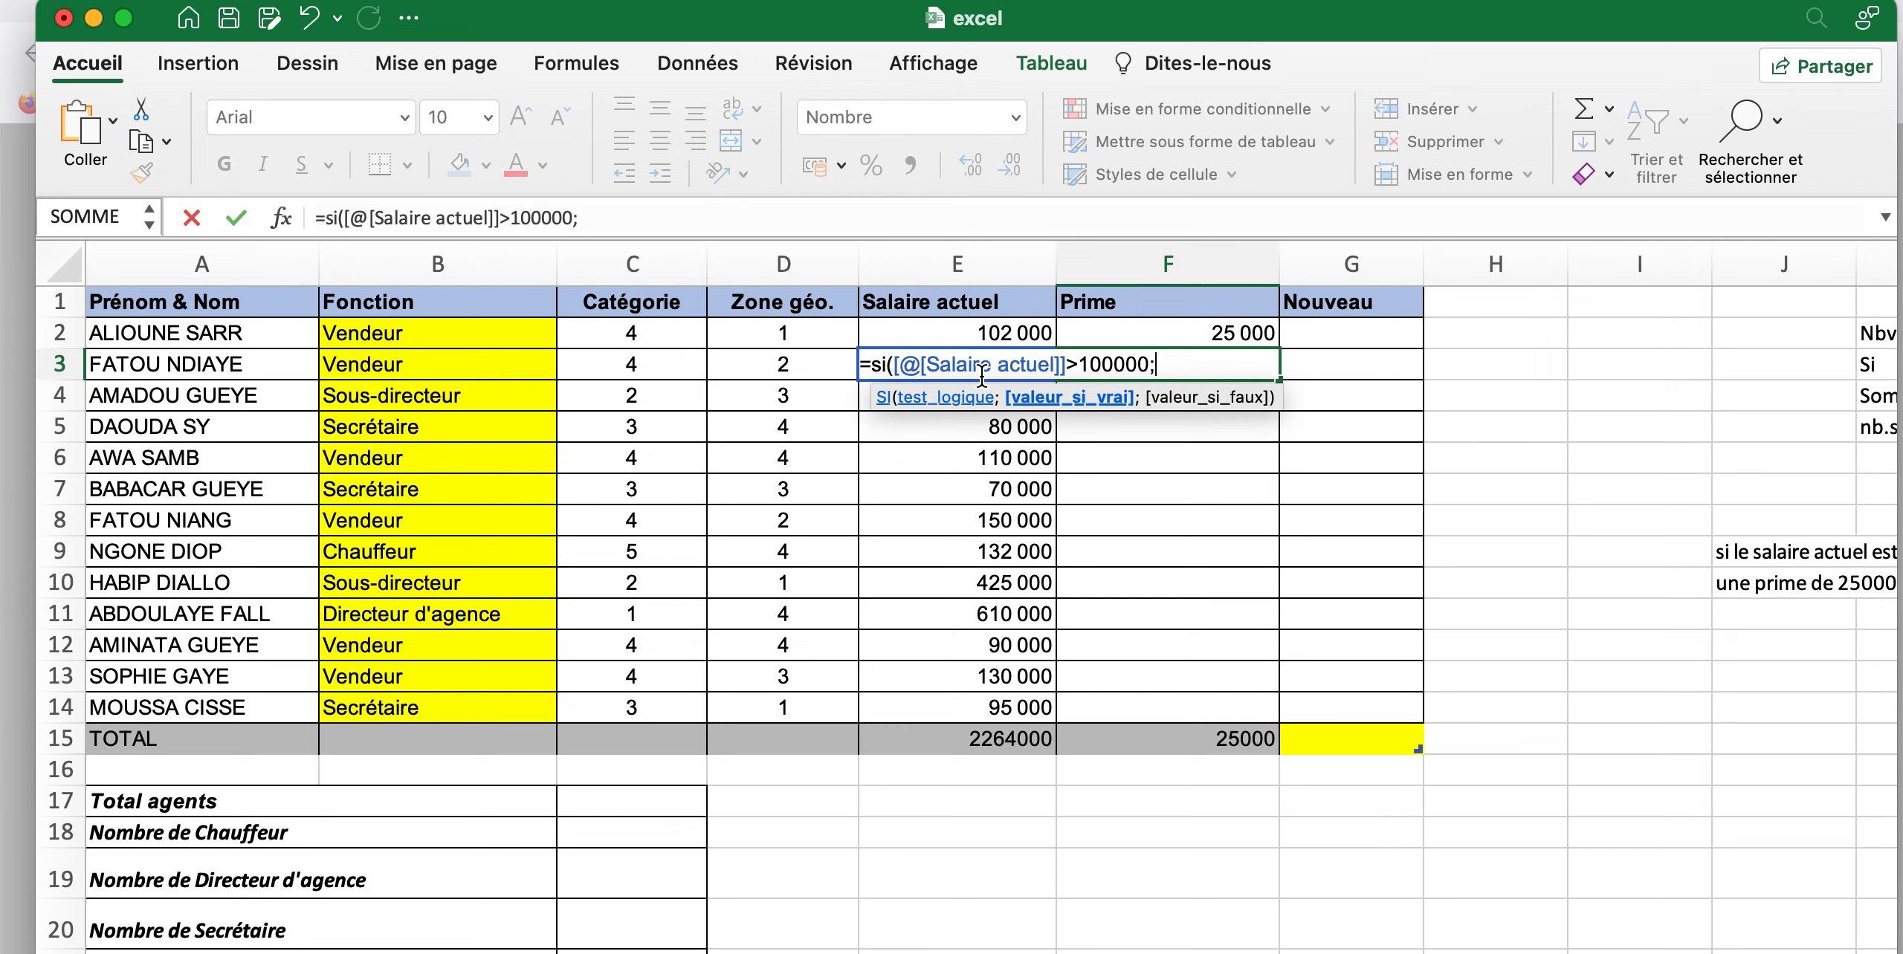
Complete the SI formula in F3 with 25000 if true and 15000 if false, and fill it down to F14
{"action": "type", "text": "25000;"}
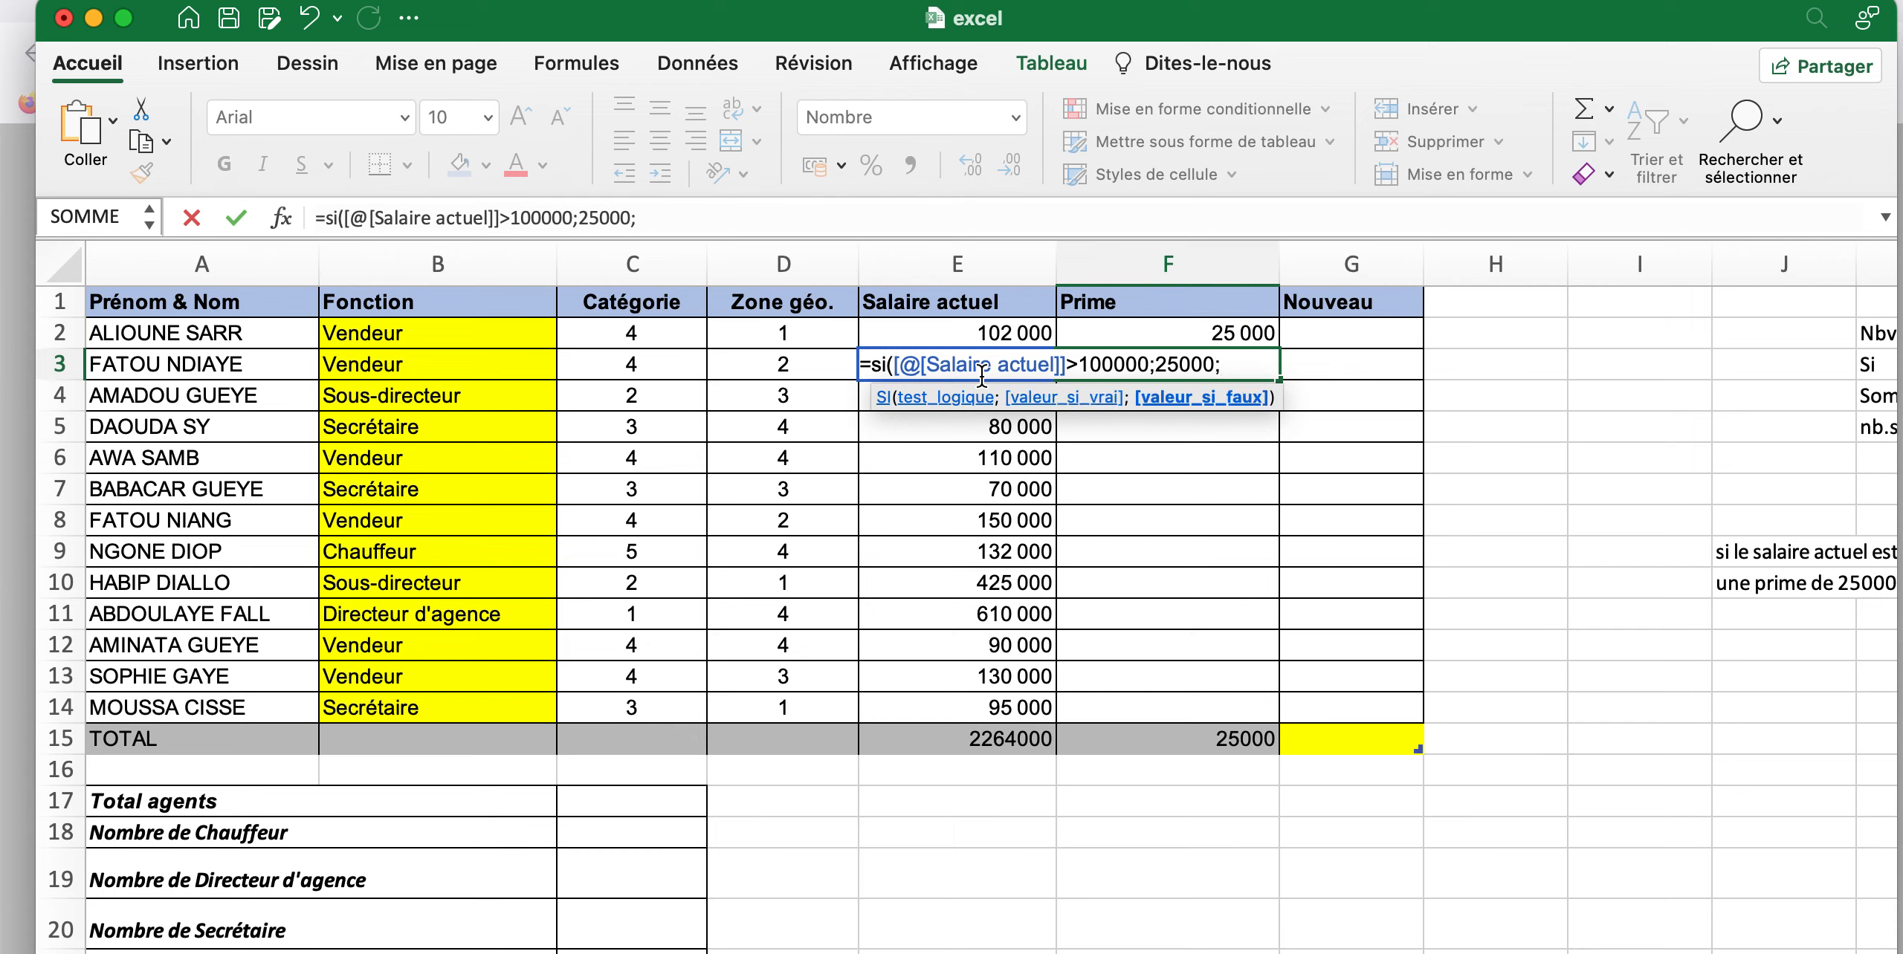
{"action": "type", "text": "15000"}
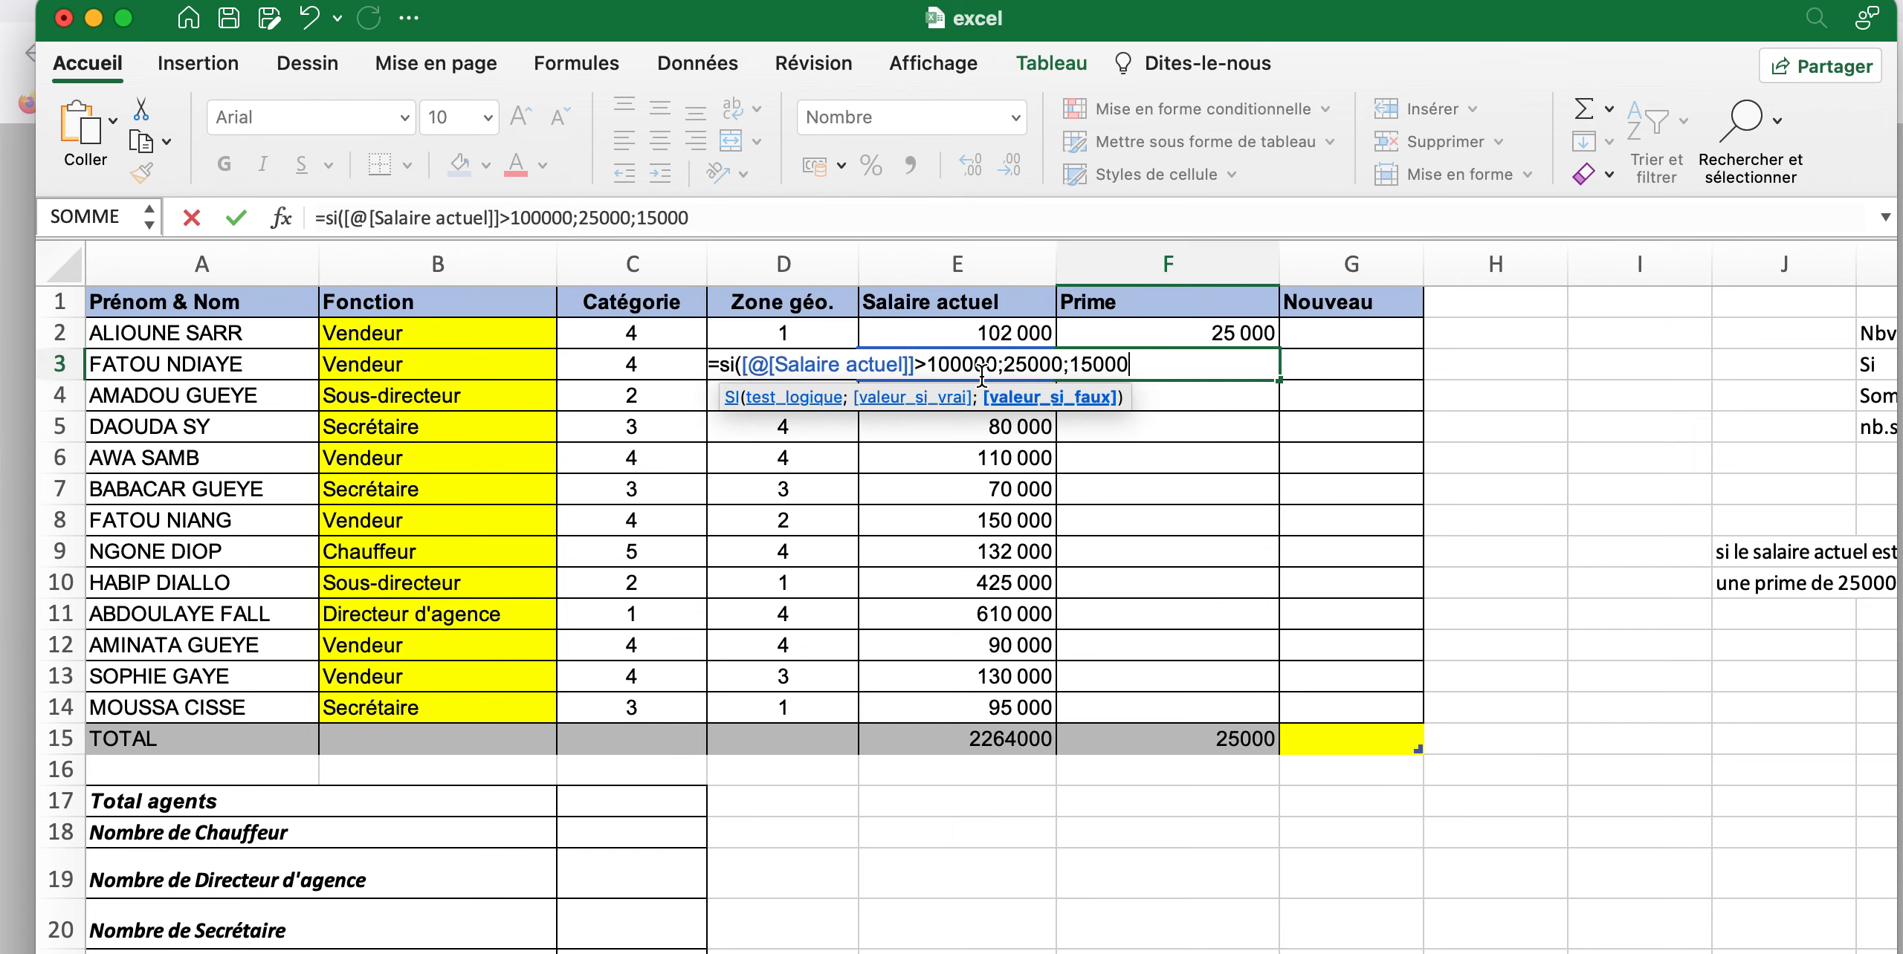
{"action": "type", "text": ")"}
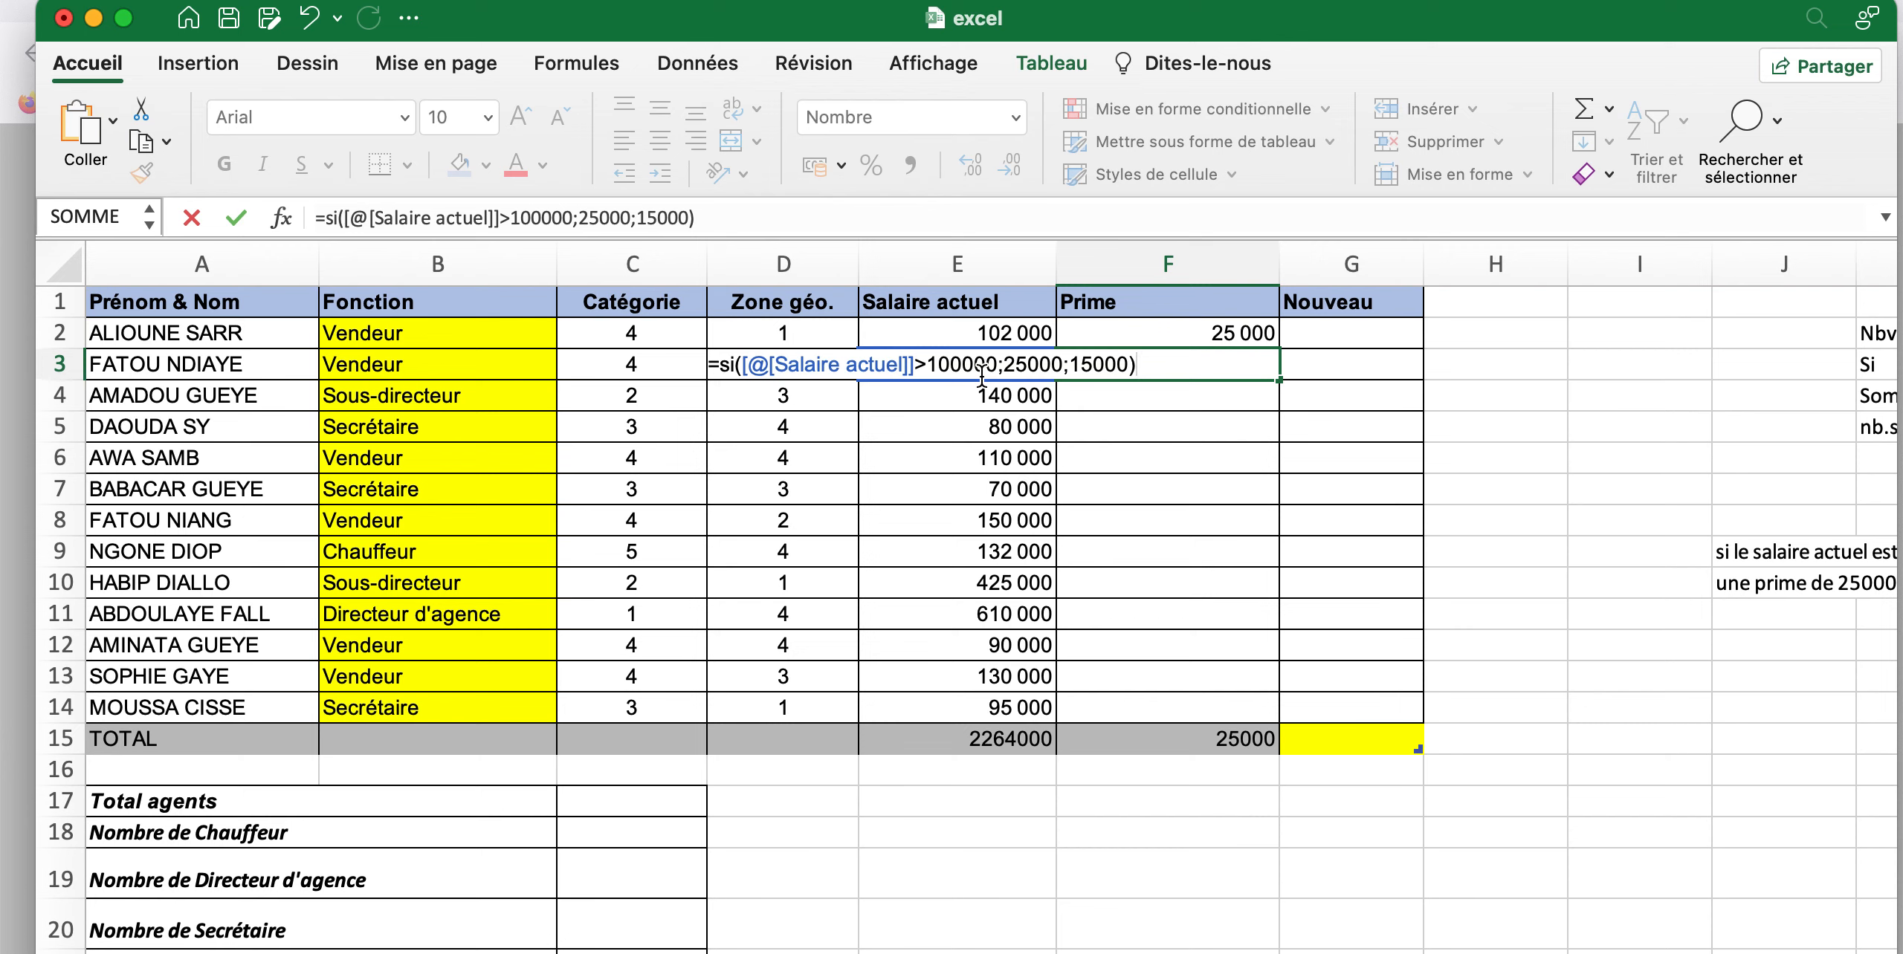
{"action": "key", "text": "Return"}
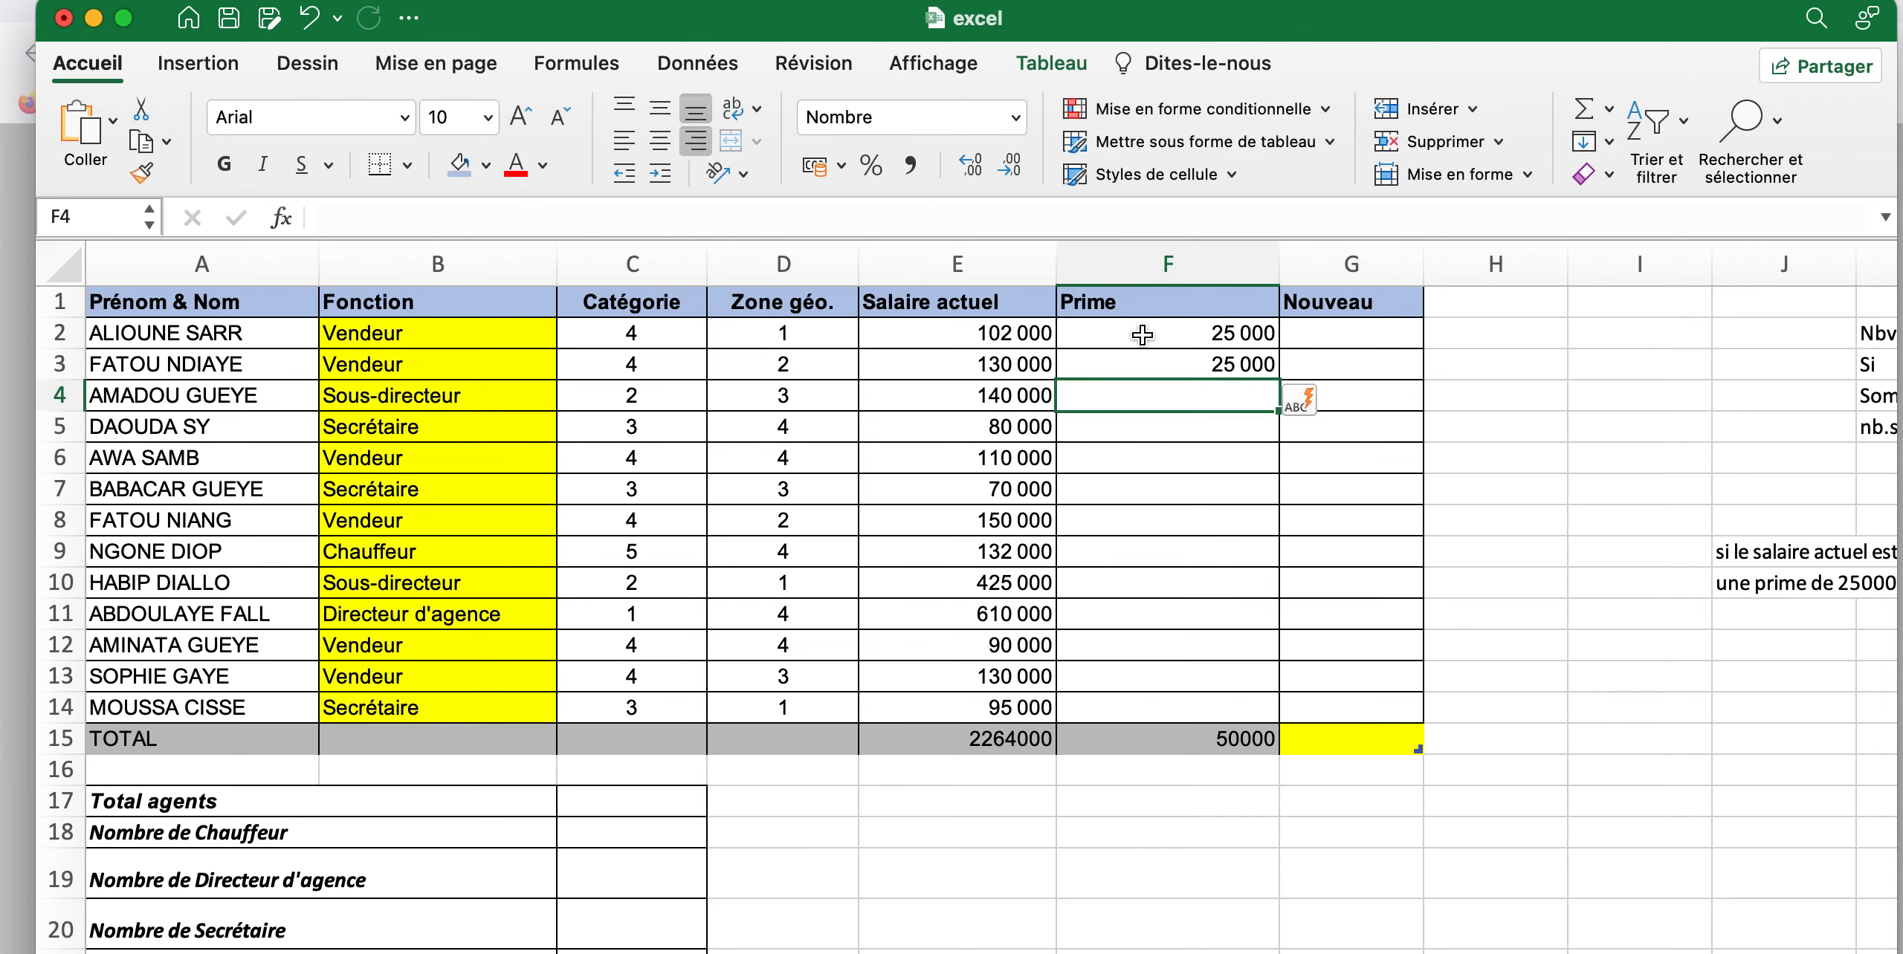
{"action": "left_click", "coordinate": [1201, 364]}
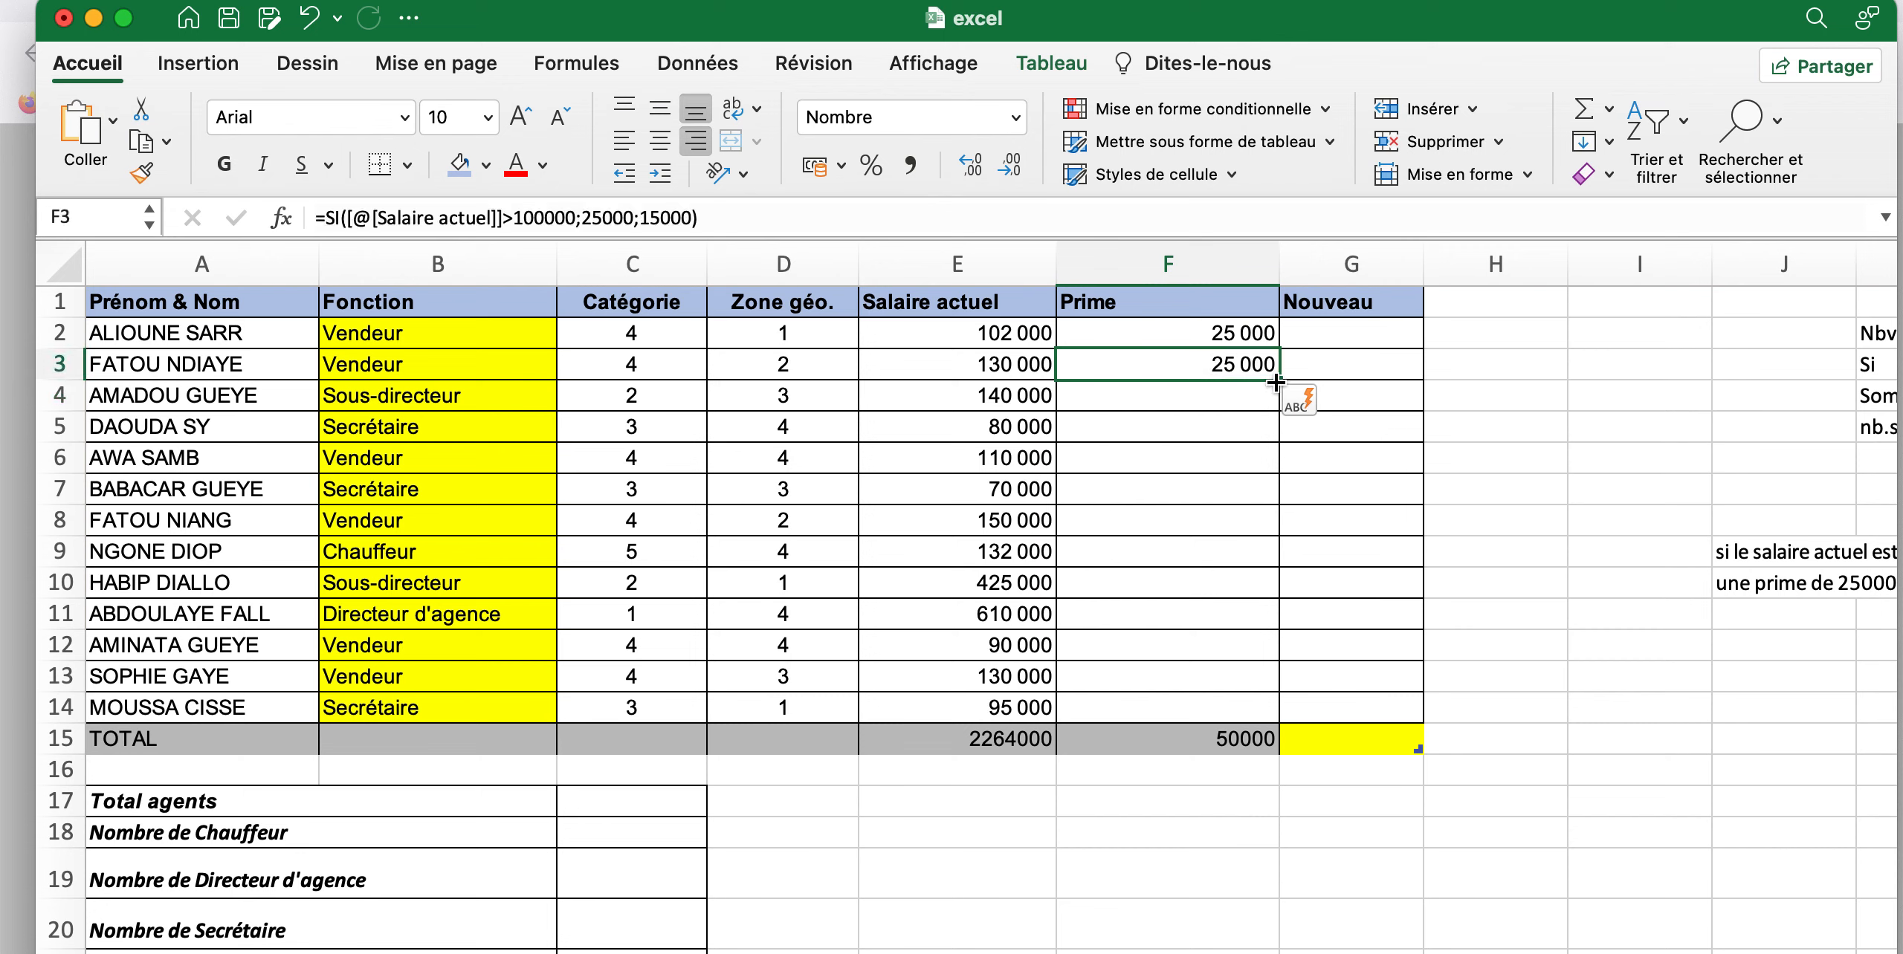
{"action": "left_click_drag", "start_coordinate": [1280, 381], "coordinate": [1286, 715]}
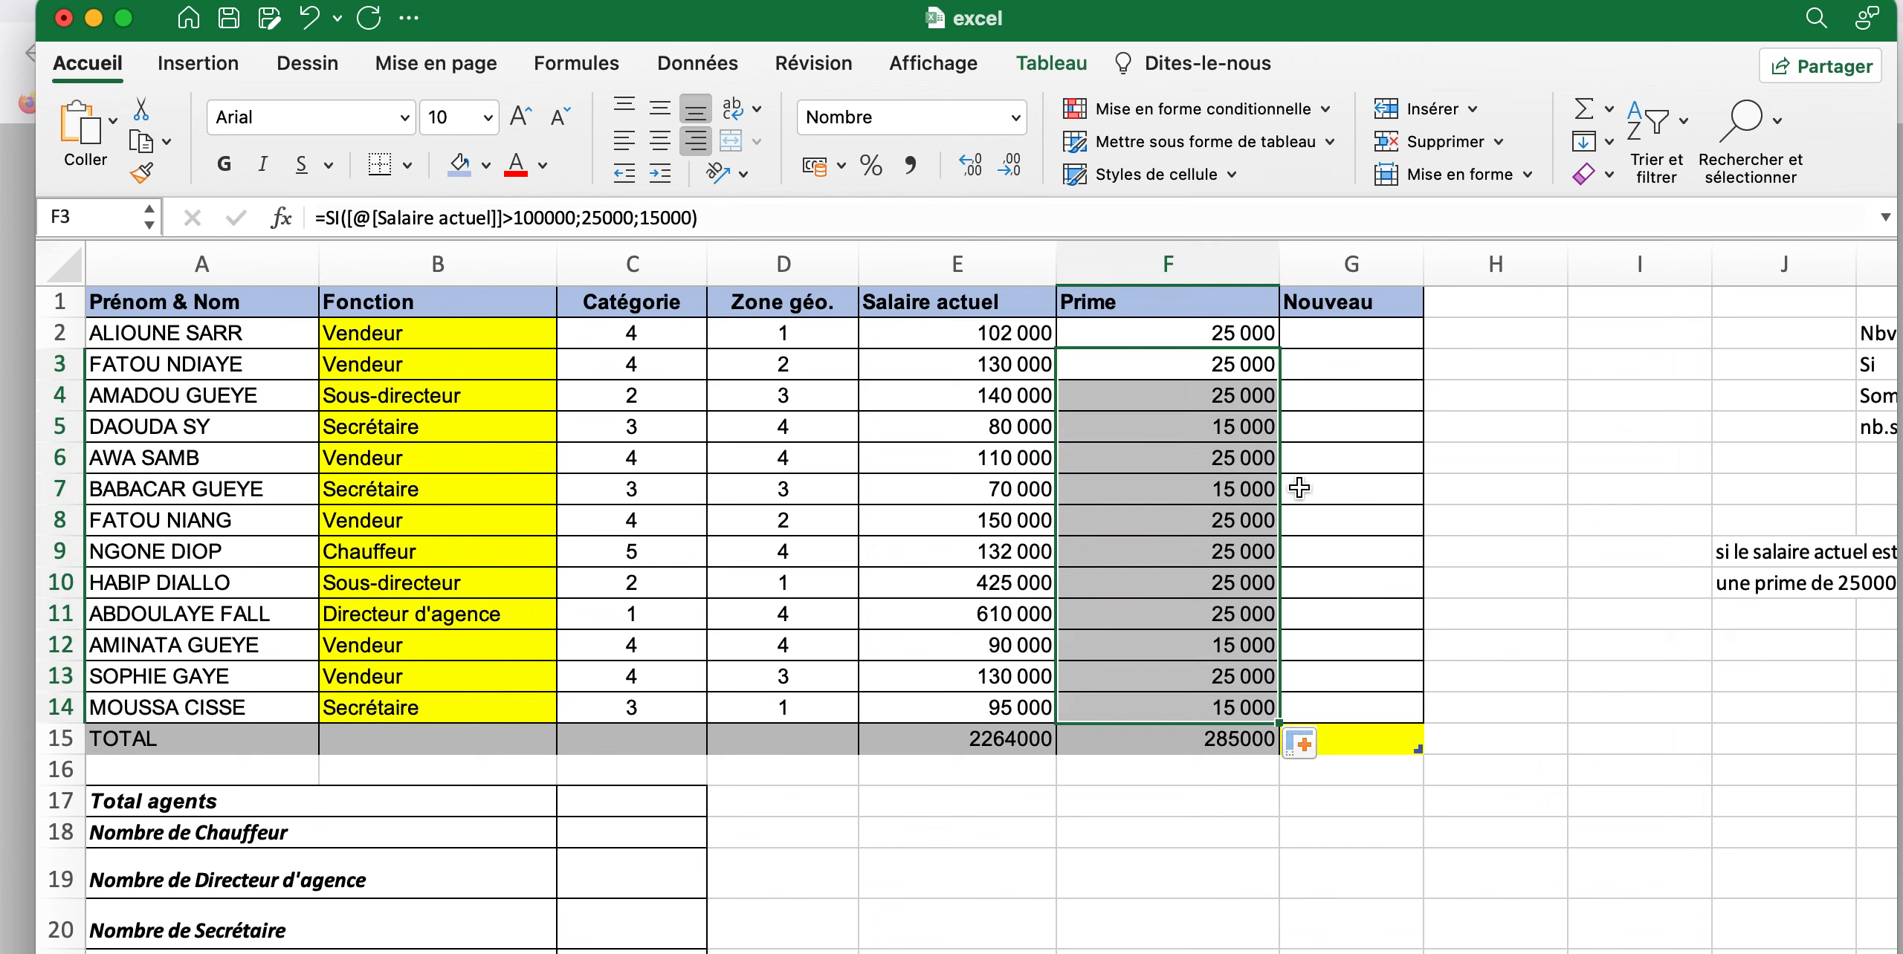
Enter a formula in G2 of the Nouveau column that adds the row's Salaire actuel and Prime
{"action": "left_click", "coordinate": [1327, 335]}
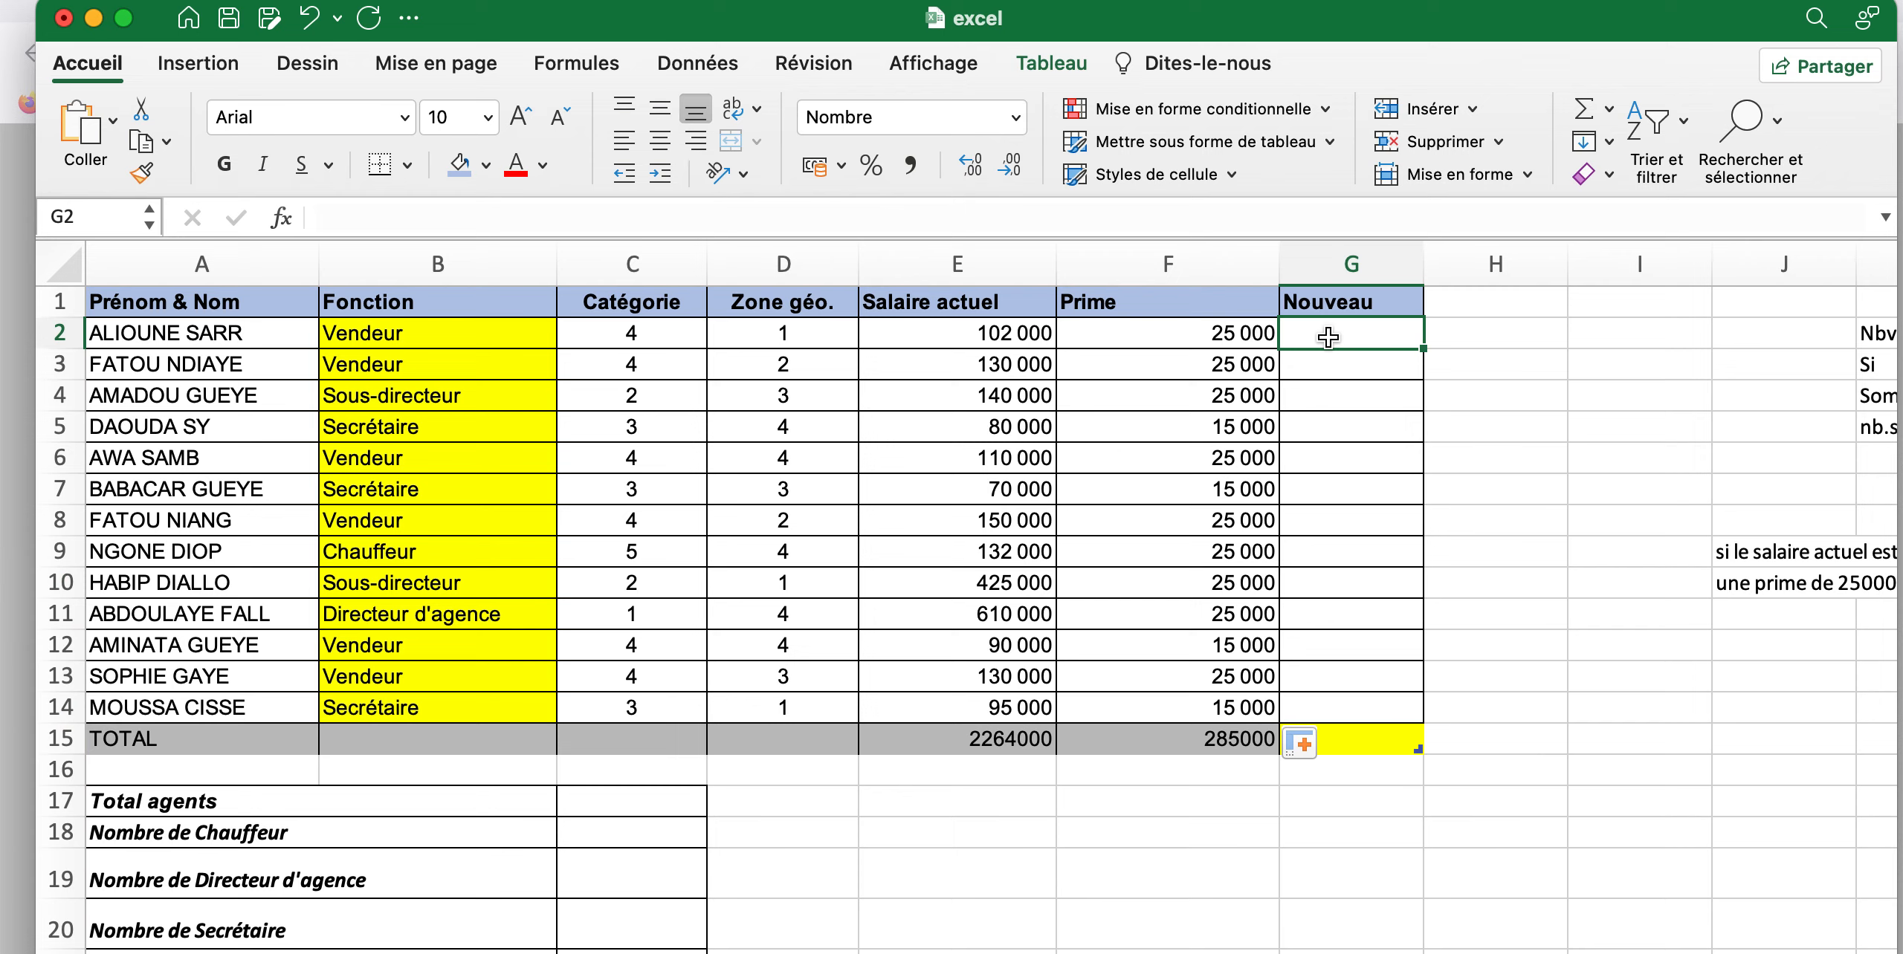
{"action": "type", "text": "="}
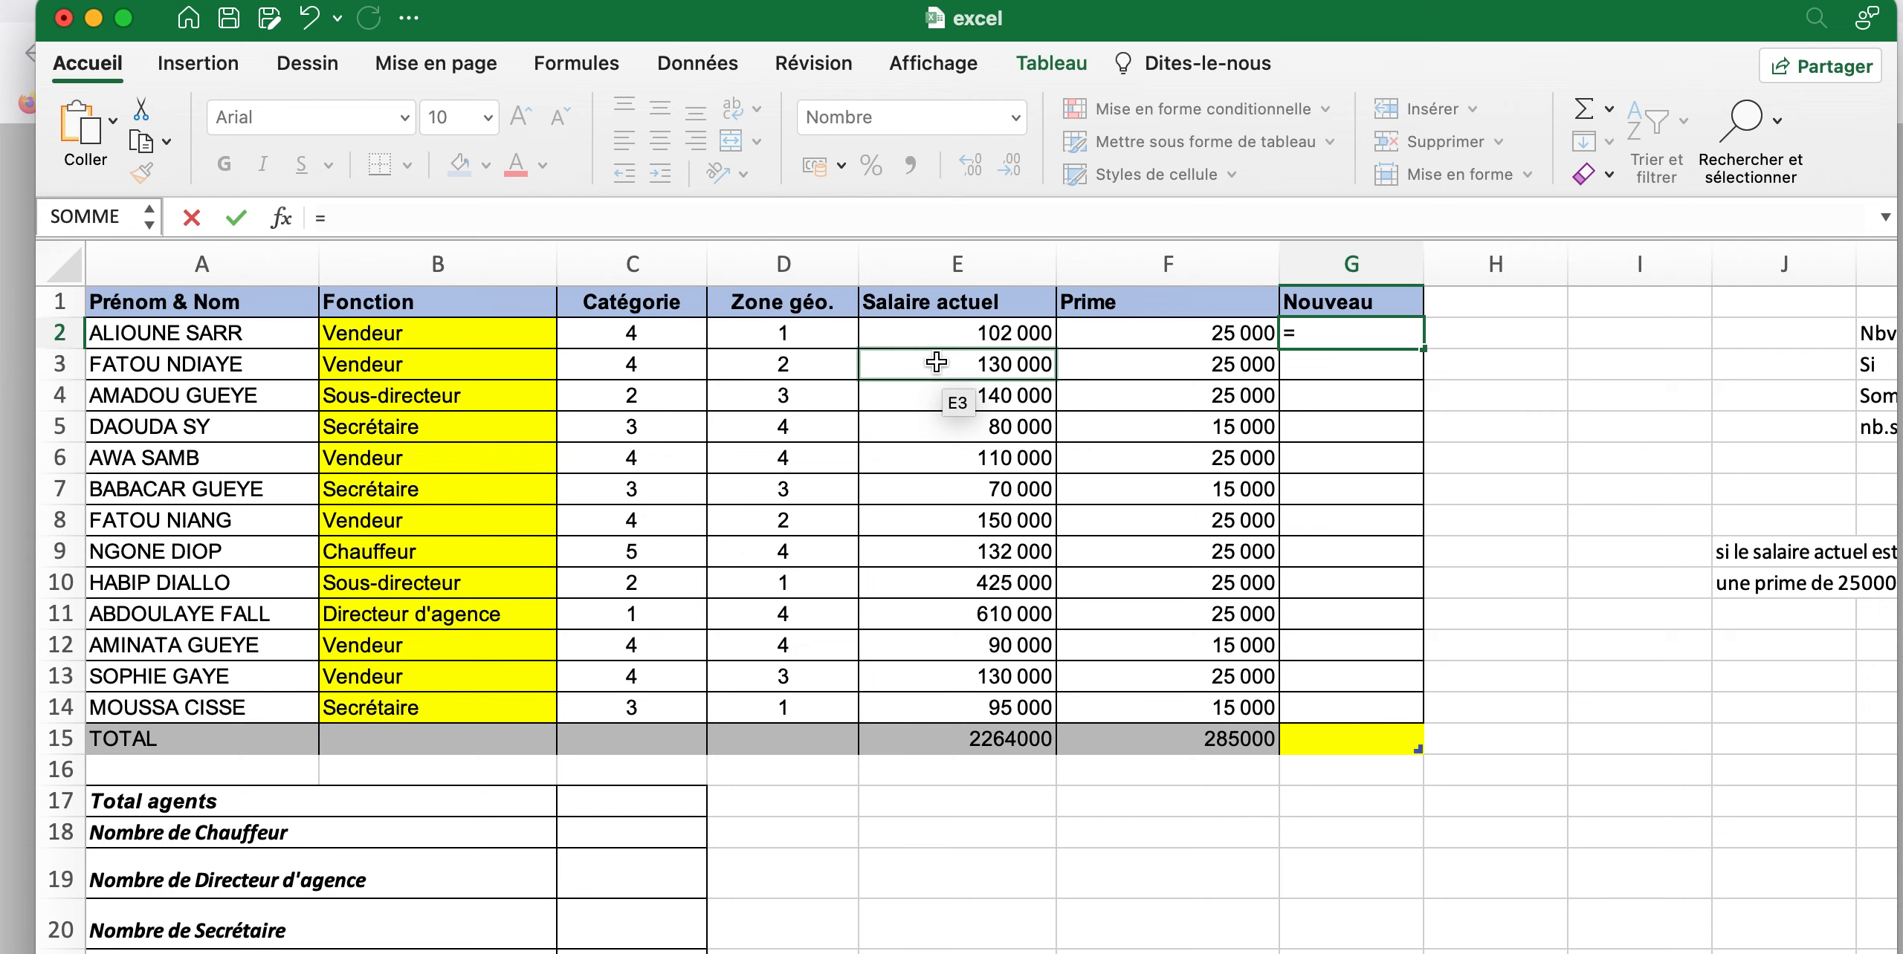
{"action": "left_click", "coordinate": [995, 342]}
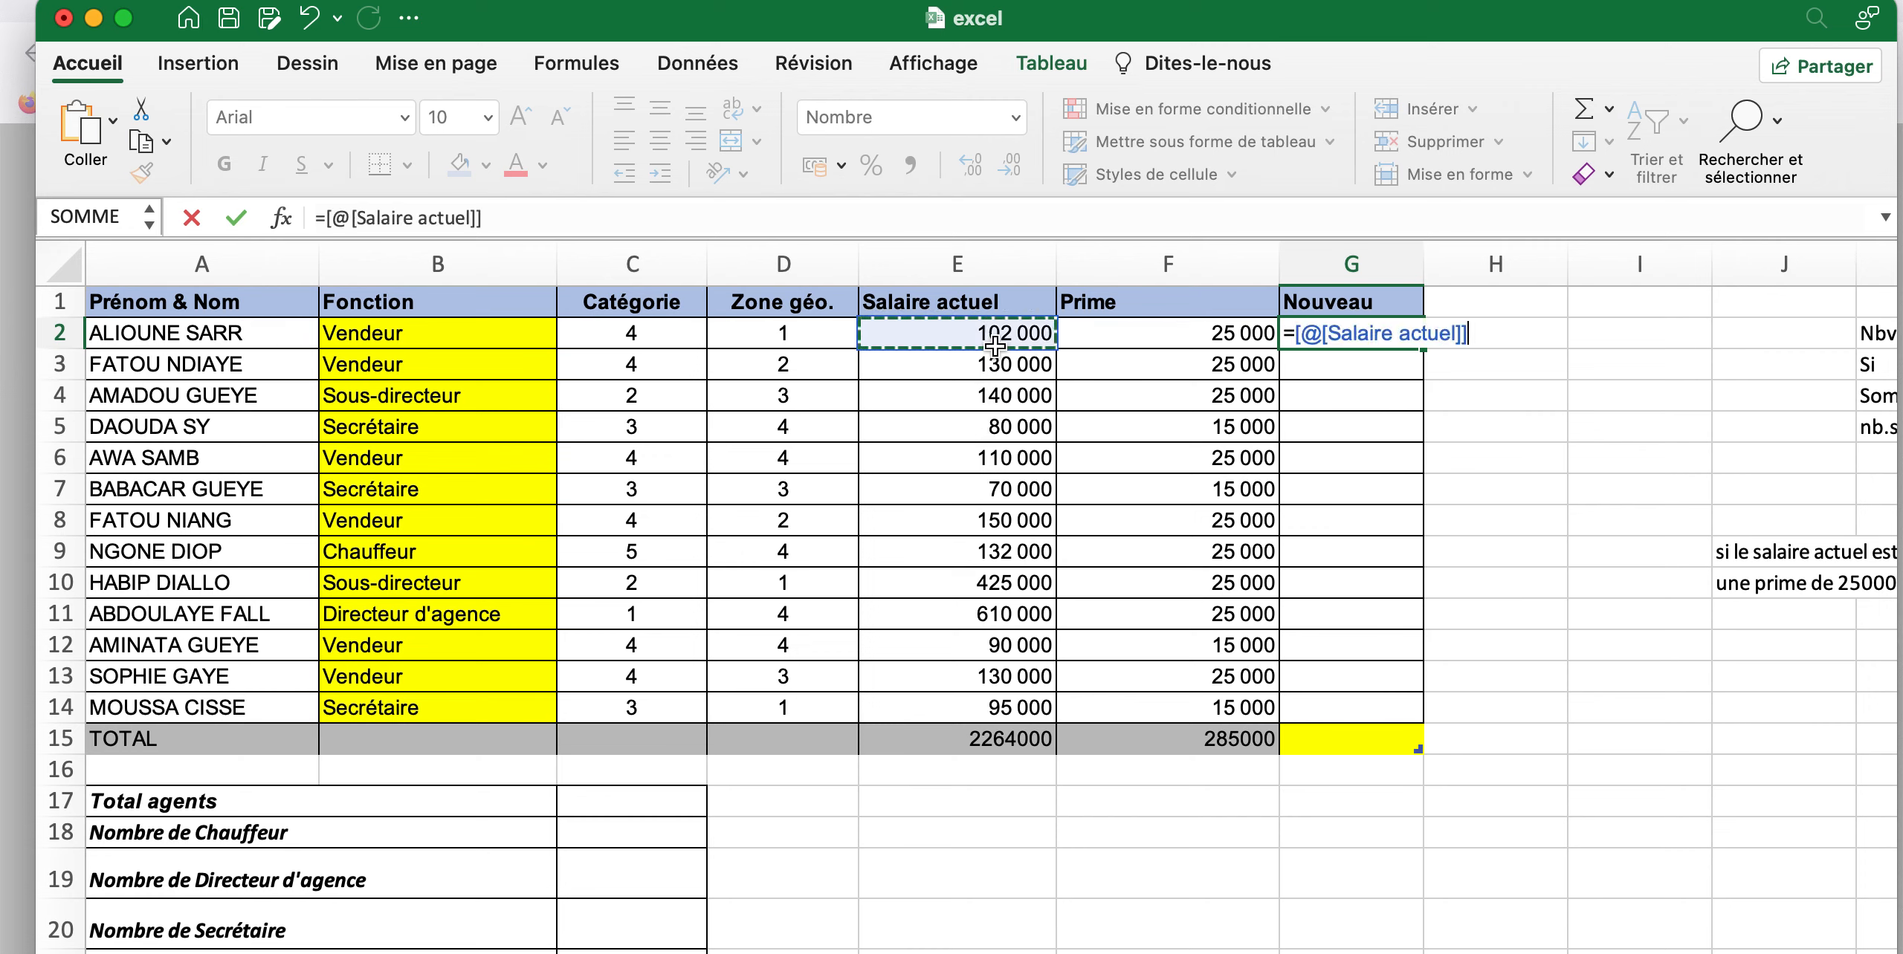
{"action": "type", "text": "+"}
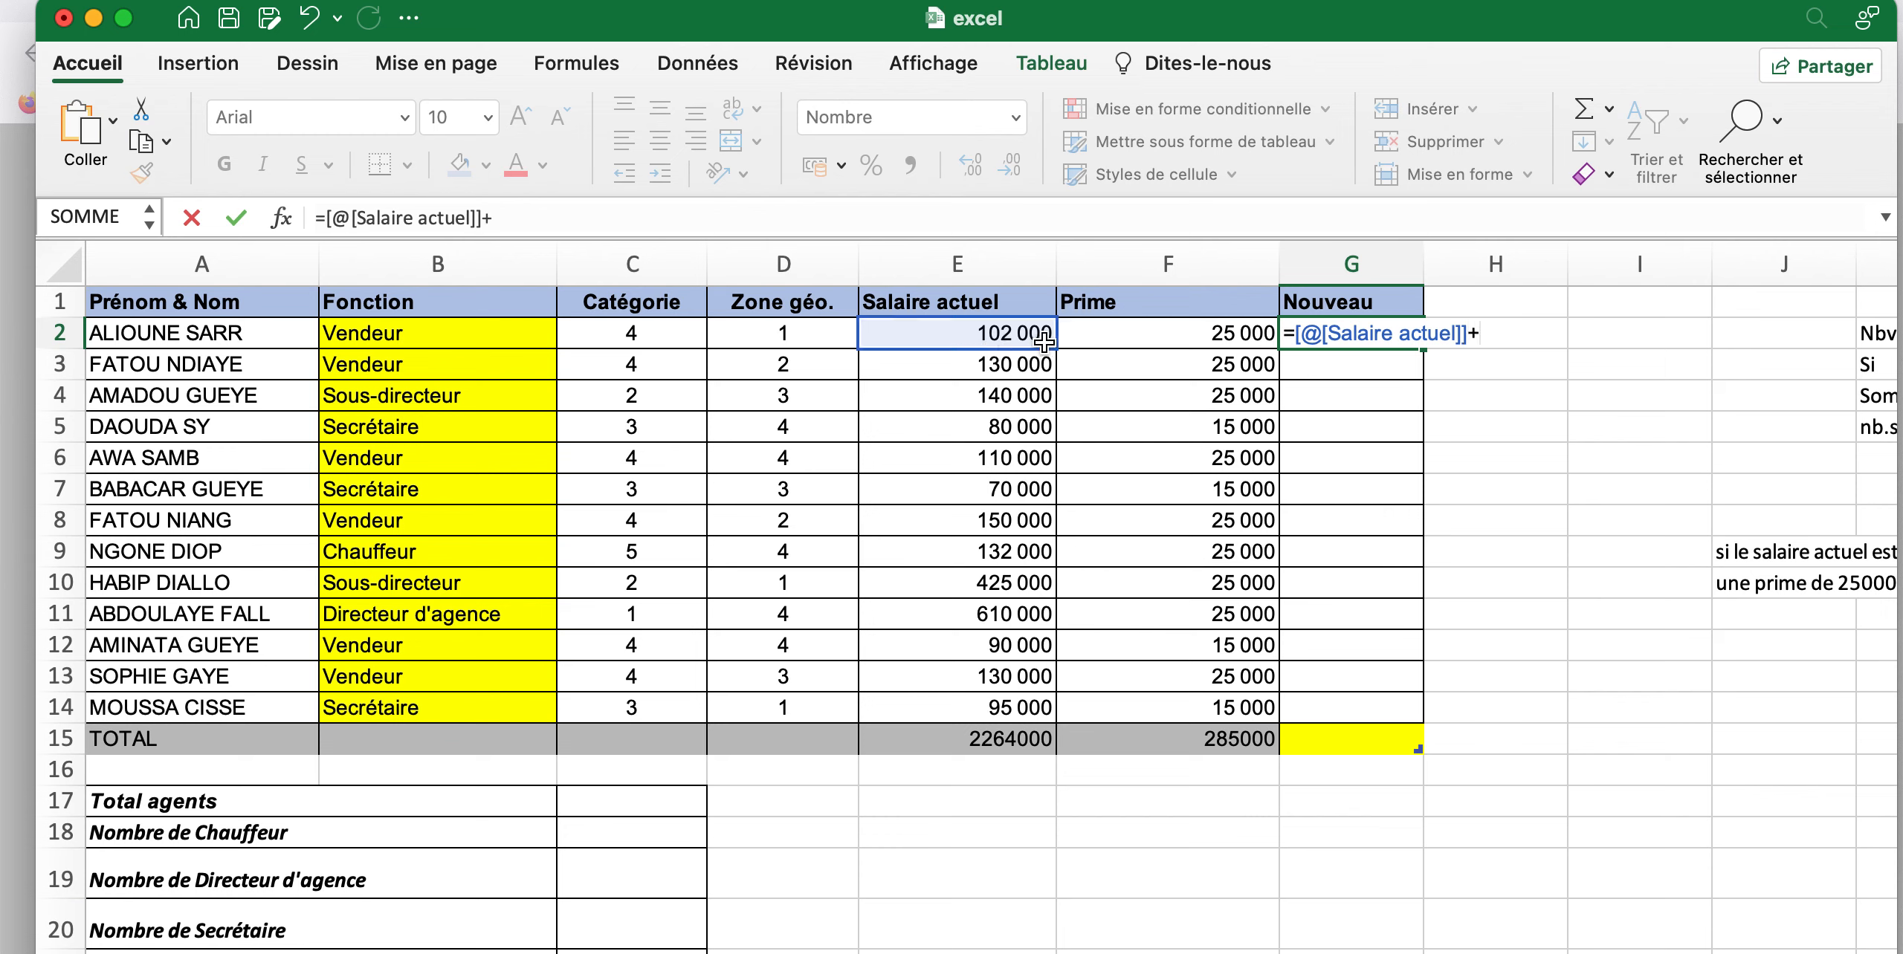
{"action": "left_click", "coordinate": [1108, 340]}
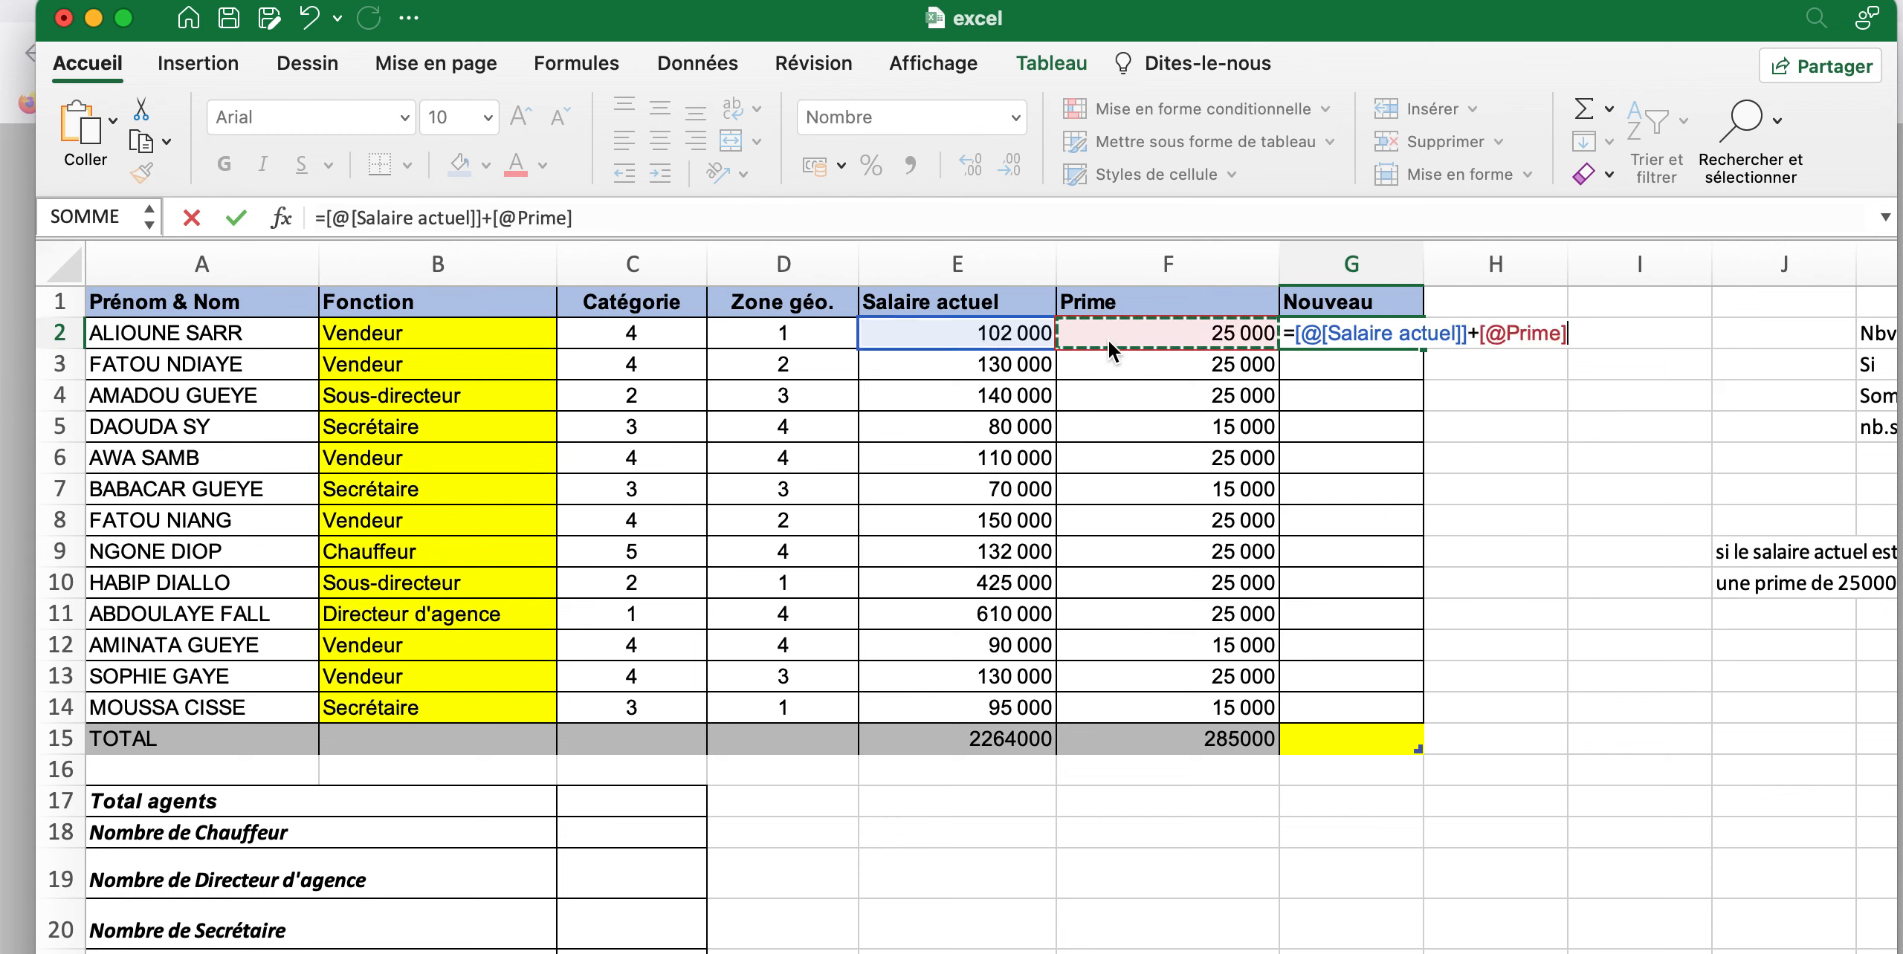
{"action": "key", "text": "Return"}
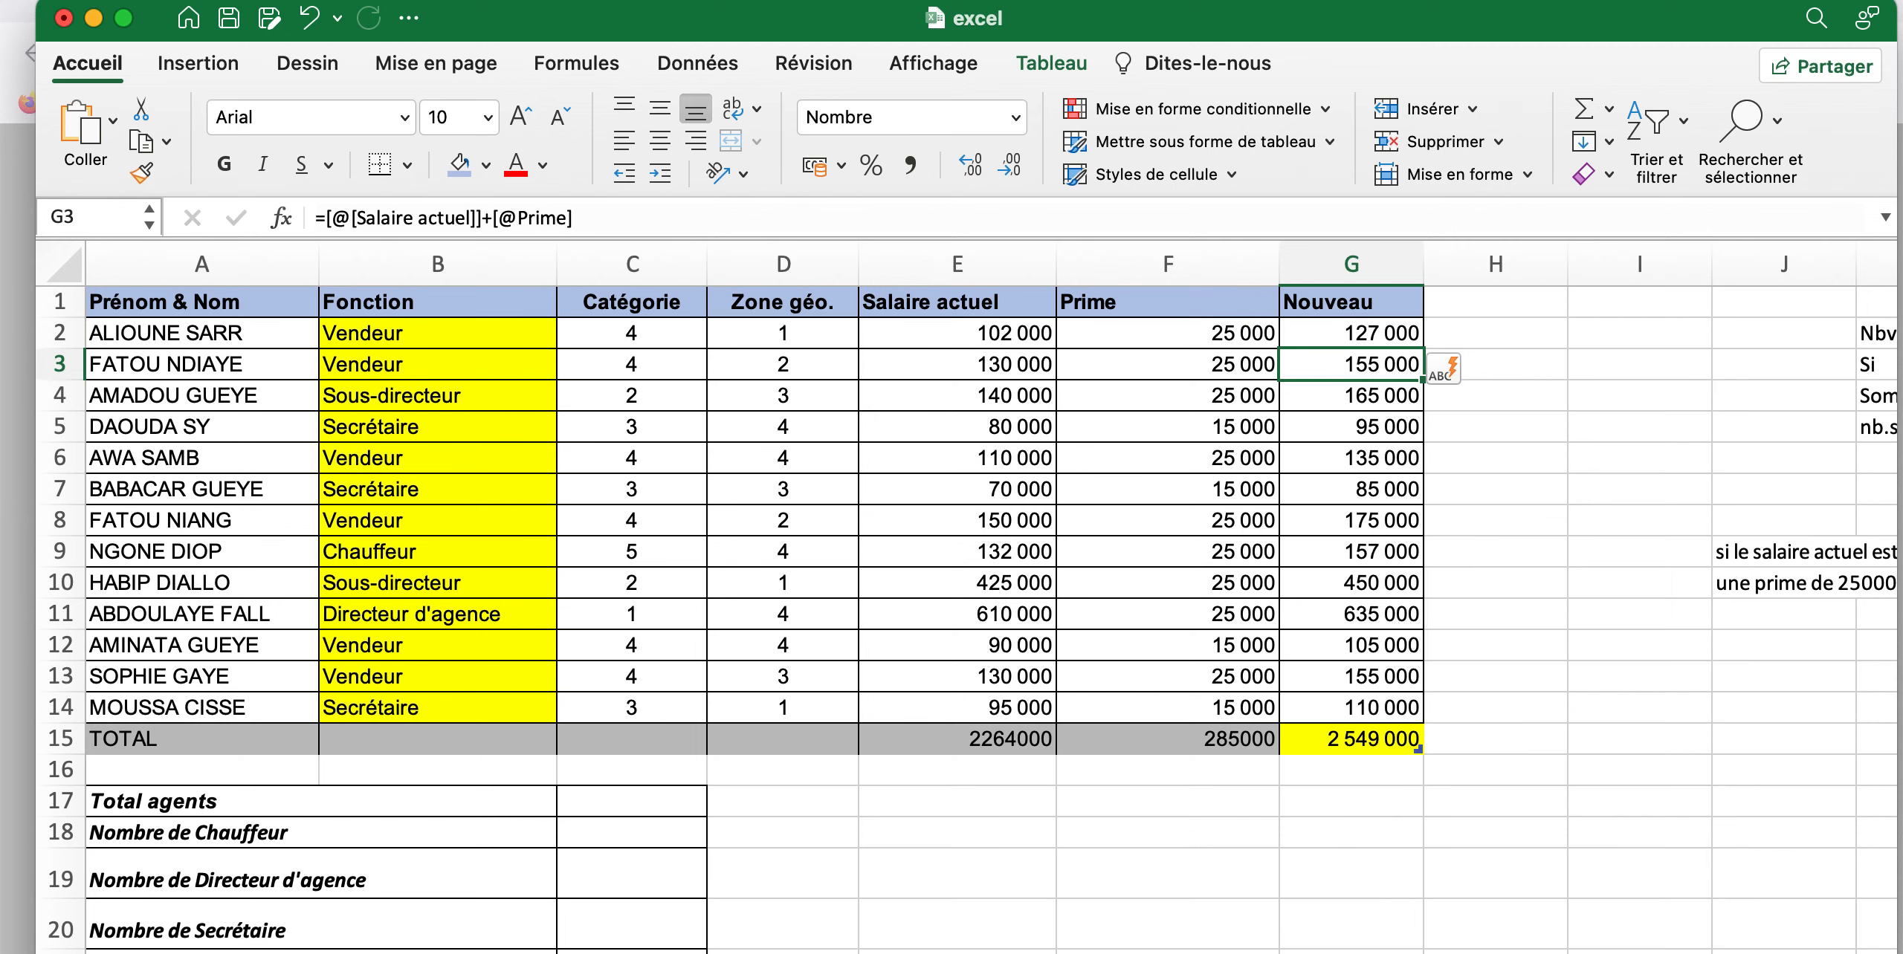
Count the total agents in C17 with an NBVAL formula over the names in A2:A14
{"action": "key", "text": "alt+super+minus"}
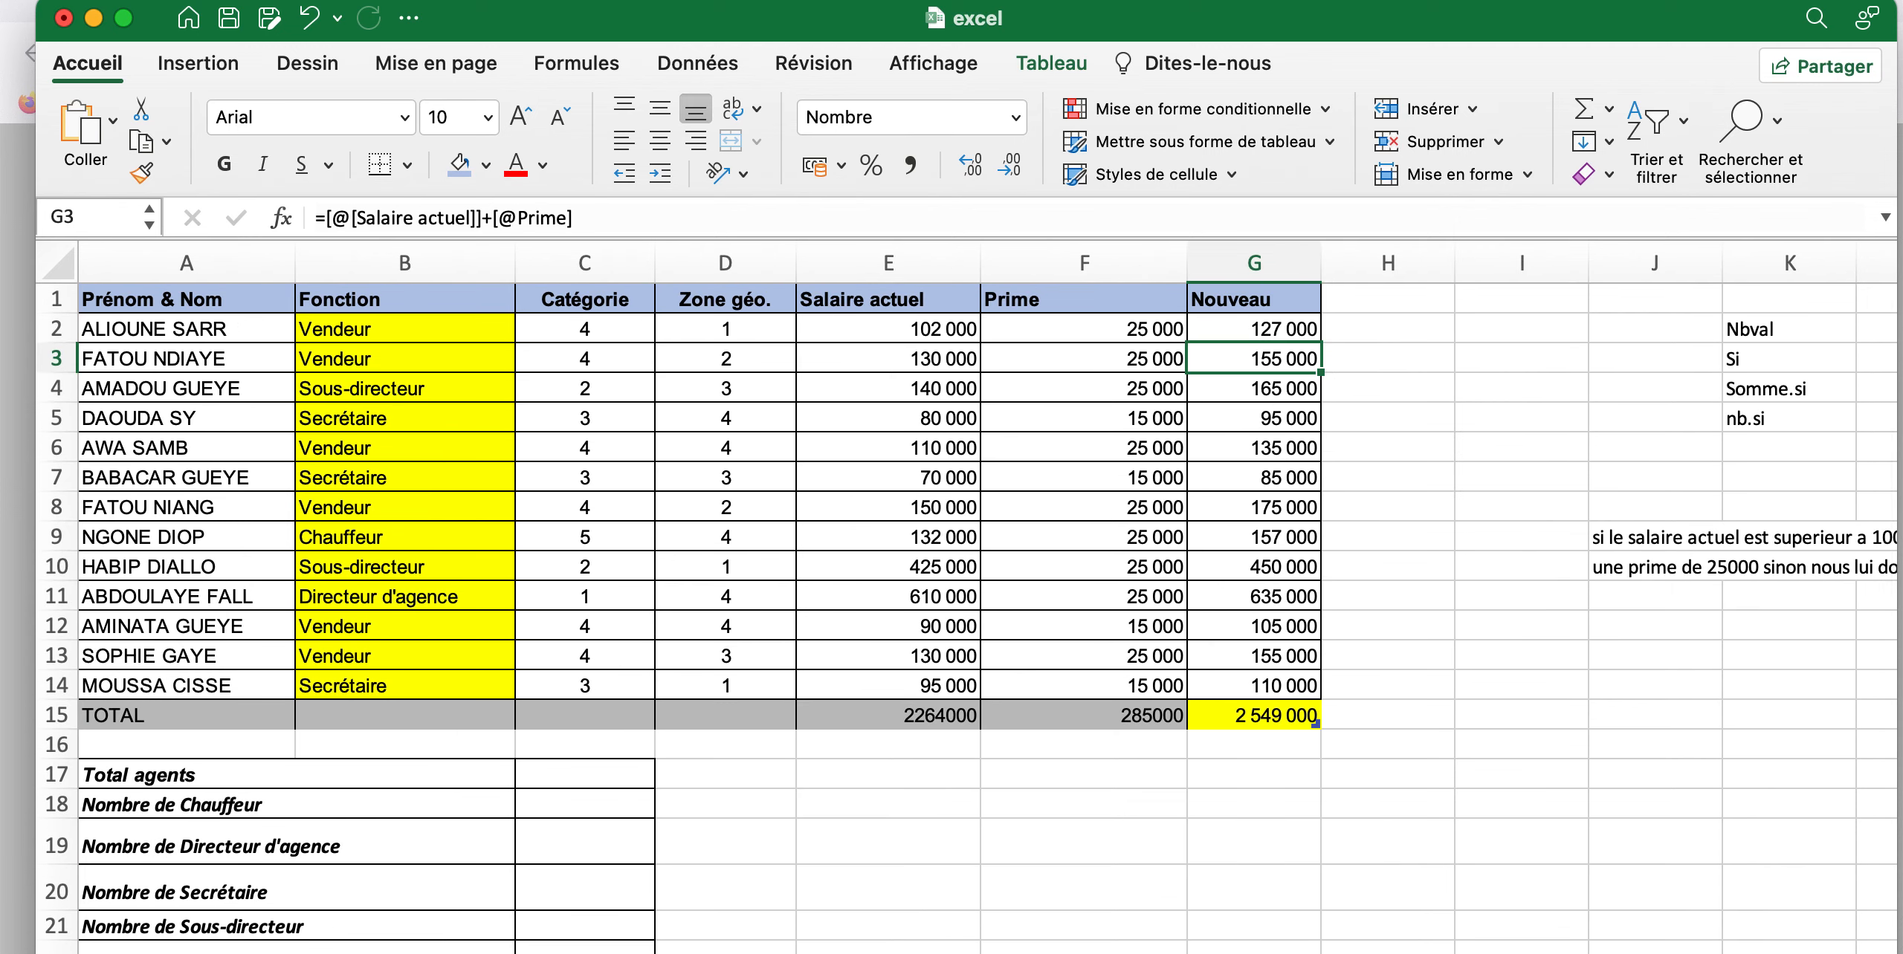
{"action": "key", "text": "alt+super+minus"}
{"action": "left_click", "coordinate": [529, 720]}
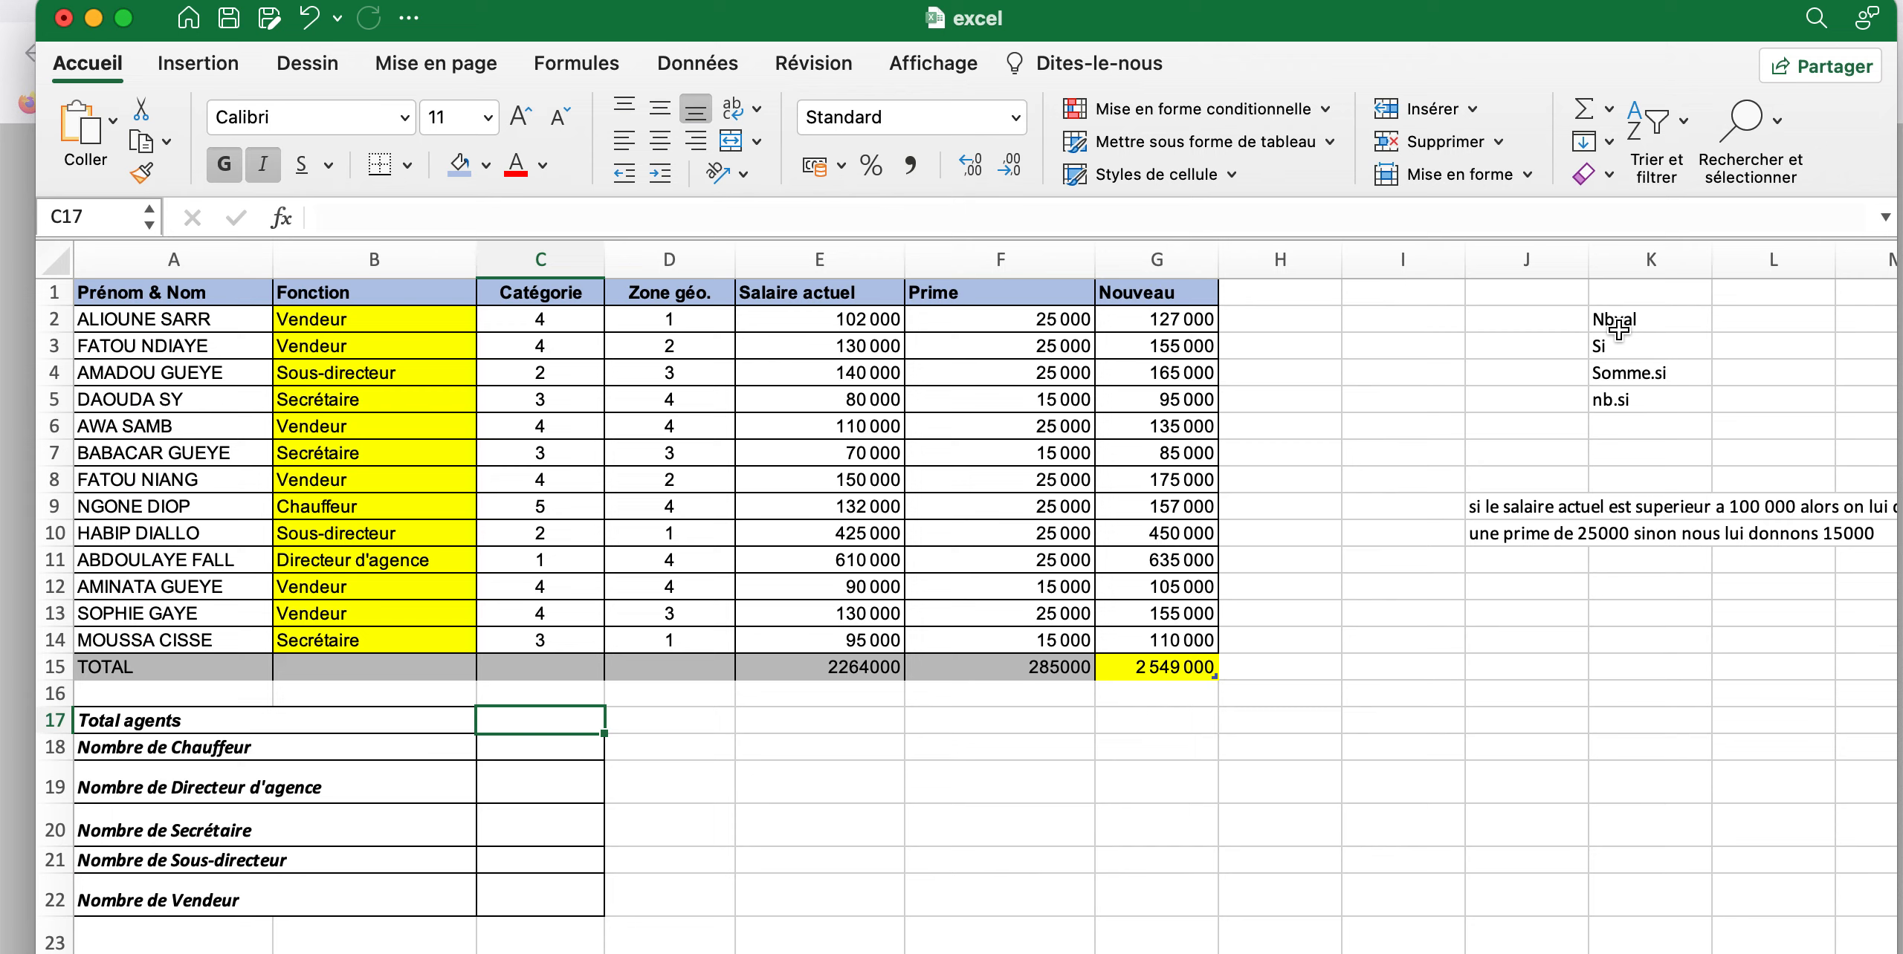
{"action": "type", "text": "=nb"}
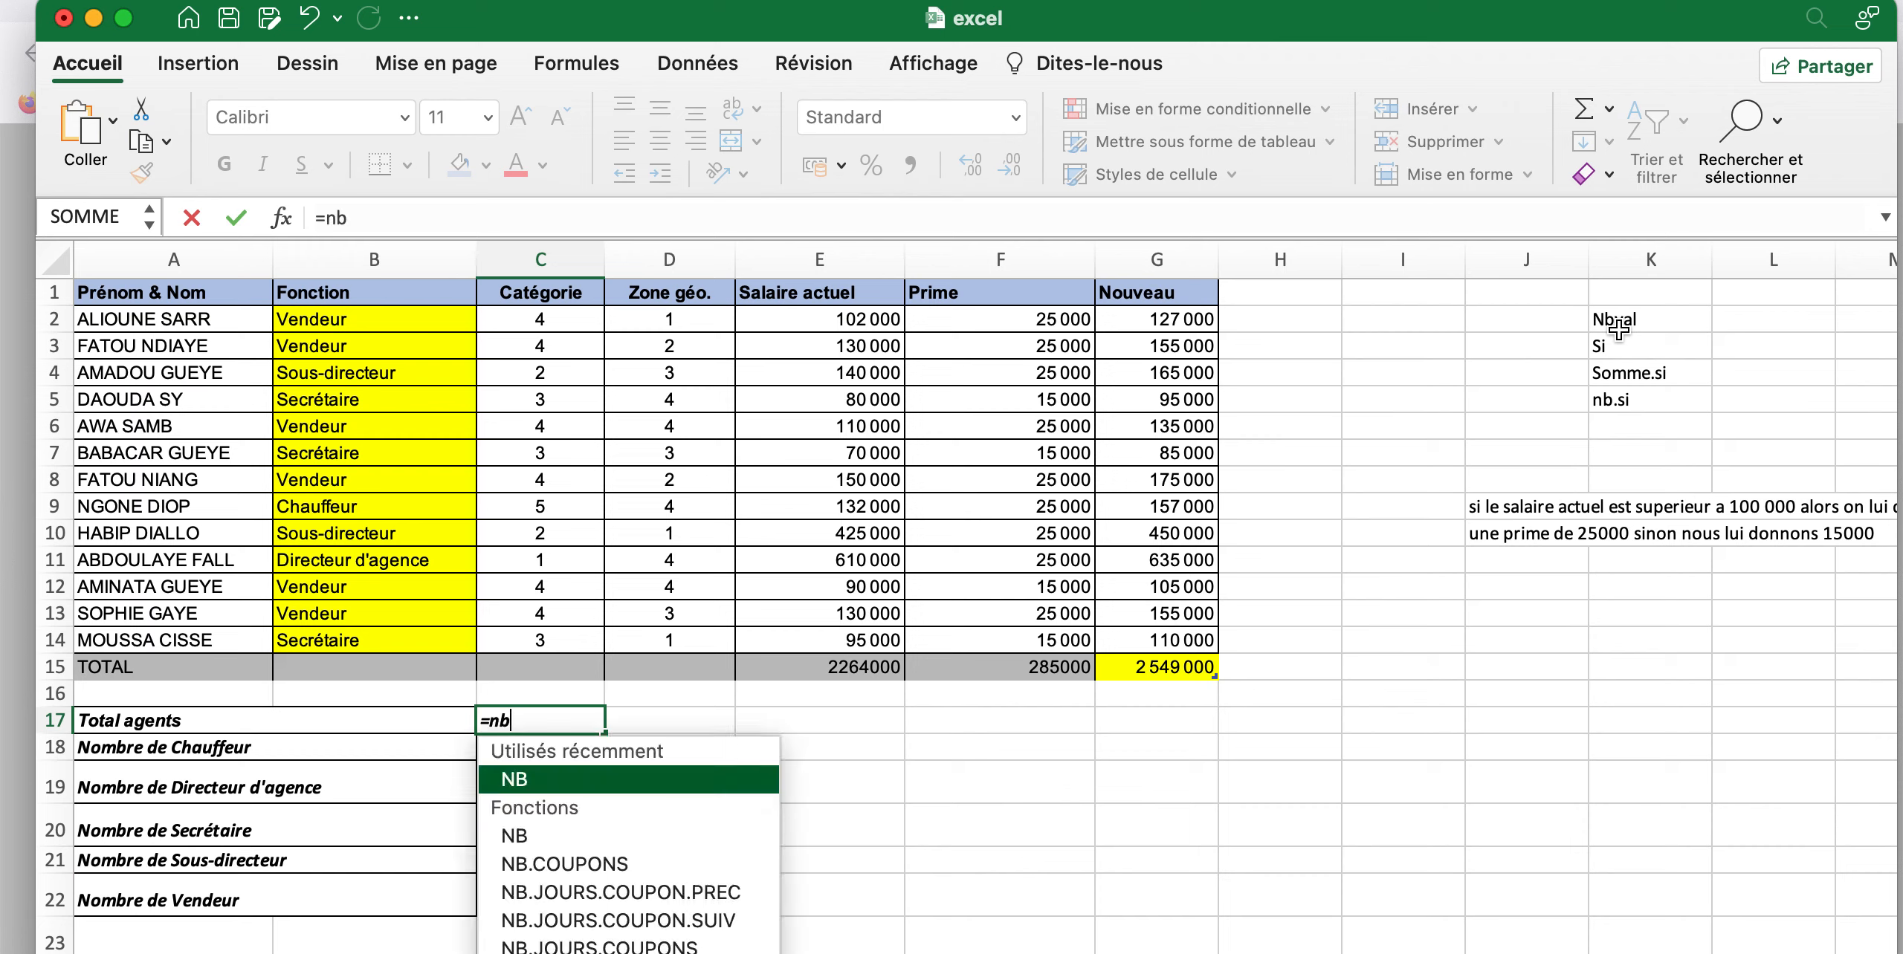
{"action": "type", "text": "va"}
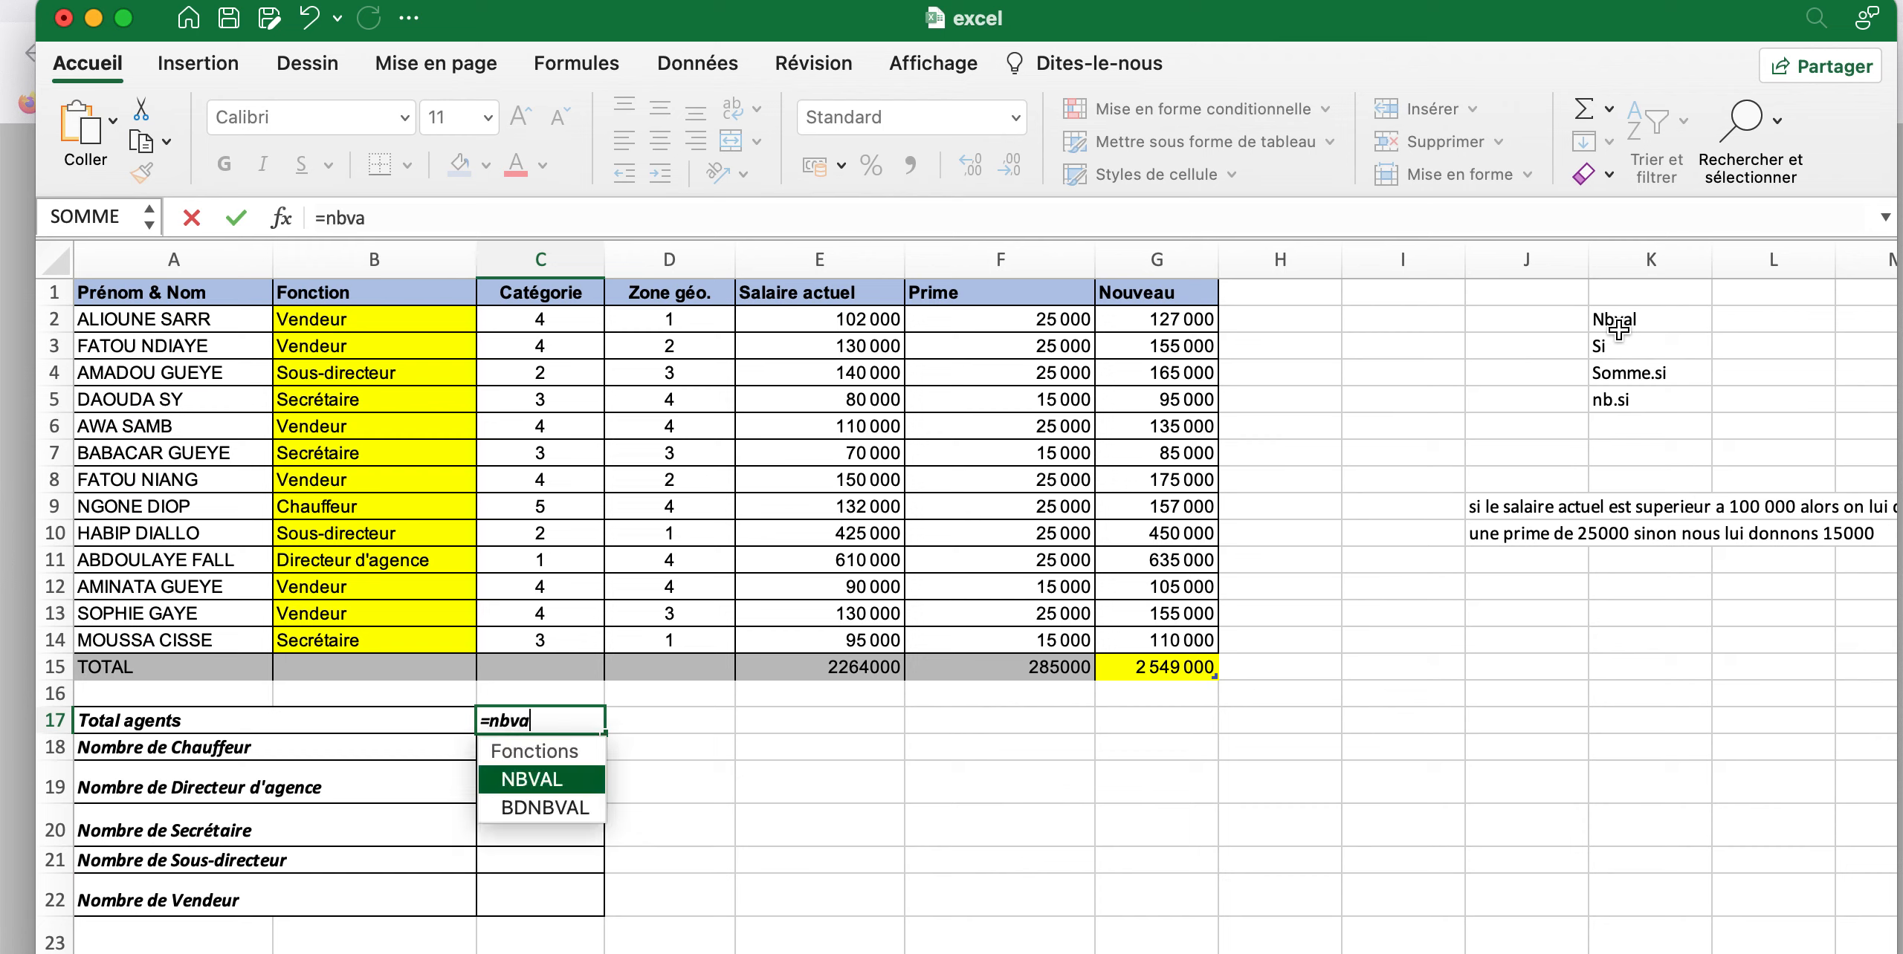
{"action": "key", "text": "Tab"}
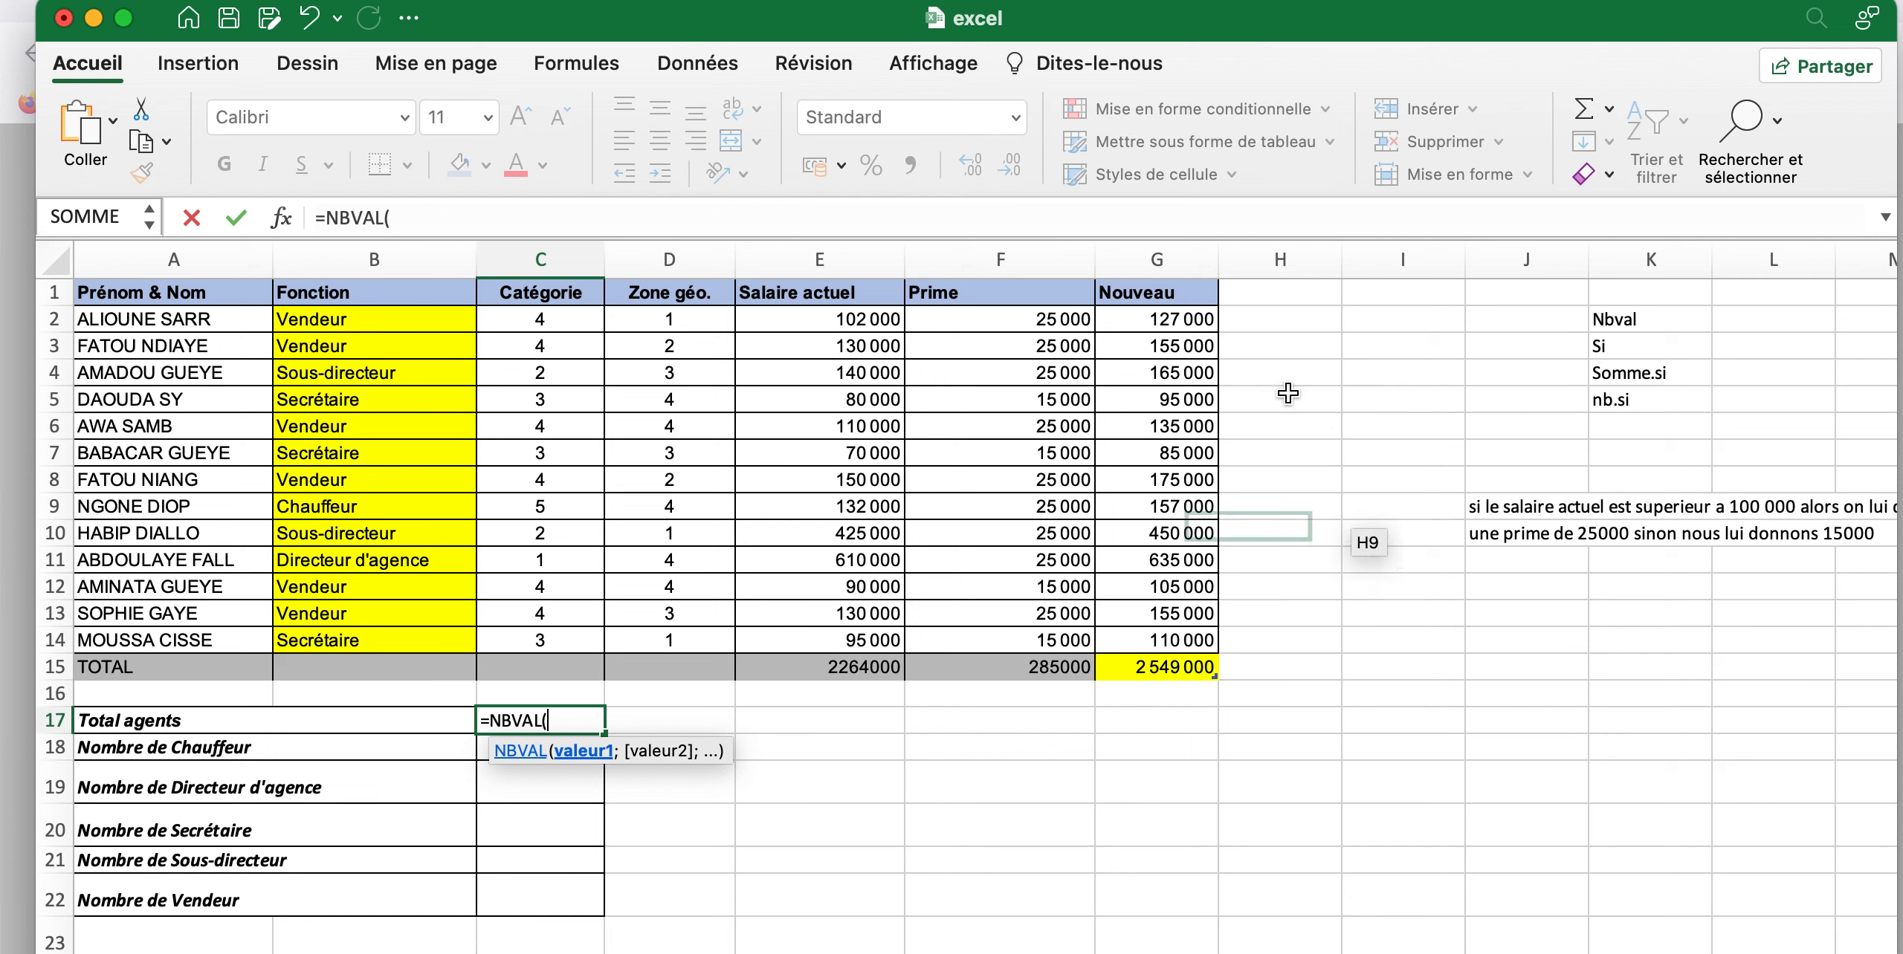
{"action": "left_click_drag", "start_coordinate": [171, 320], "coordinate": [205, 643]}
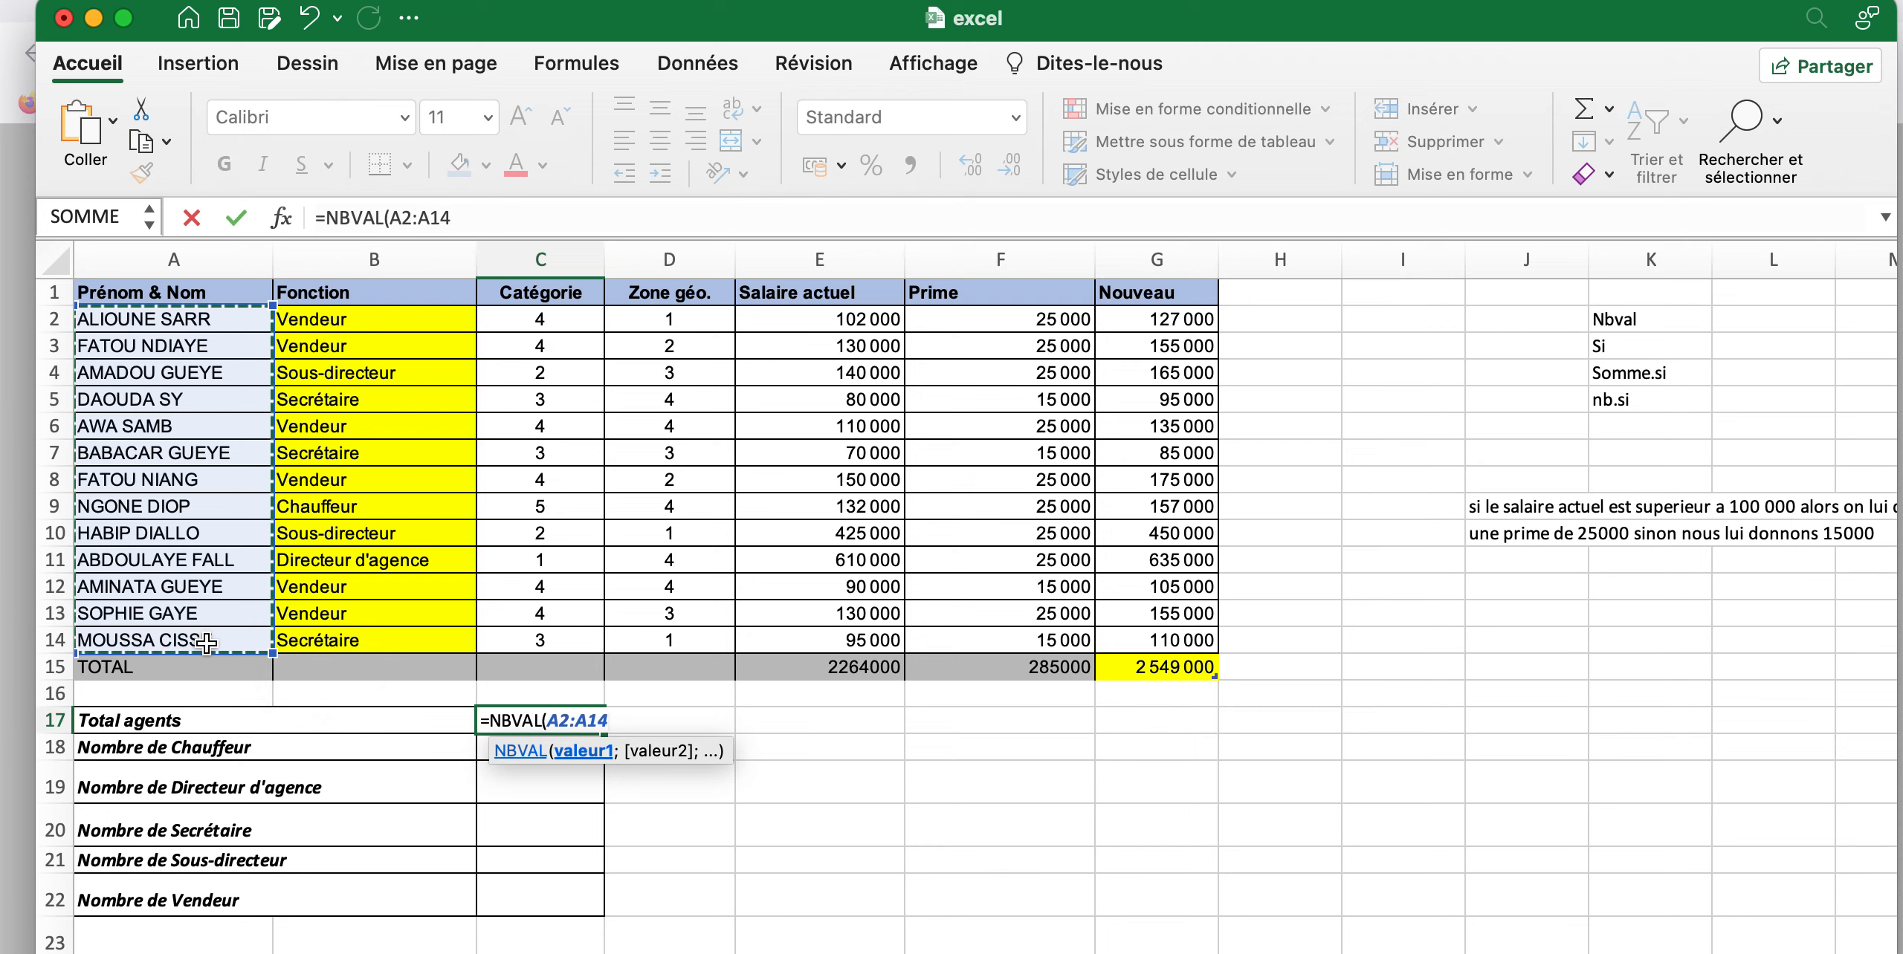
{"action": "type", "text": ")"}
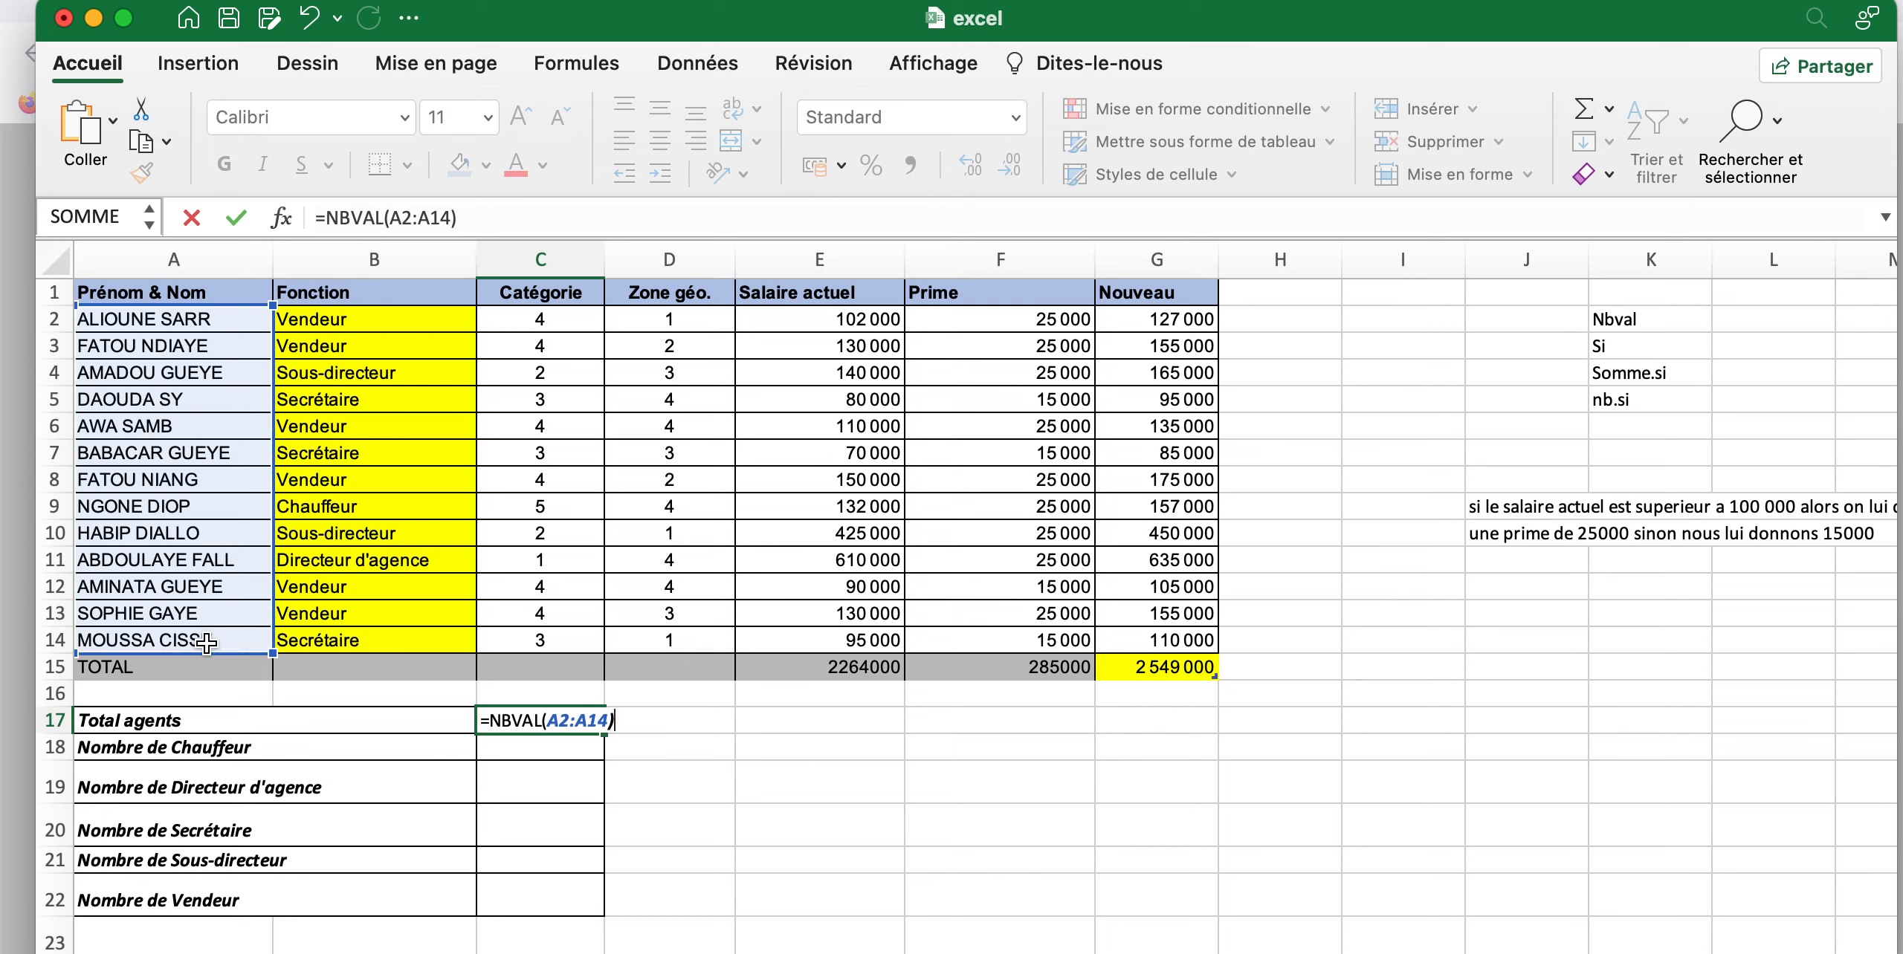
{"action": "key", "text": "Return"}
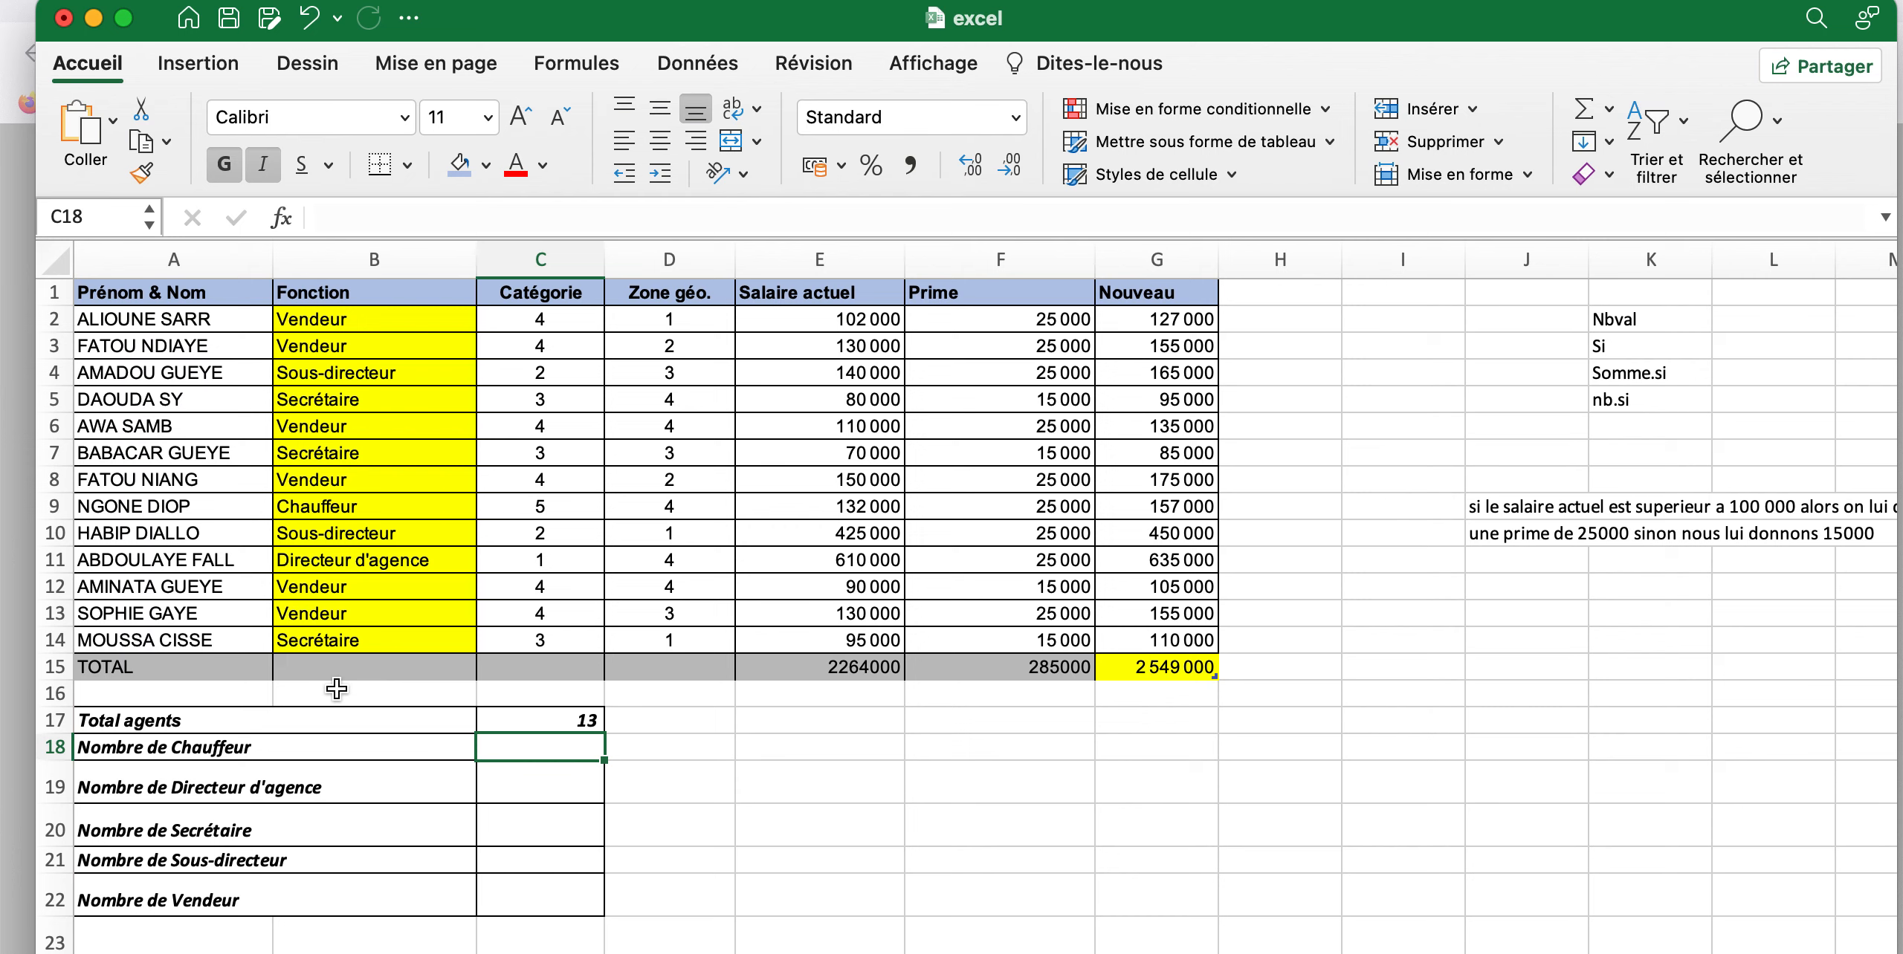
Start an NB.SI formula in C18 for Nombre de Chauffeur, with the Fonction cells B2:B14 (fonct) as the range
{"action": "type", "text": "="}
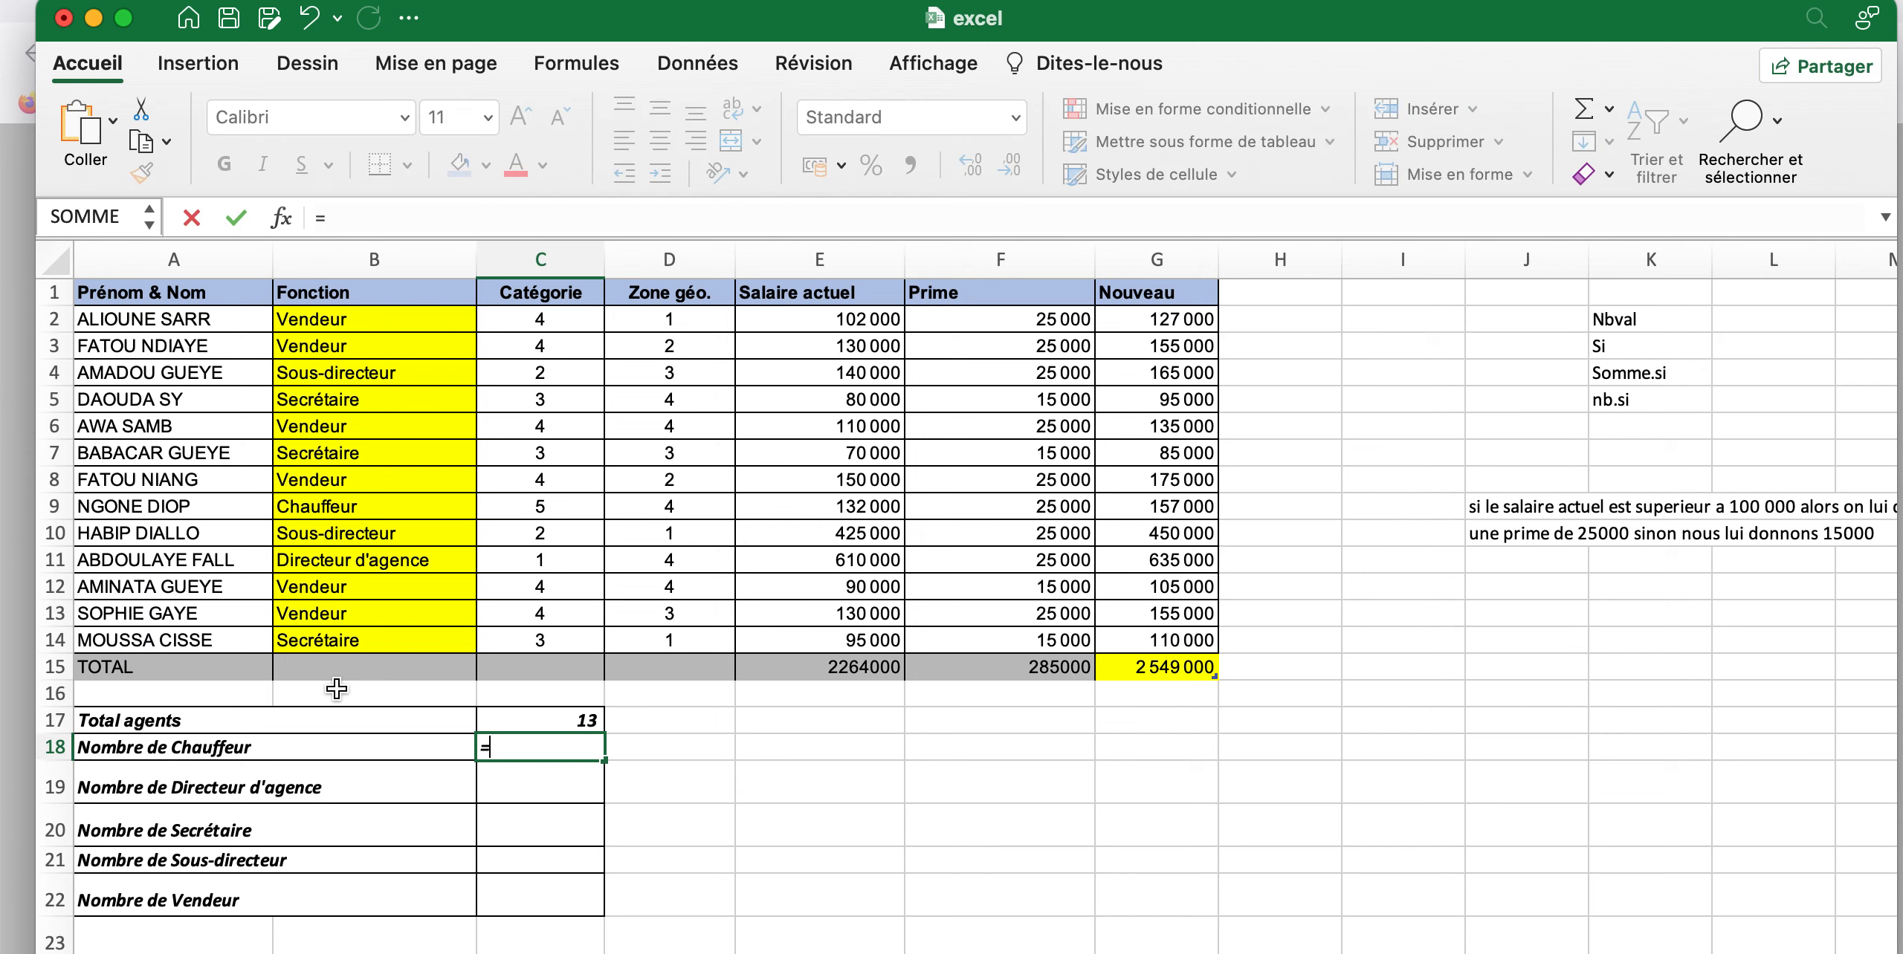
{"action": "type", "text": "nb"}
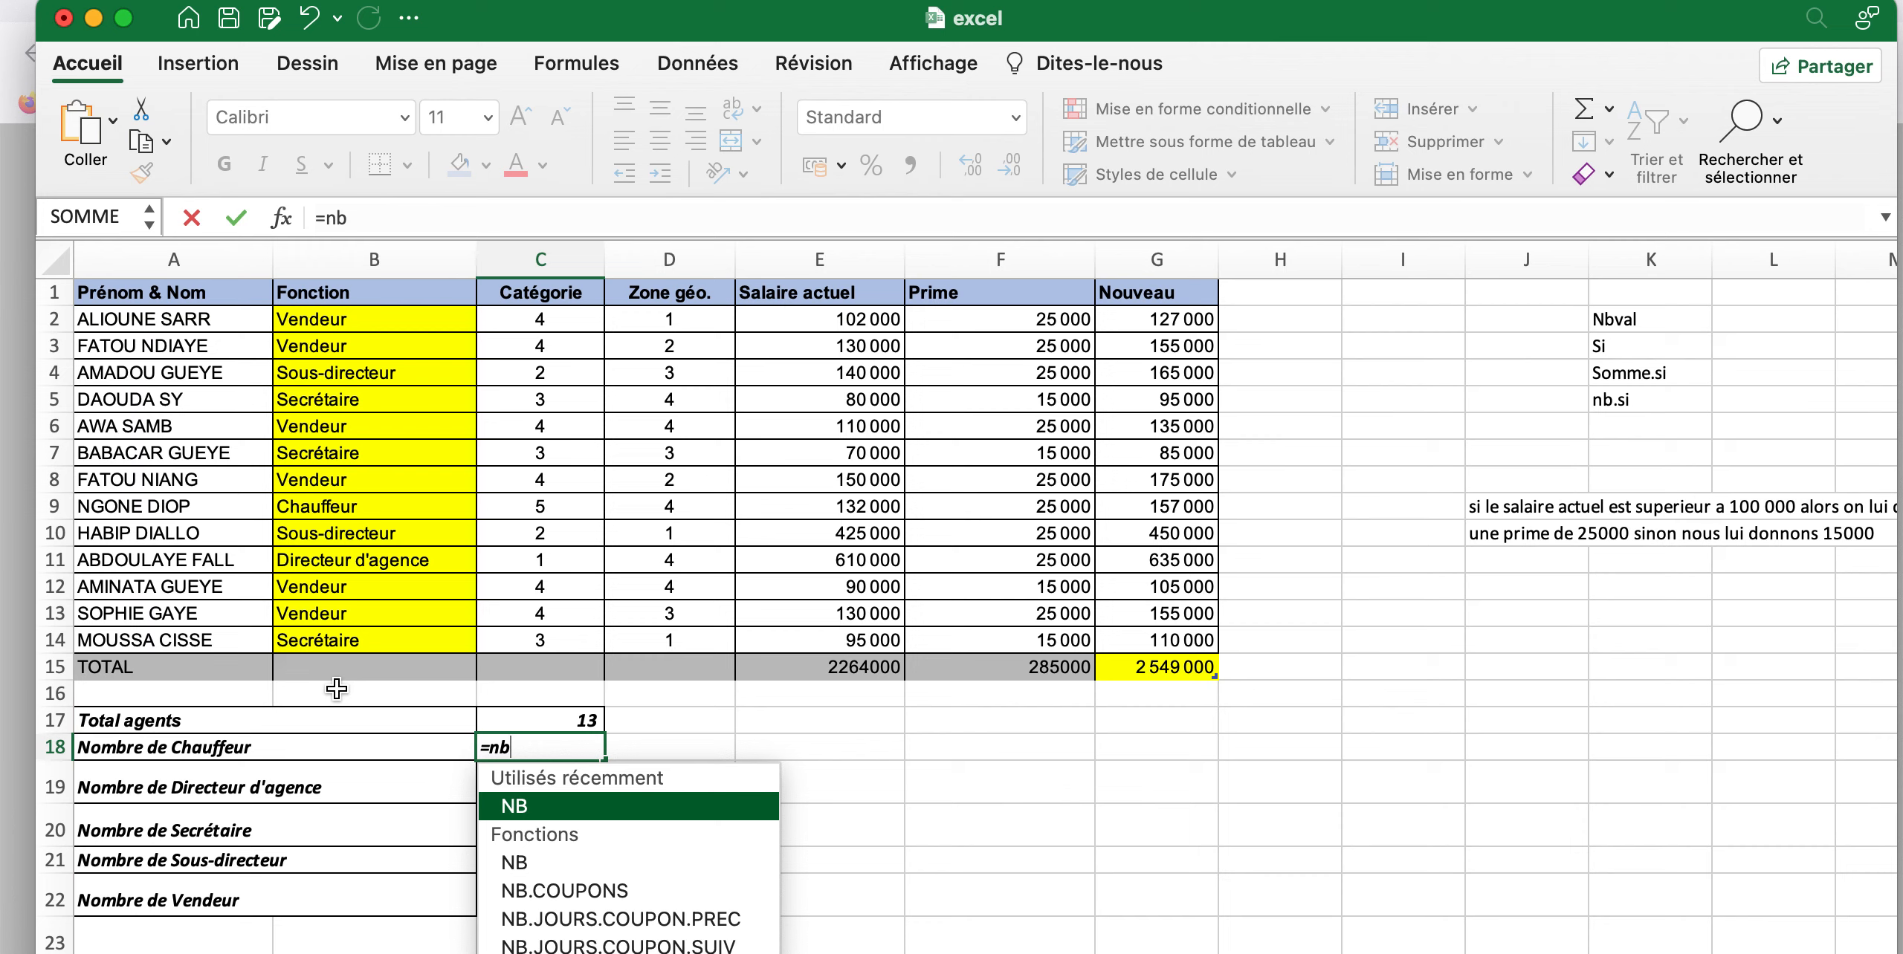
{"action": "type", "text": ">"}
{"action": "key", "text": "BackSpace"}
{"action": "type", "text": "."}
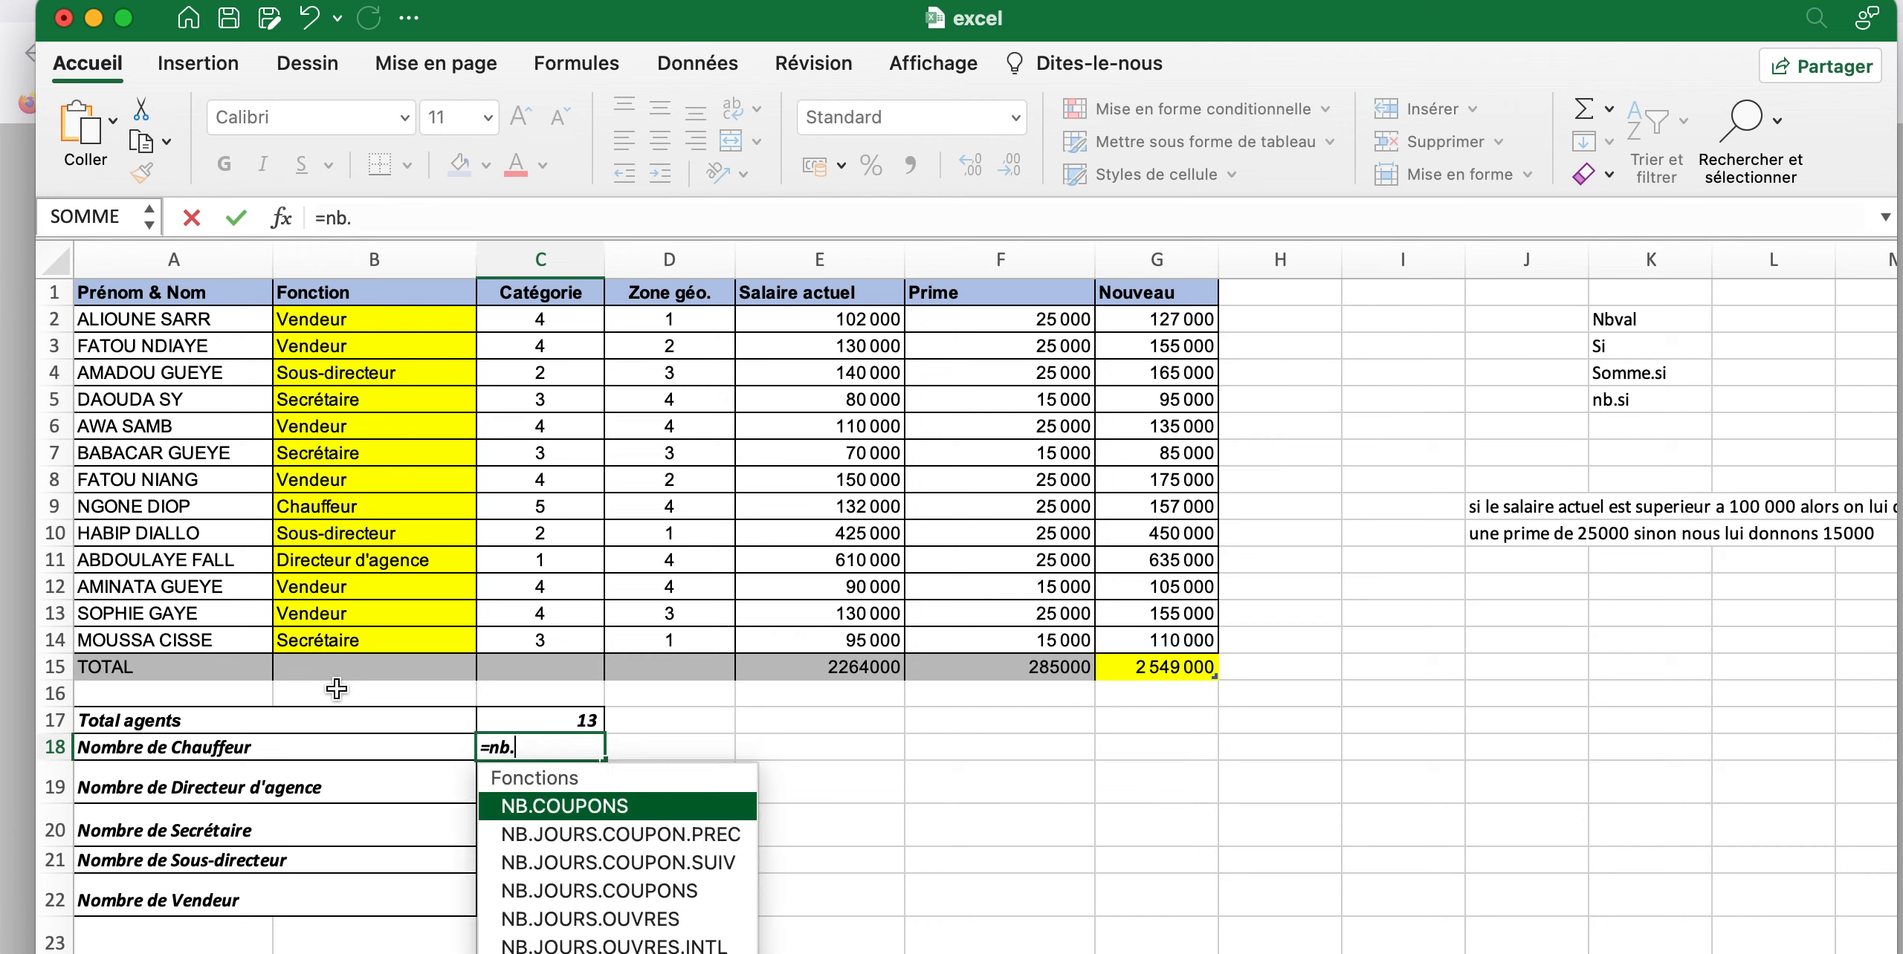
{"action": "type", "text": "s"}
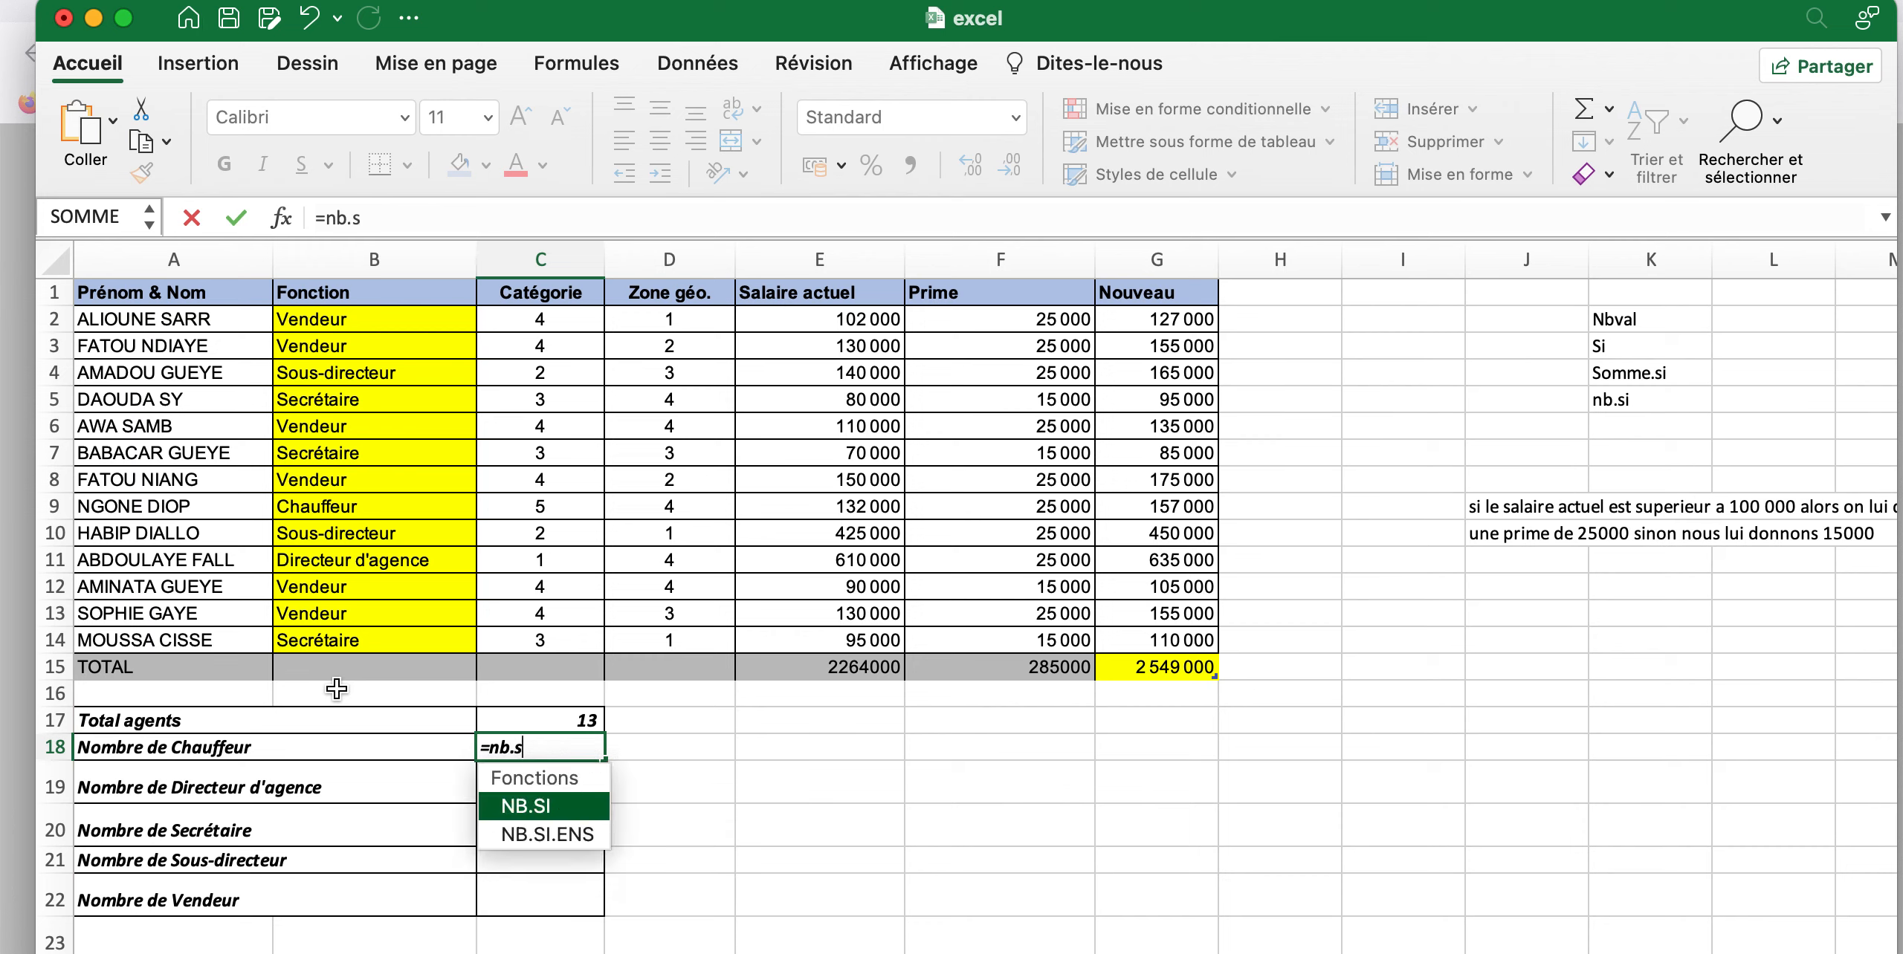
{"action": "key", "text": "Tab"}
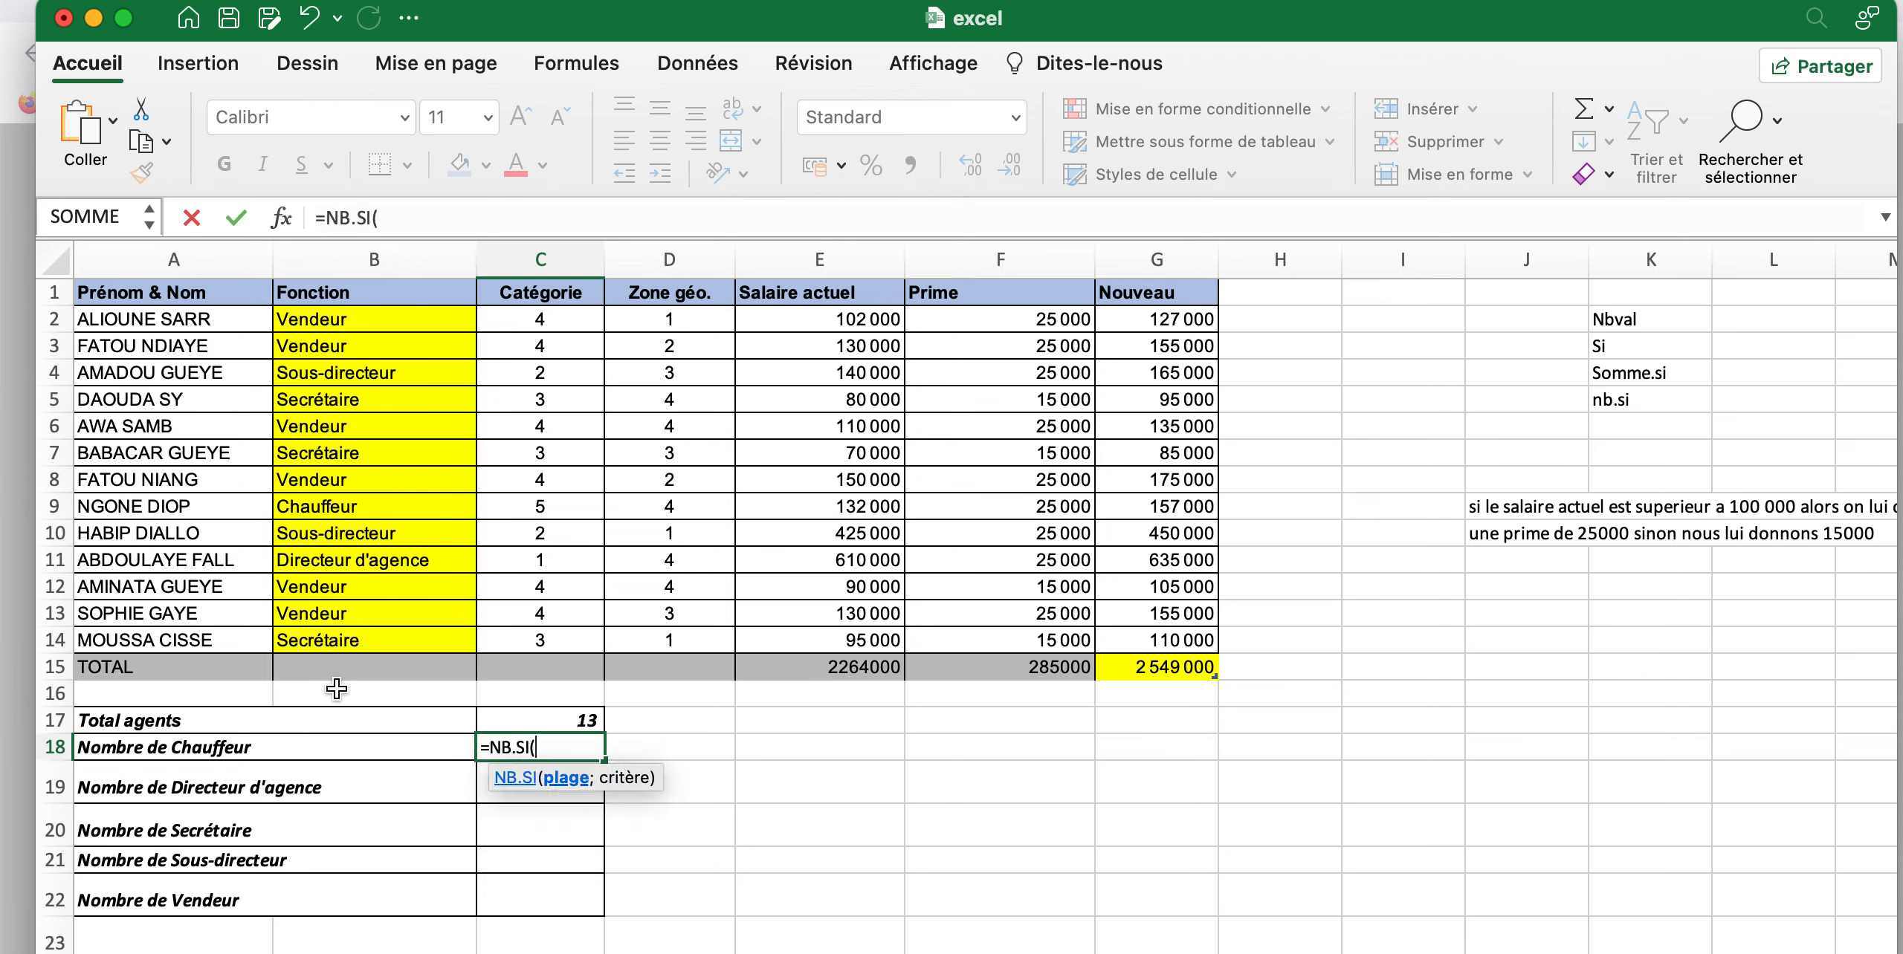
{"action": "left_click", "coordinate": [353, 319]}
{"action": "left_click_drag", "start_coordinate": [353, 319], "coordinate": [381, 638]}
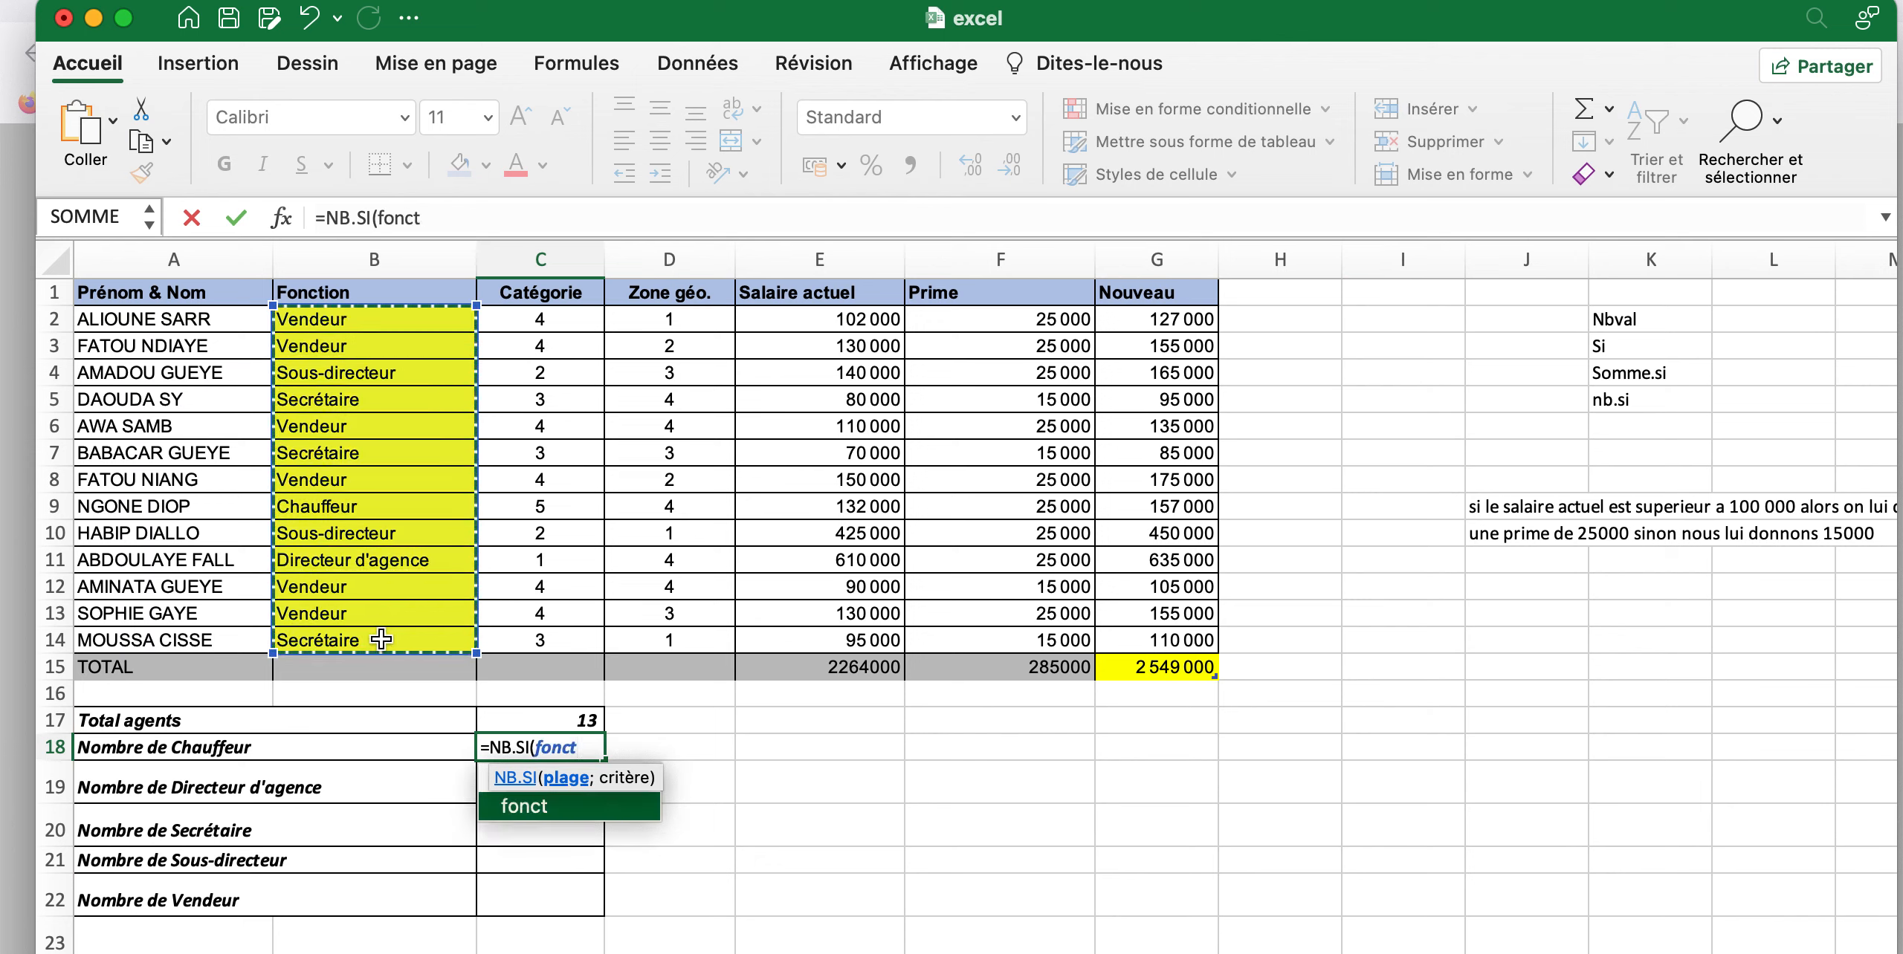
Add the argument separator after the fonct range in the NB.SI formula in C18
{"action": "type", "text": ";"}
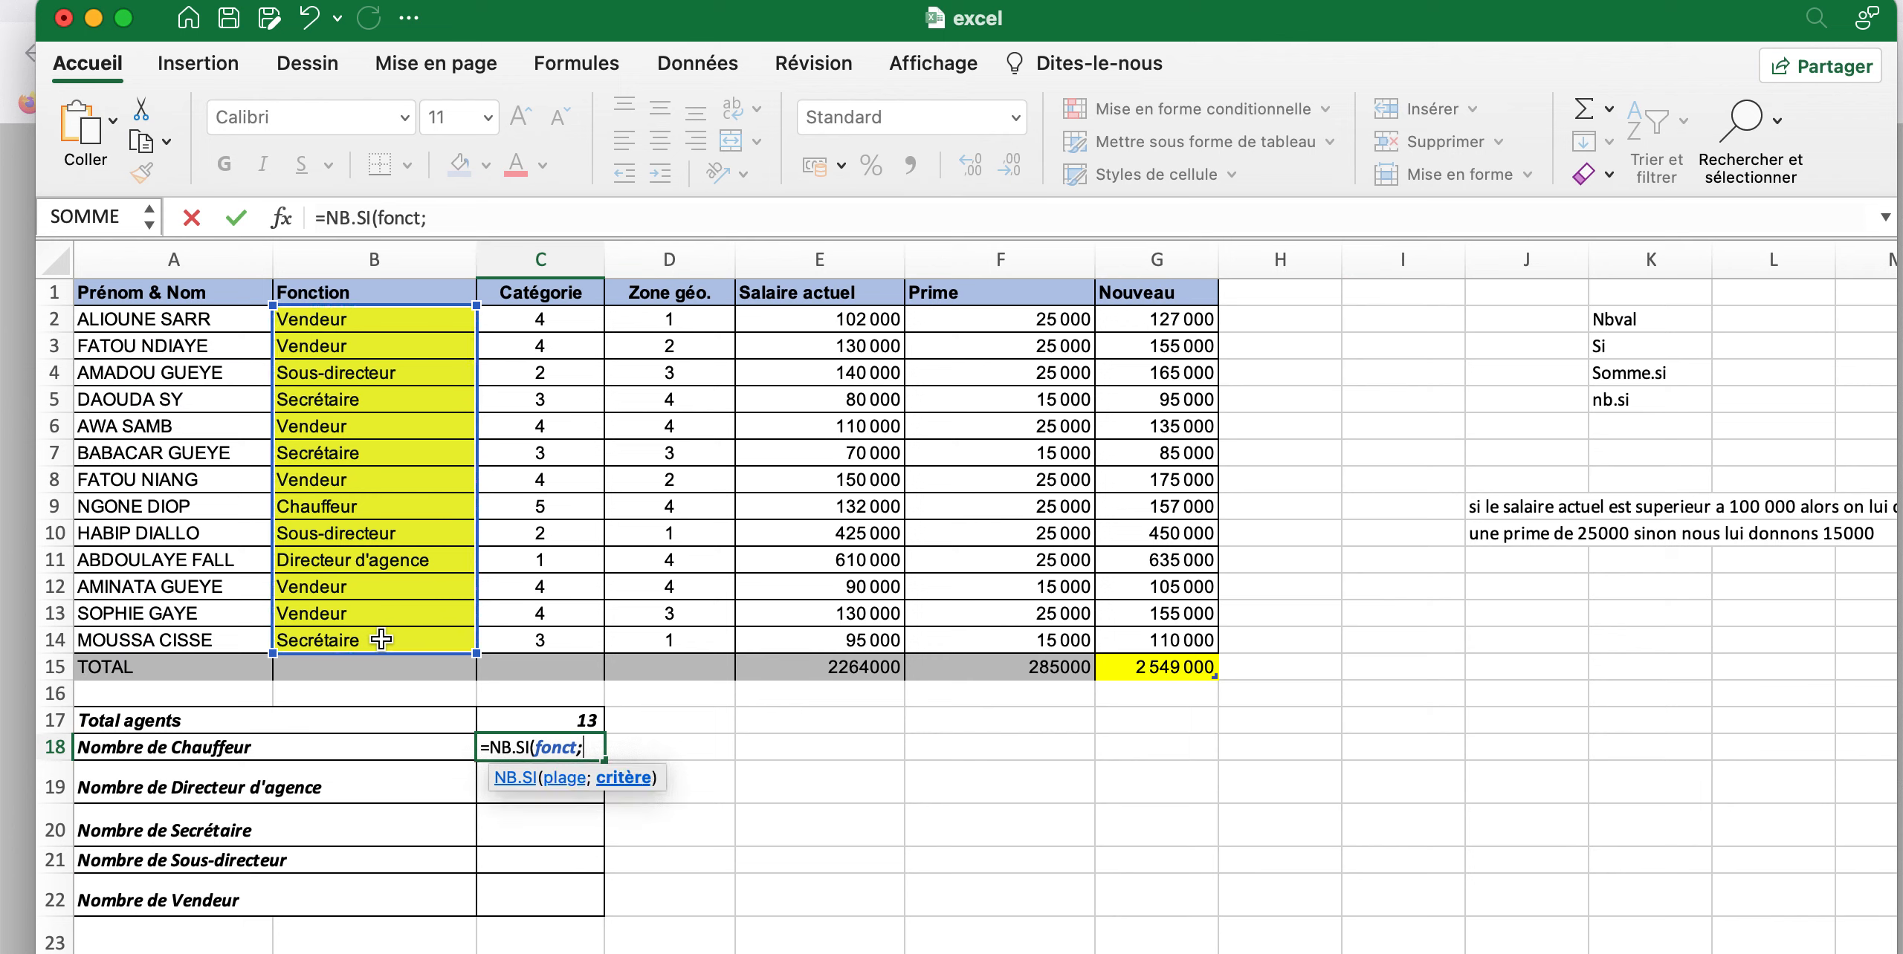
{"action": "type", "text": "\"\""}
{"action": "key", "text": "shift+Tab"}
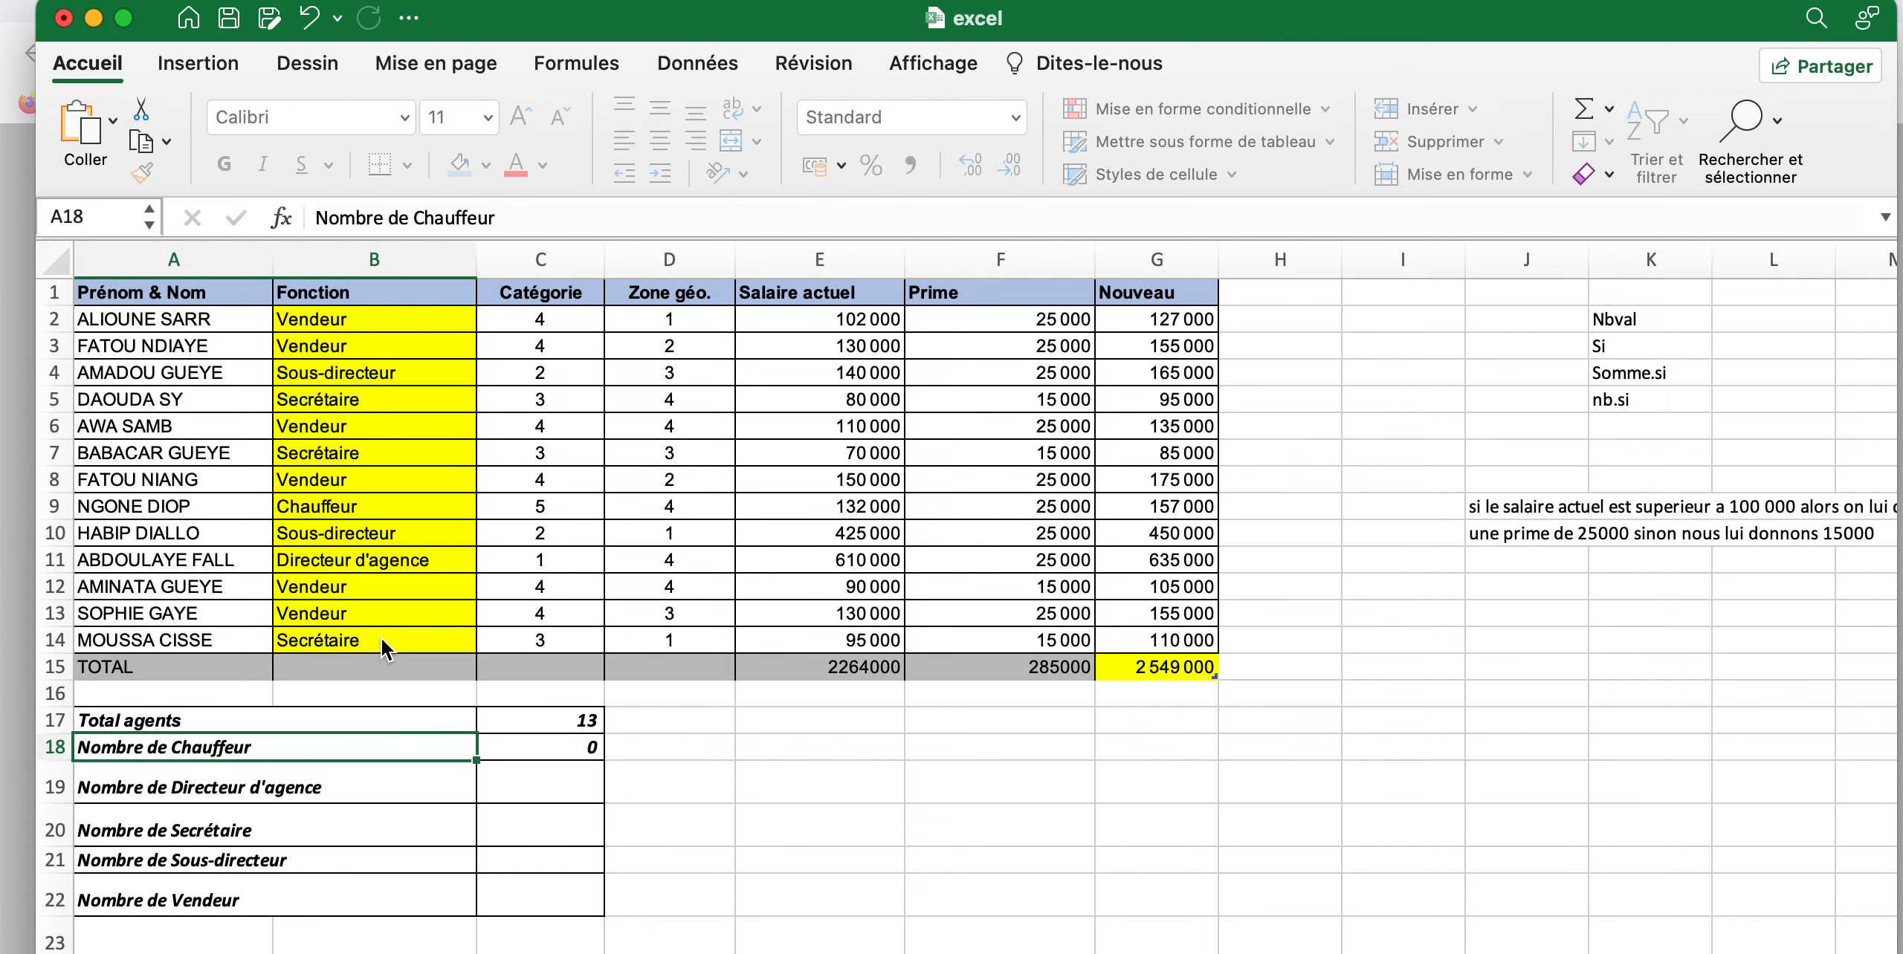
{"action": "left_click", "coordinate": [557, 748]}
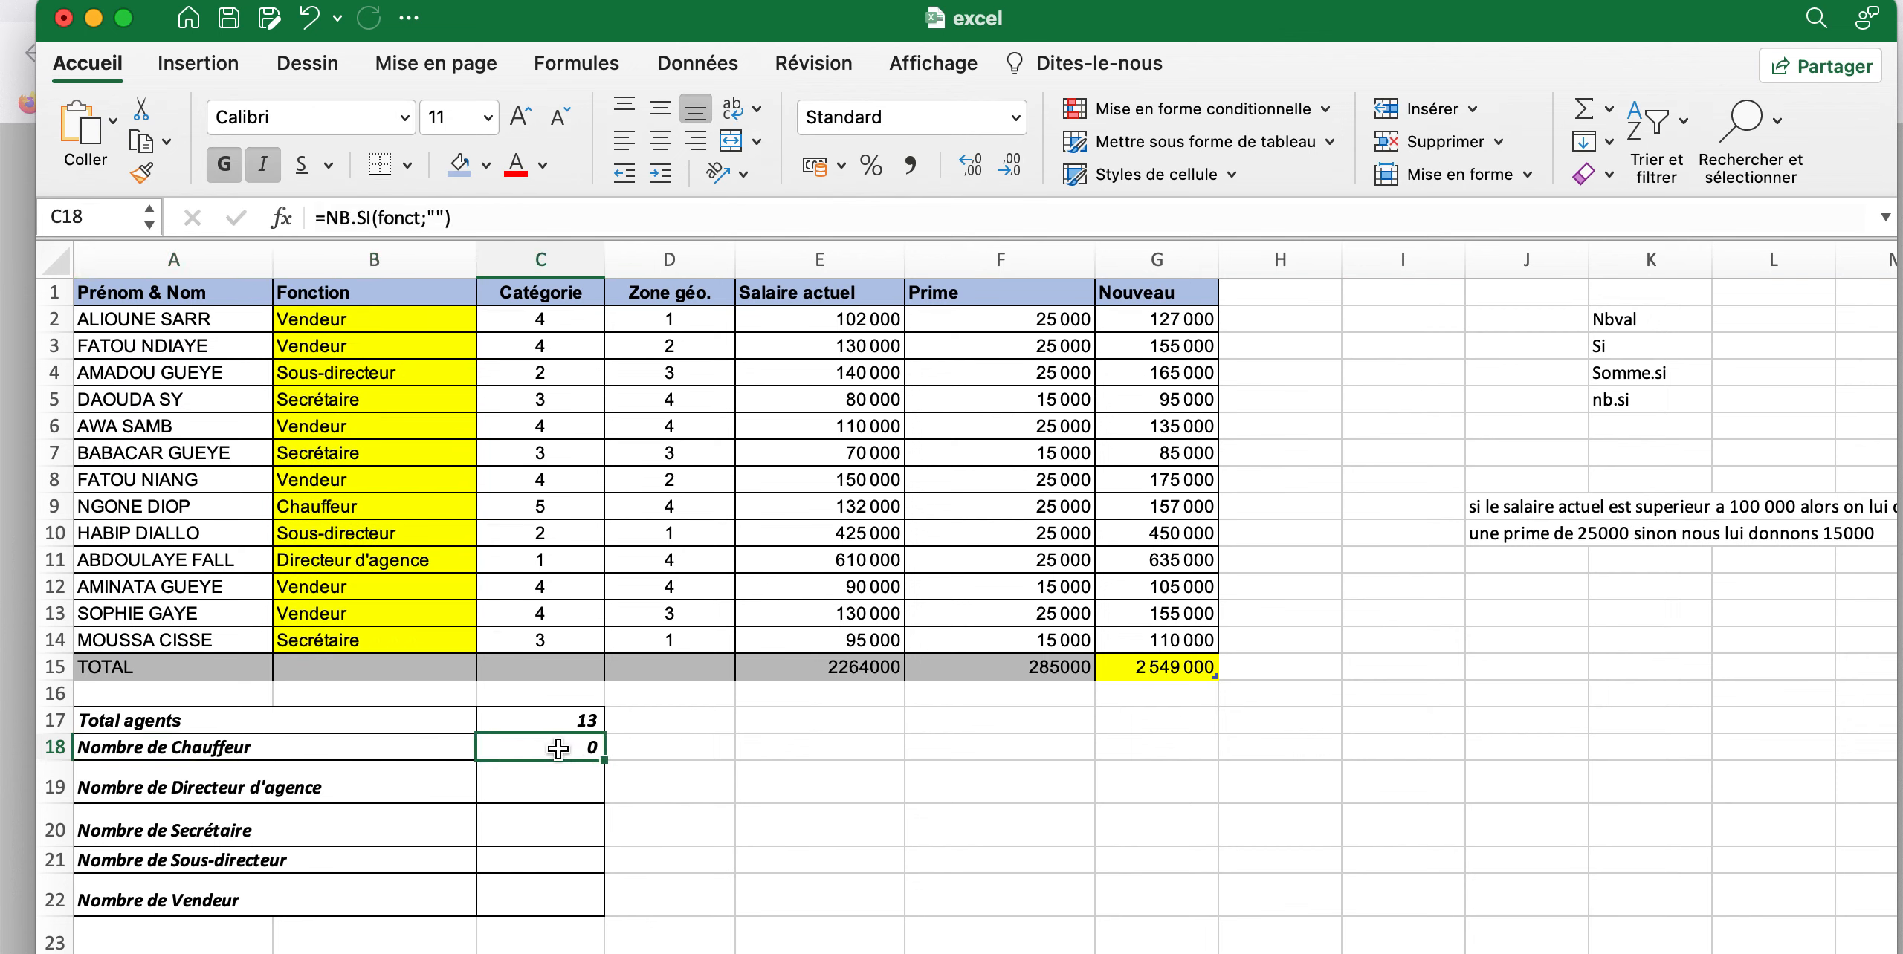
{"action": "left_click", "coordinate": [438, 216]}
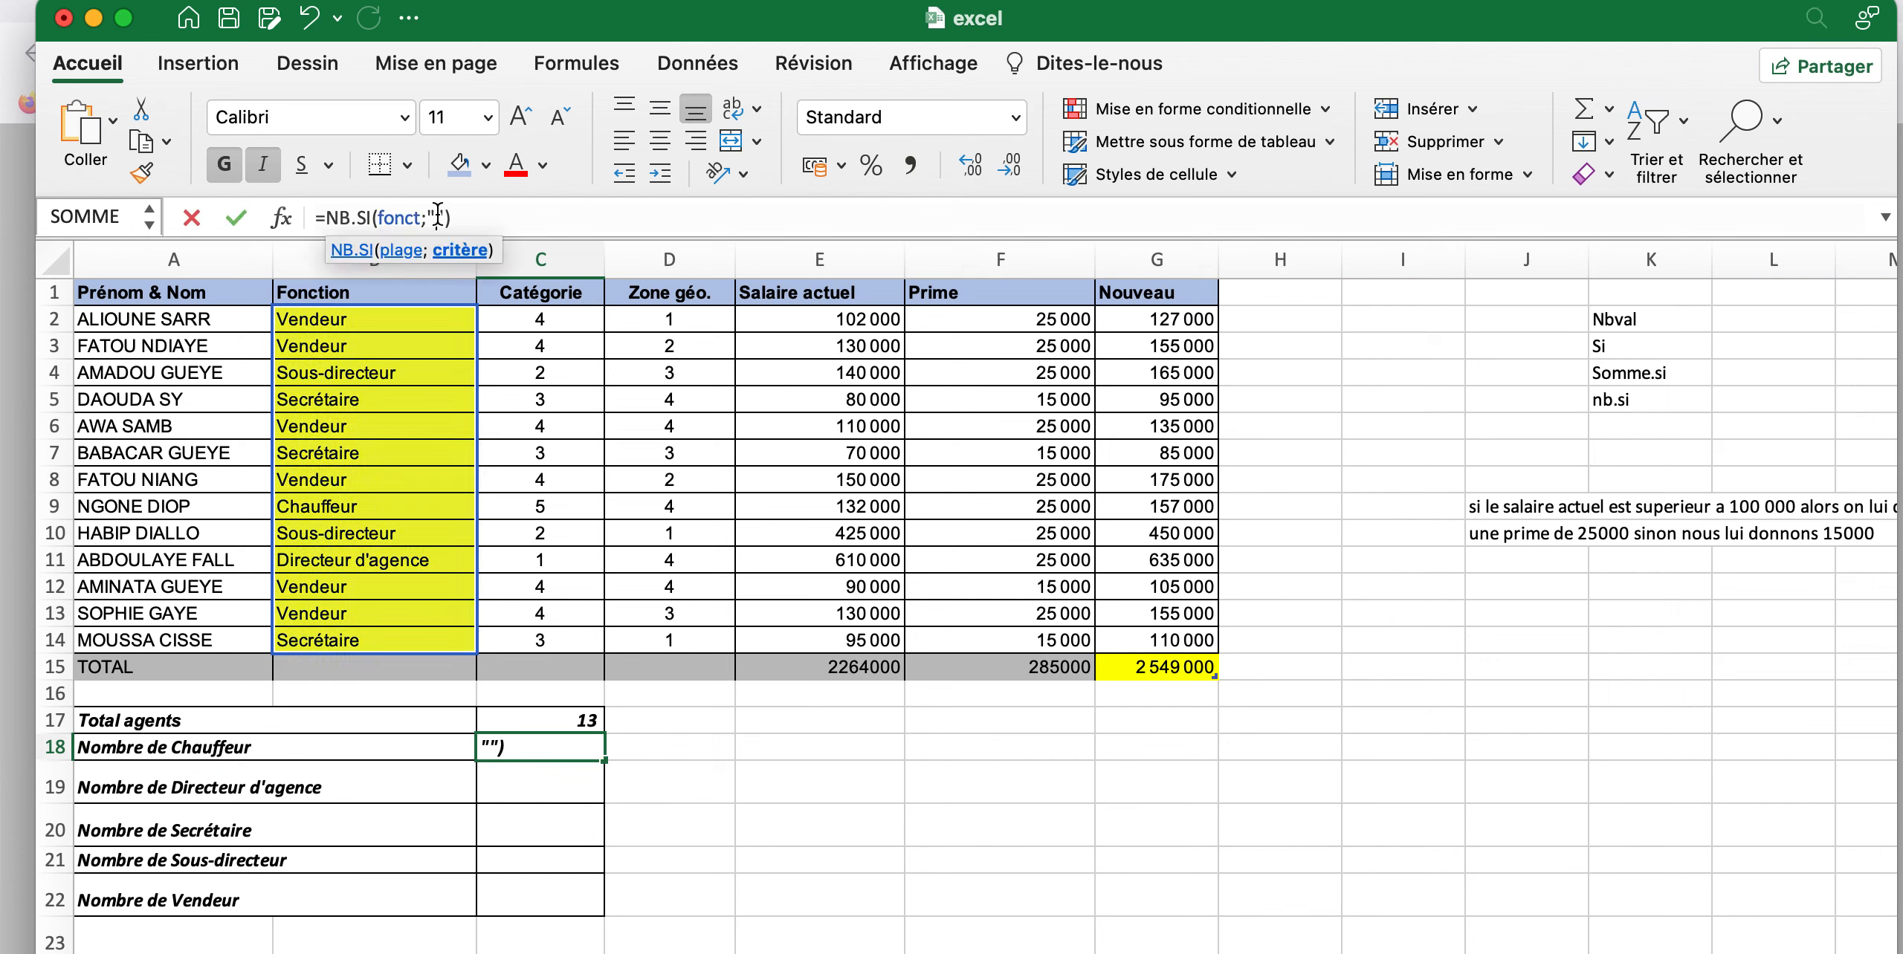
{"action": "left_click", "coordinate": [471, 219]}
{"action": "key", "text": "BackSpace"}
{"action": "key", "text": "BackSpace"}
{"action": "key", "text": "BackSpace"}
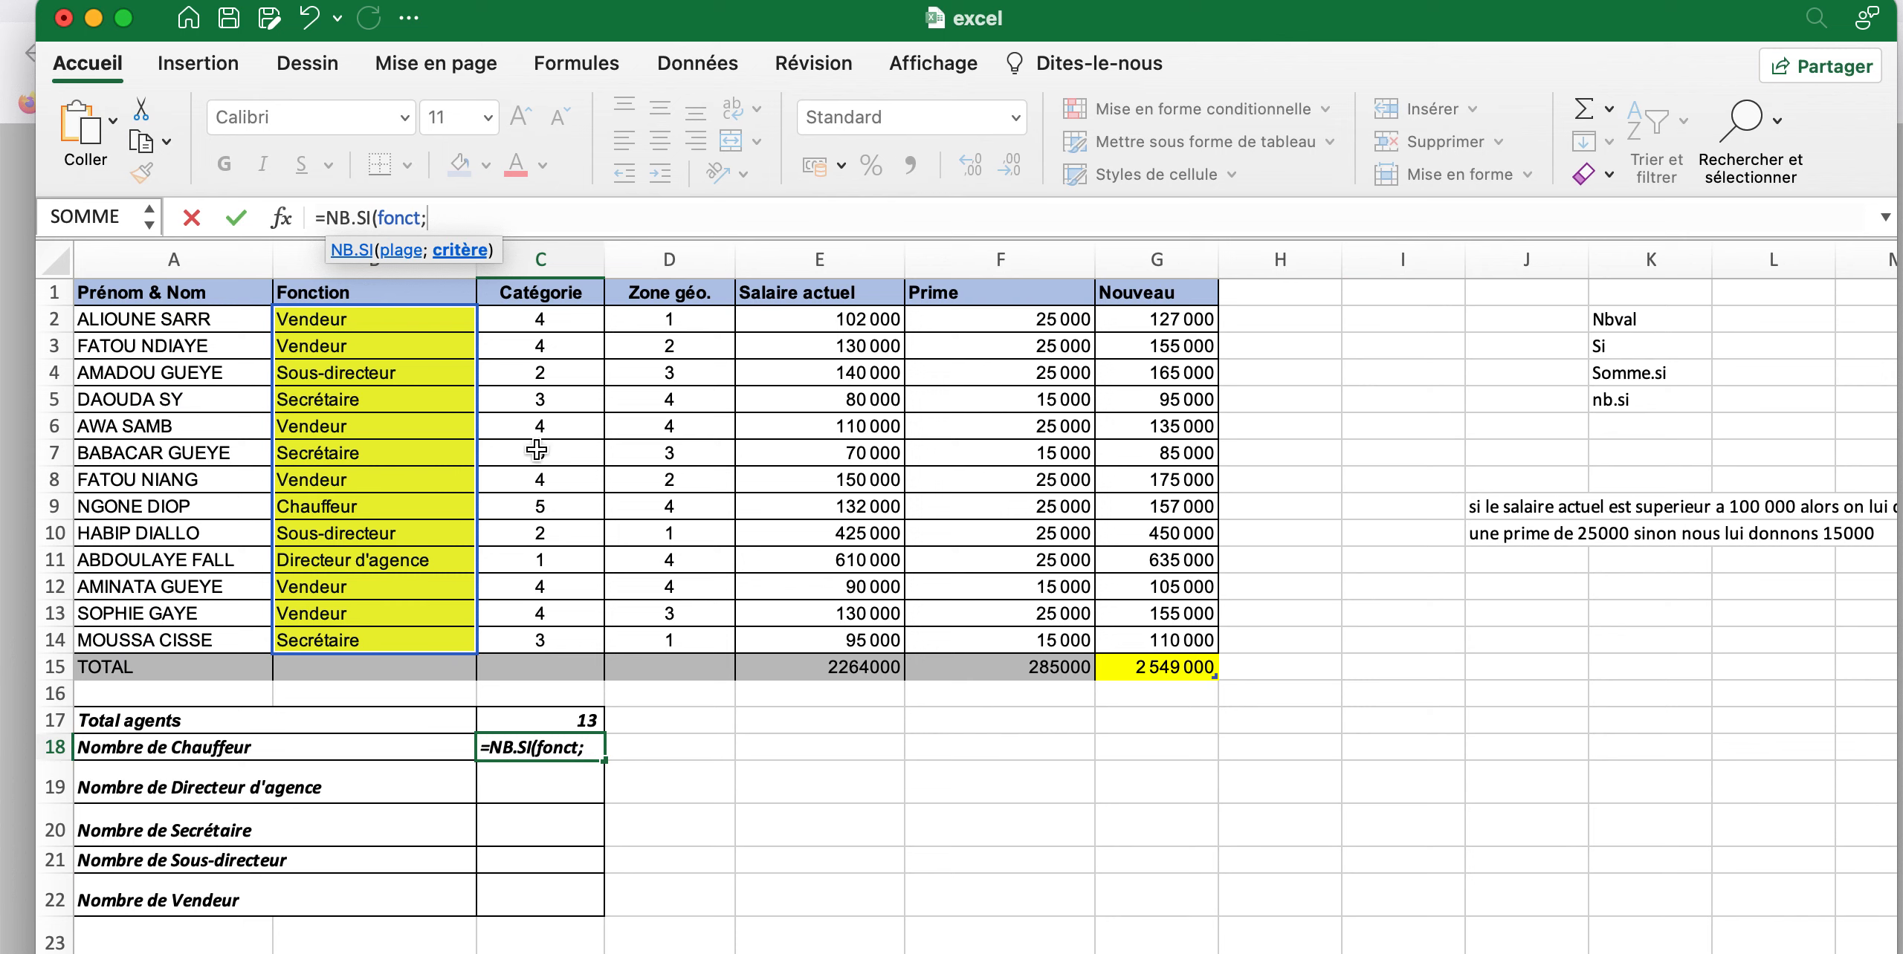
Complete the NB.SI formula in C18 with the criterion "Chauffeur" and enter it
{"action": "left_click", "coordinate": [595, 749]}
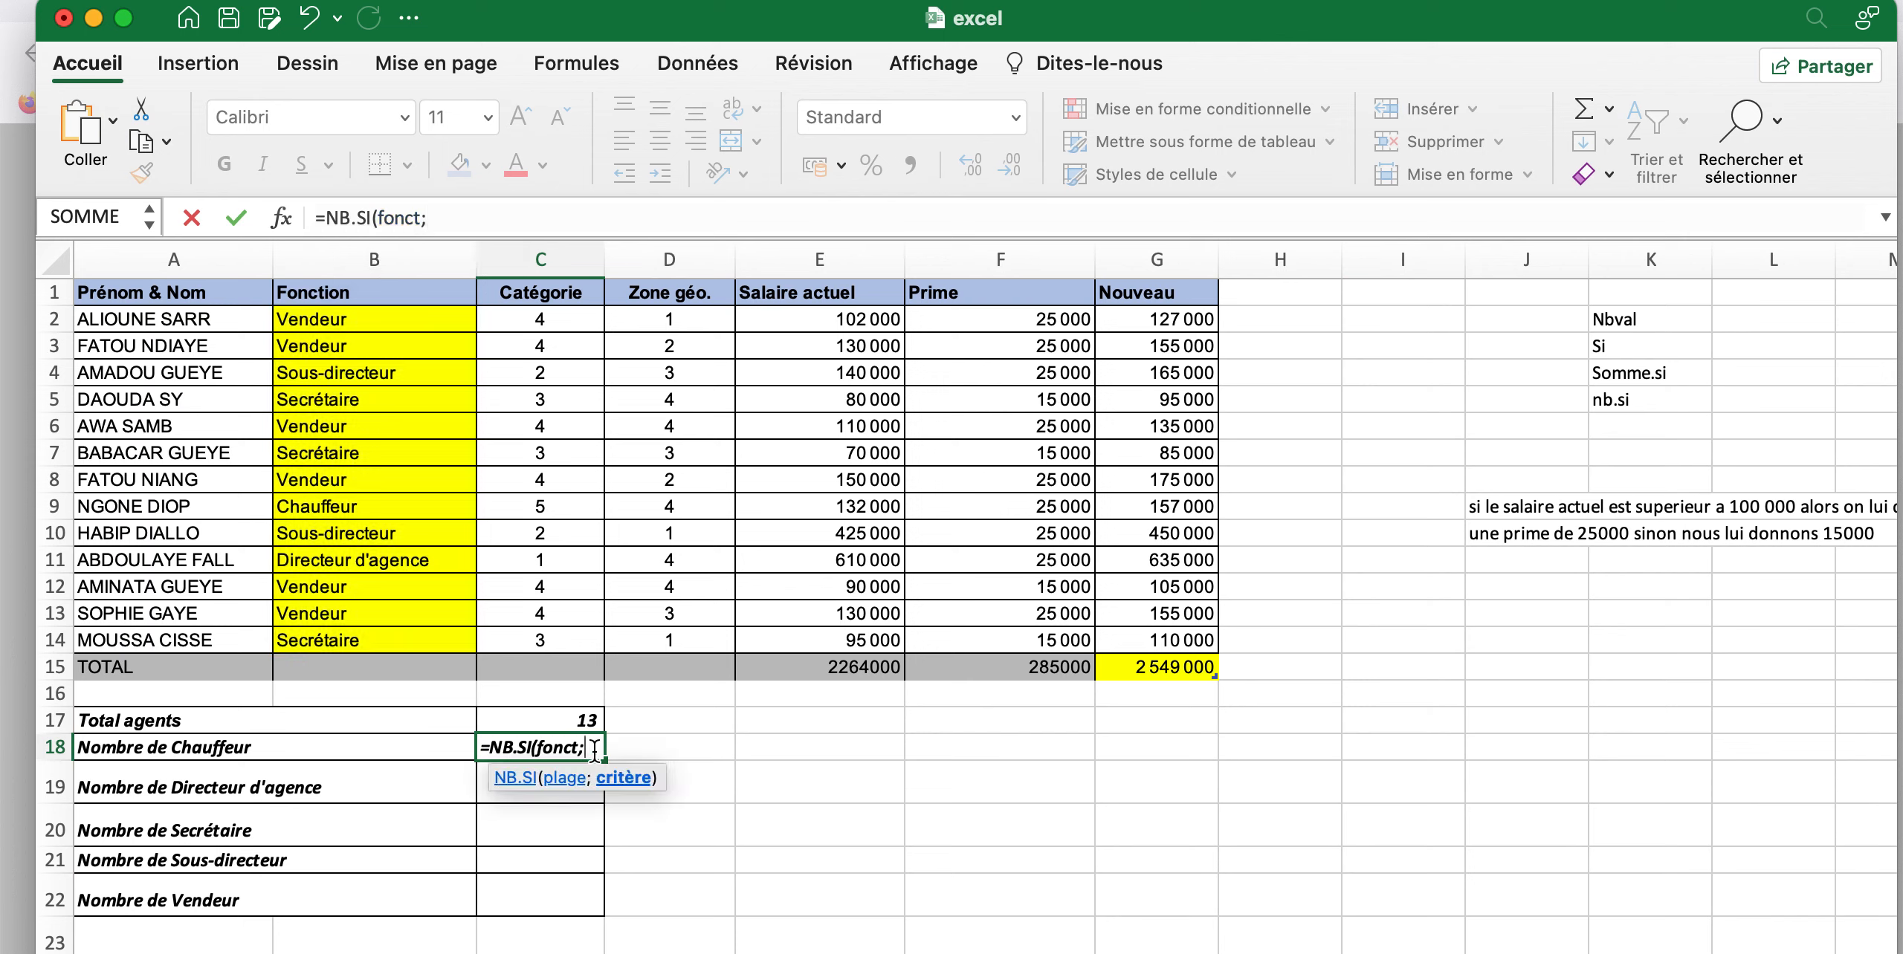
{"action": "type", "text": "'"}
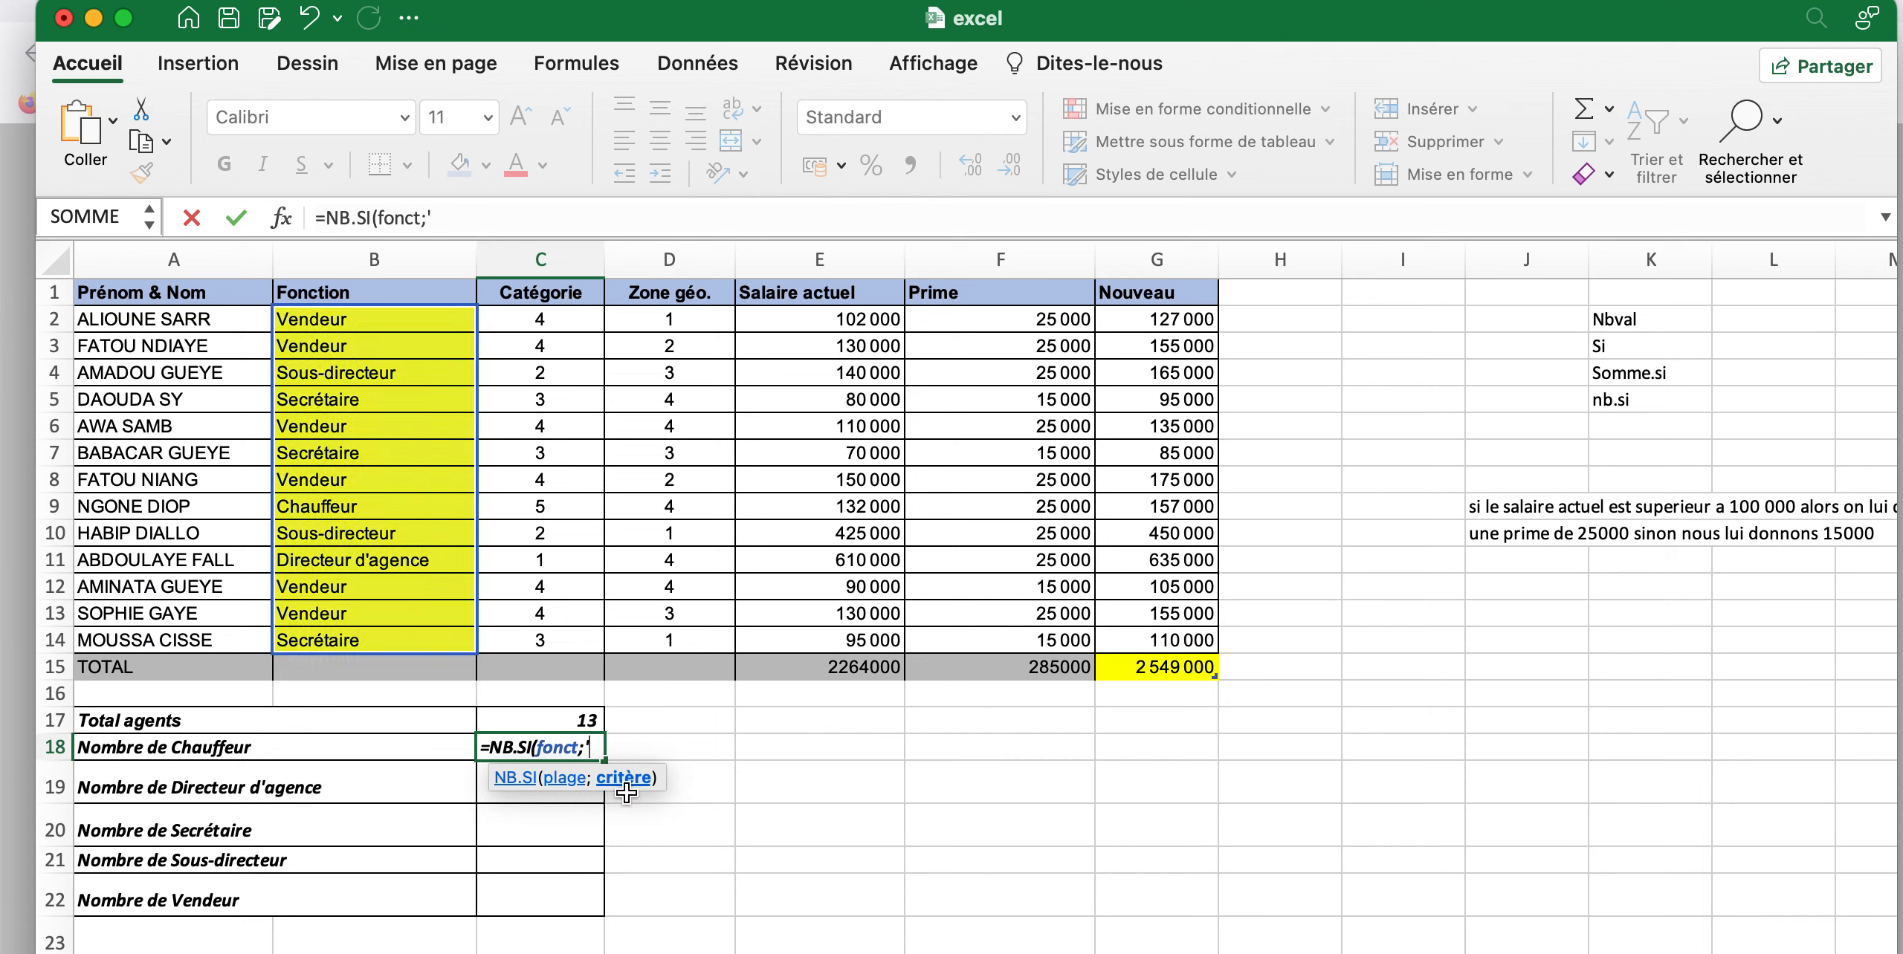
{"action": "key", "text": "BackSpace"}
{"action": "type", "text": "\"Chauffe"}
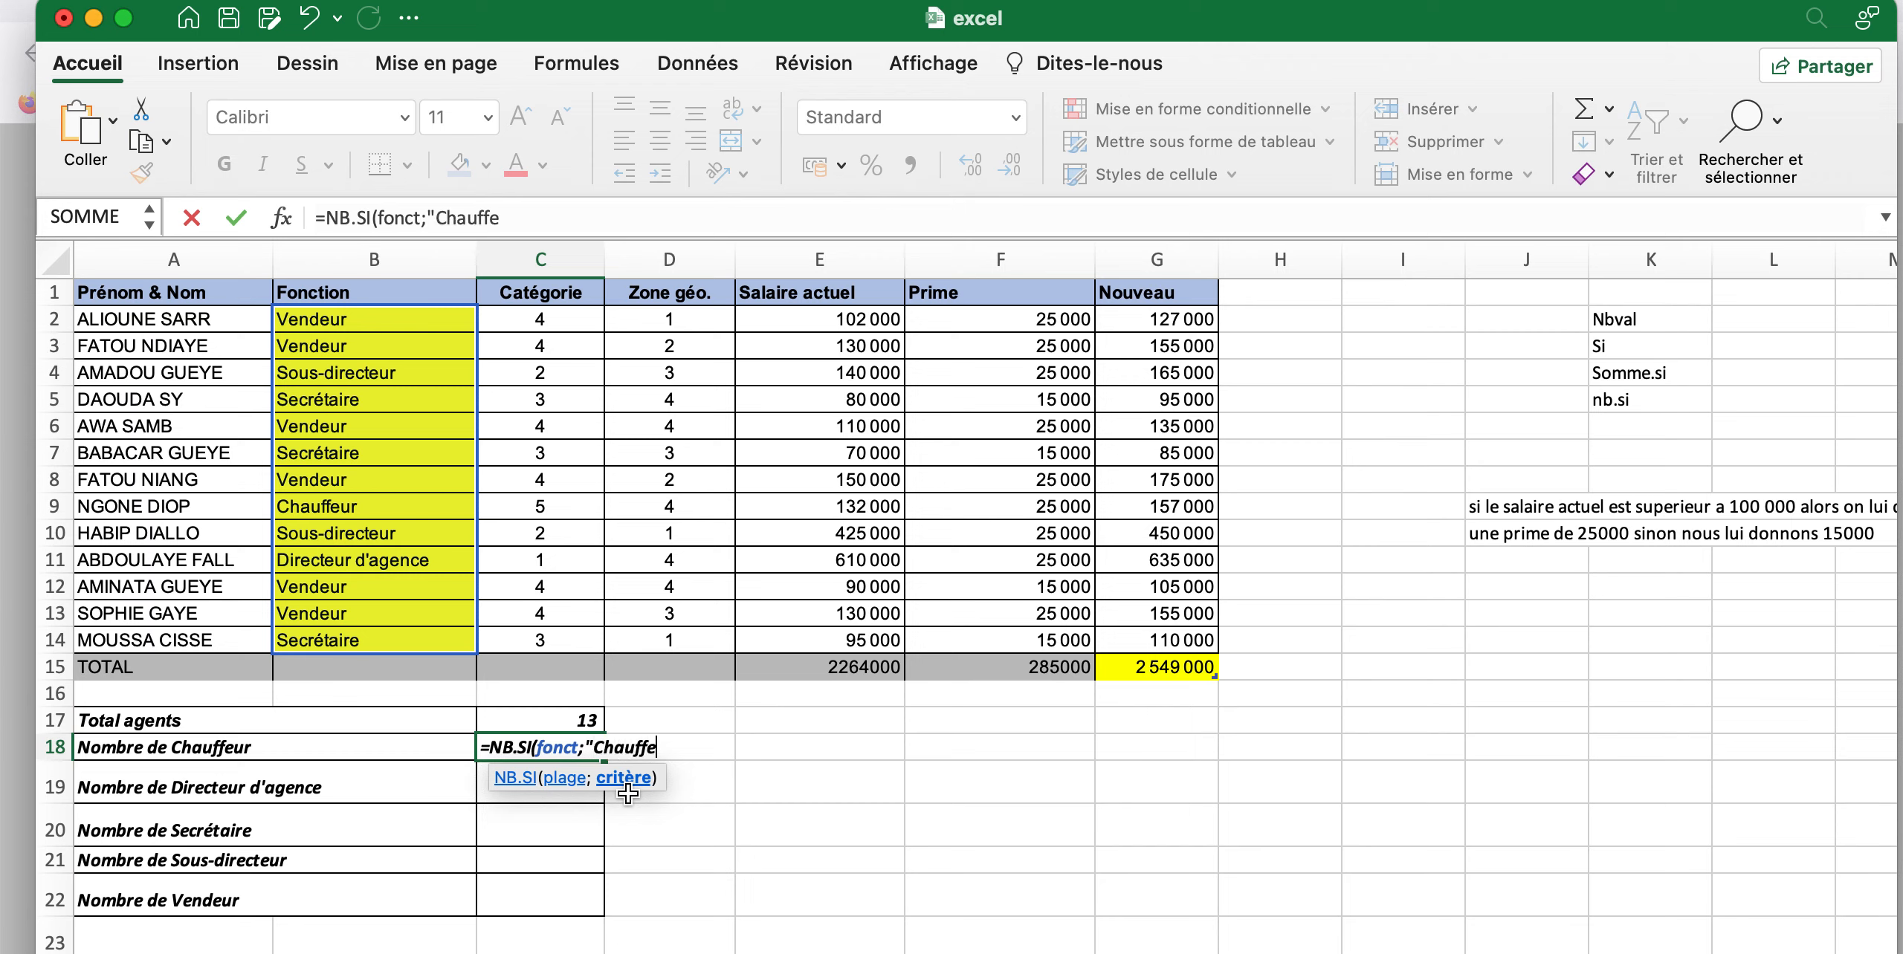
{"action": "type", "text": "ur"}
{"action": "type", "text": ")"}
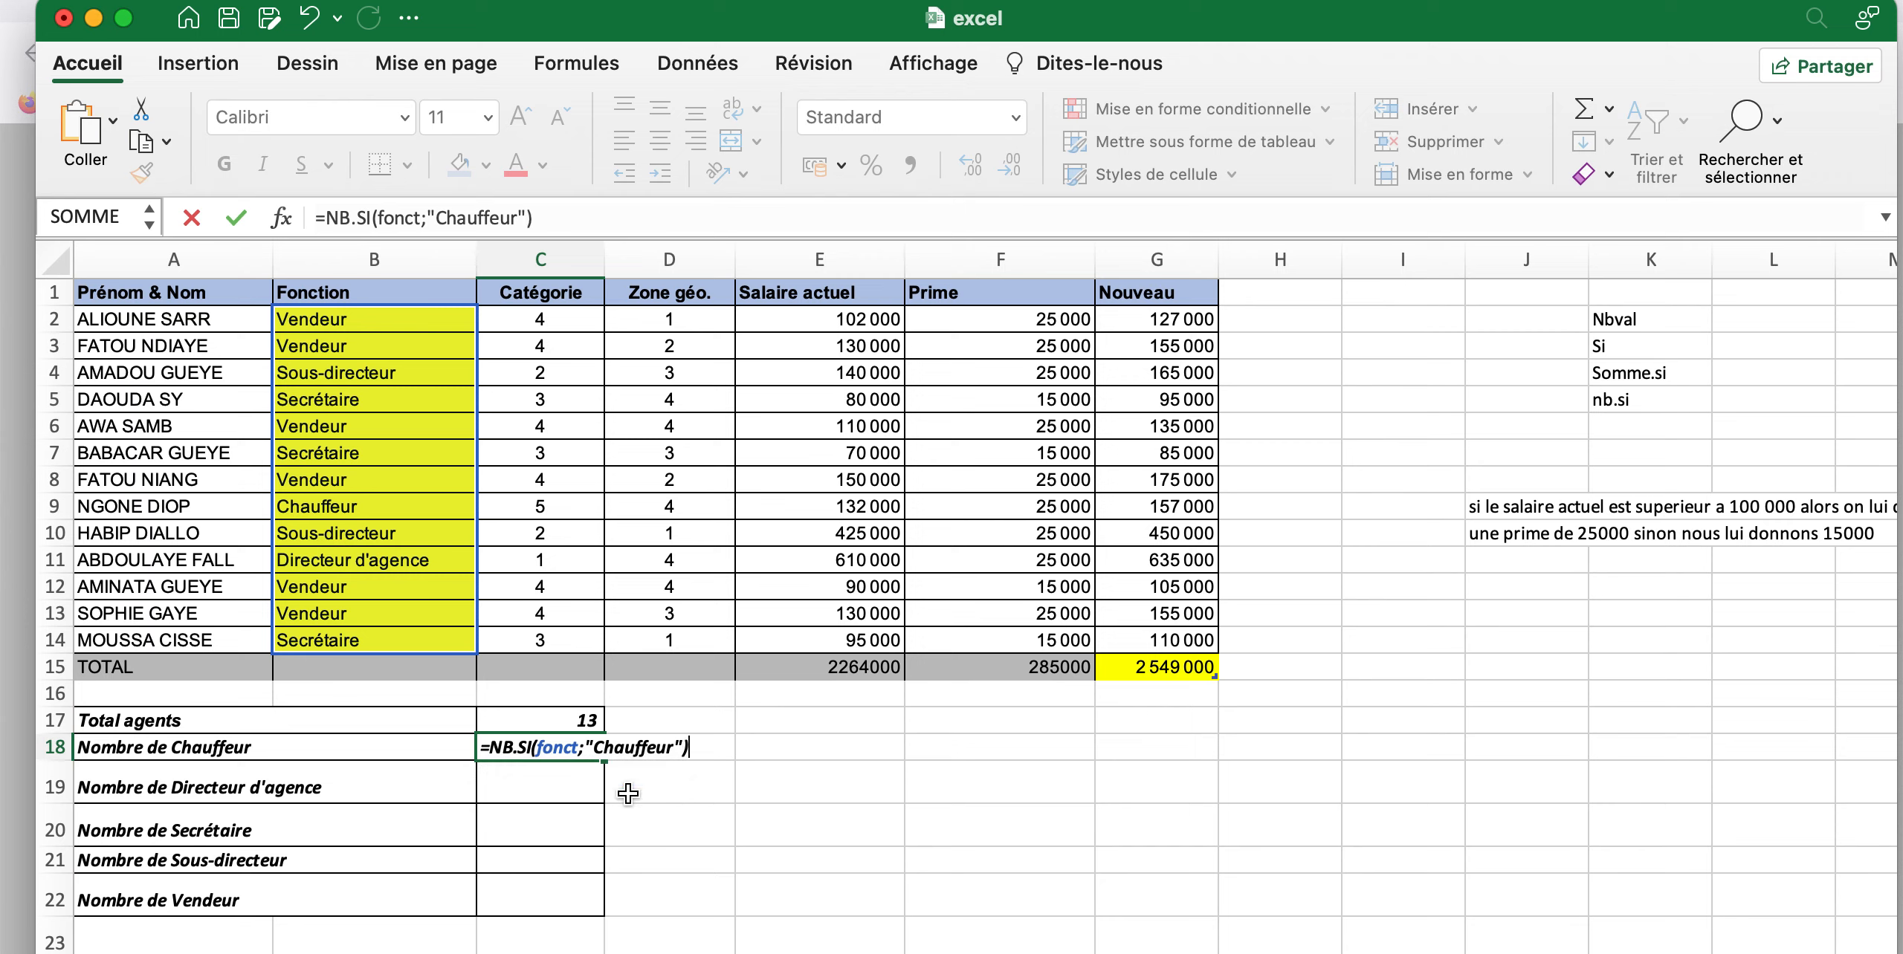
{"action": "key", "text": "Return"}
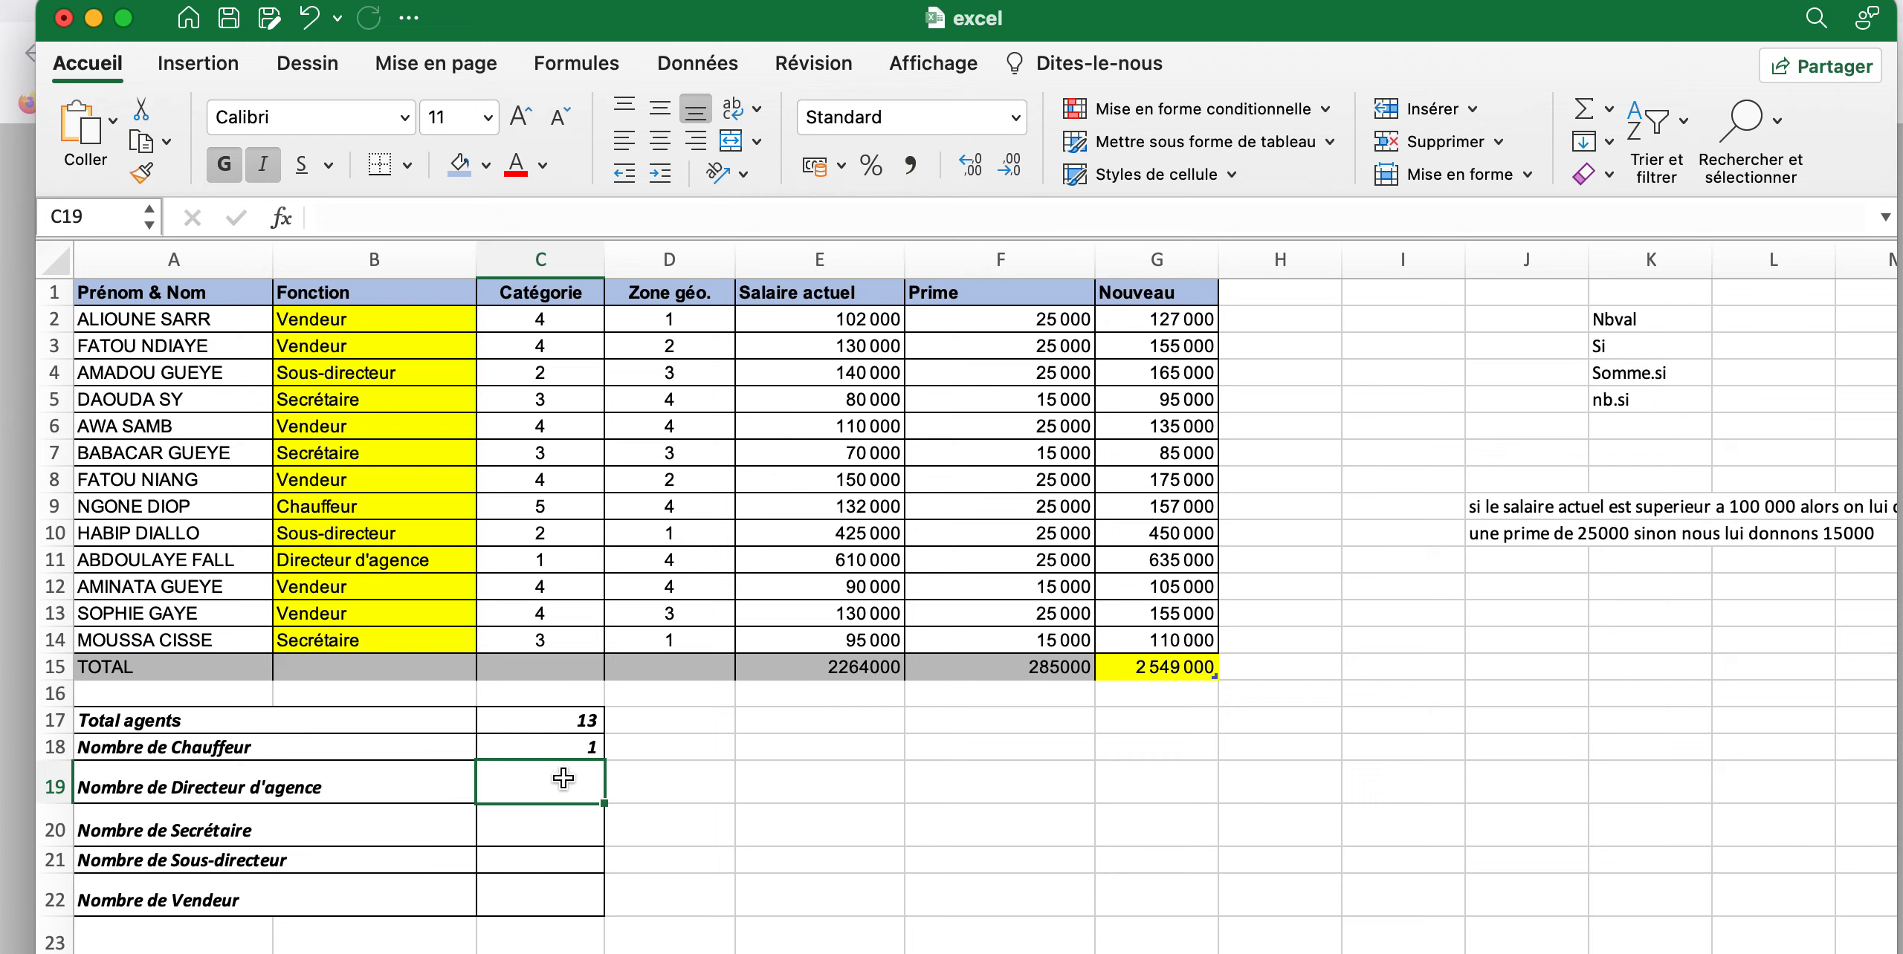
Start an NB.SI formula in C19 for Nombre de Directeur d'agence, with the Fonction cells B2:B14 (fonct) as the range
{"action": "type", "text": "="}
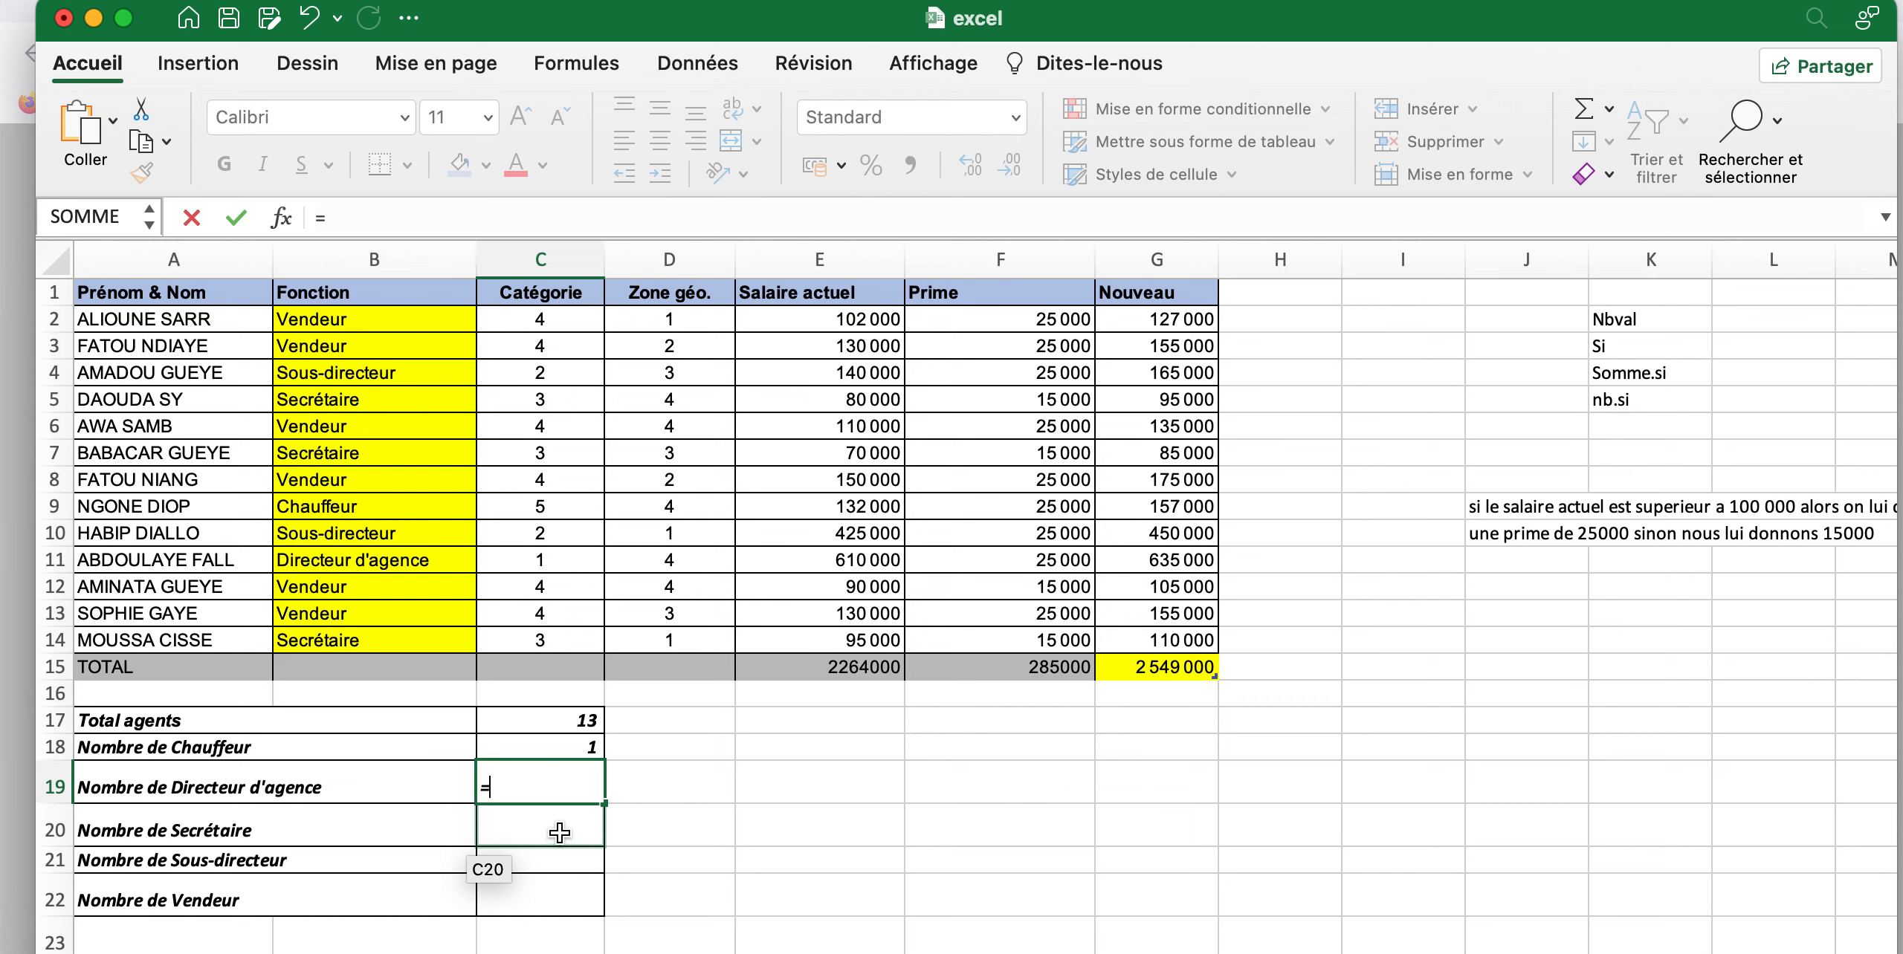
{"action": "type", "text": "nb"}
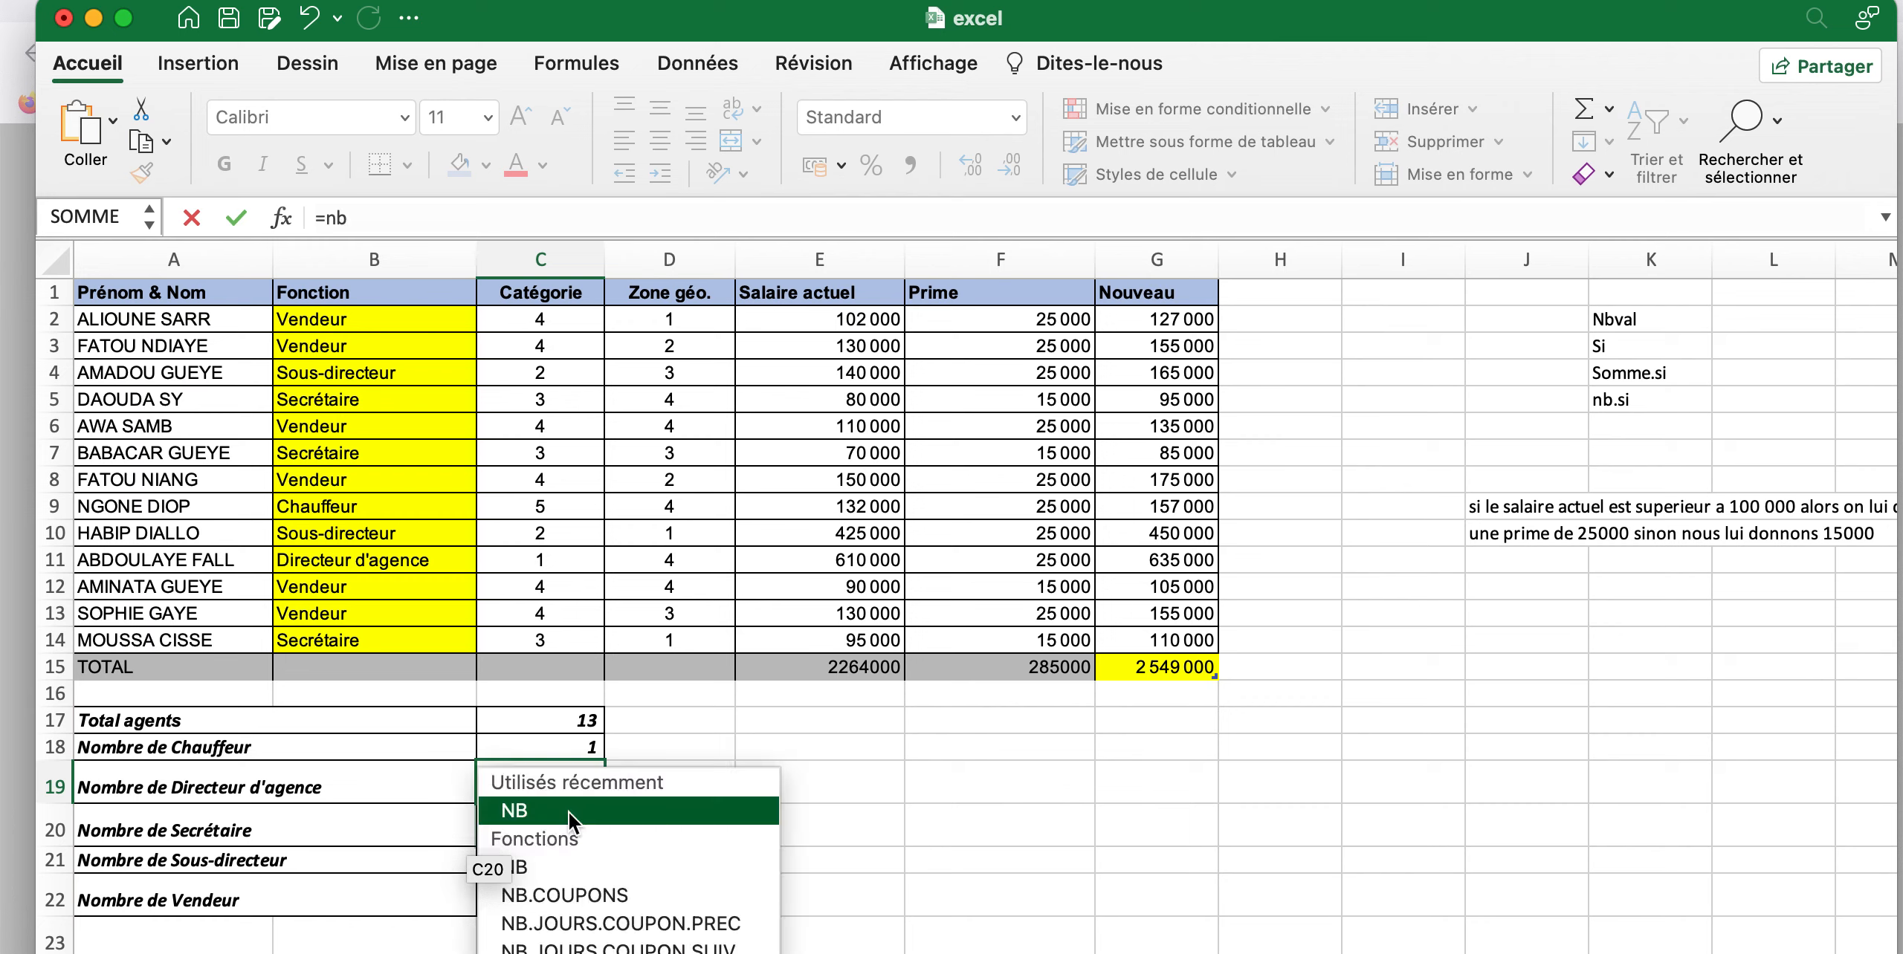
{"action": "left_click", "coordinate": [568, 953]}
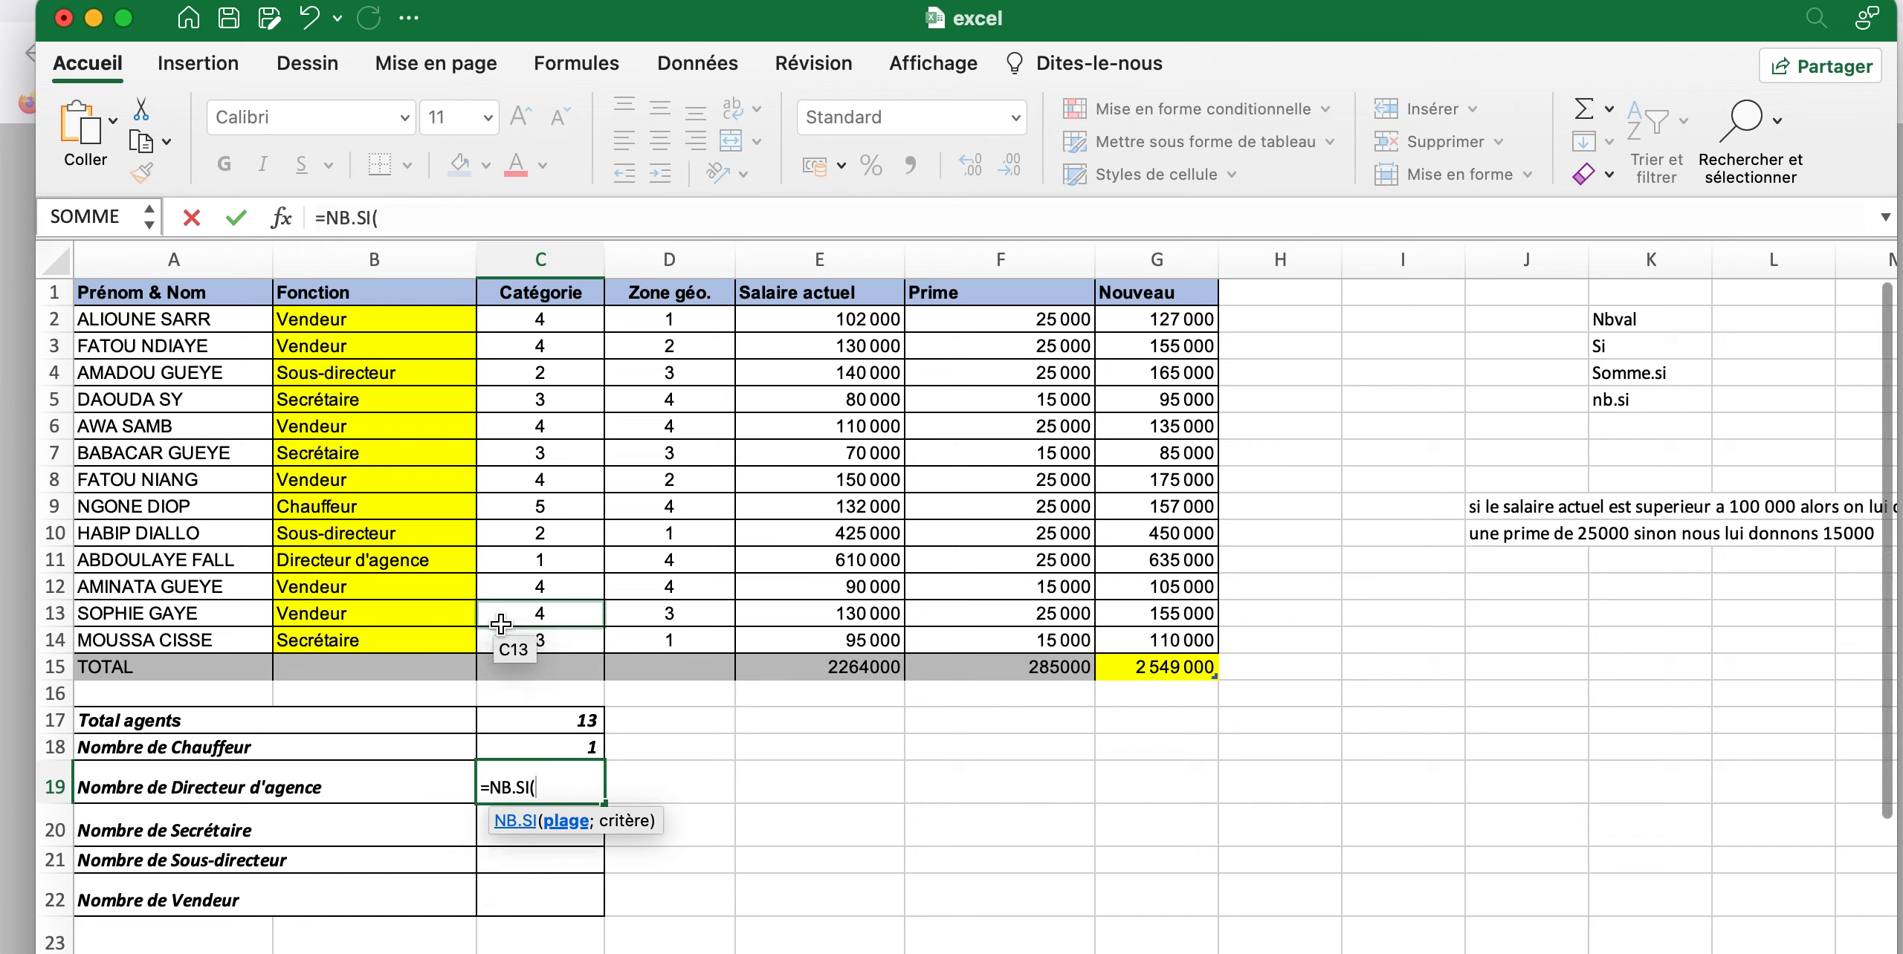
{"action": "left_click_drag", "start_coordinate": [351, 327], "coordinate": [388, 641]}
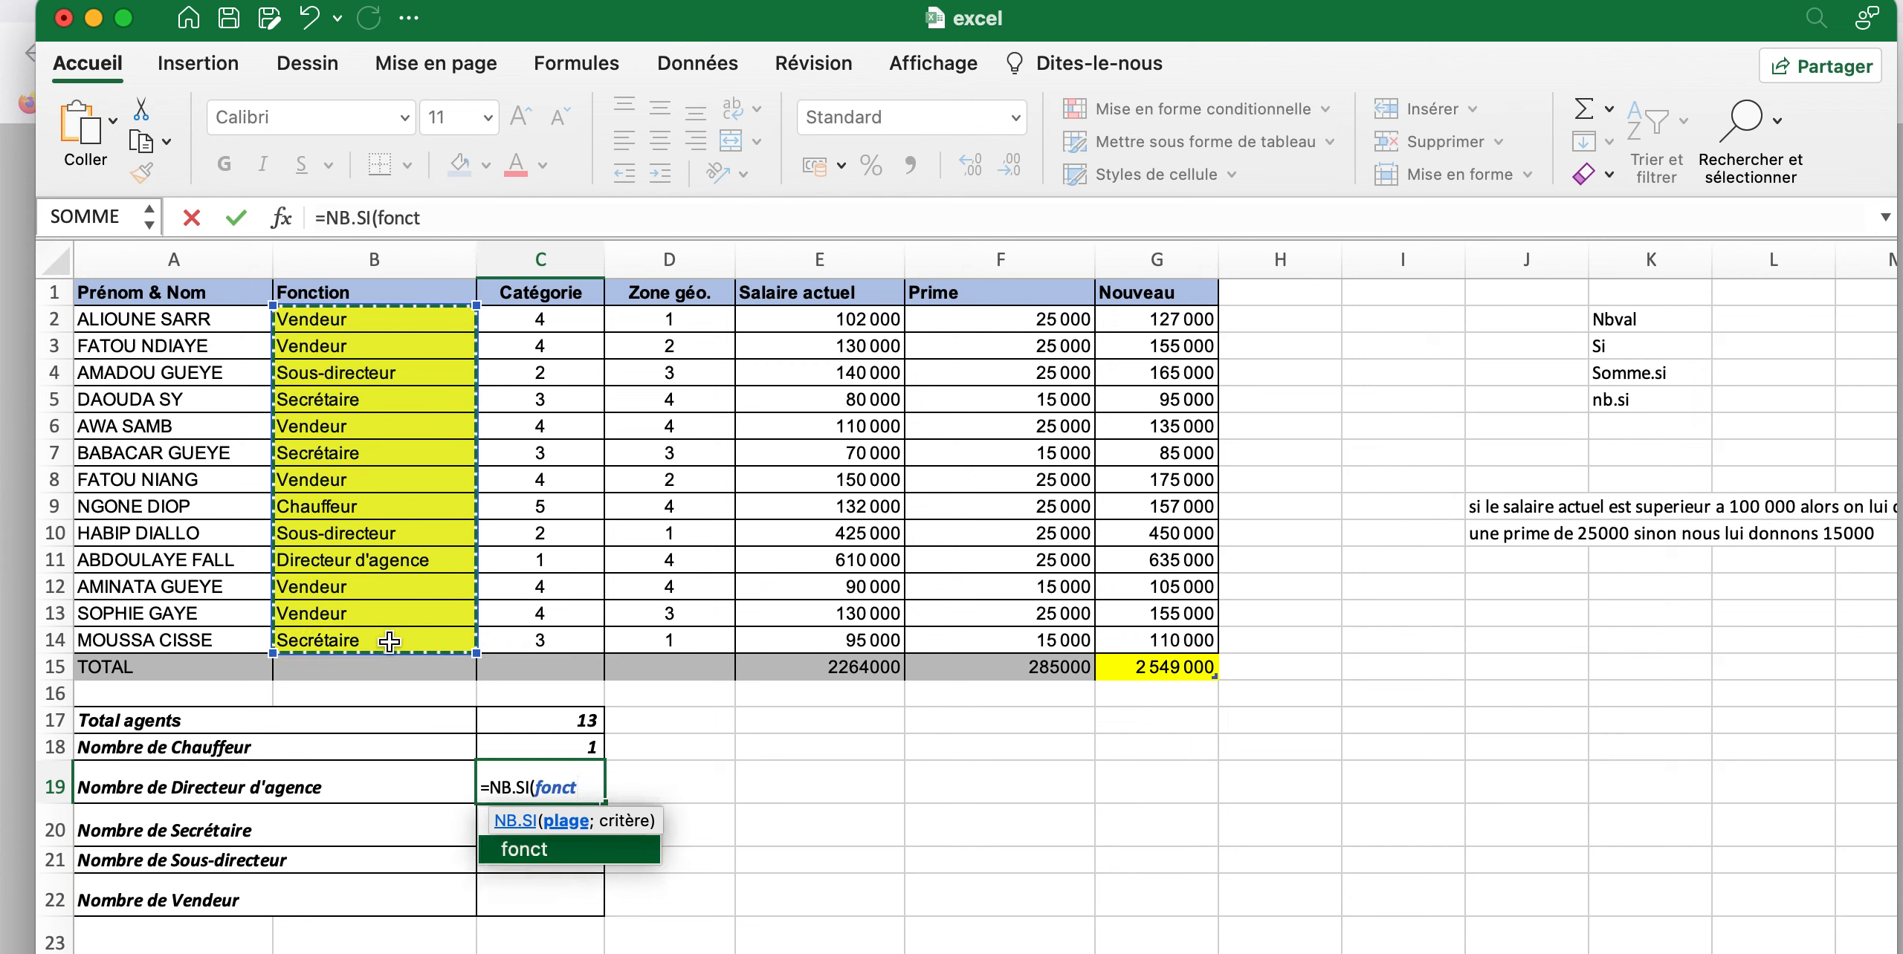
{"action": "type", "text": ";"}
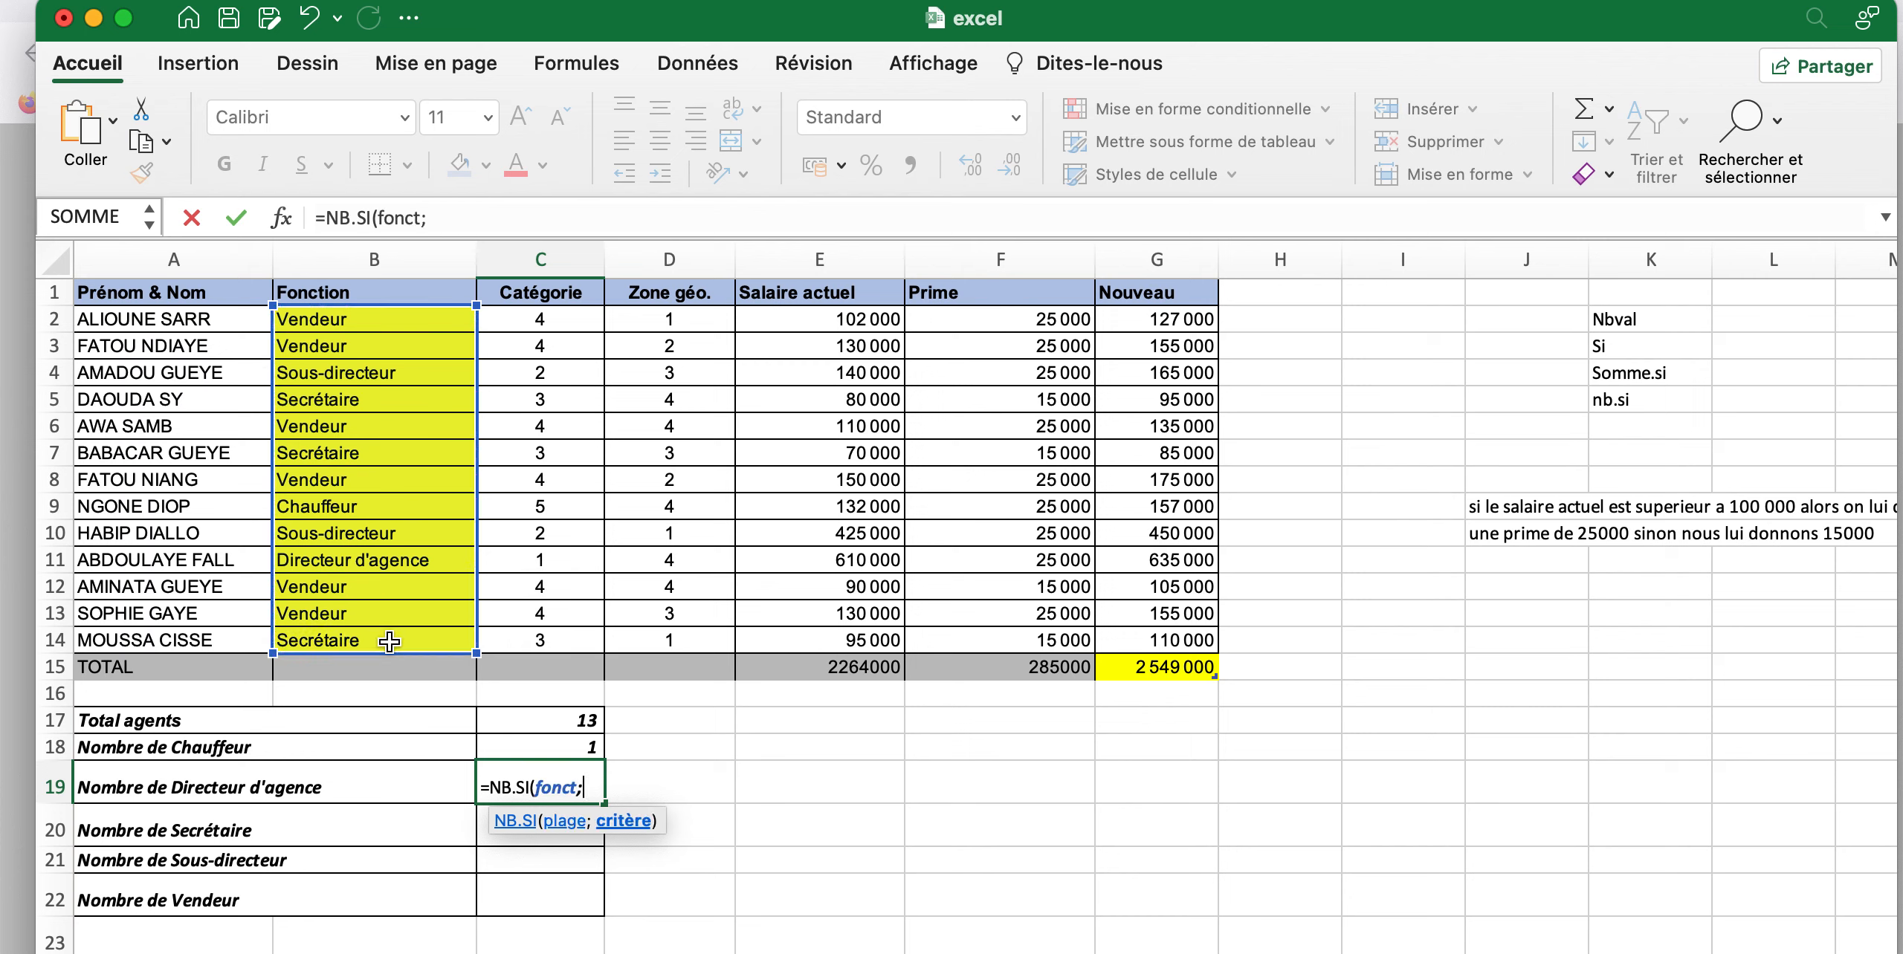
{"action": "type", "text": "\"Directeur"}
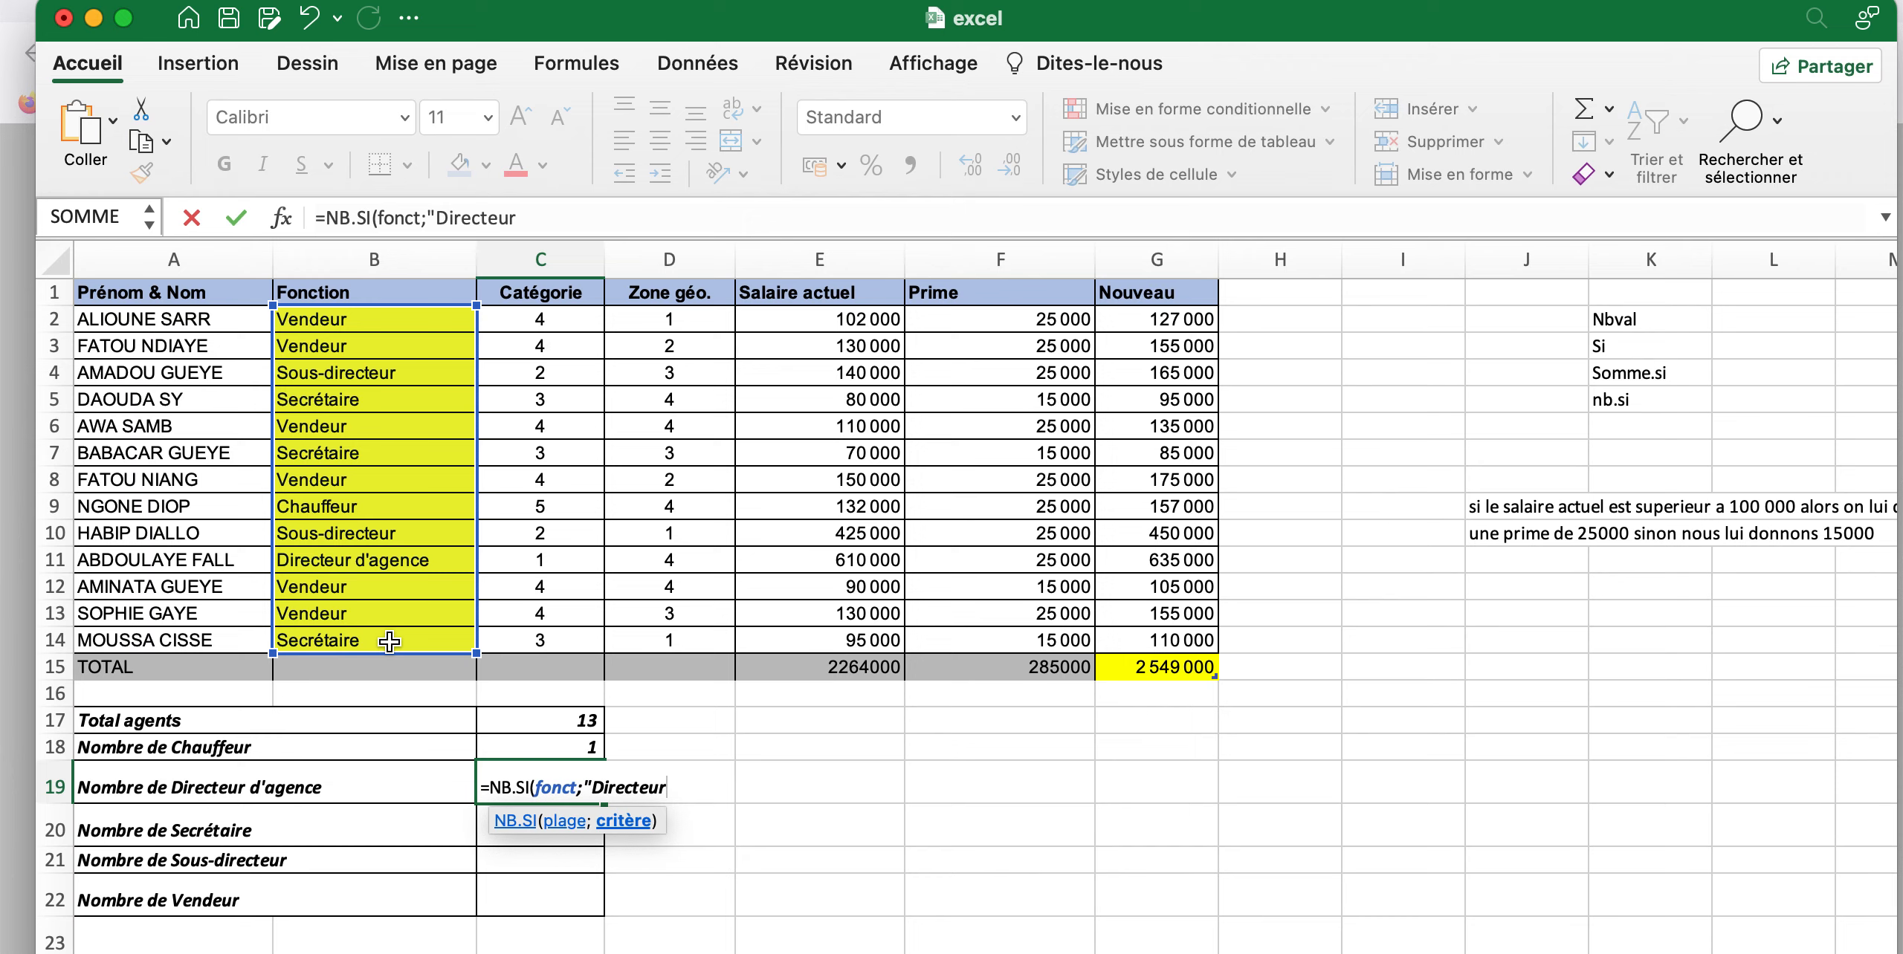
{"action": "type", "text": " d'agence\""}
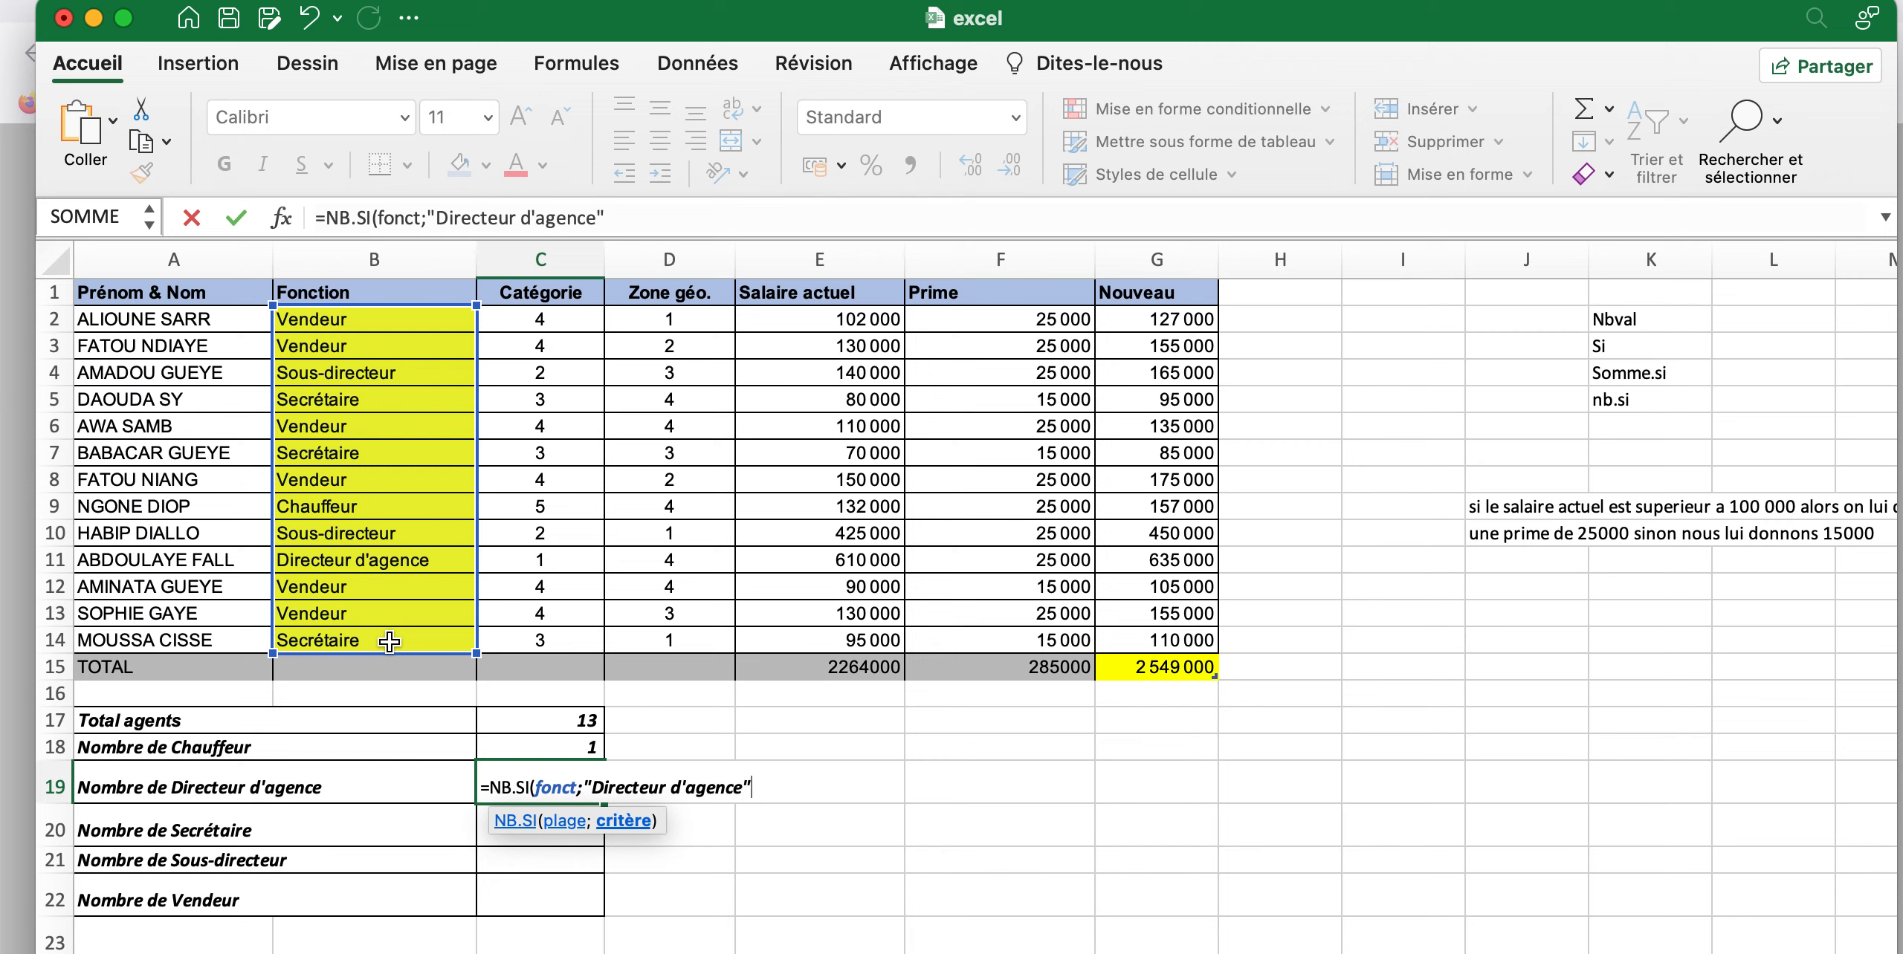
{"action": "type", "text": ")"}
Complete the NB.SI formula in C19 with the criterion "Directeur d'agence" and enter it
{"action": "key", "text": "Return"}
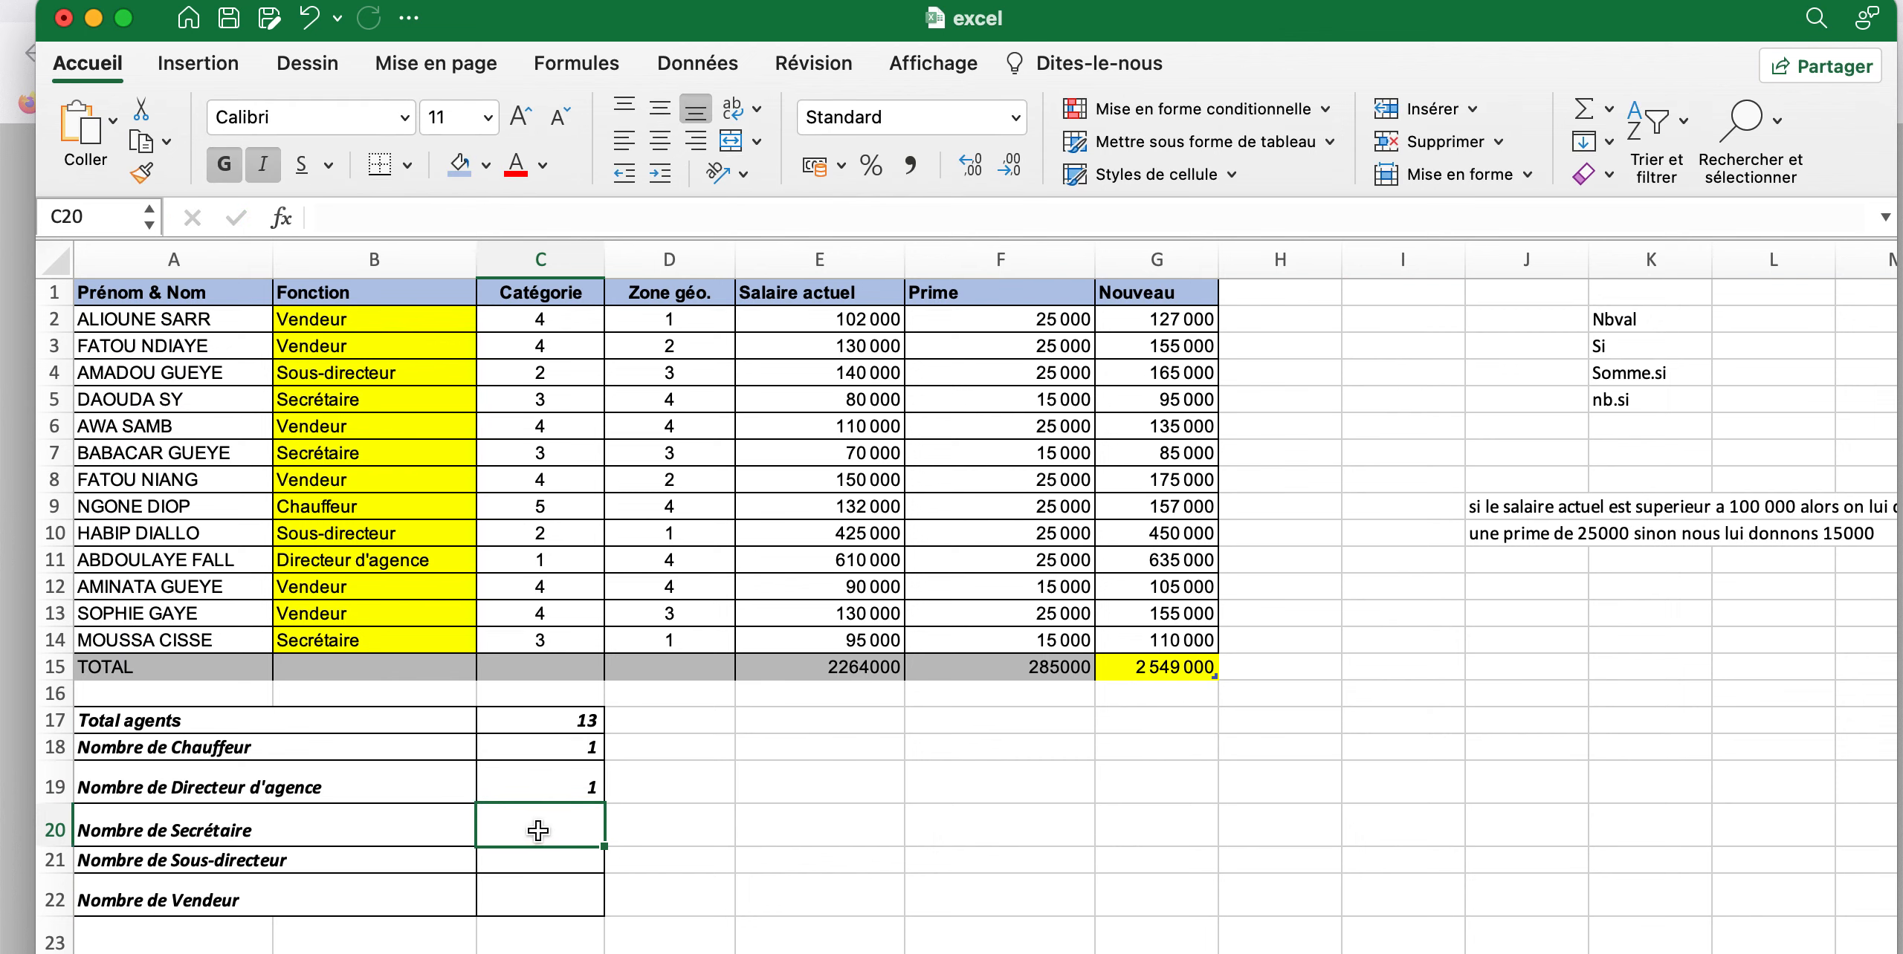
Start an NB.SI formula in C20 for Nombre de Secrétaire, with the Fonction cells B2:B14 (fonct) as the range
{"action": "type", "text": "="}
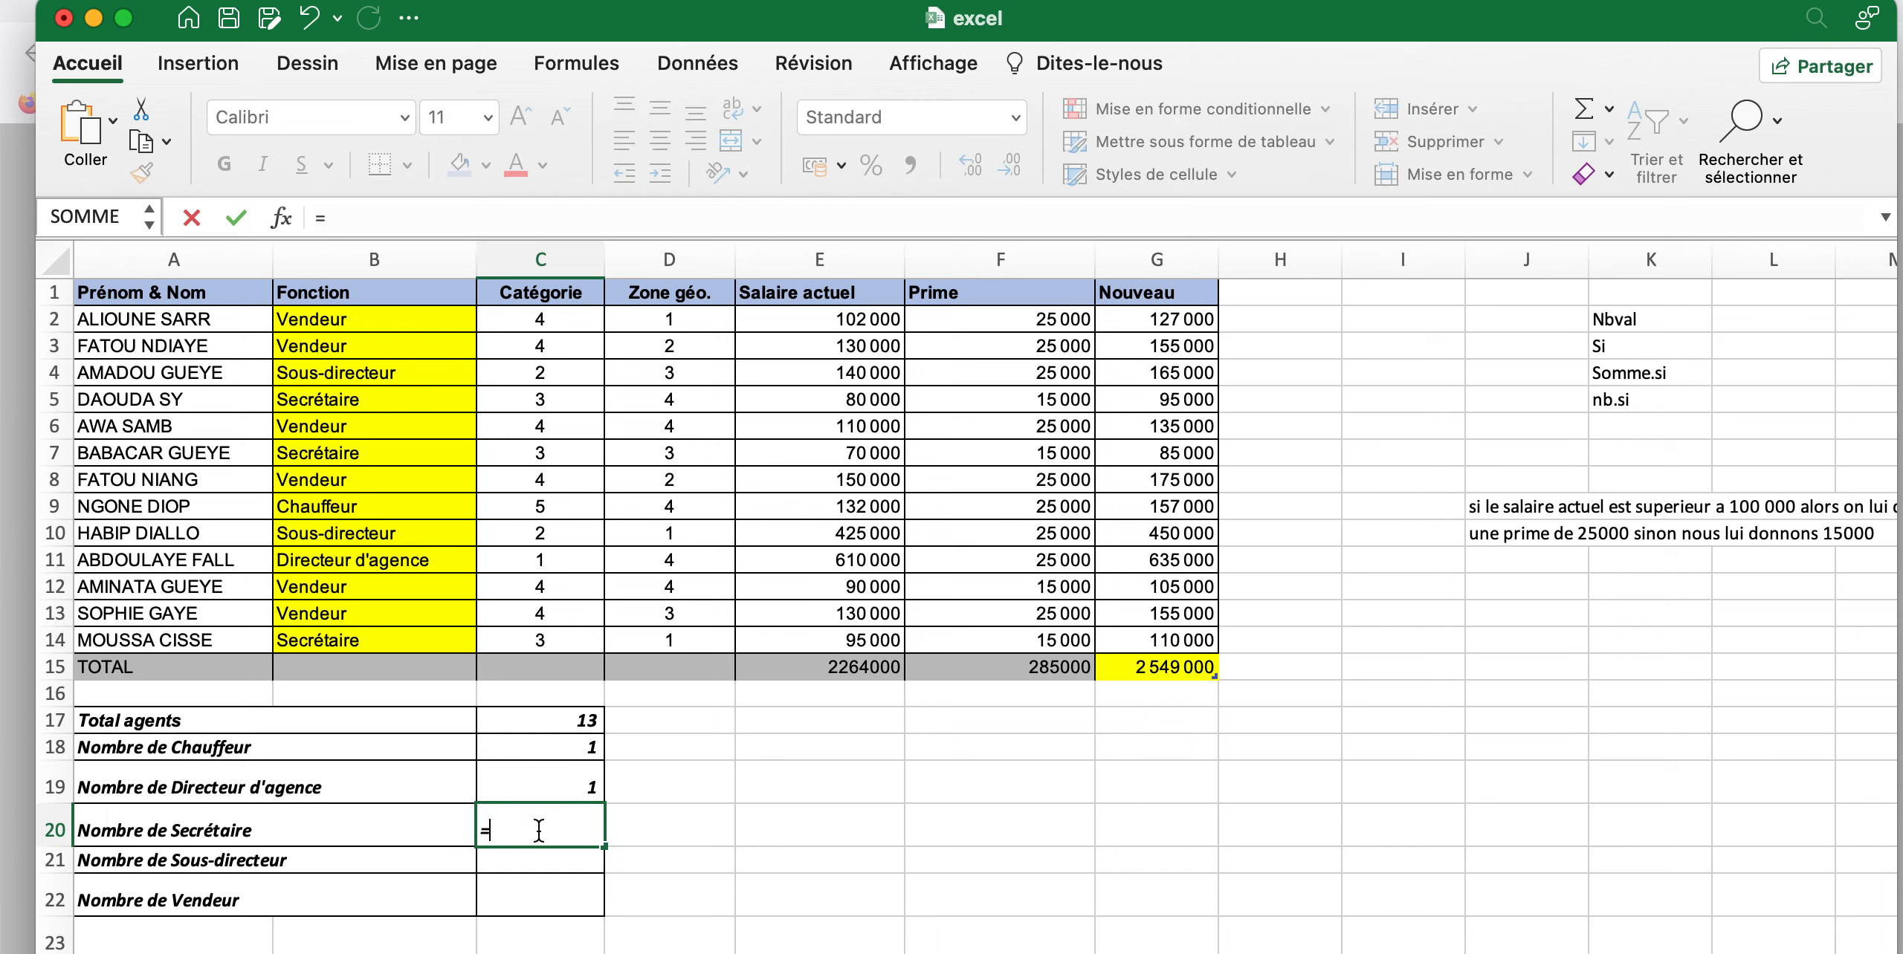
{"action": "type", "text": "Nb"}
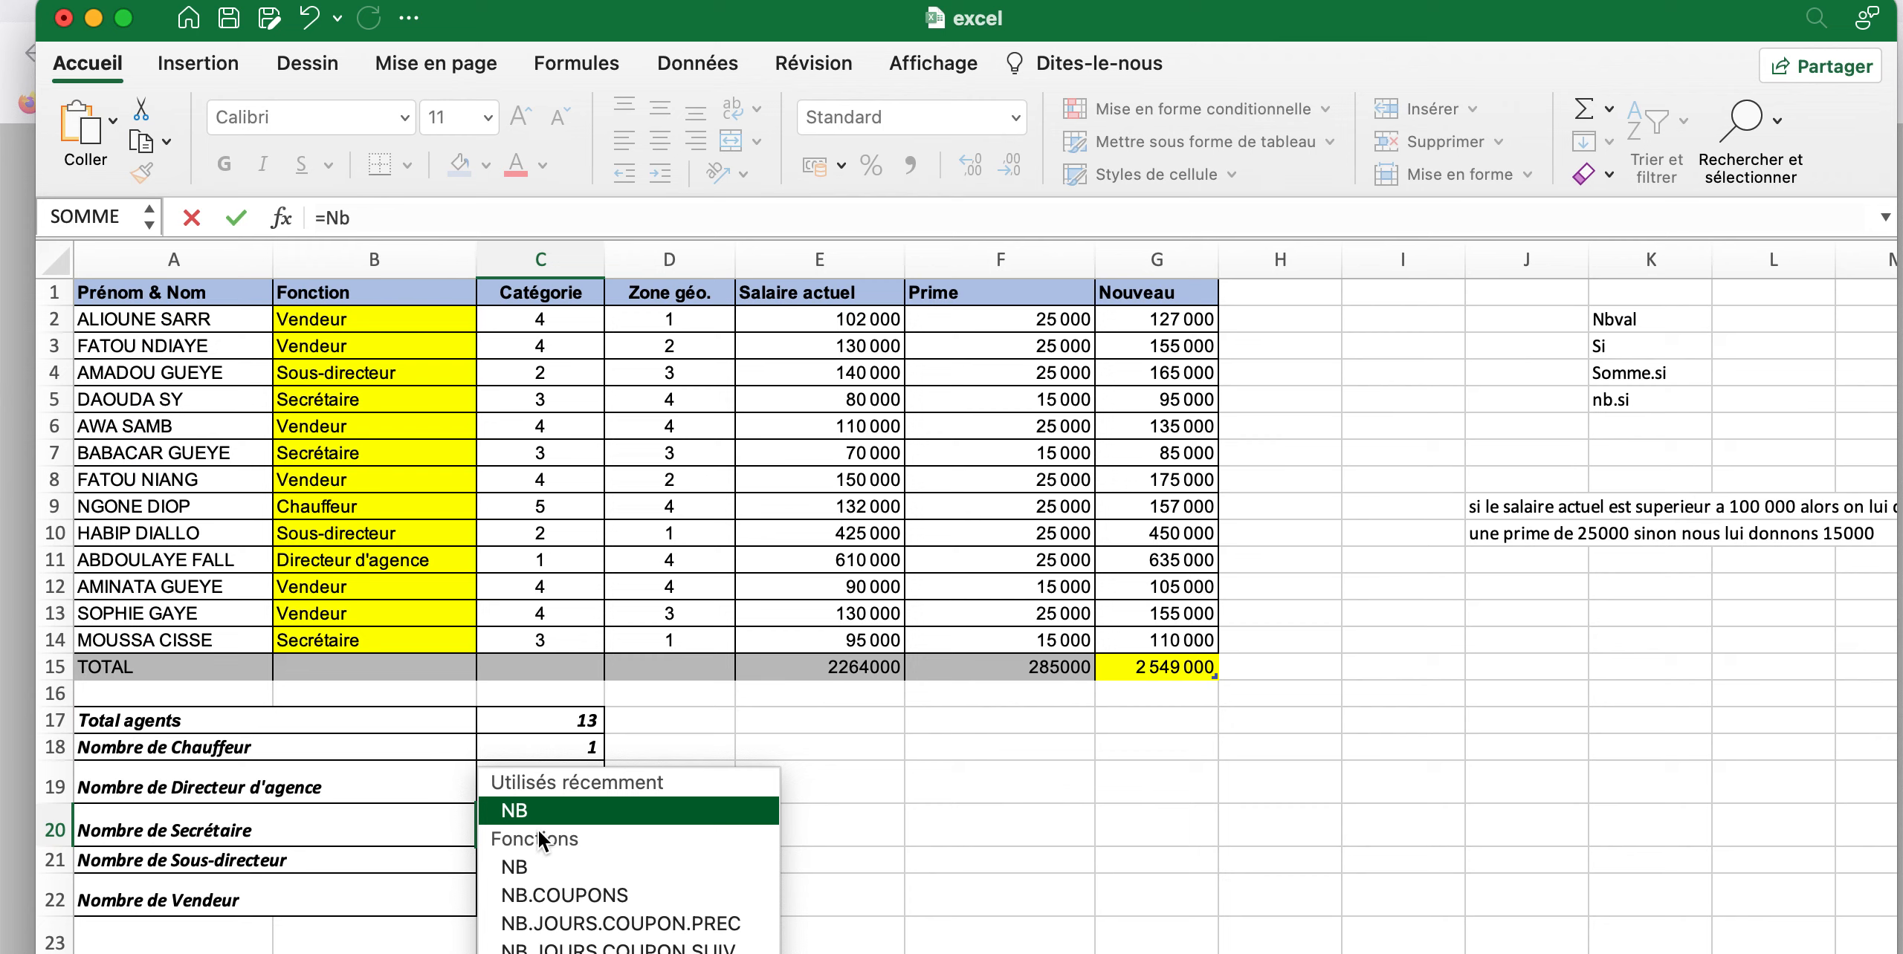
{"action": "left_click", "coordinate": [535, 951]}
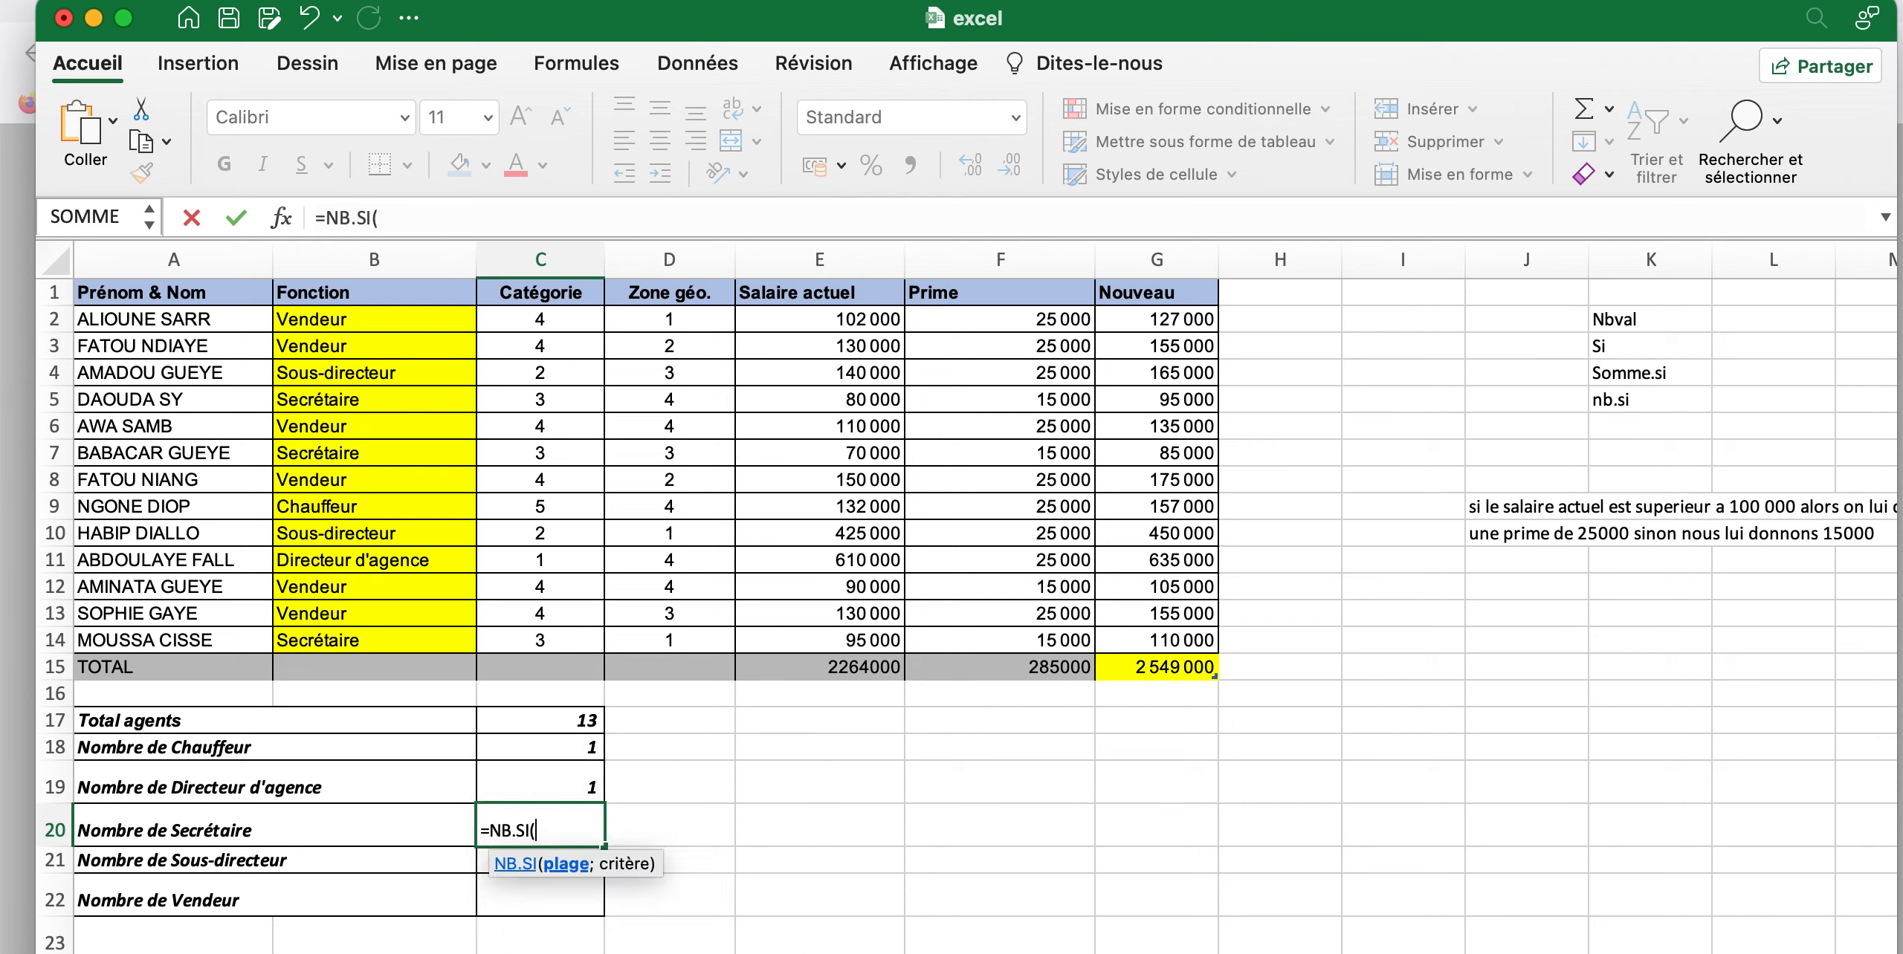
{"action": "left_click", "coordinate": [367, 325]}
{"action": "left_click_drag", "start_coordinate": [367, 325], "coordinate": [382, 634]}
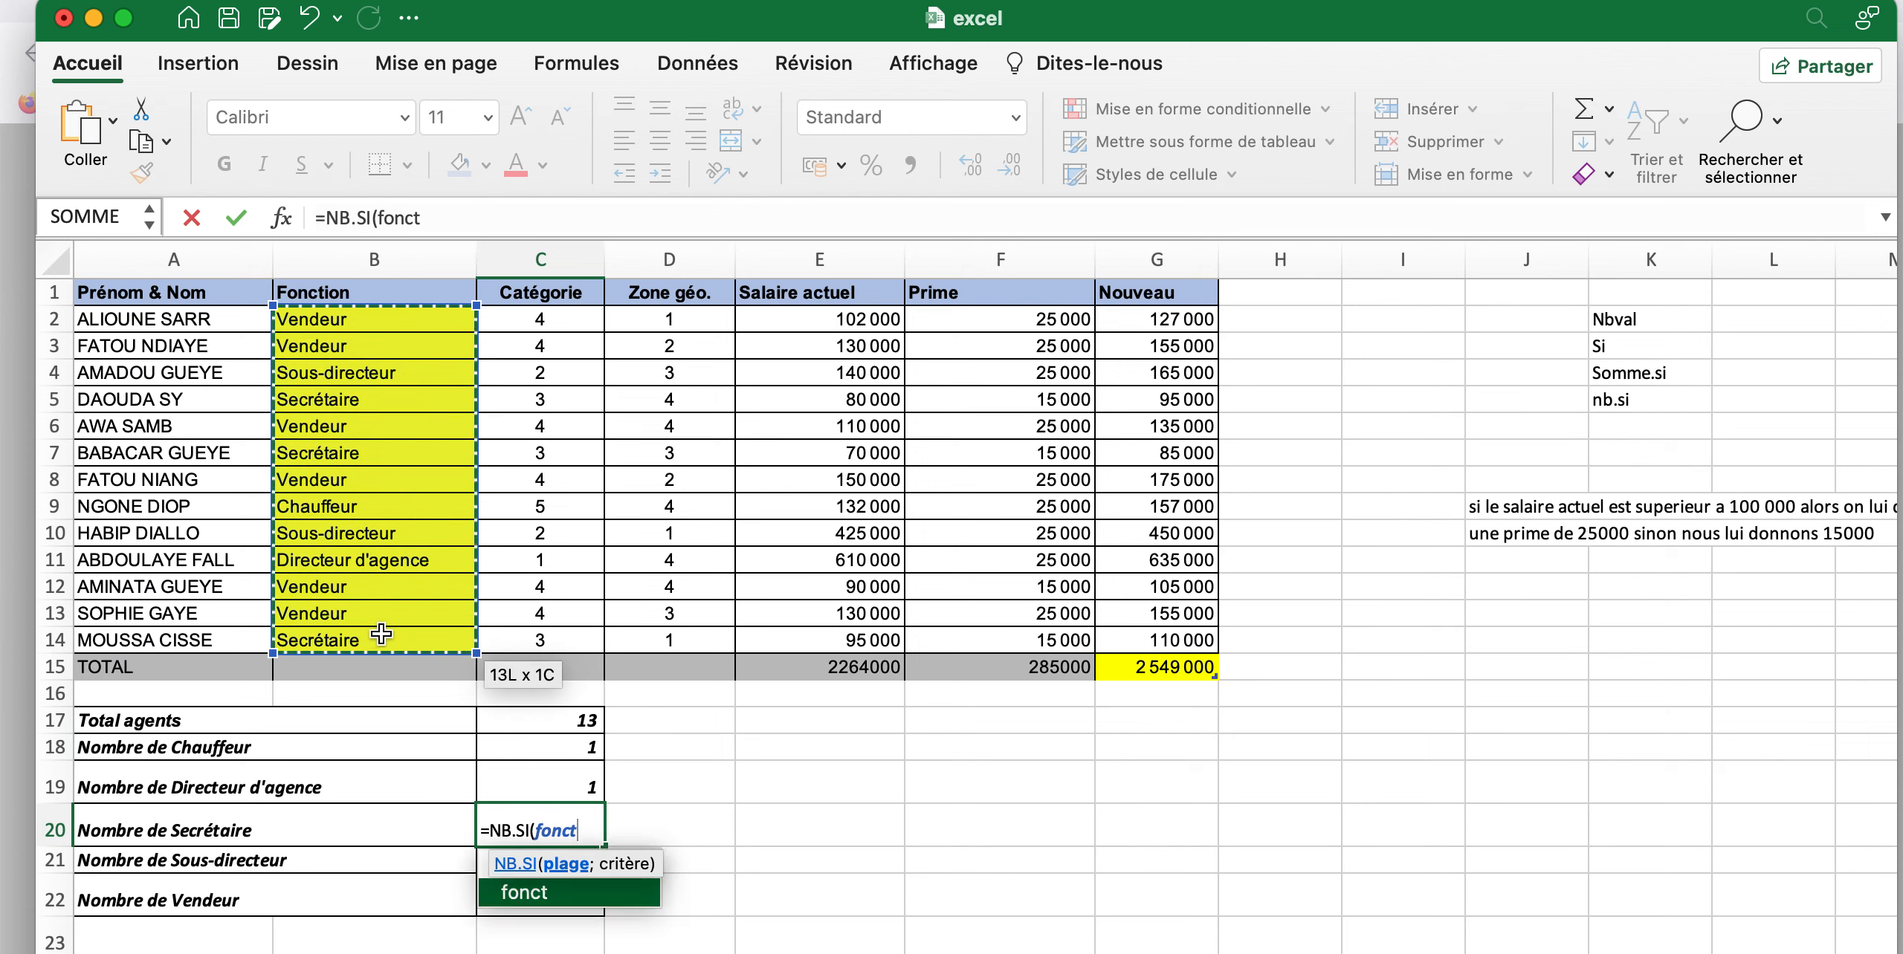
{"action": "type", "text": ";"}
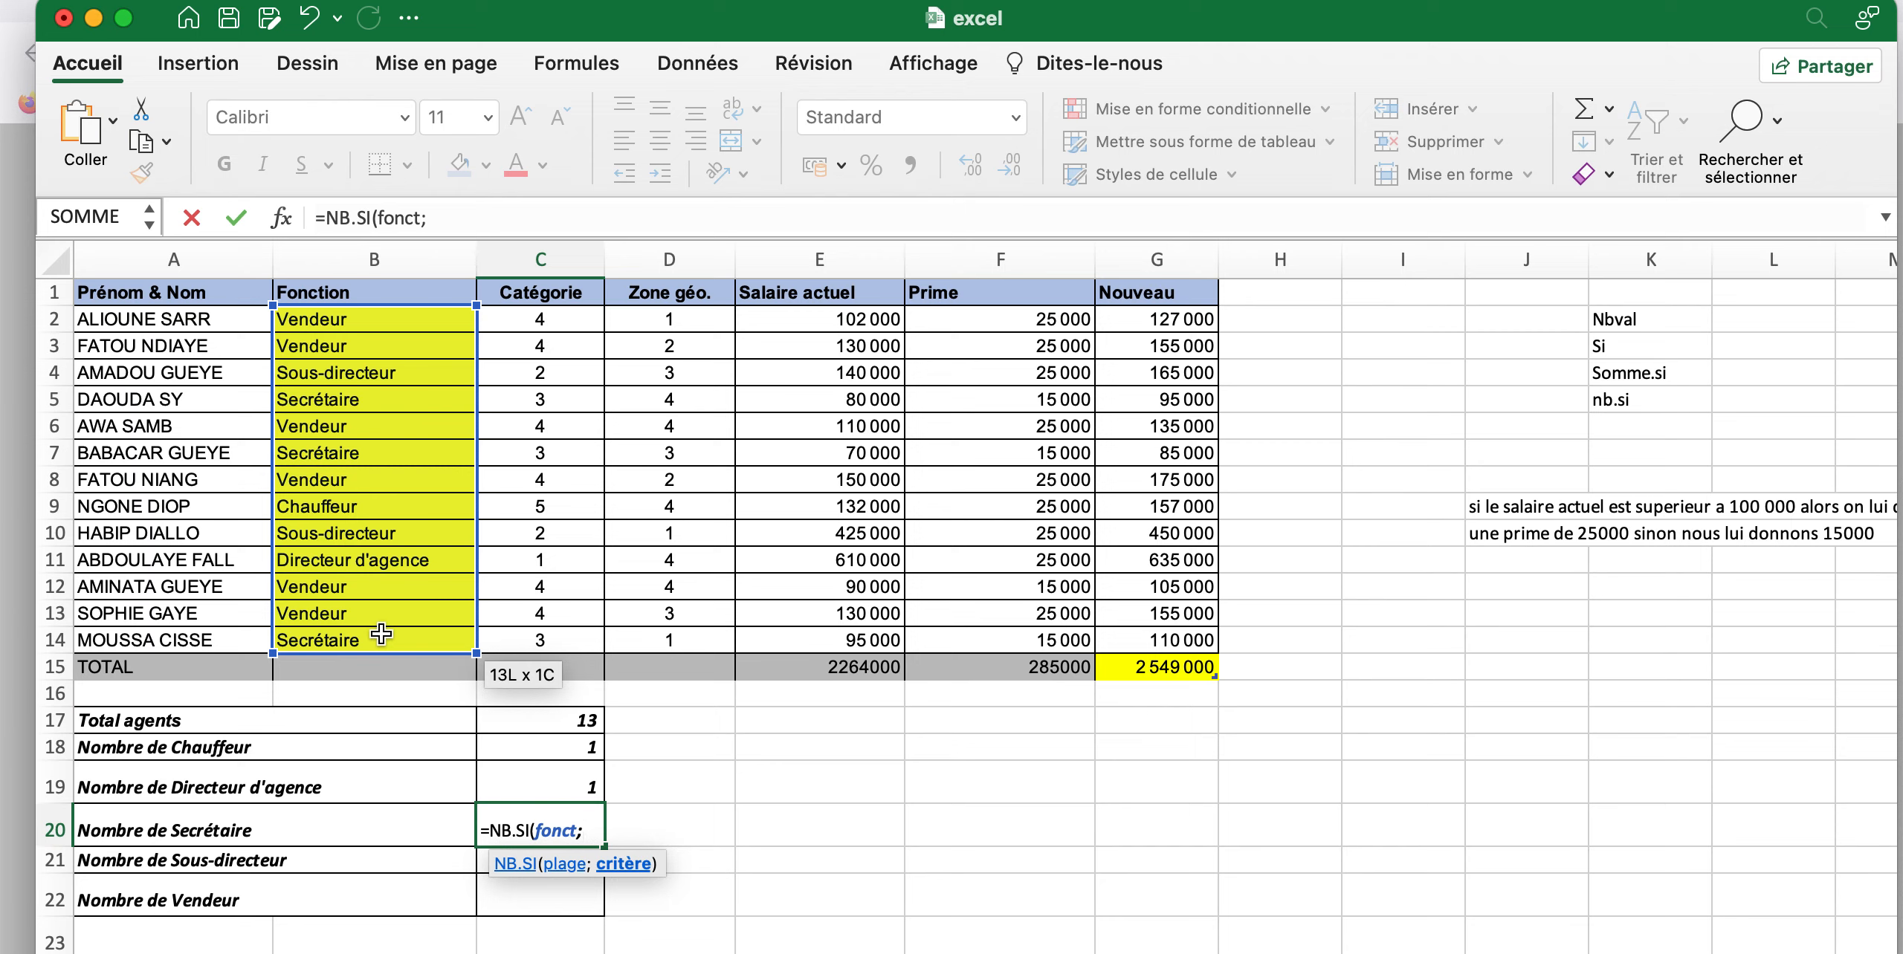
Complete the NB.SI formula in C20 with the criterion "Secretaire" and enter it
{"action": "type", "text": "\"Secretaire"}
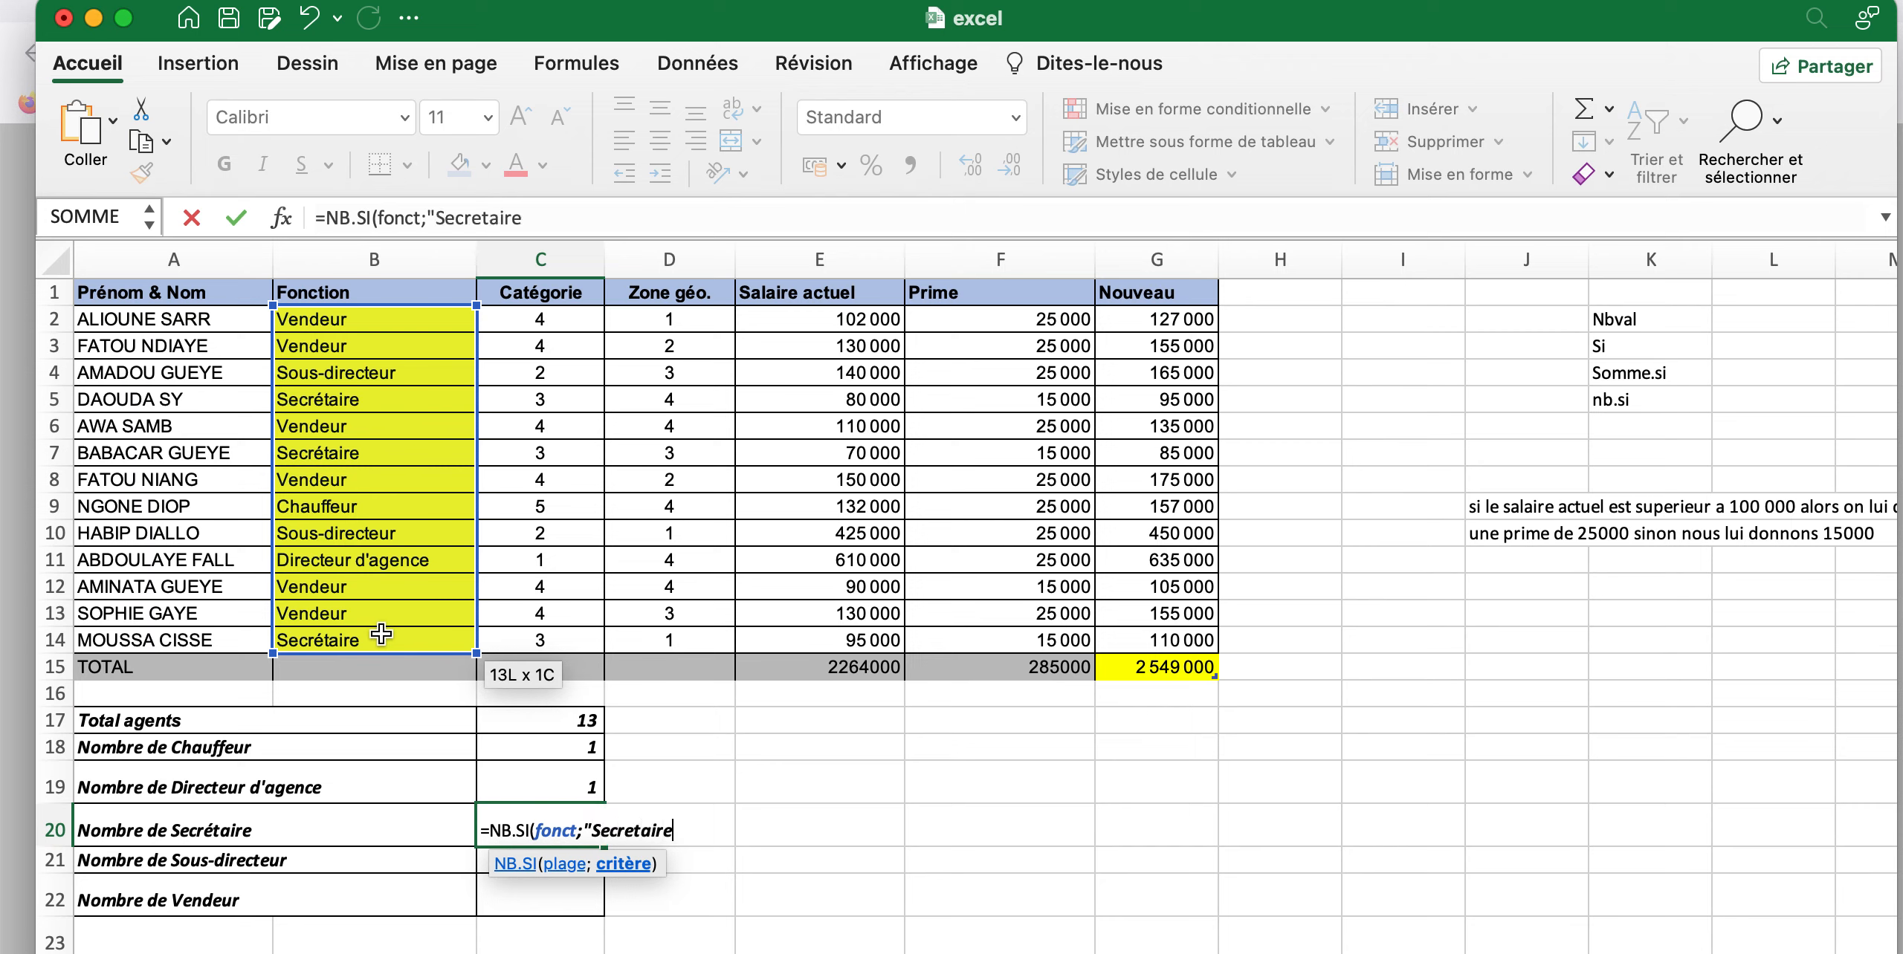
{"action": "type", "text": "\")"}
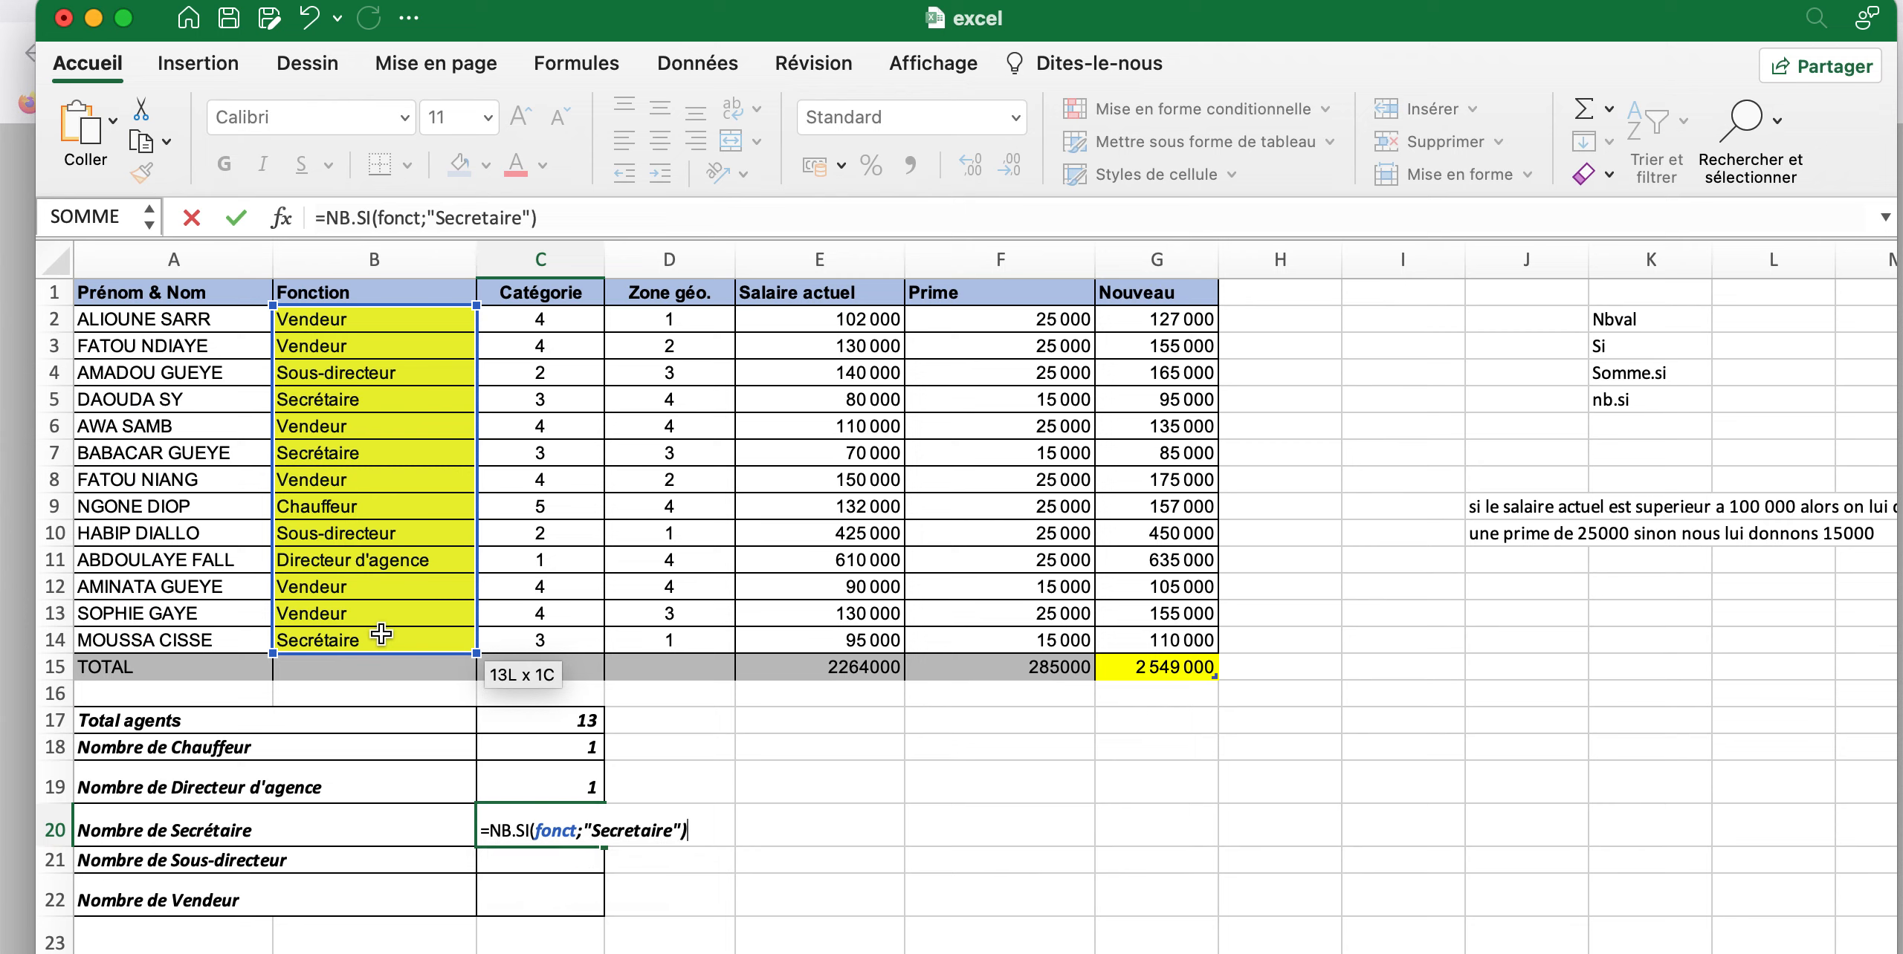
{"action": "key", "text": "Return"}
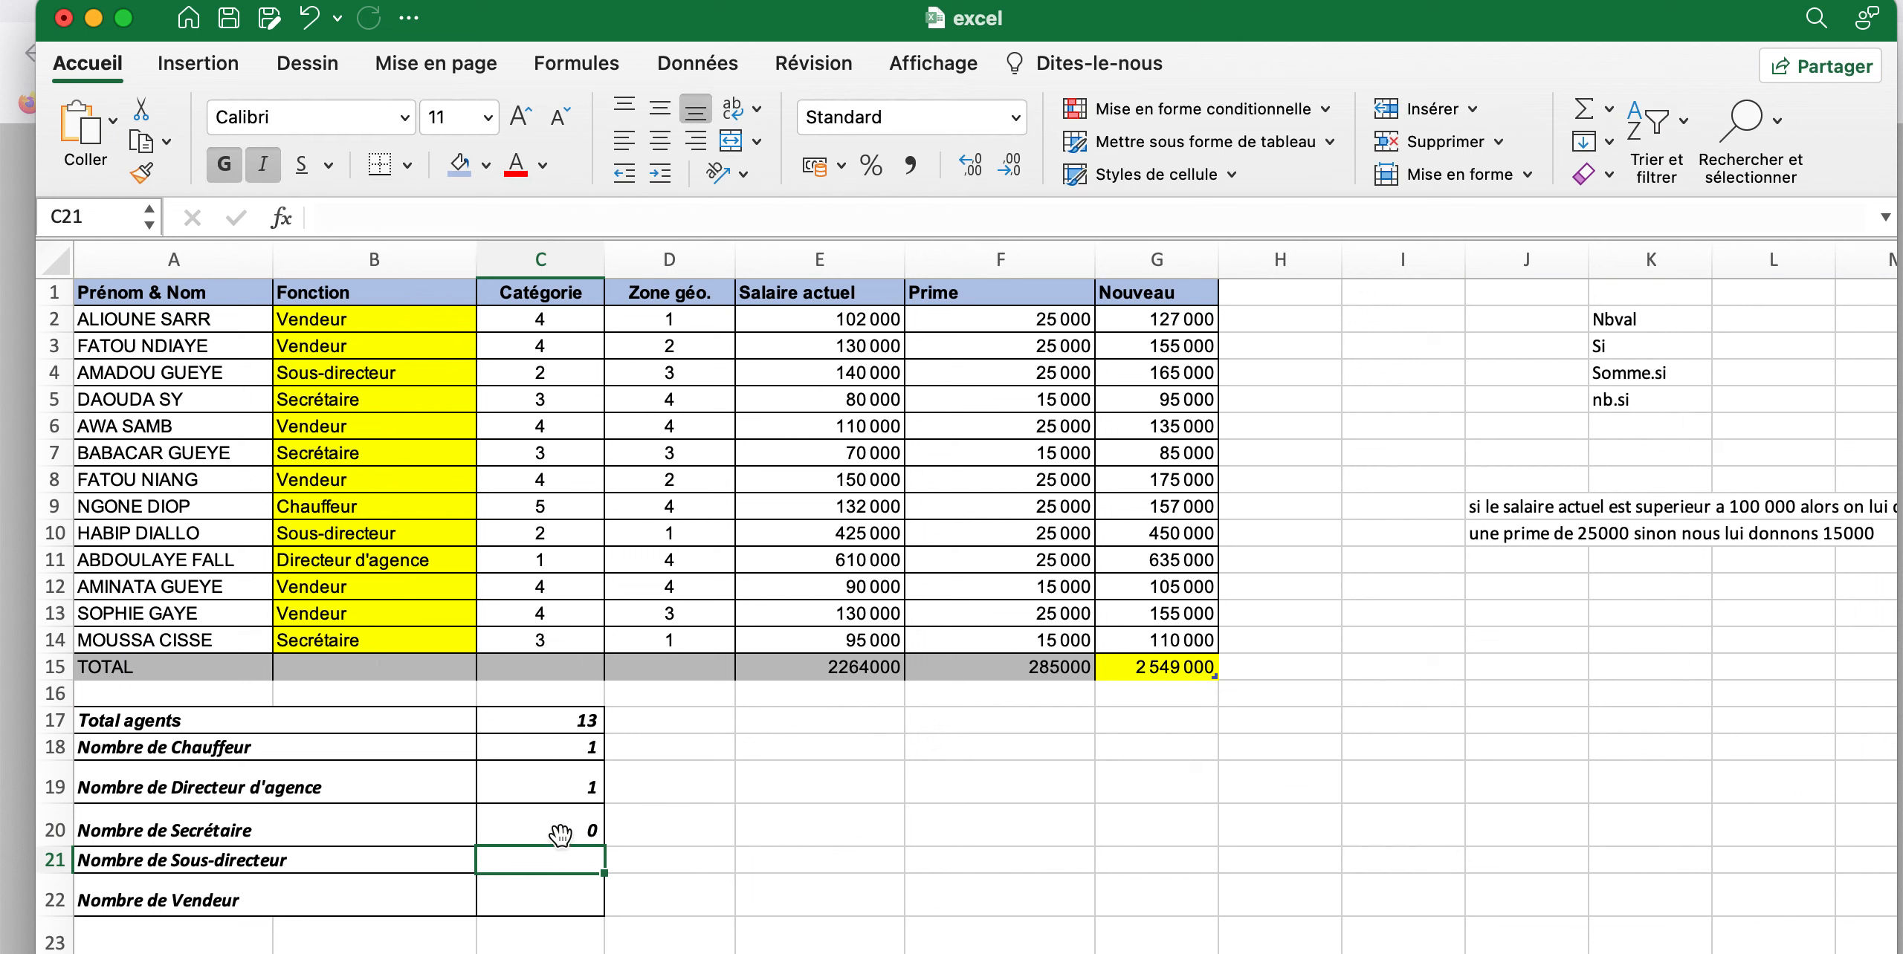
Check the spelling in B14 and correct the criterion of the NB.SI formula in C20 to "Secrétaire"
{"action": "left_click", "coordinate": [561, 832]}
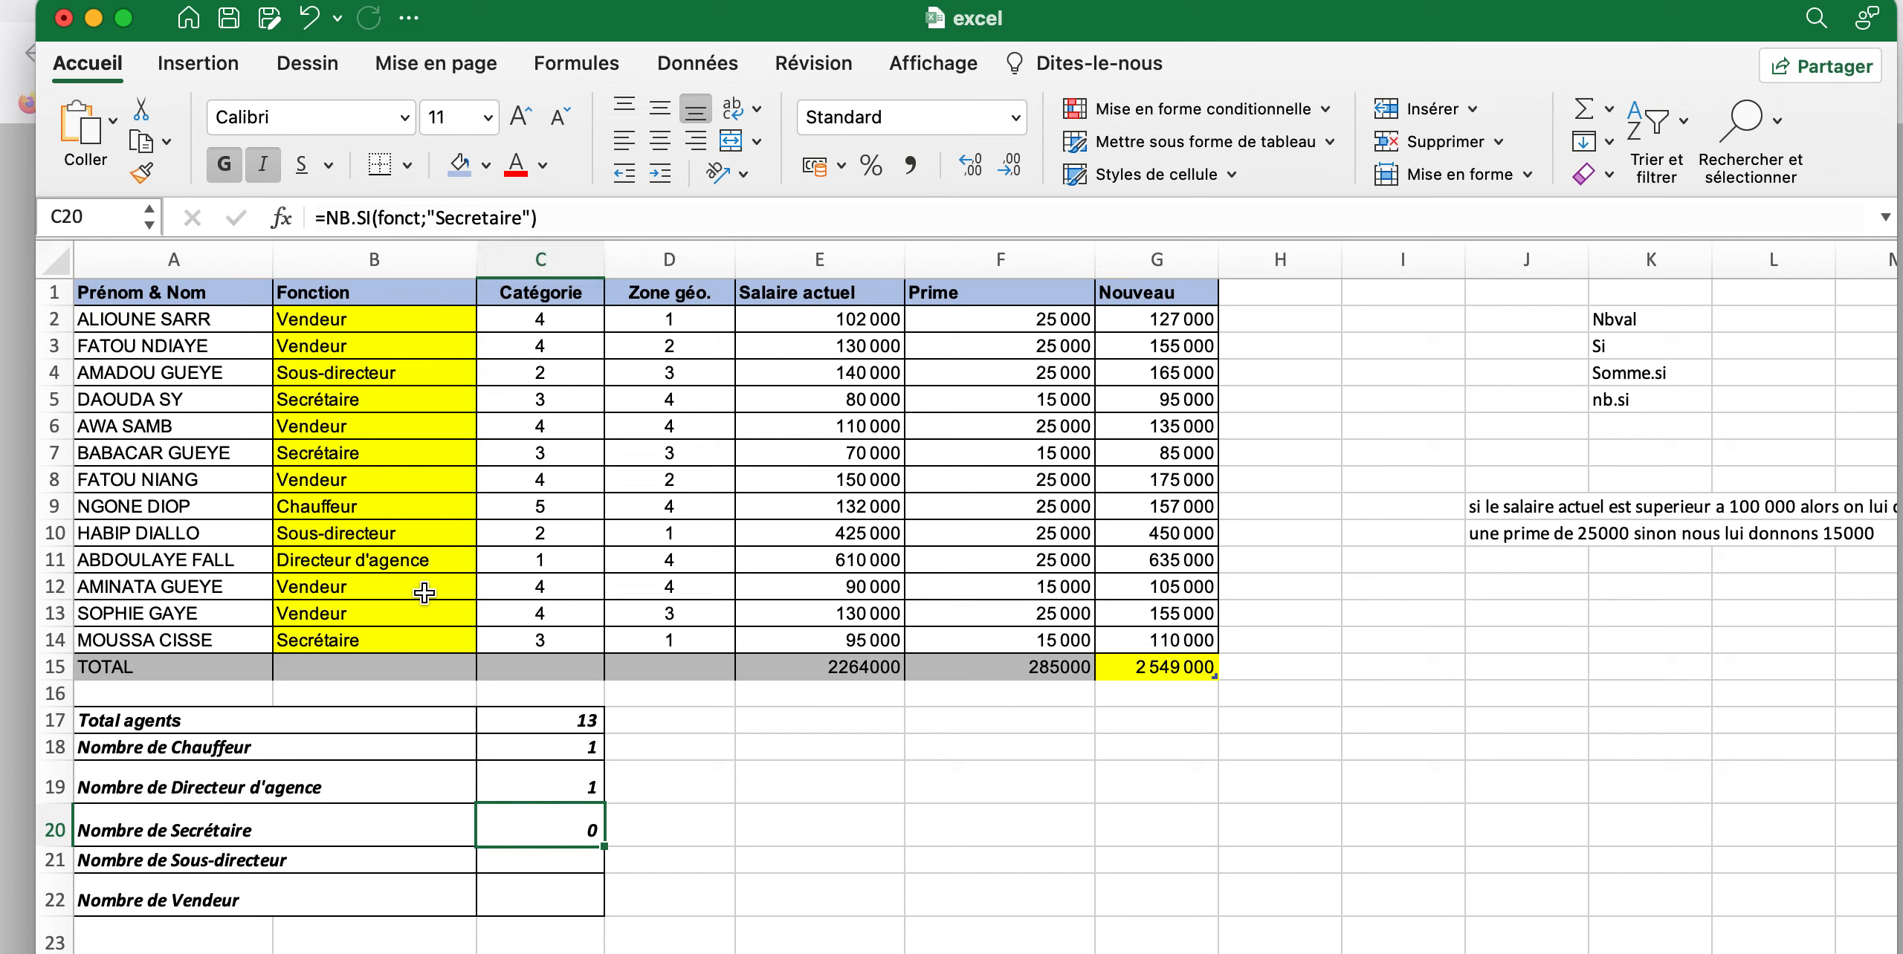
{"action": "left_click", "coordinate": [325, 643]}
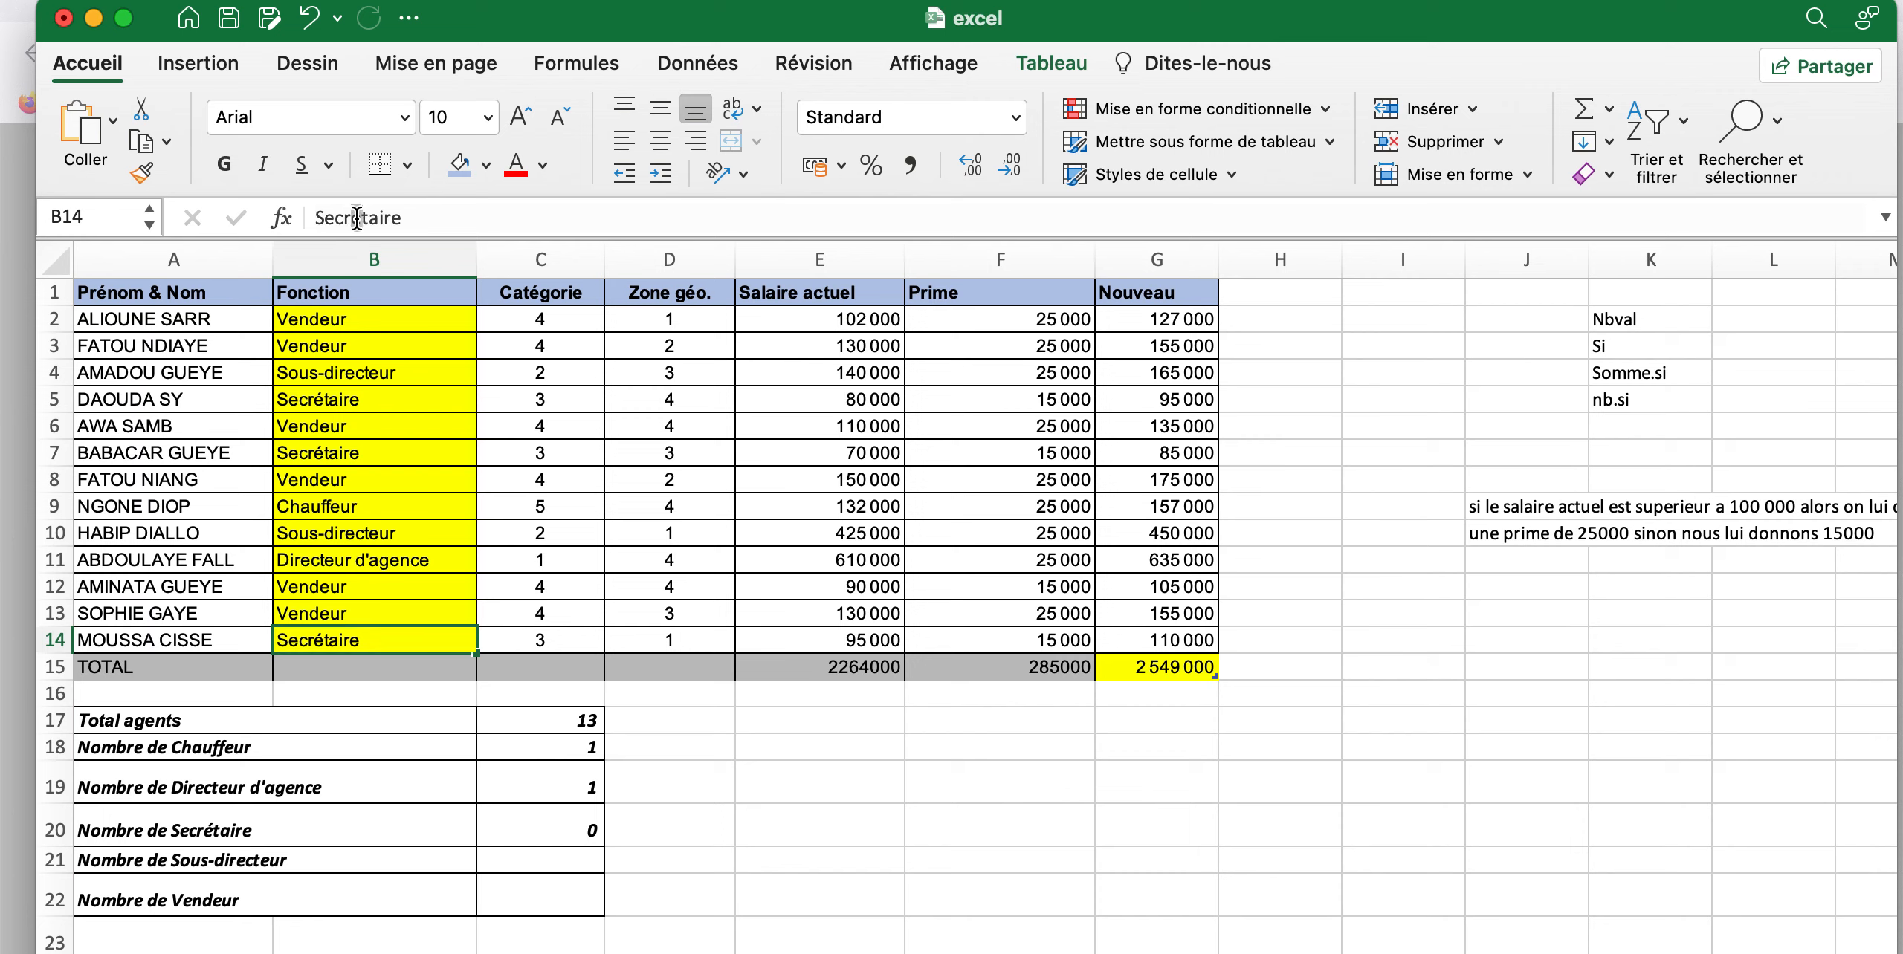
{"action": "left_click", "coordinate": [357, 218]}
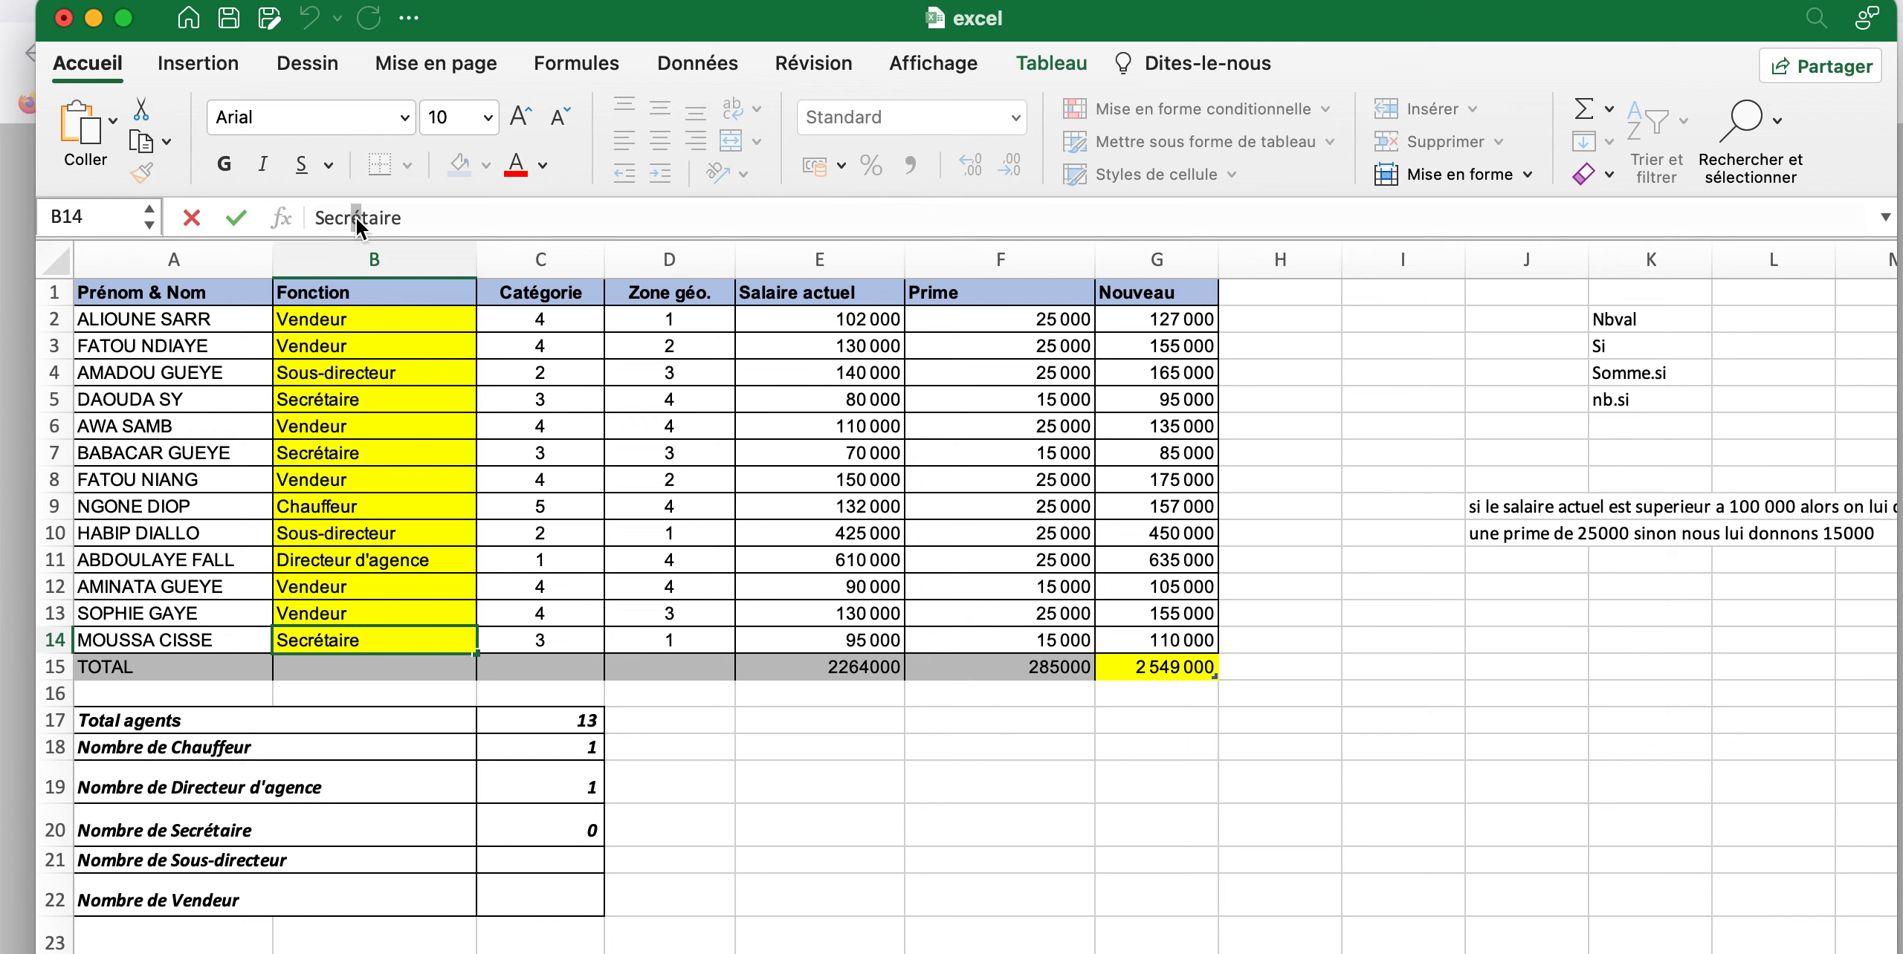
{"action": "left_click", "coordinate": [587, 827]}
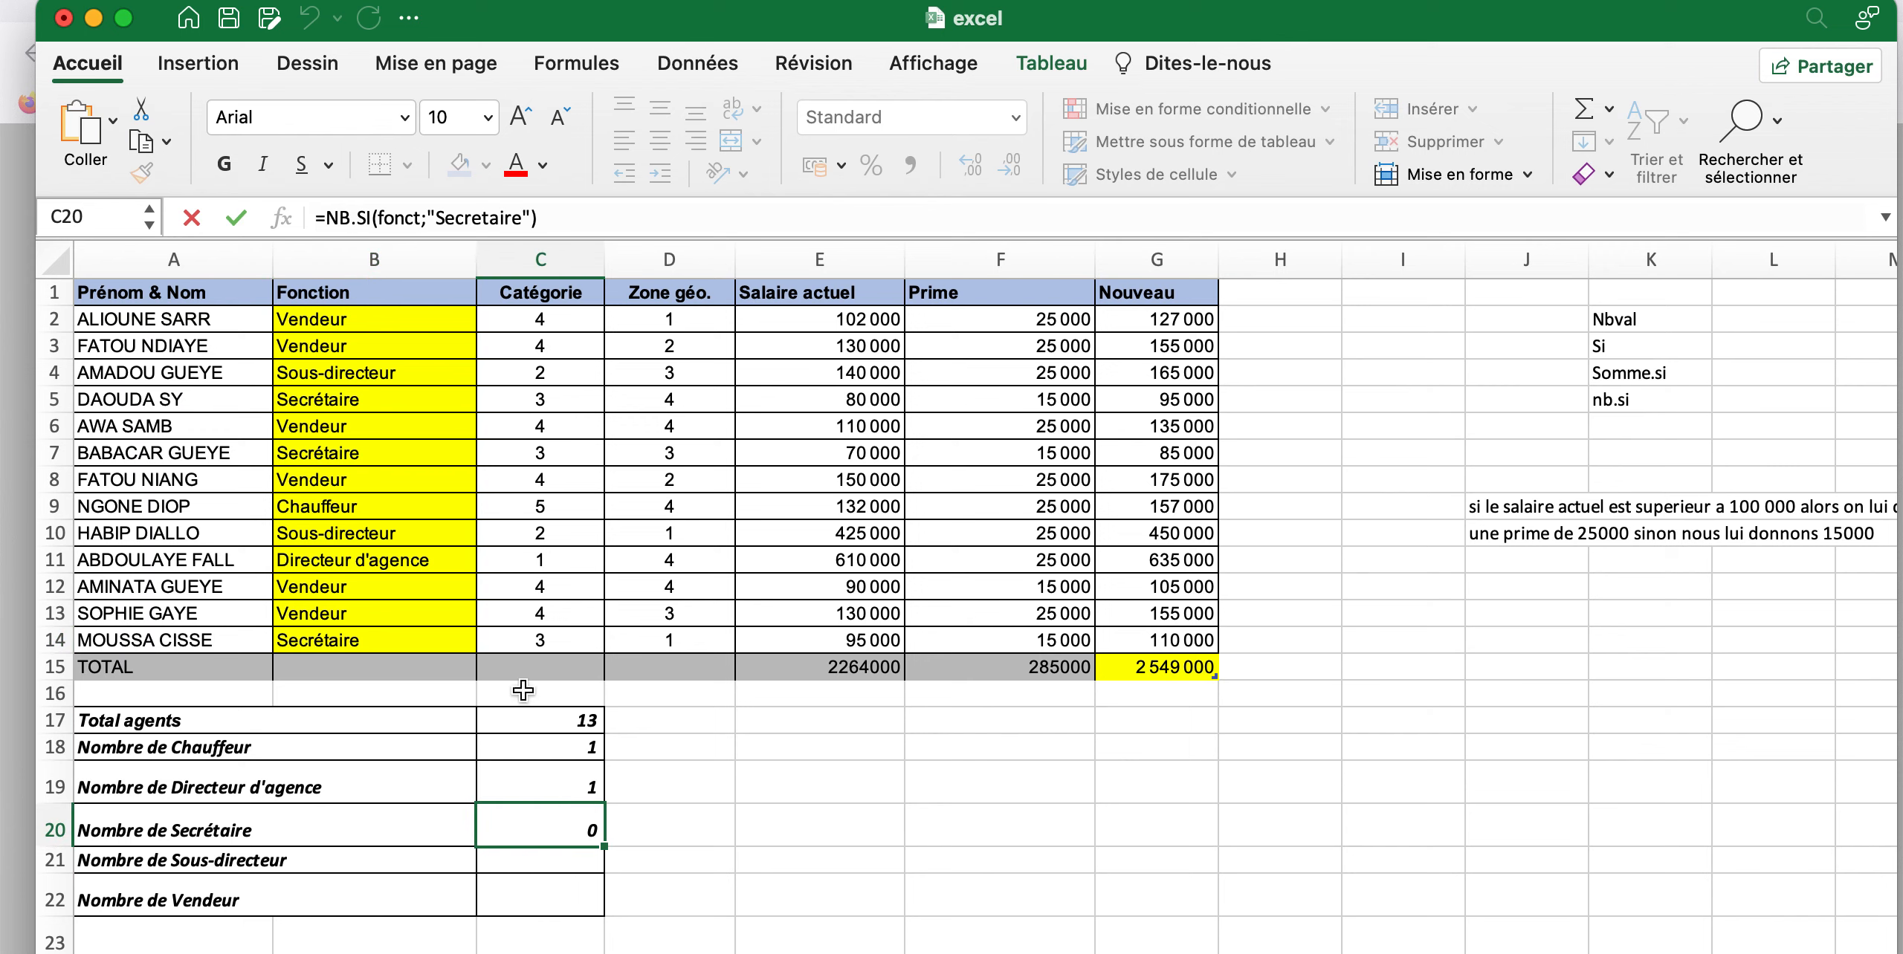
{"action": "left_click", "coordinate": [481, 218]}
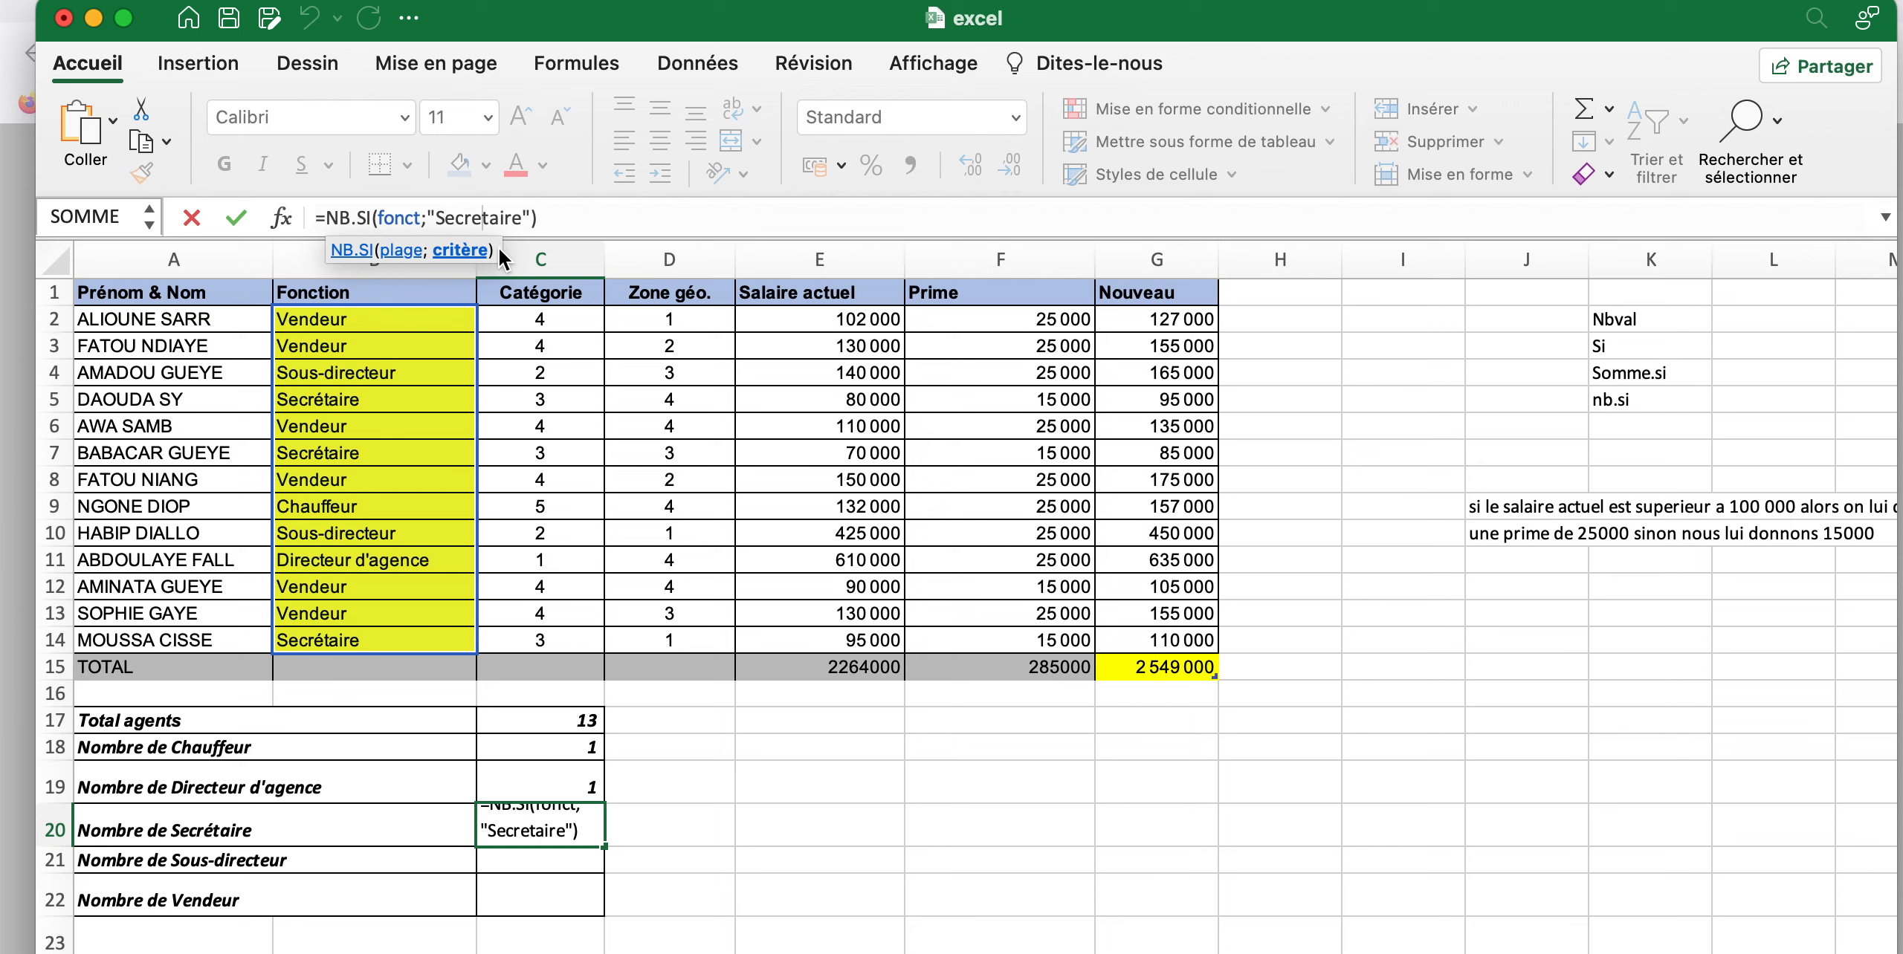
{"action": "key", "text": "BackSpace"}
{"action": "type", "text": "é"}
{"action": "key", "text": "Return"}
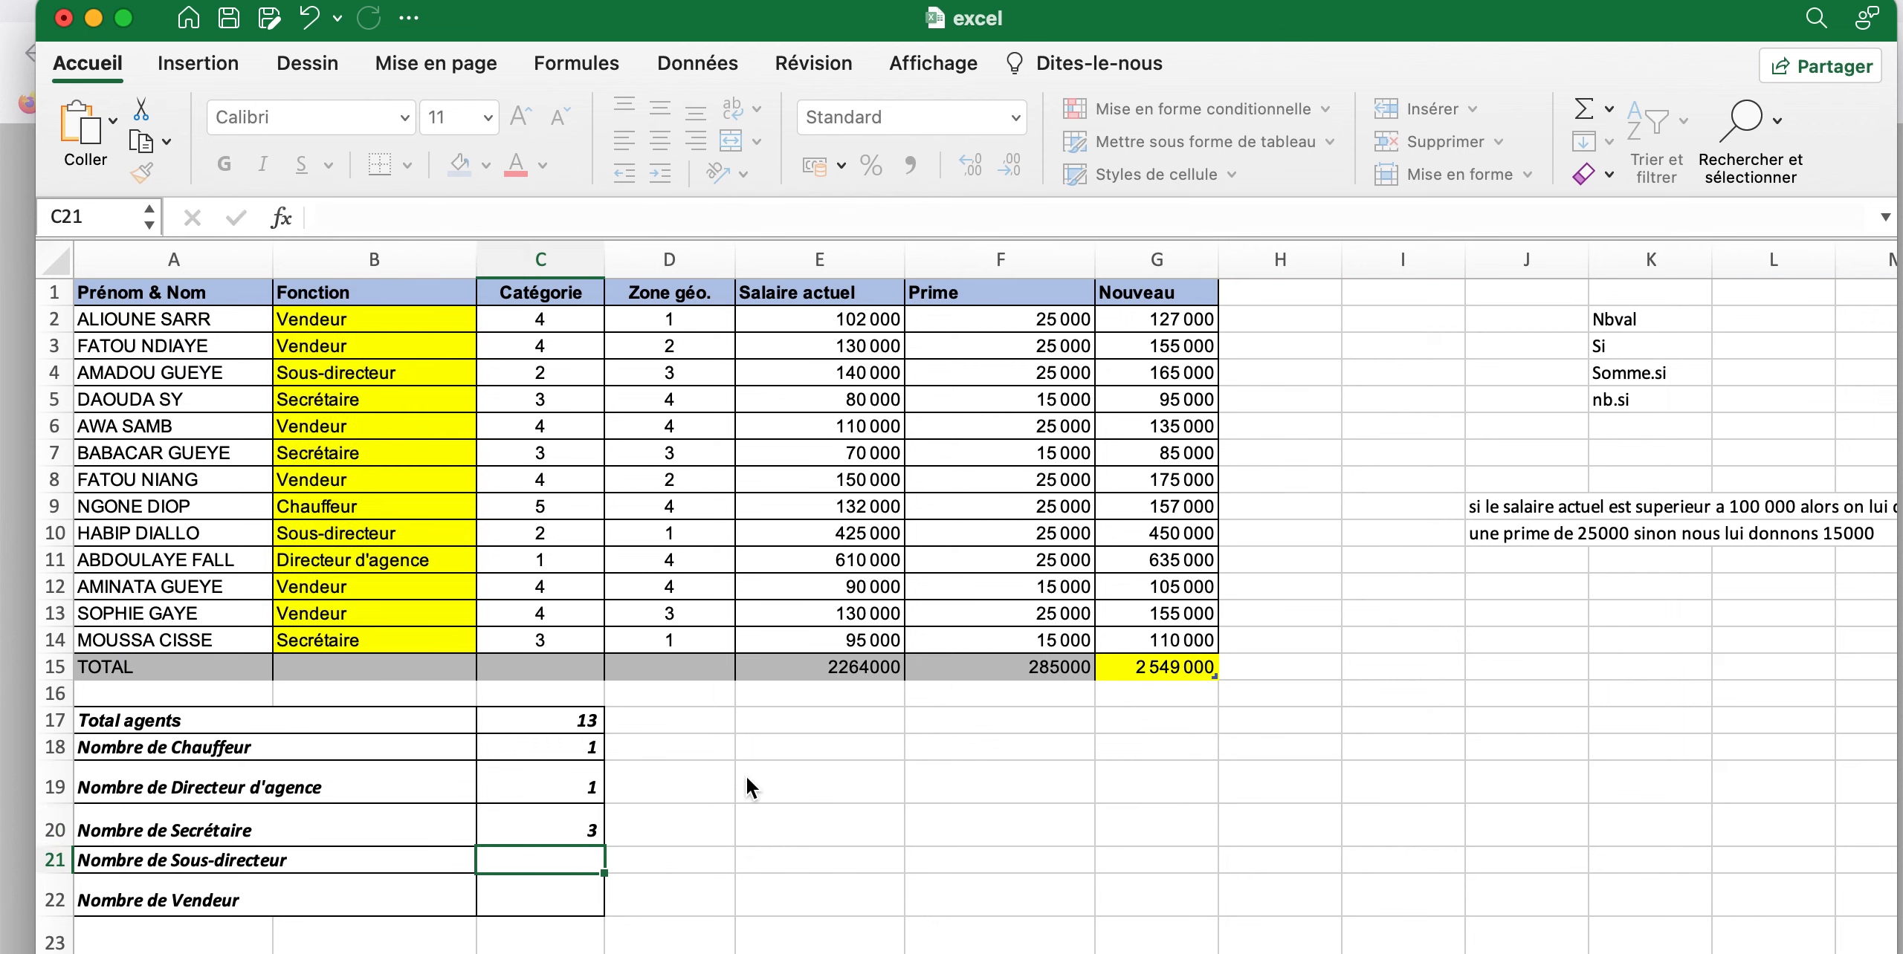
{"action": "left_click", "coordinate": [551, 827]}
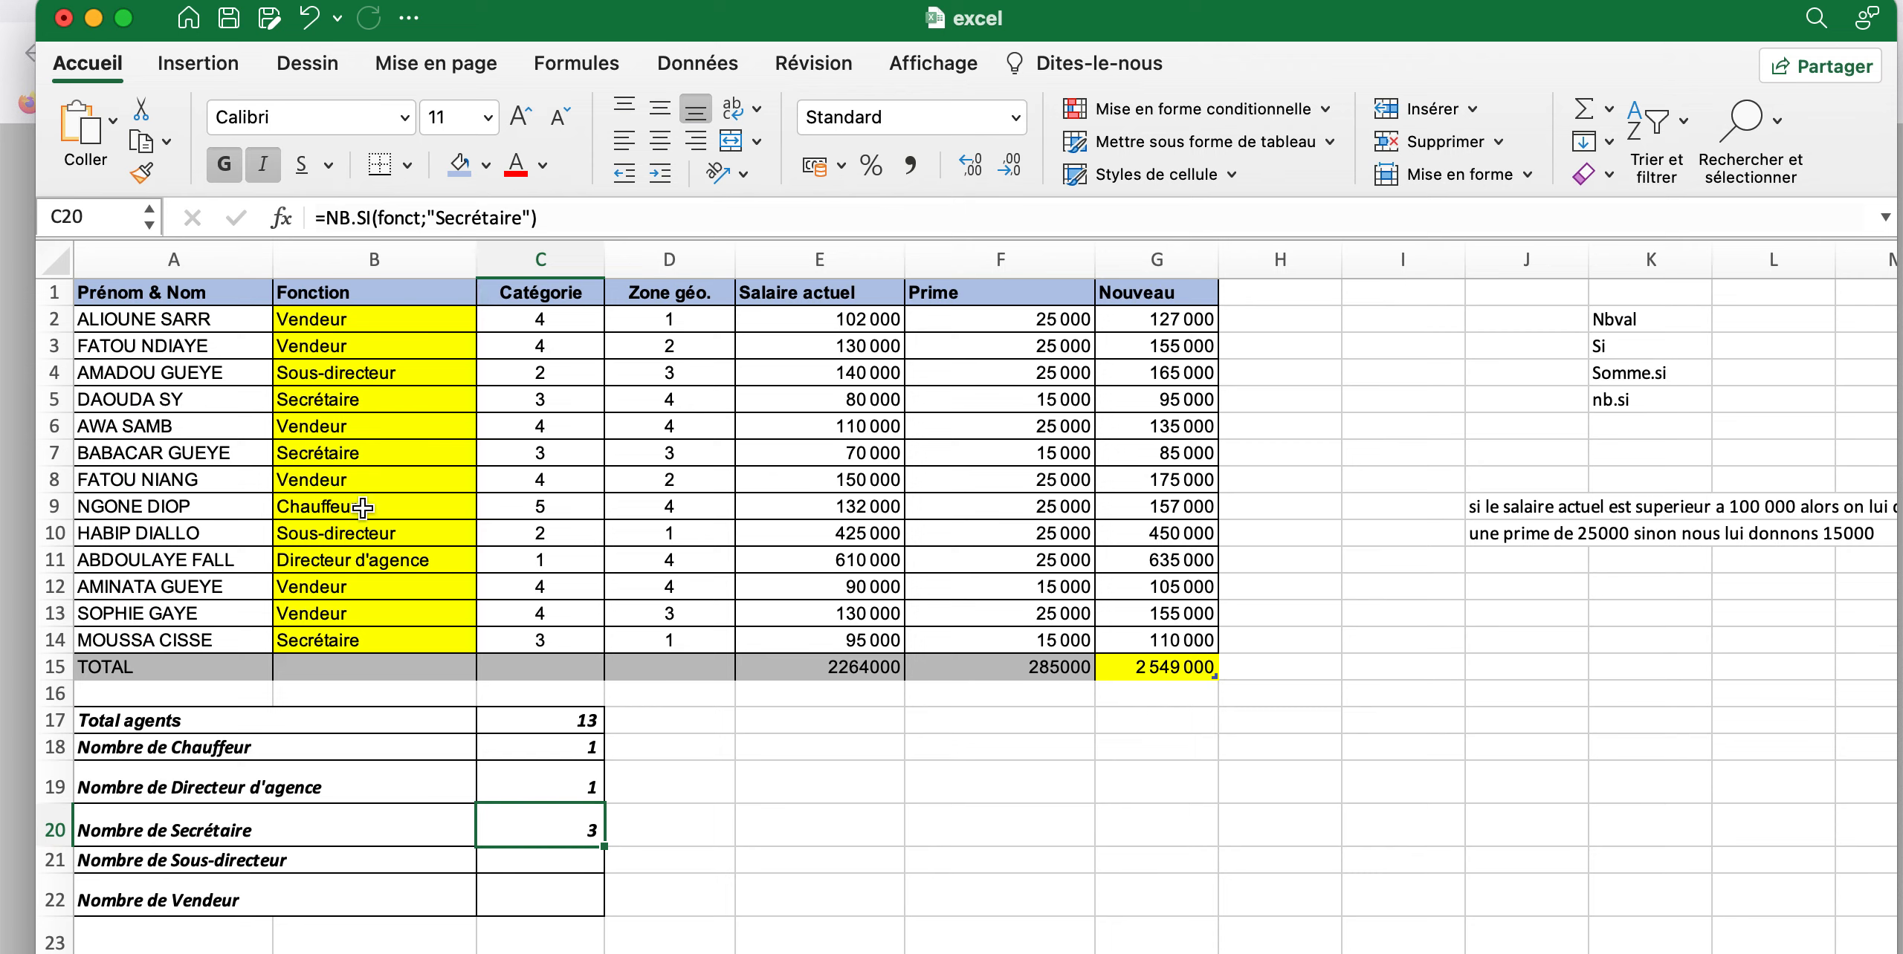
Start an NB.SI formula in C21 for Nombre de Sous-directeur, with the Fonction cells B2:B14 (fonct) as the range
{"action": "left_click", "coordinate": [545, 864]}
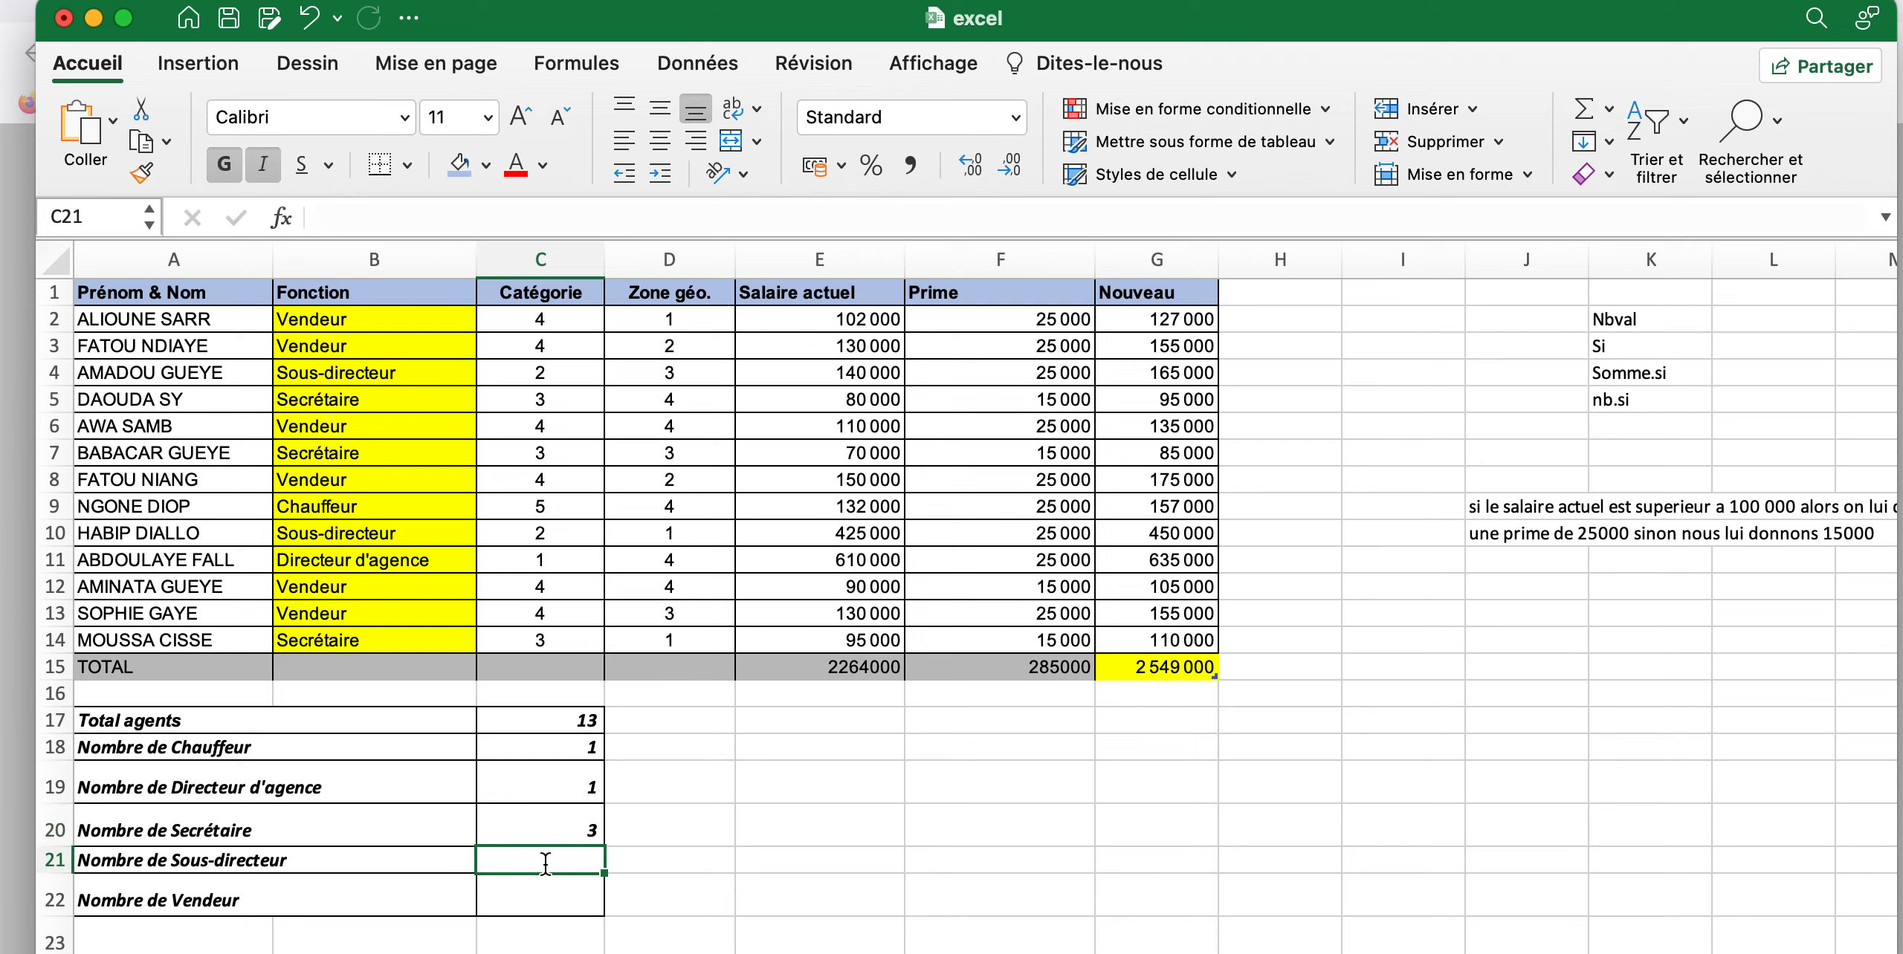
{"action": "type", "text": "=Nb"}
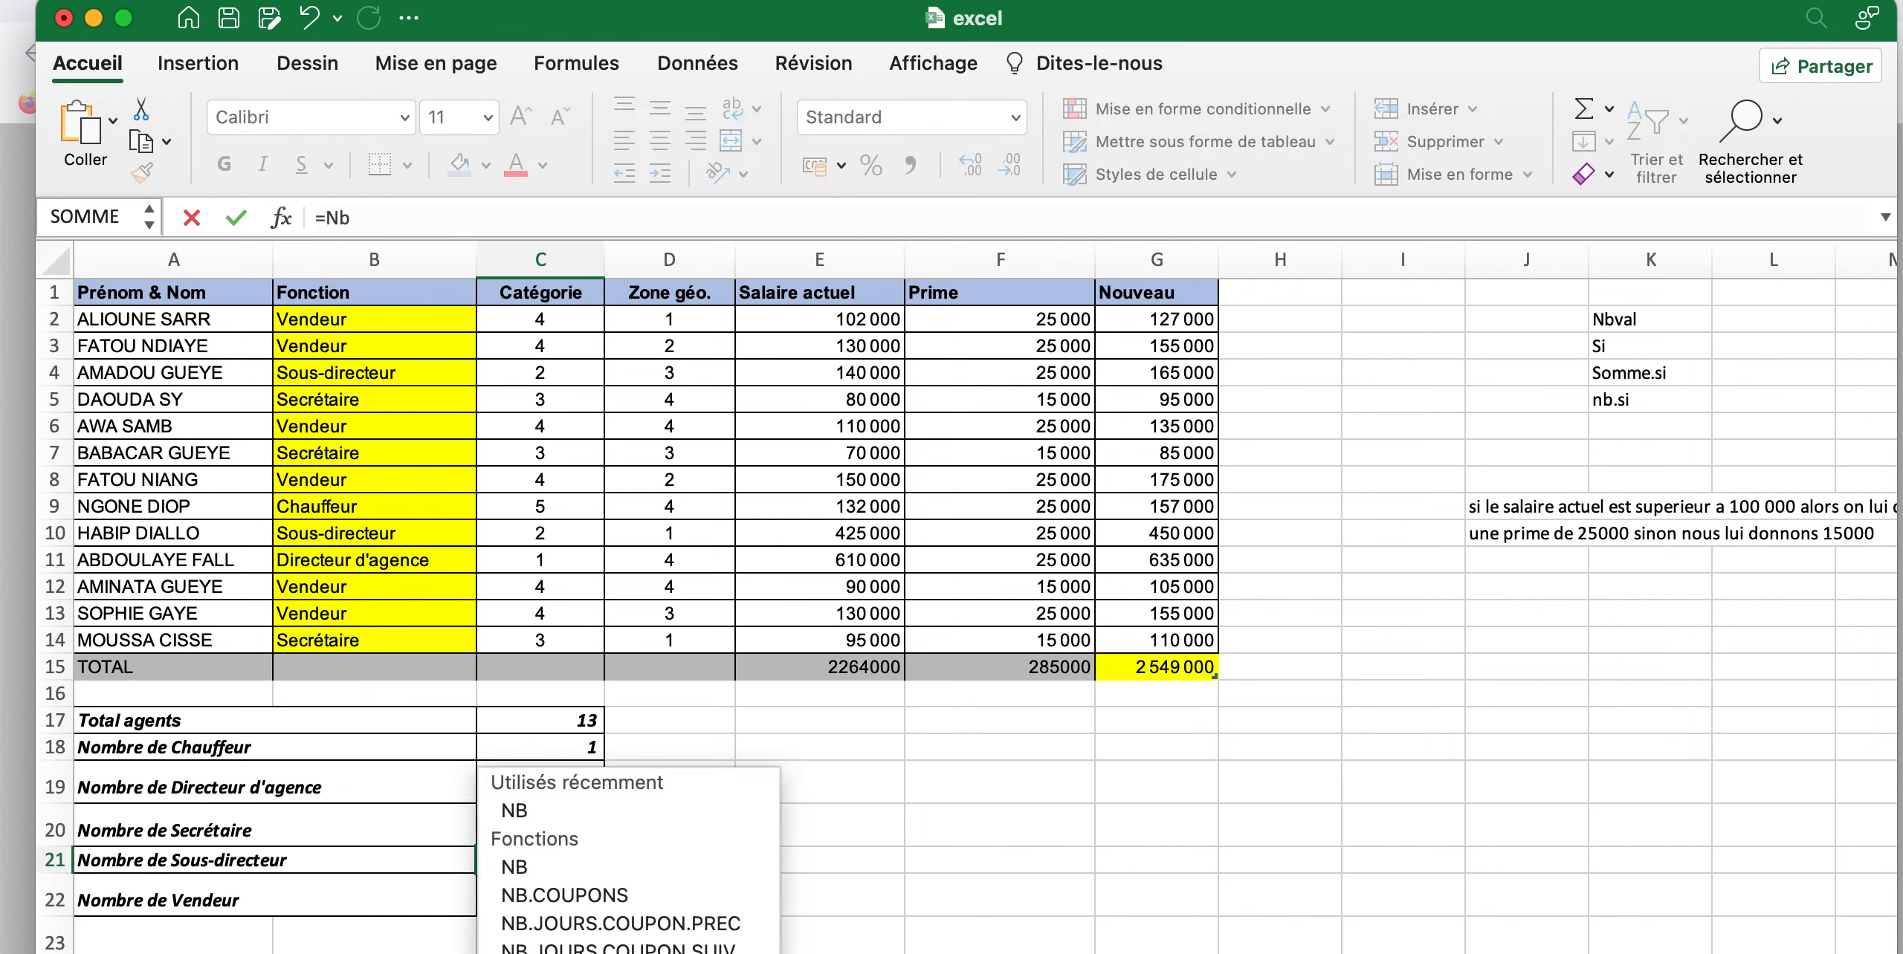
{"action": "type", "text": ".si"}
{"action": "key", "text": "Tab"}
{"action": "left_click_drag", "start_coordinate": [392, 327], "coordinate": [382, 637]}
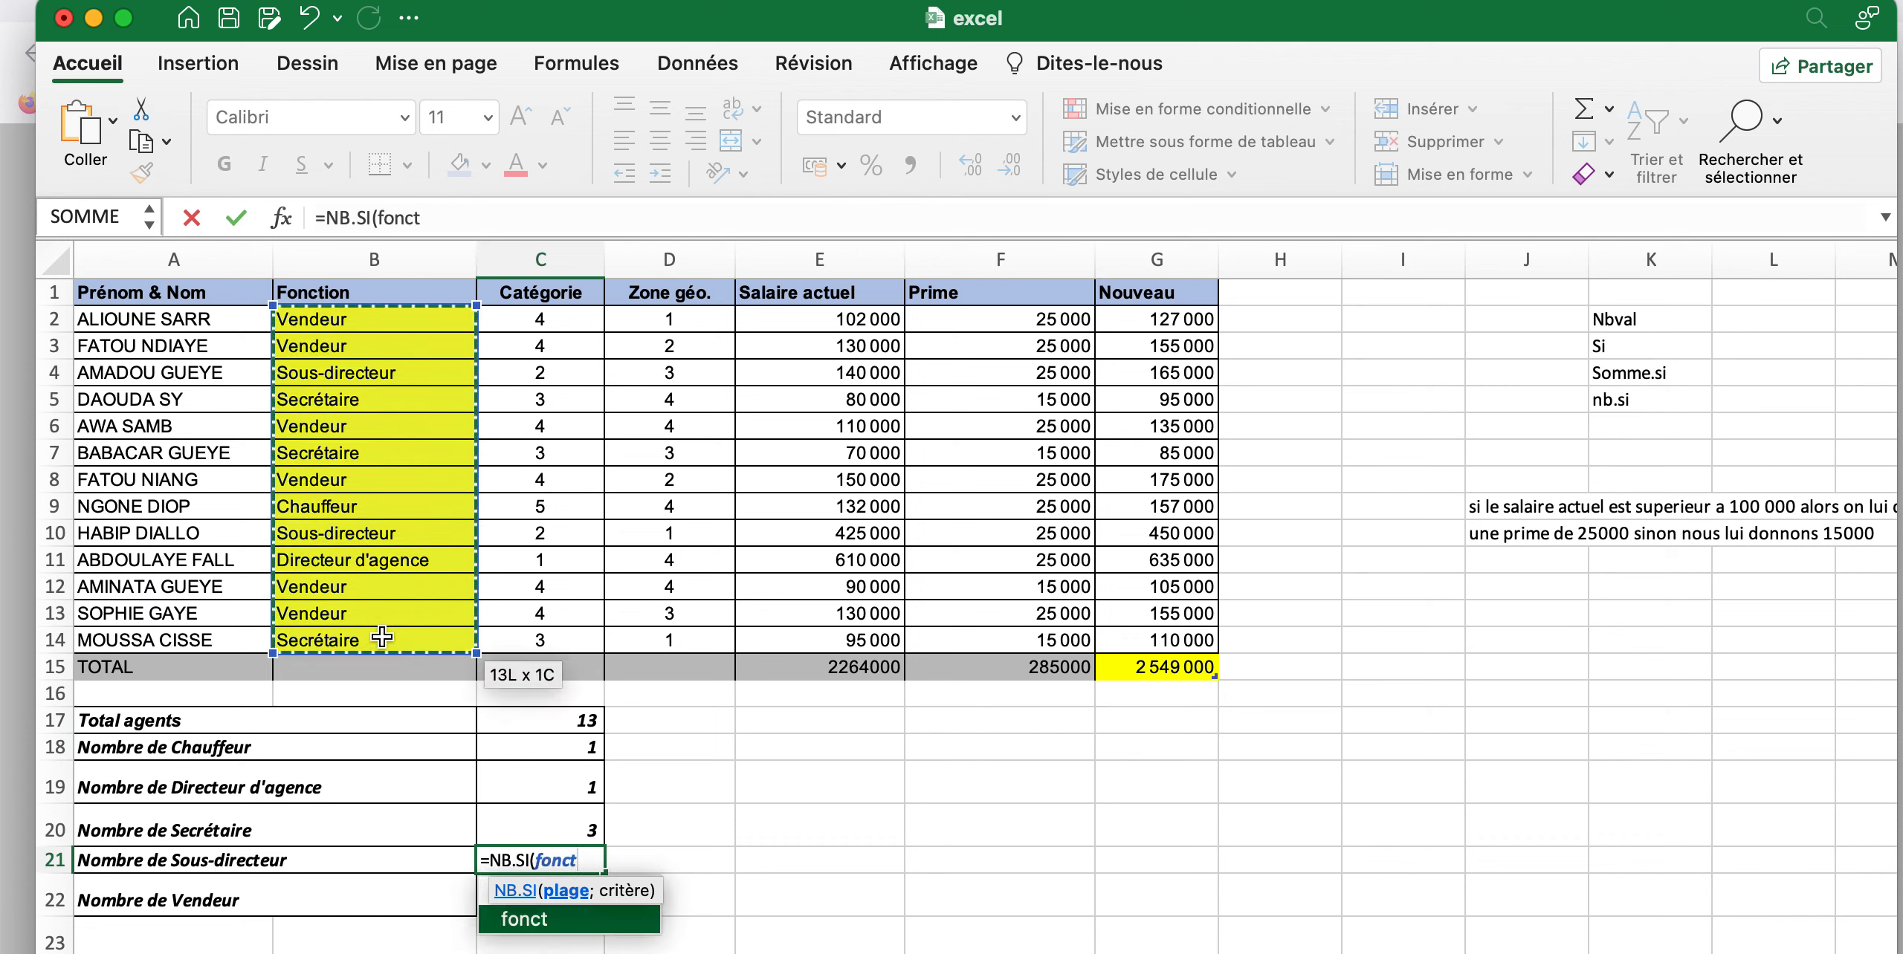
Complete the NB.SI formula in C21 with the criterion "Sous-directeur" and enter it
{"action": "type", "text": ";\"S"}
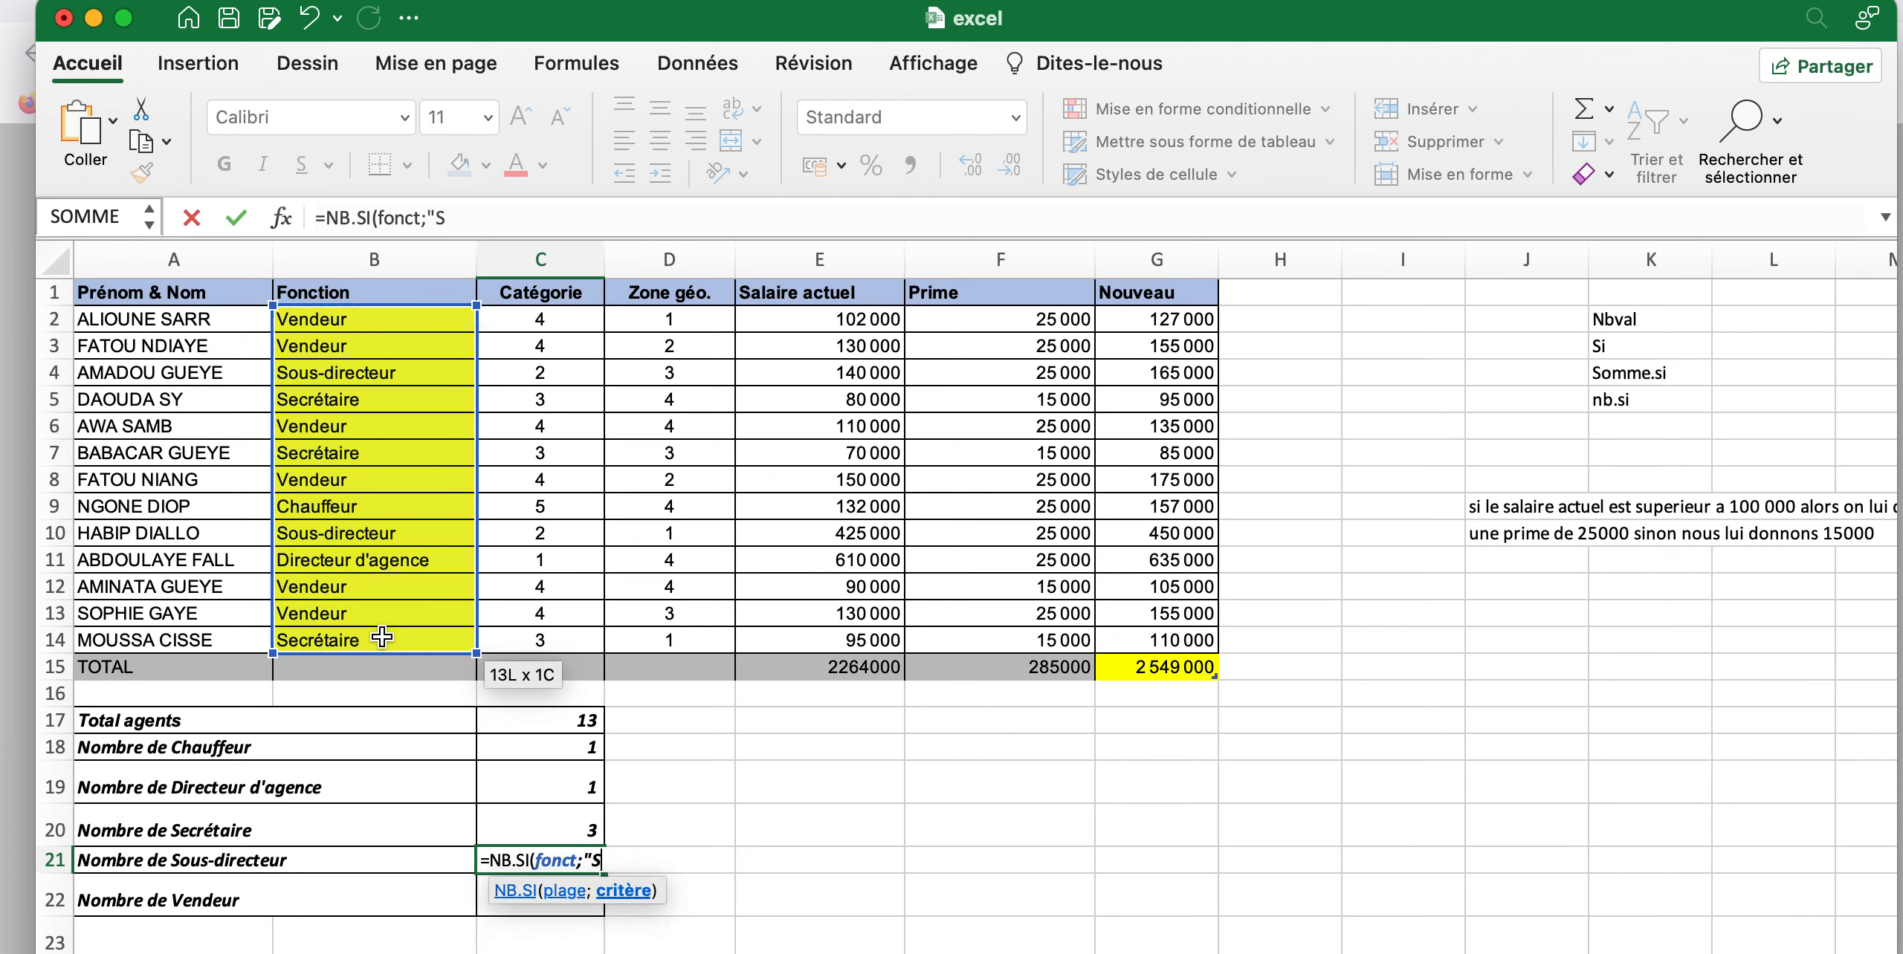
{"action": "type", "text": "ous-directeur"}
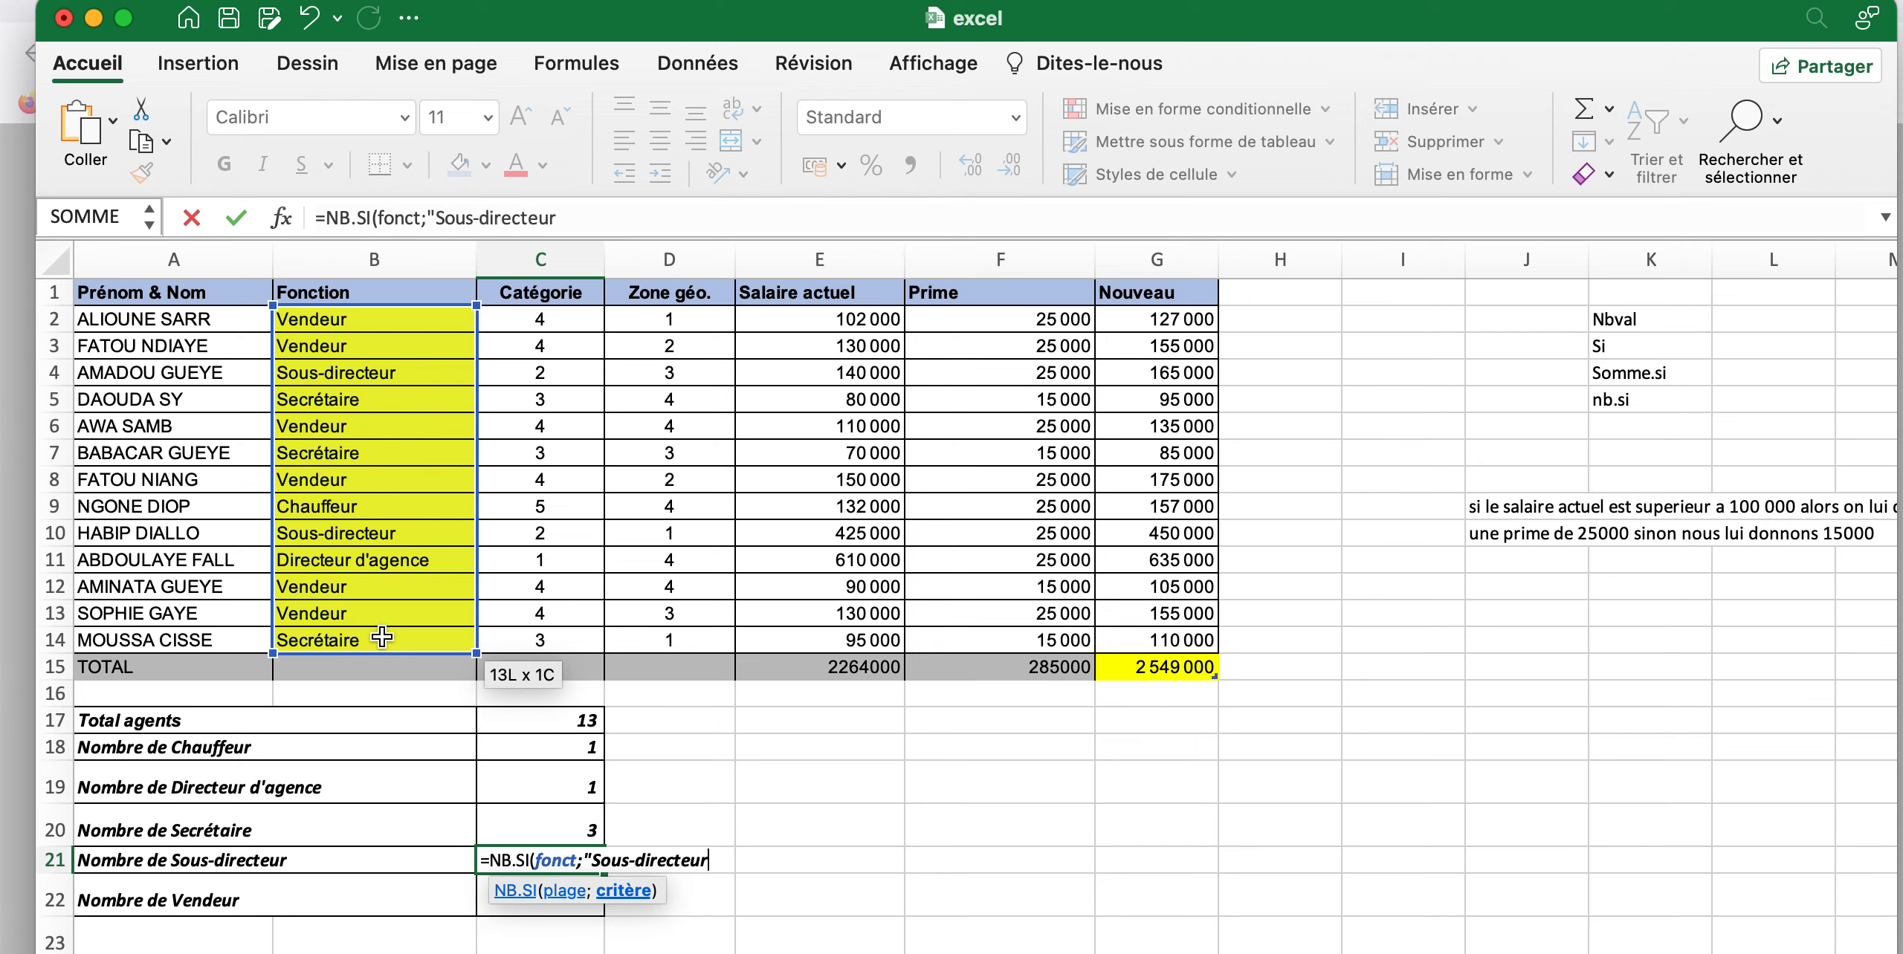
{"action": "type", "text": "\")"}
{"action": "key", "text": "Return"}
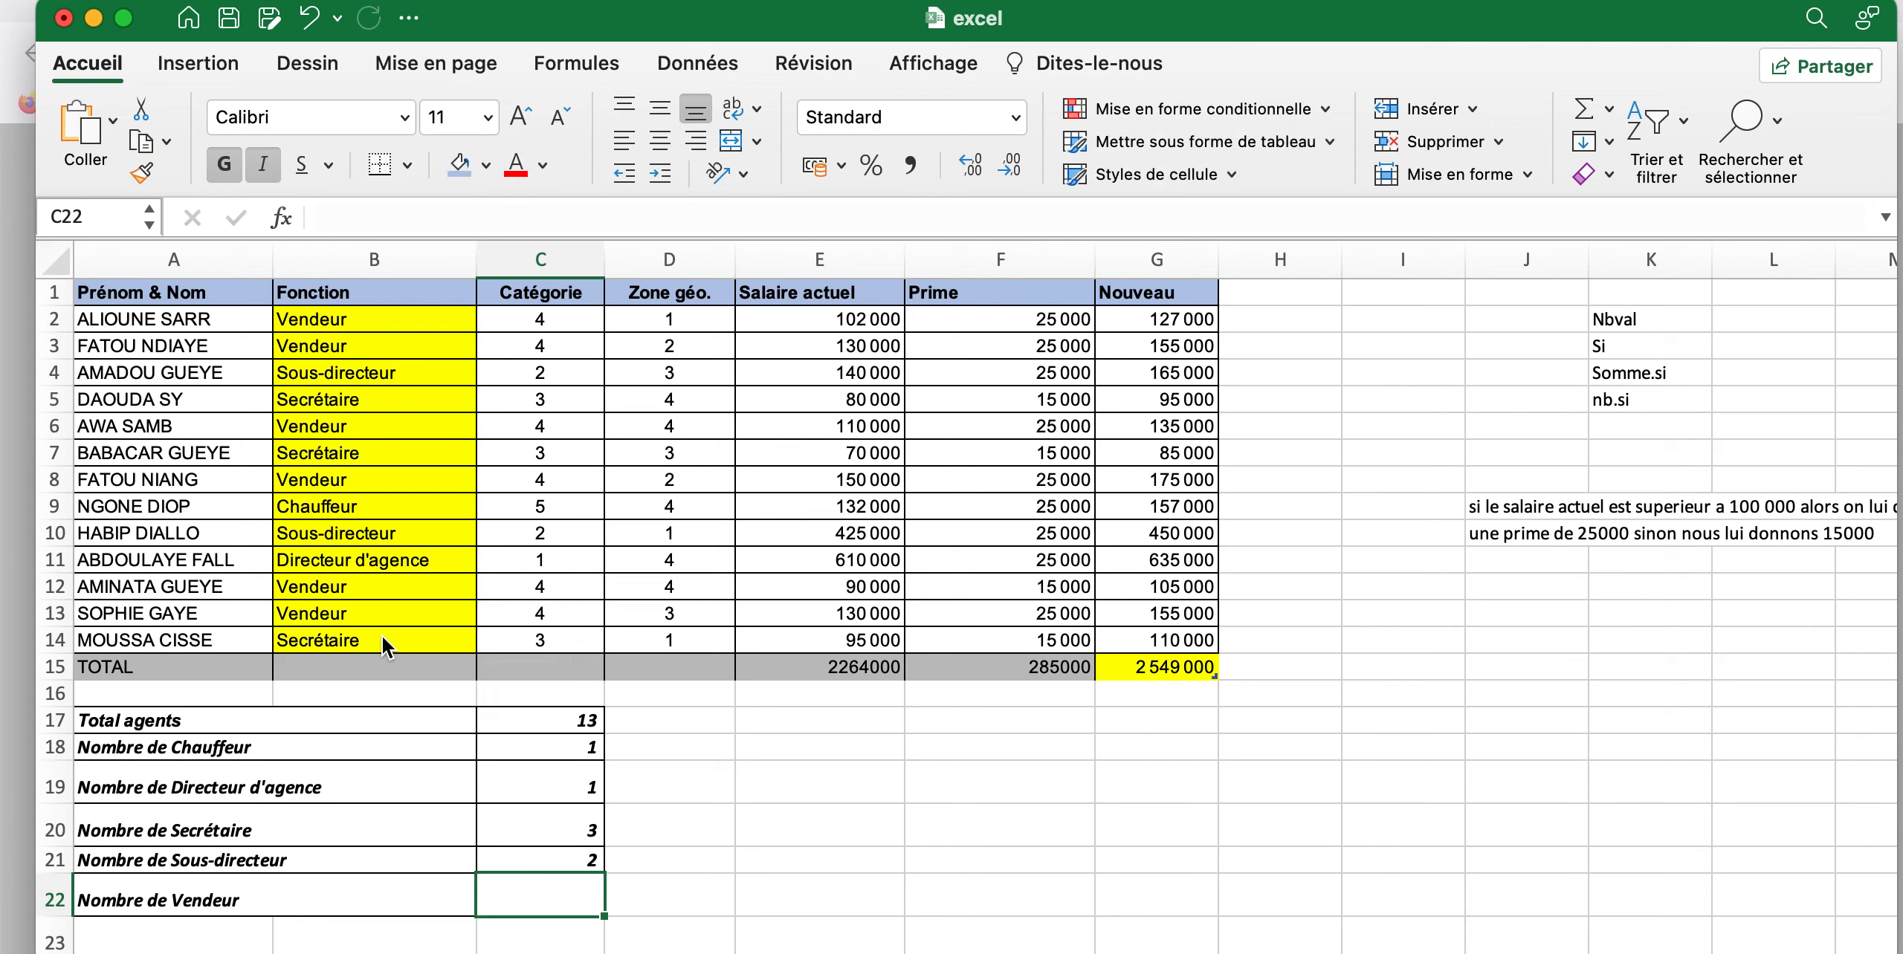
Start an NB.SI formula in C22 for Nombre de Vendeur, with the Fonction cells B2:B14 (fonct) as the range
{"action": "type", "text": "="}
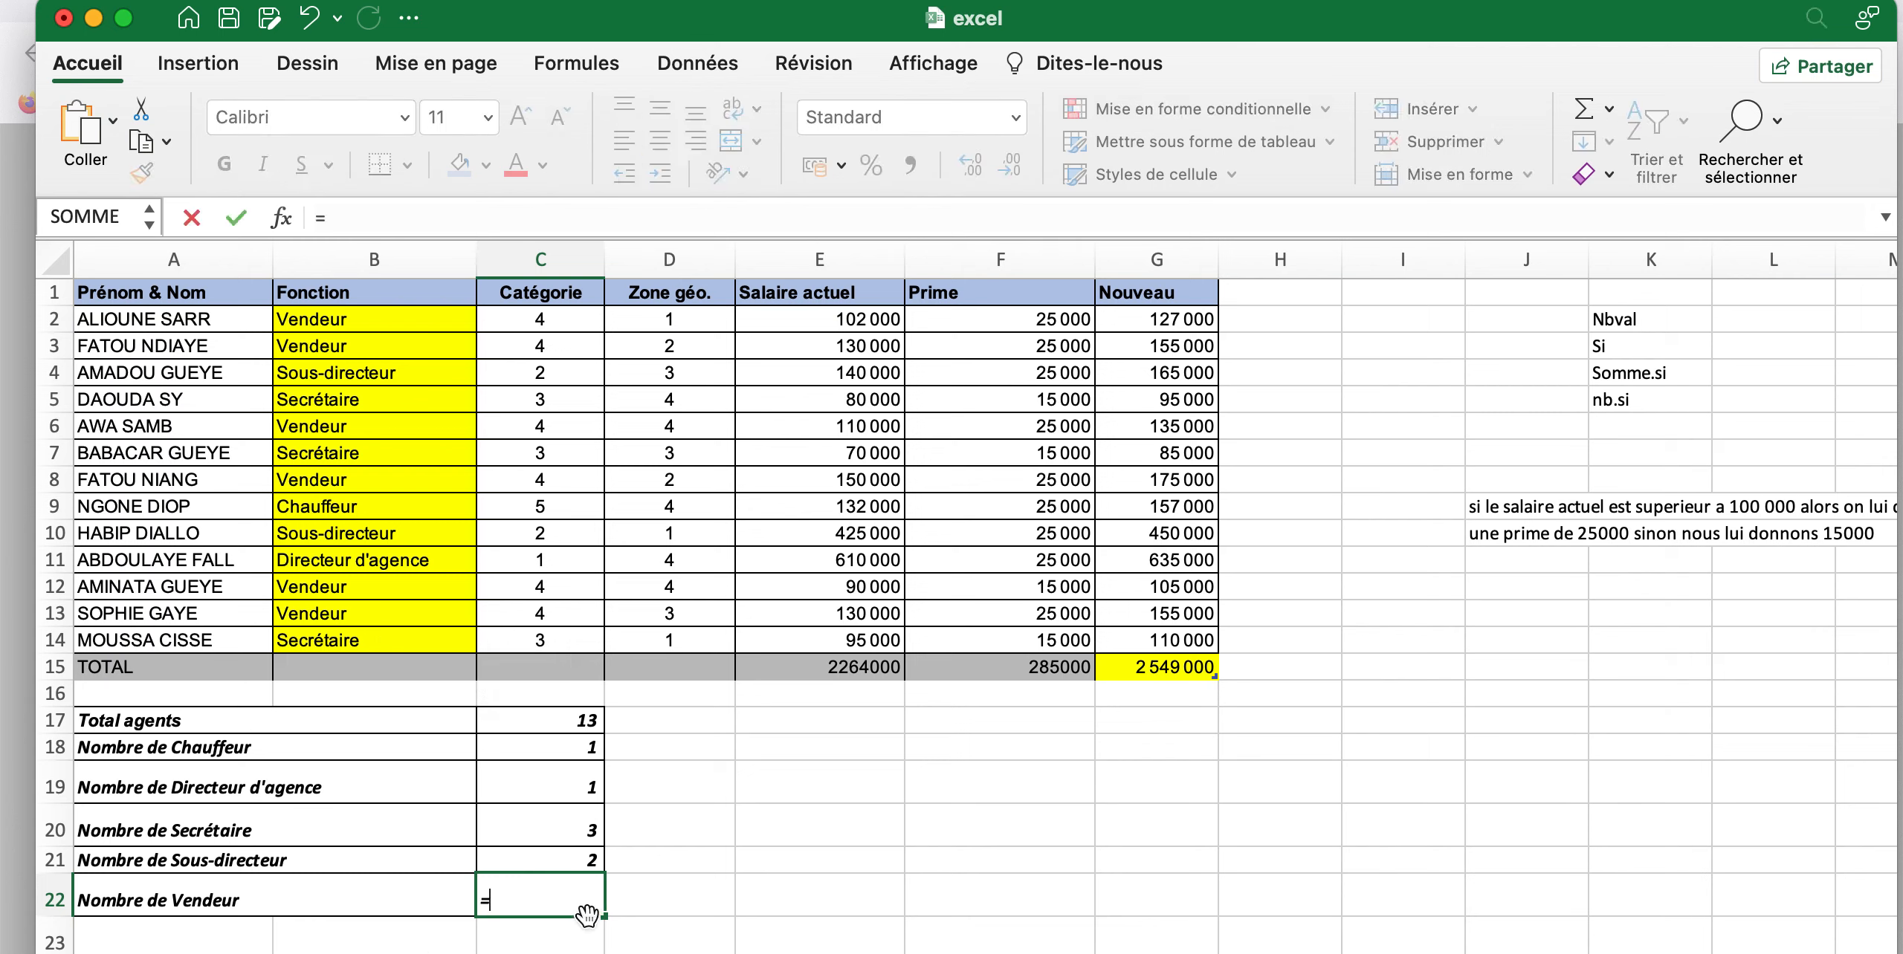
{"action": "type", "text": "no"}
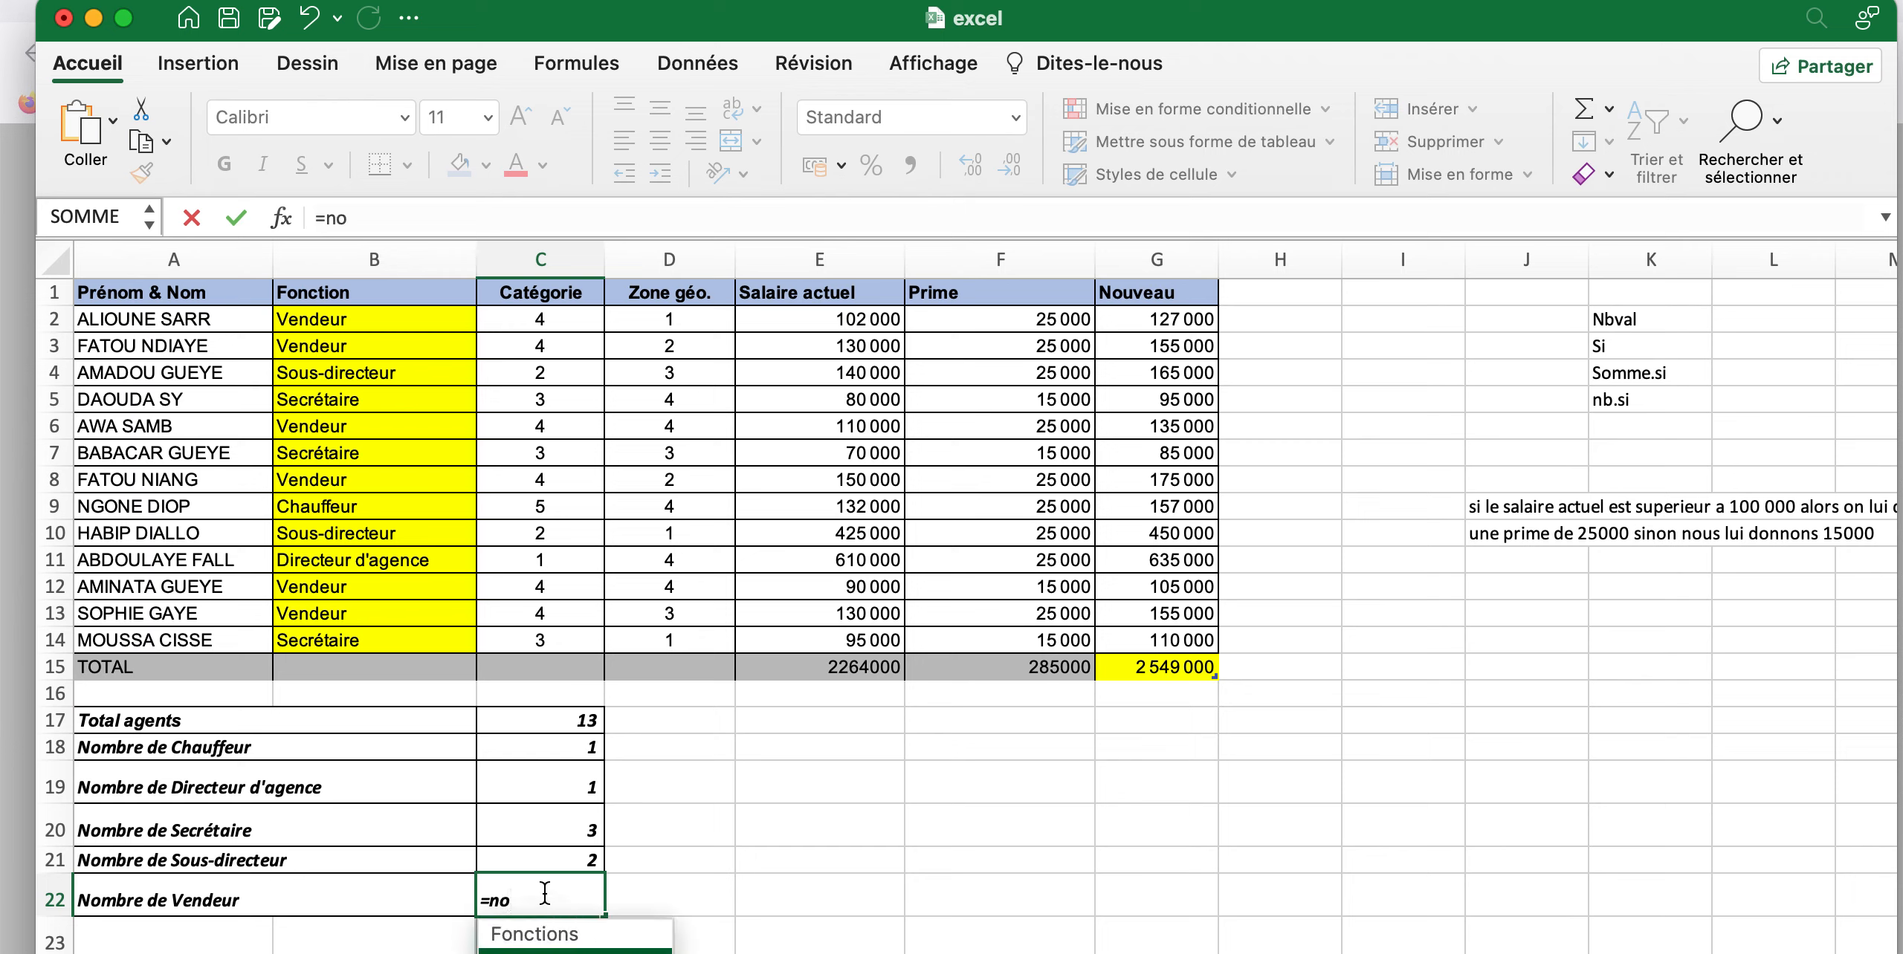
{"action": "key", "text": "BackSpace"}
{"action": "type", "text": "b"}
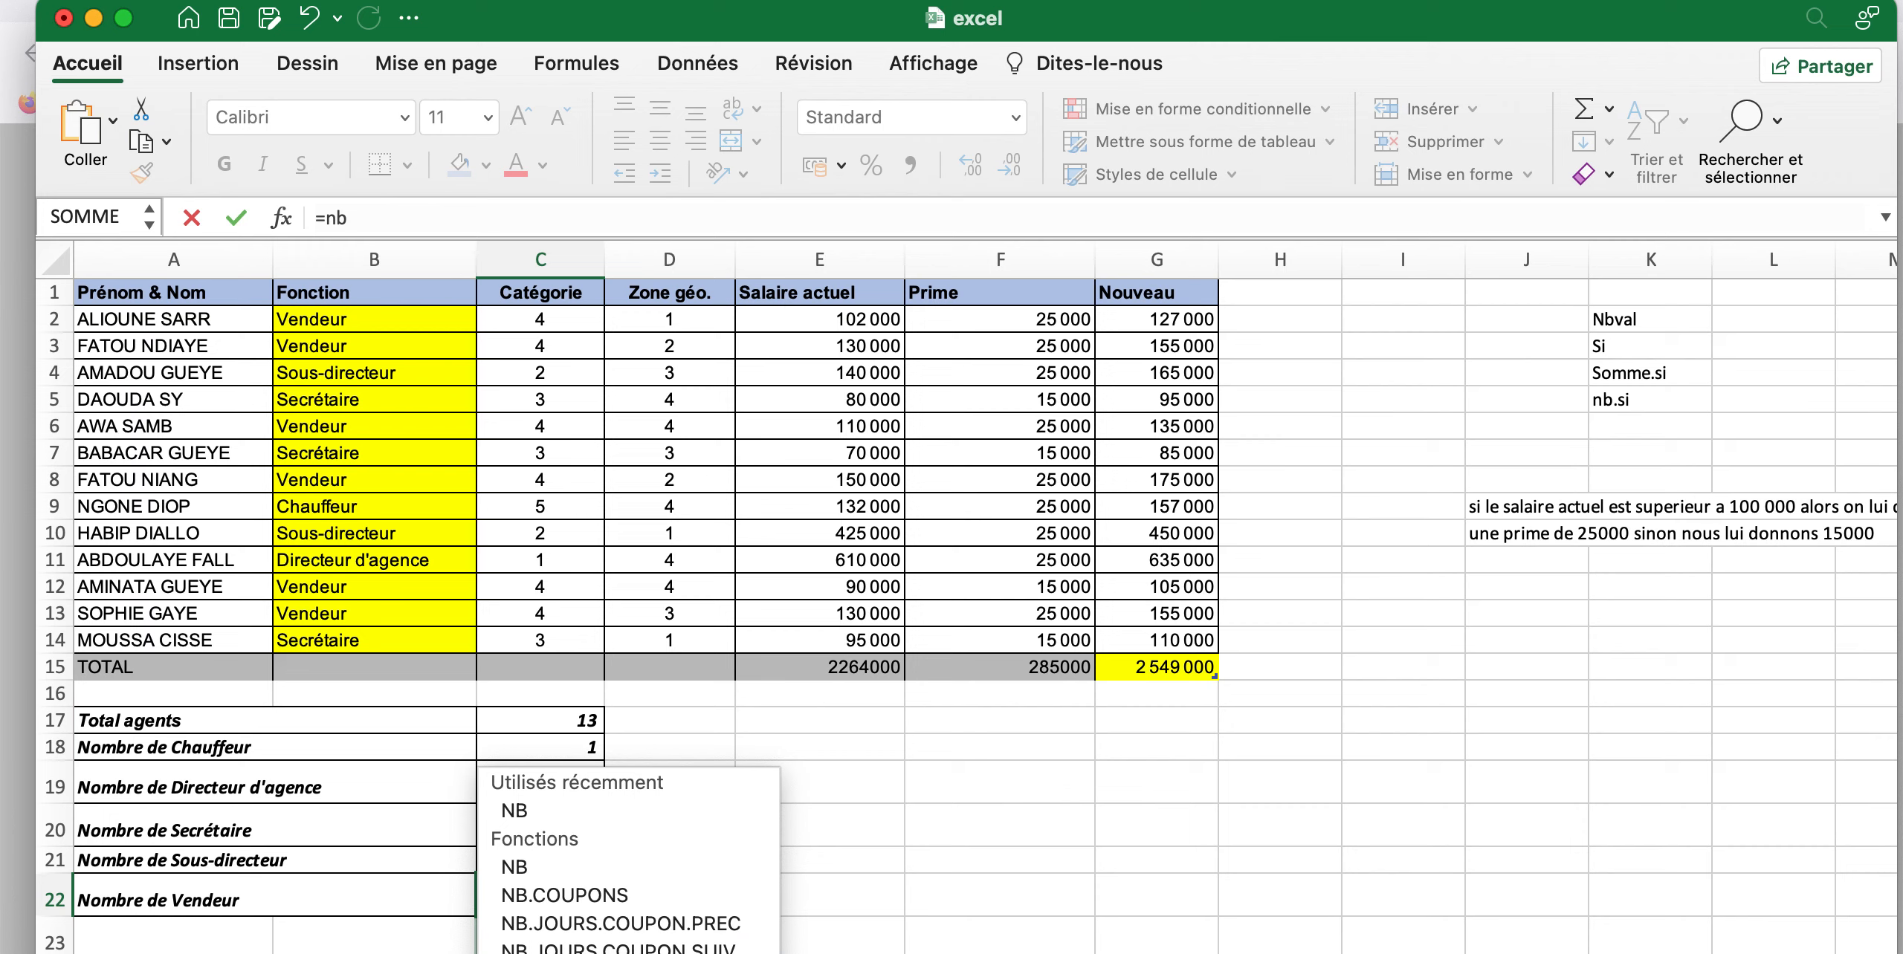
{"action": "type", "text": ".si"}
{"action": "key", "text": "Tab"}
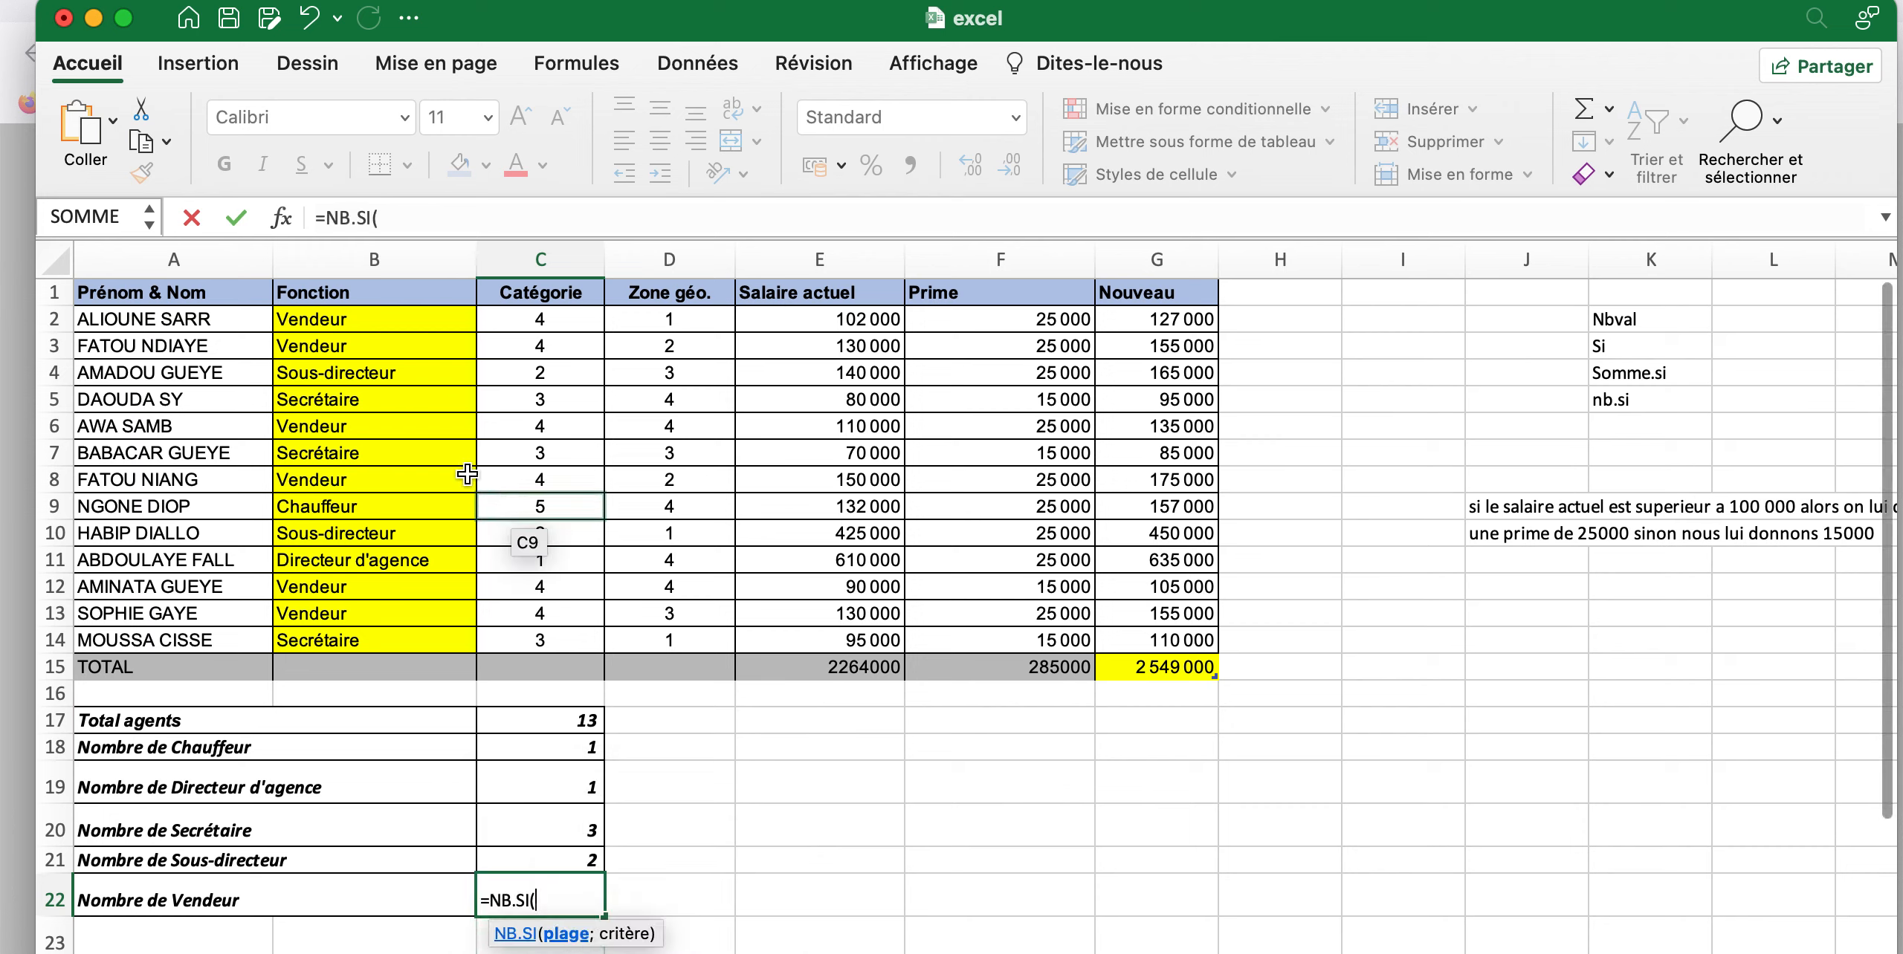
{"action": "left_click_drag", "start_coordinate": [382, 321], "coordinate": [401, 482]}
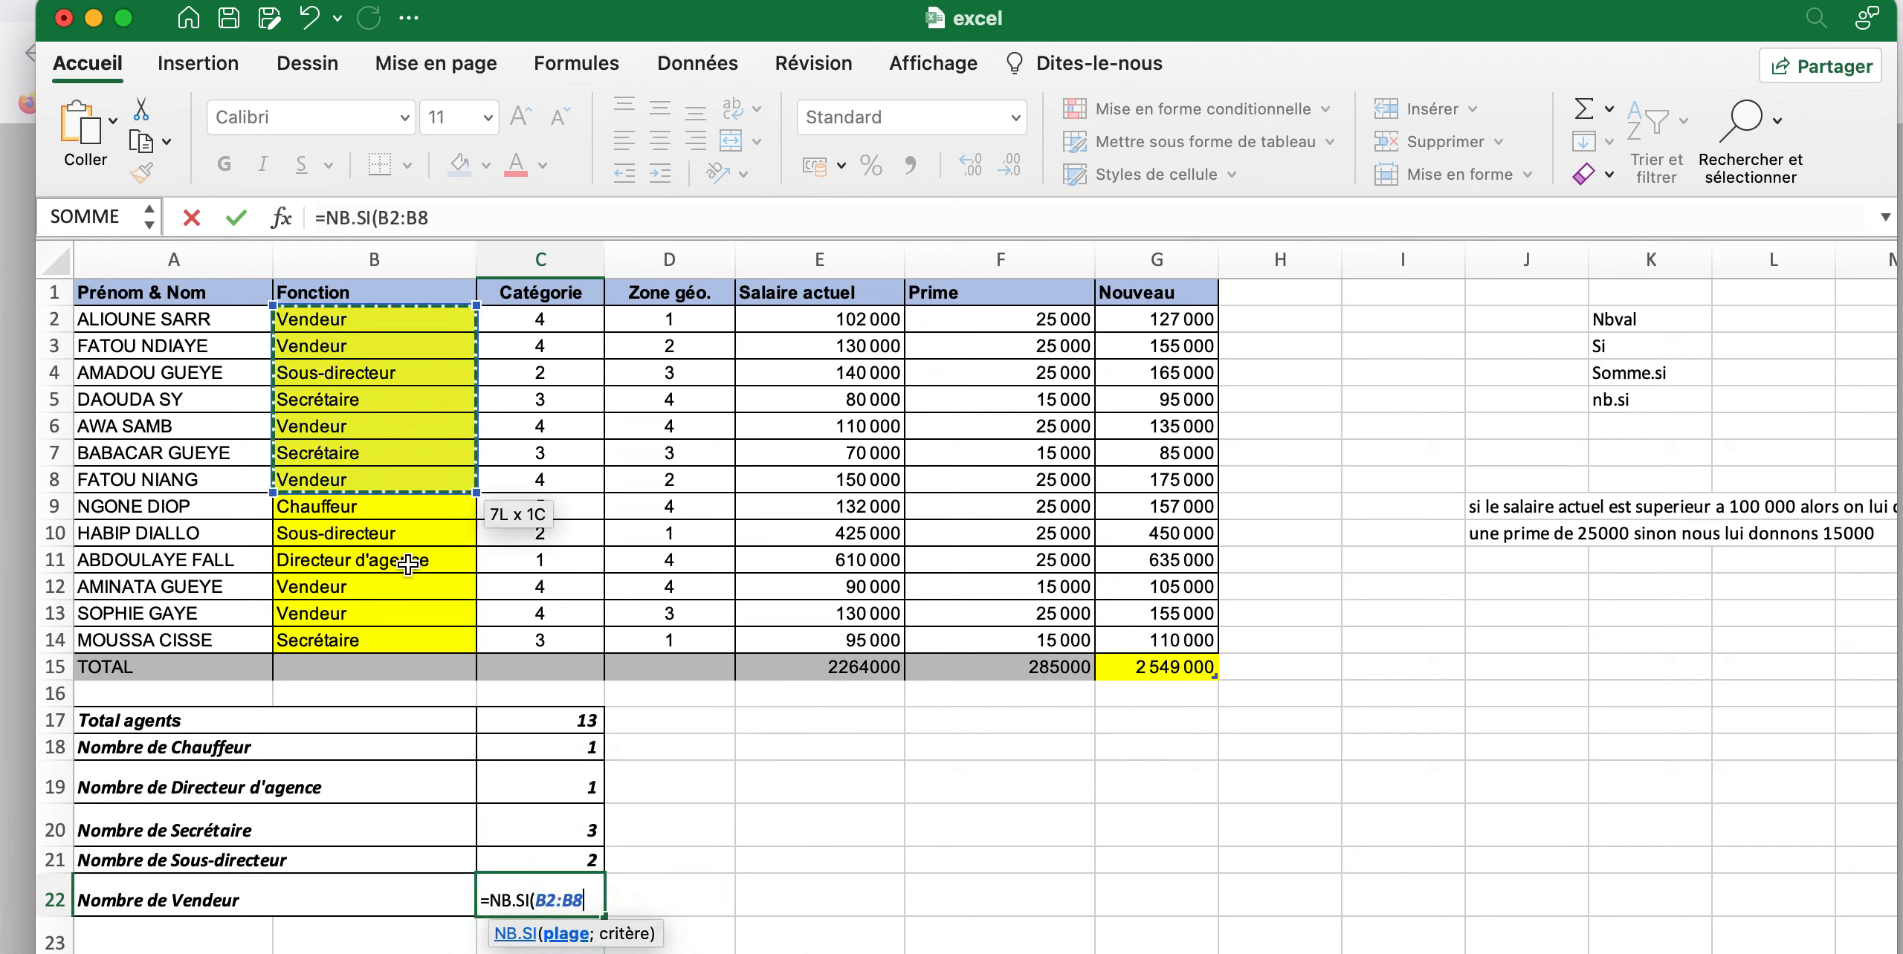
{"action": "left_click_drag", "start_coordinate": [408, 565], "coordinate": [399, 635]}
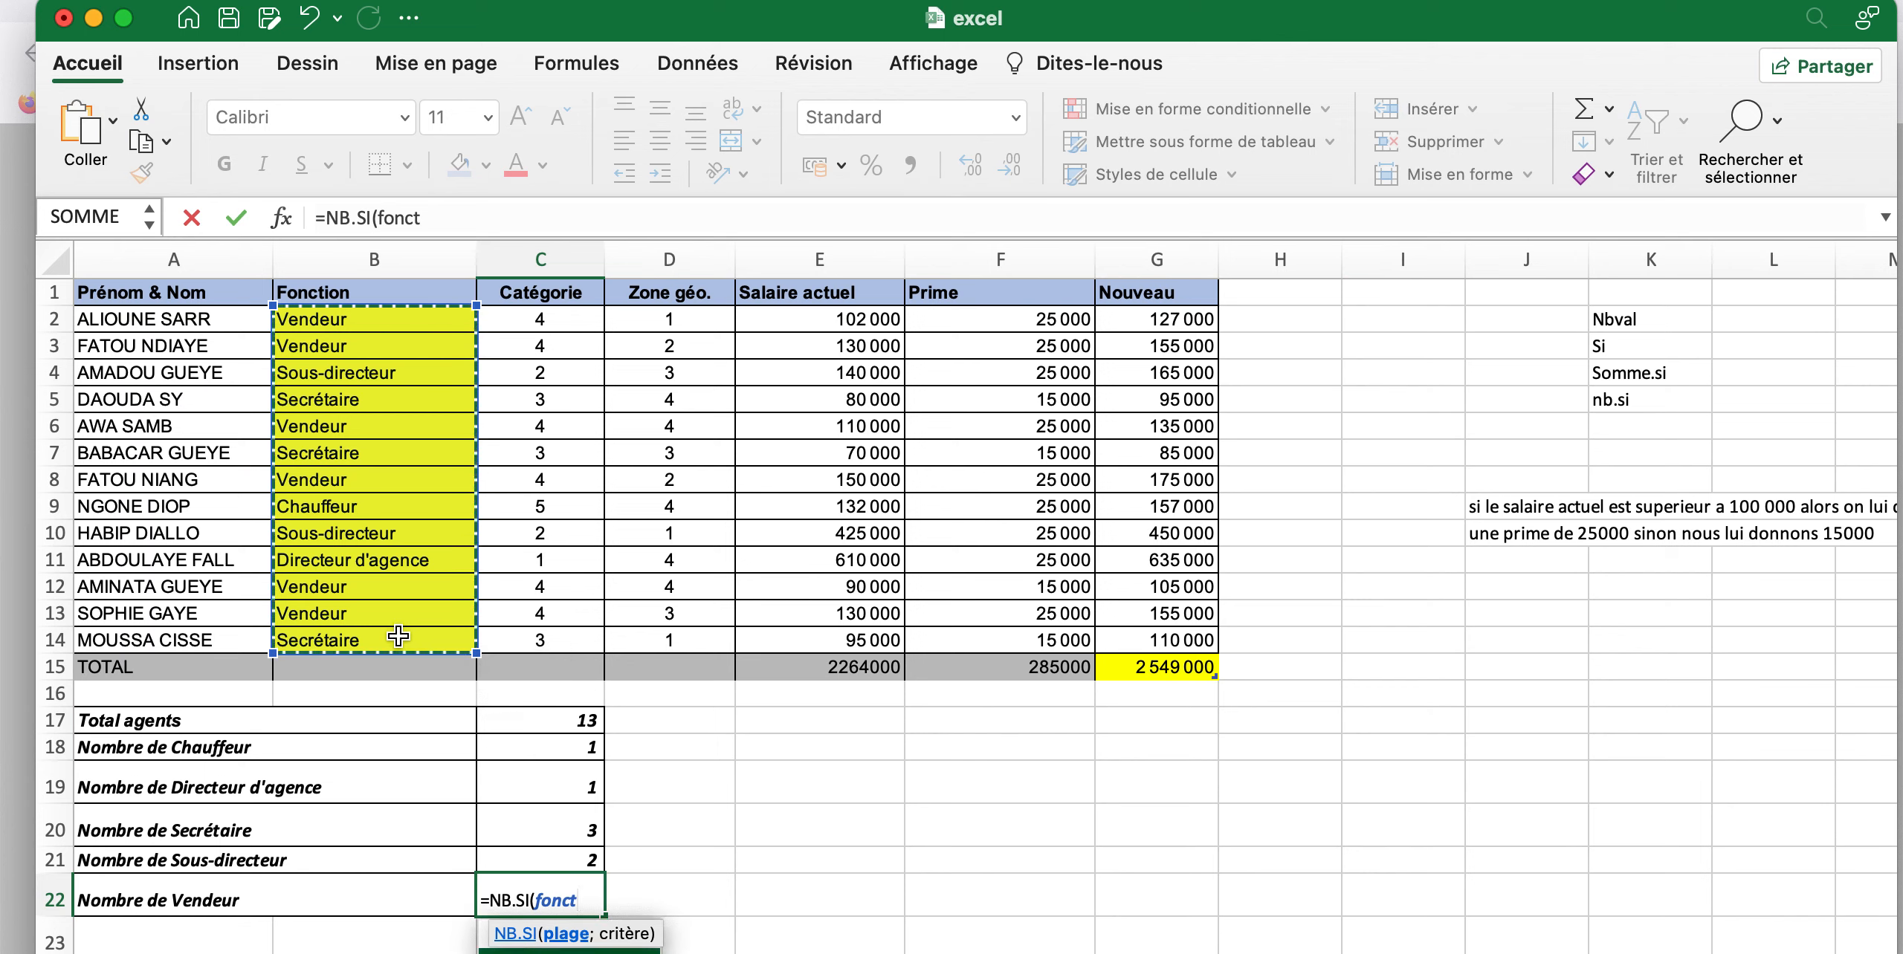
Complete the NB.SI formula in C22 with the criterion "Vendeur" and enter it
{"action": "type", "text": ";"}
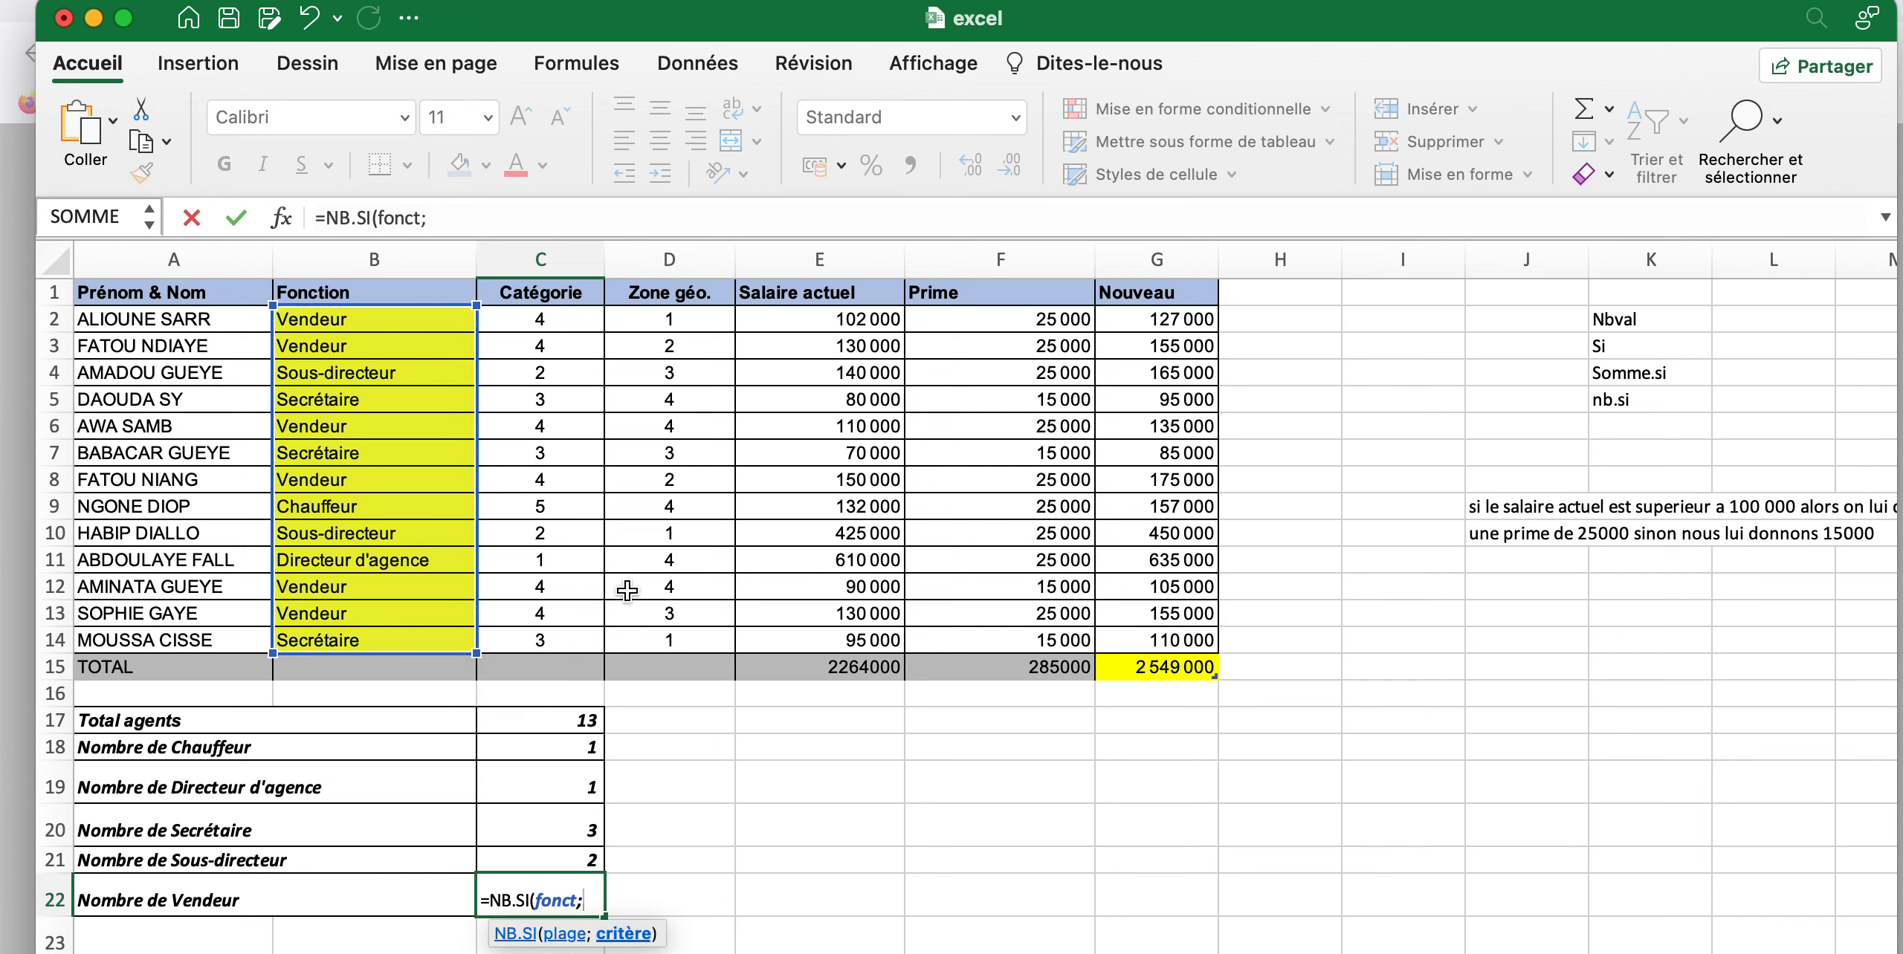
{"action": "type", "text": "\"Vendeur\""}
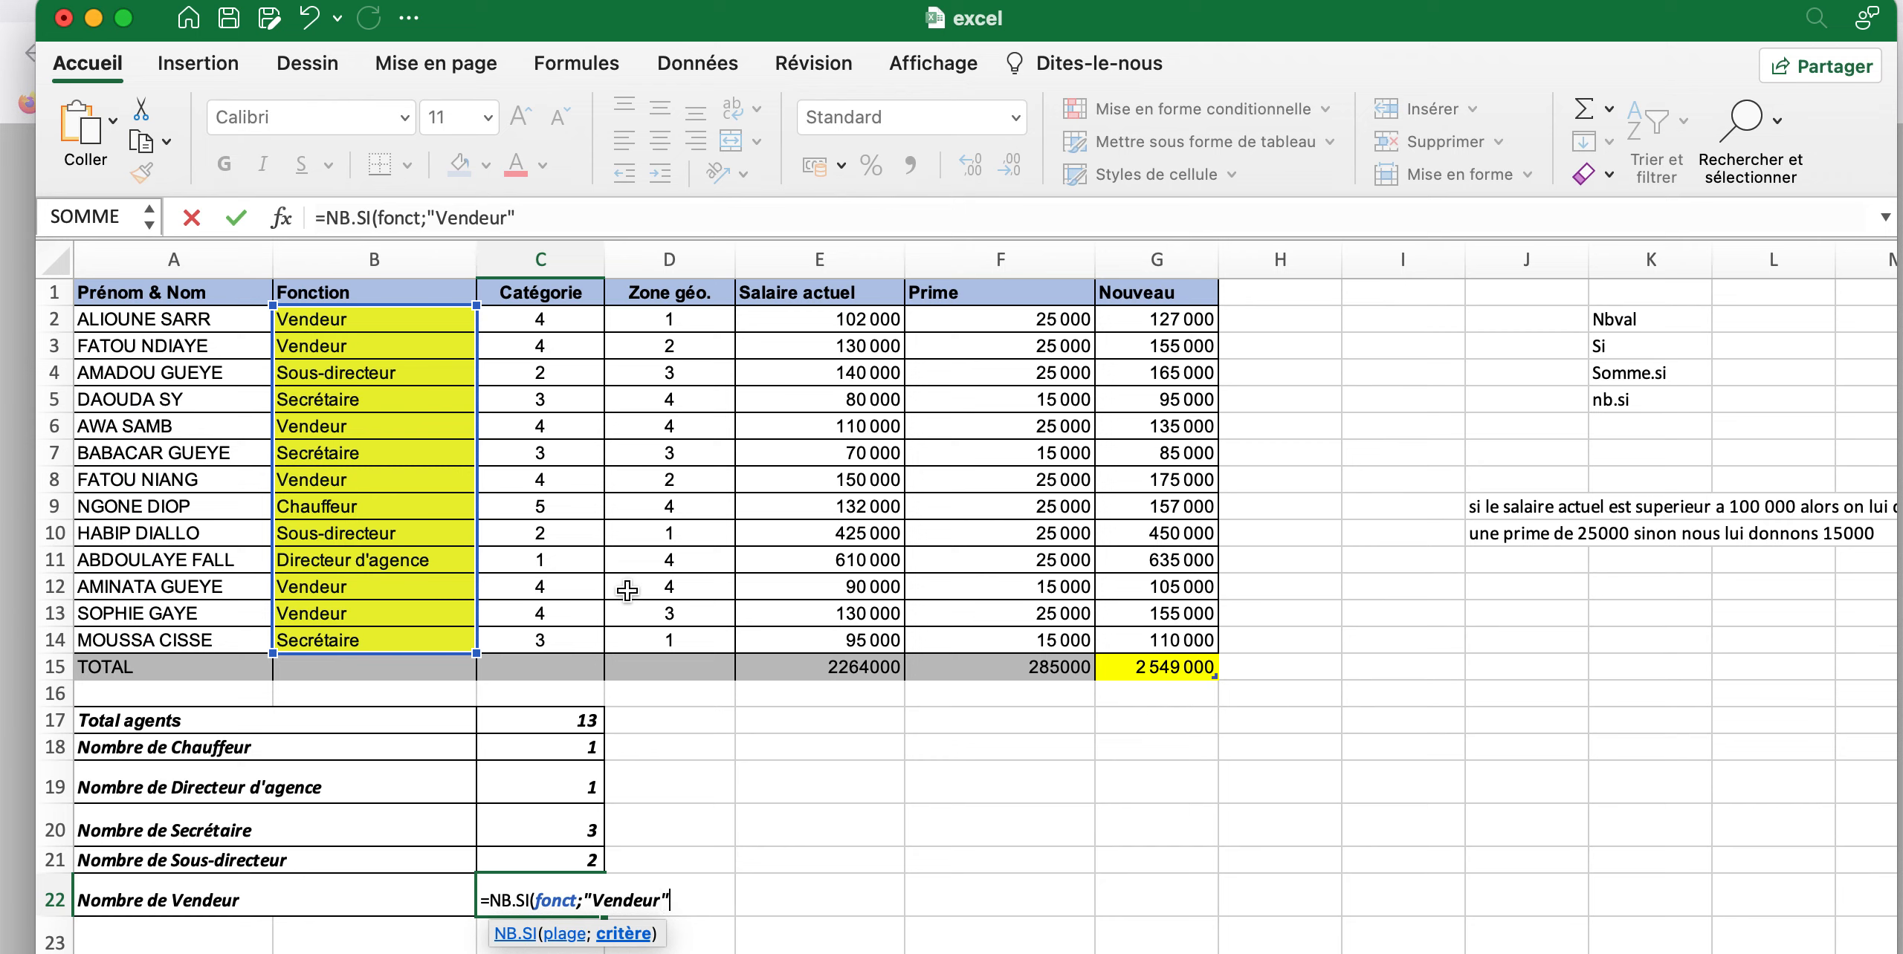
{"action": "type", "text": ")"}
{"action": "key", "text": "Return"}
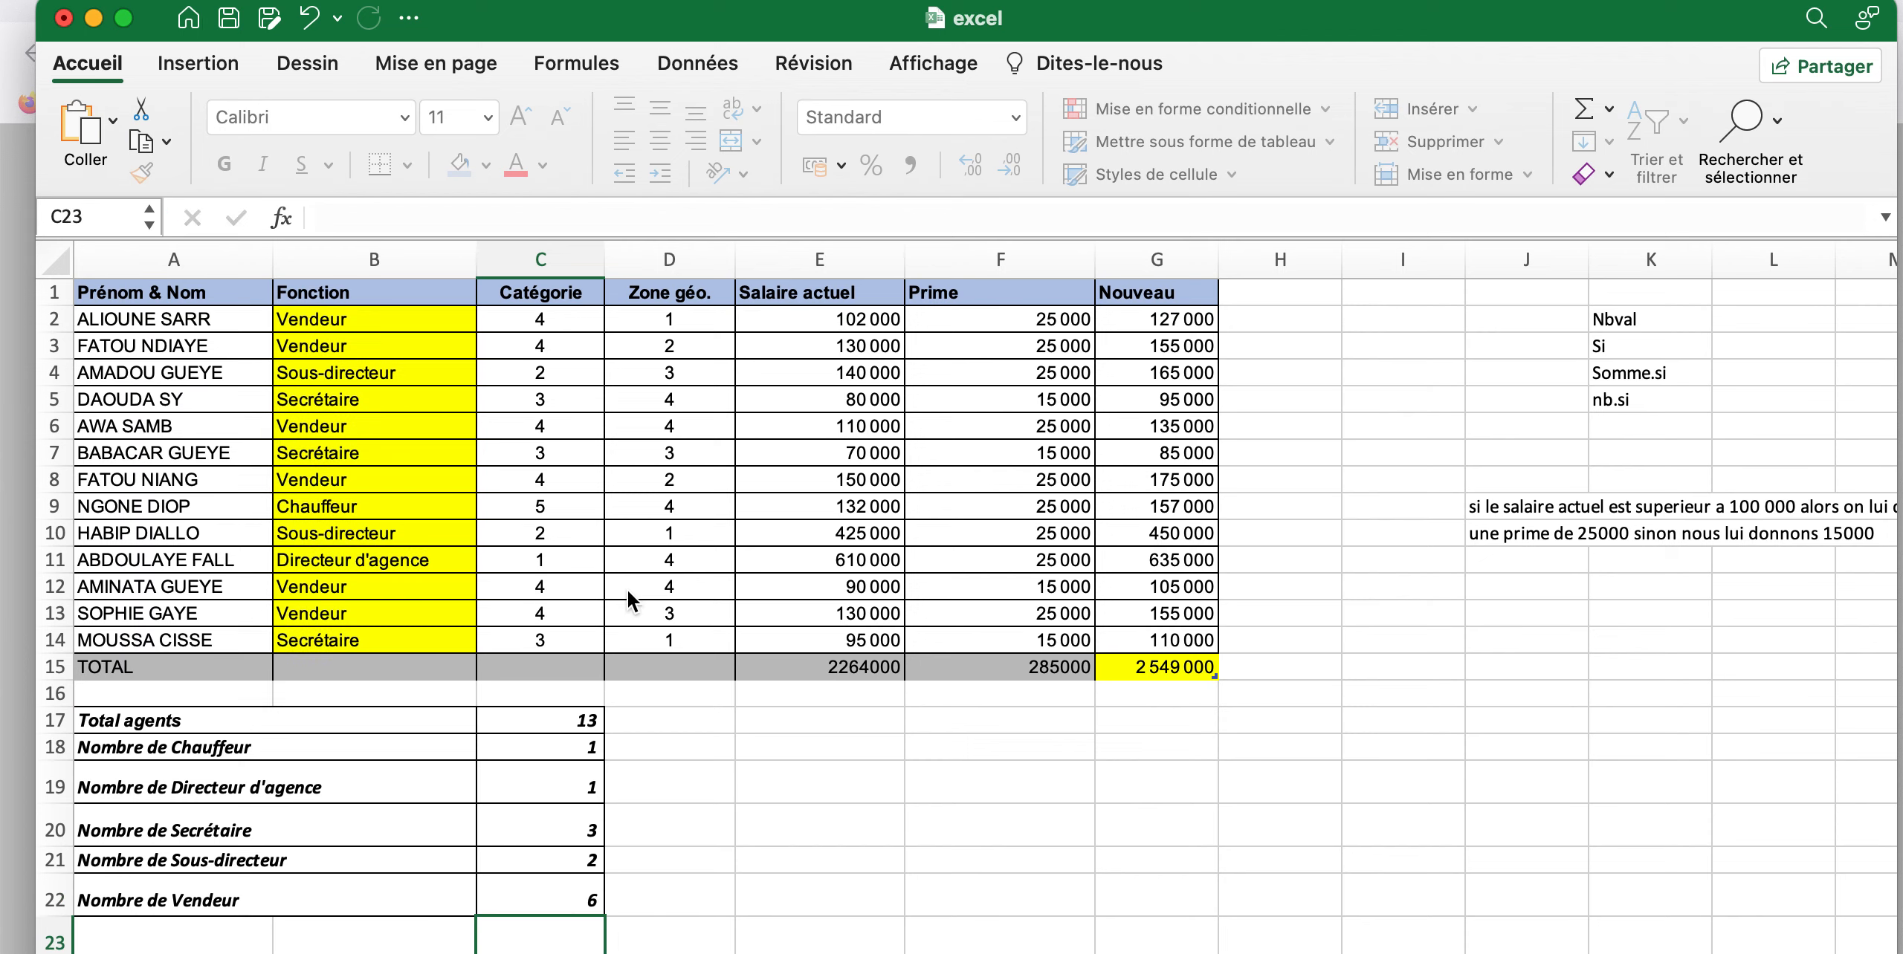
Start an NB.SI formula in C24 for the number of agents whose new salary exceeds 150000
{"action": "scroll", "coordinate": [840, 770], "scroll_direction": "down", "scroll_amount": 2}
{"action": "scroll", "coordinate": [841, 770], "scroll_direction": "down", "scroll_amount": 3}
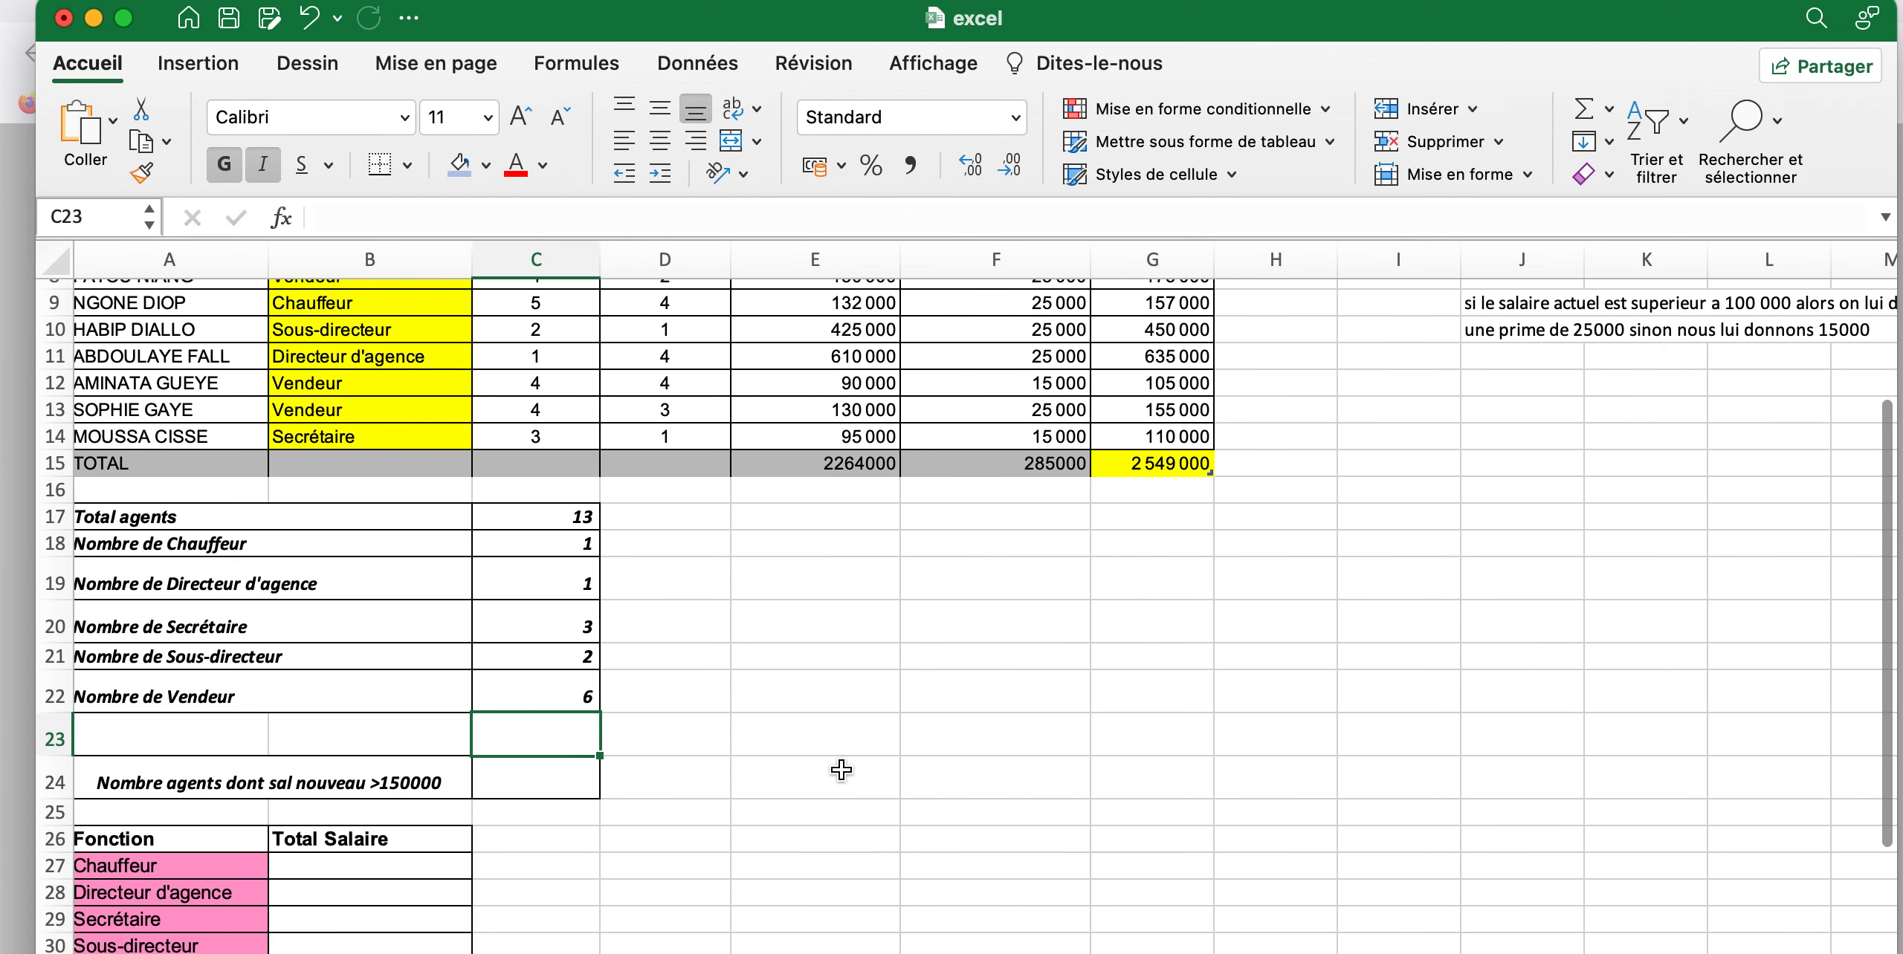
{"action": "scroll", "coordinate": [841, 770], "scroll_direction": "up", "scroll_amount": 2}
{"action": "scroll", "coordinate": [841, 770], "scroll_direction": "right", "scroll_amount": 1}
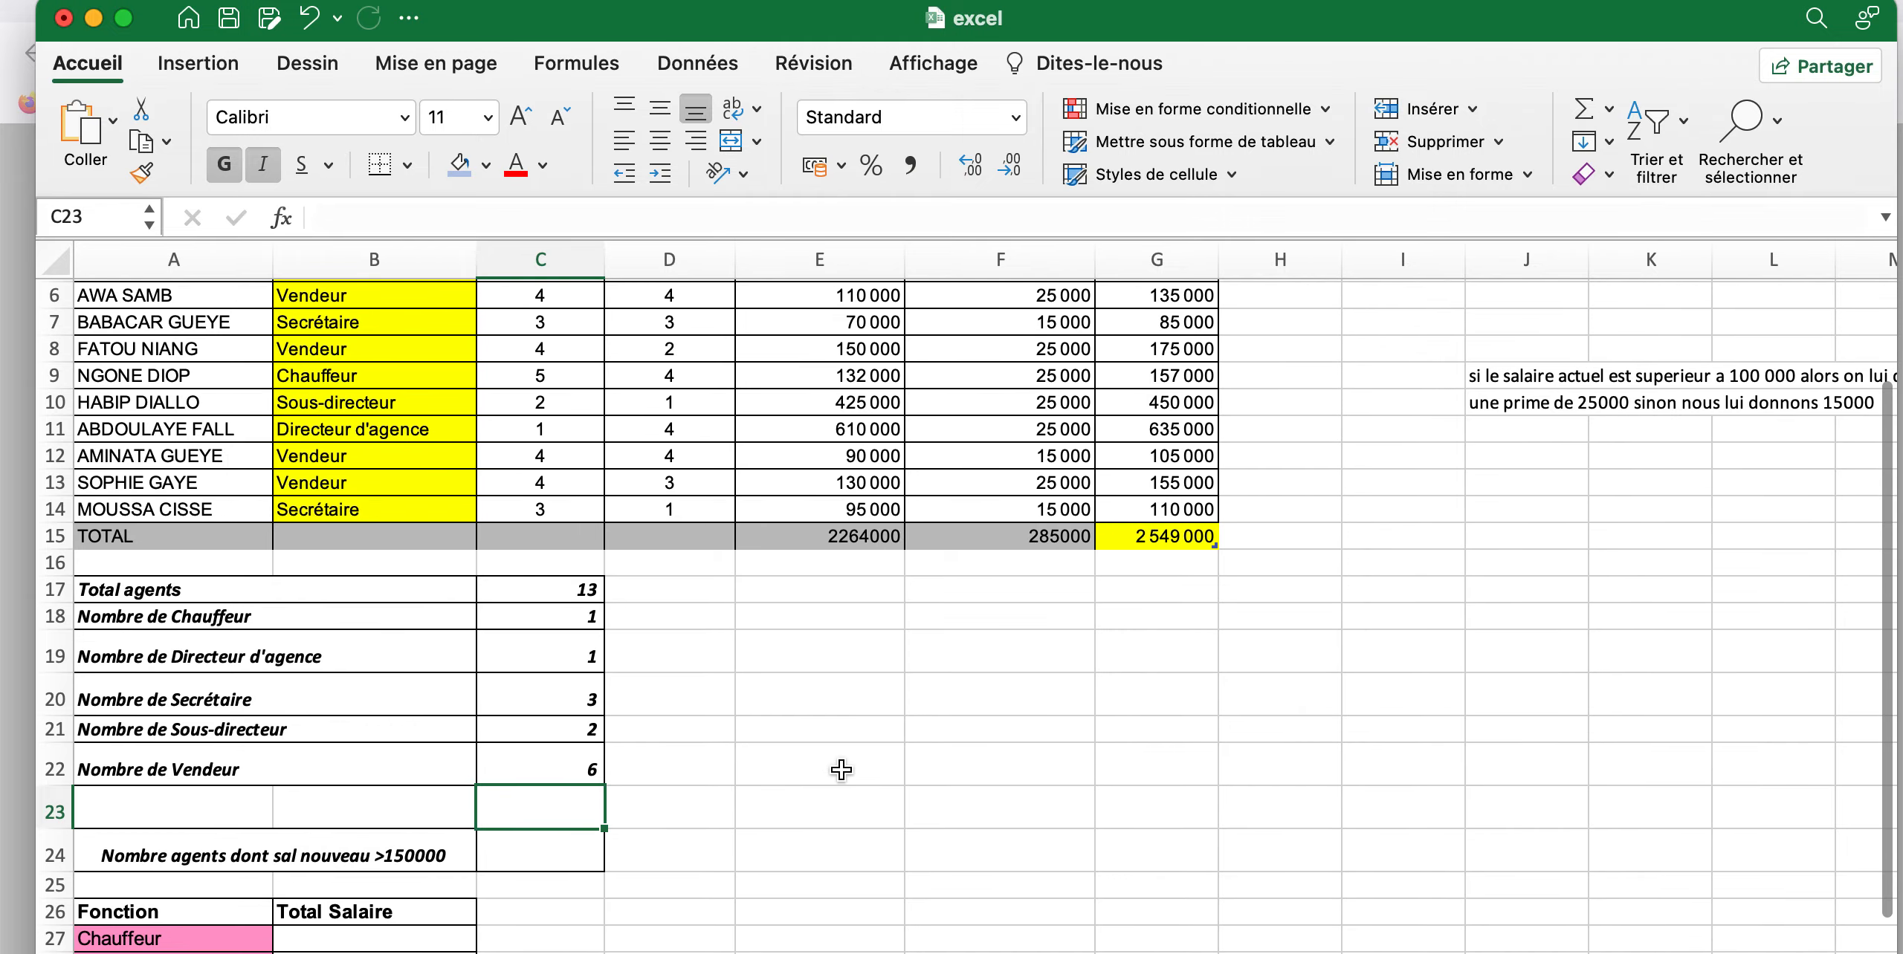
{"action": "left_click", "coordinate": [549, 857]}
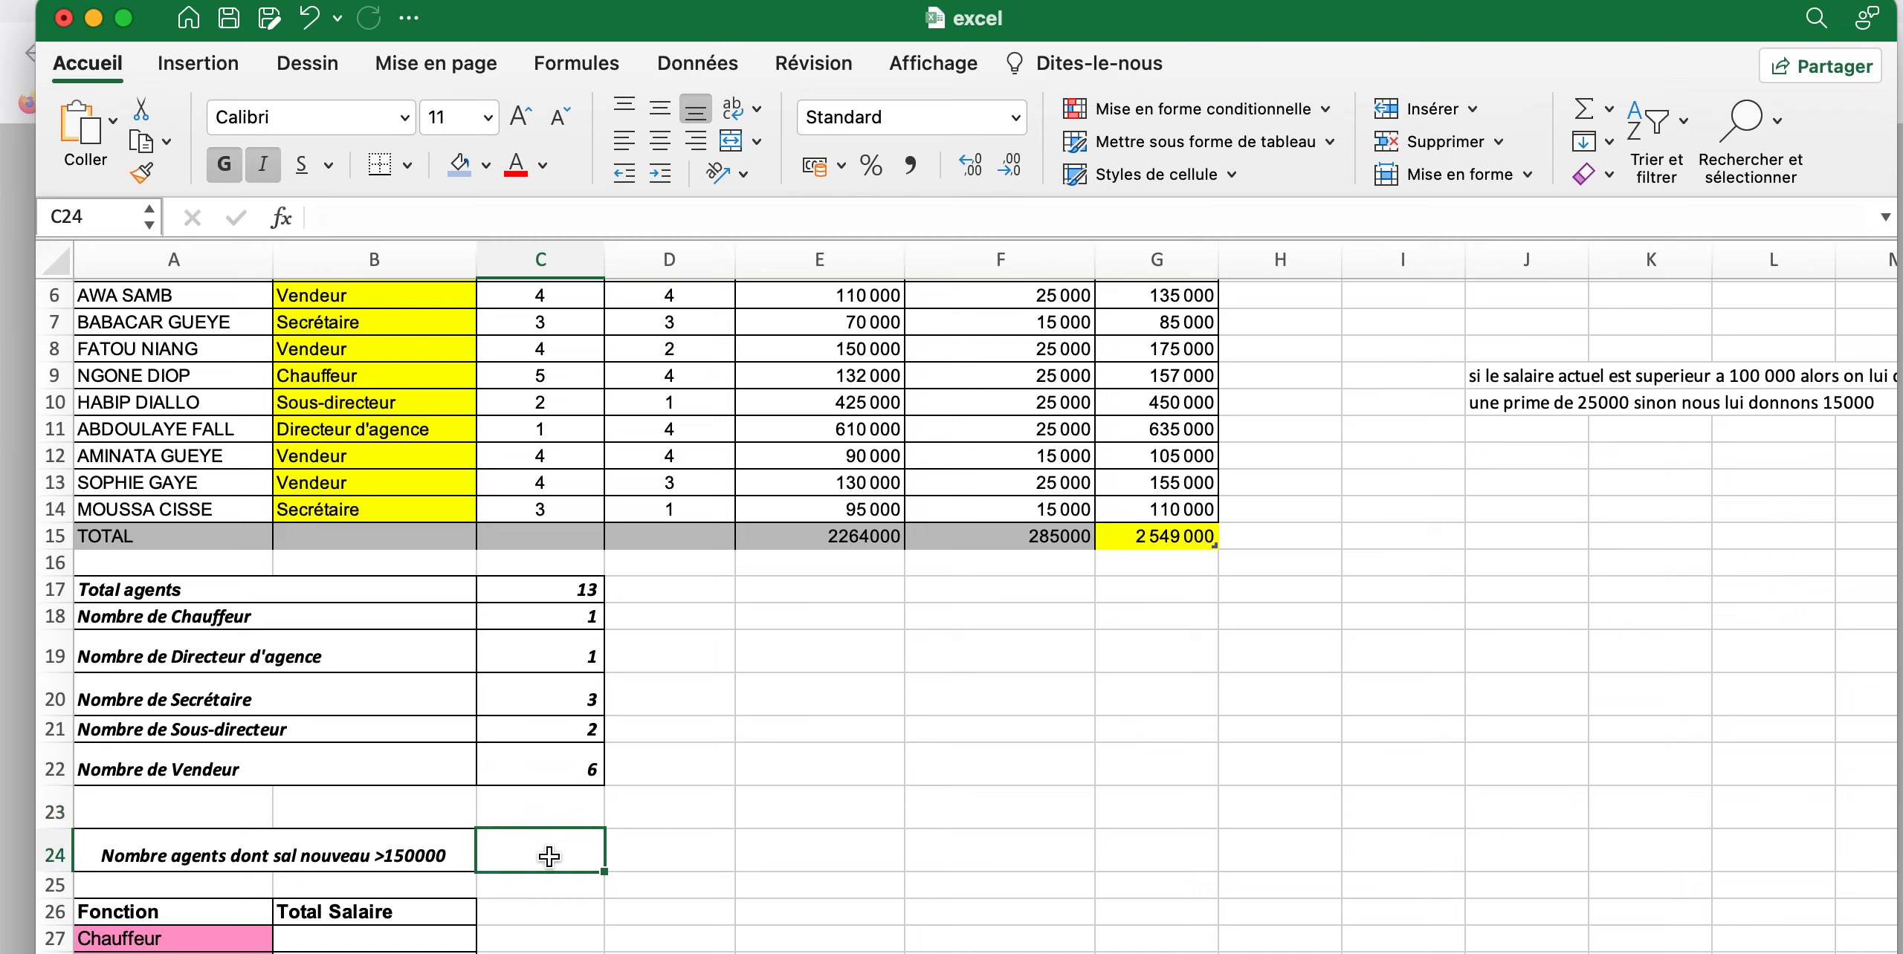
{"action": "type", "text": "="}
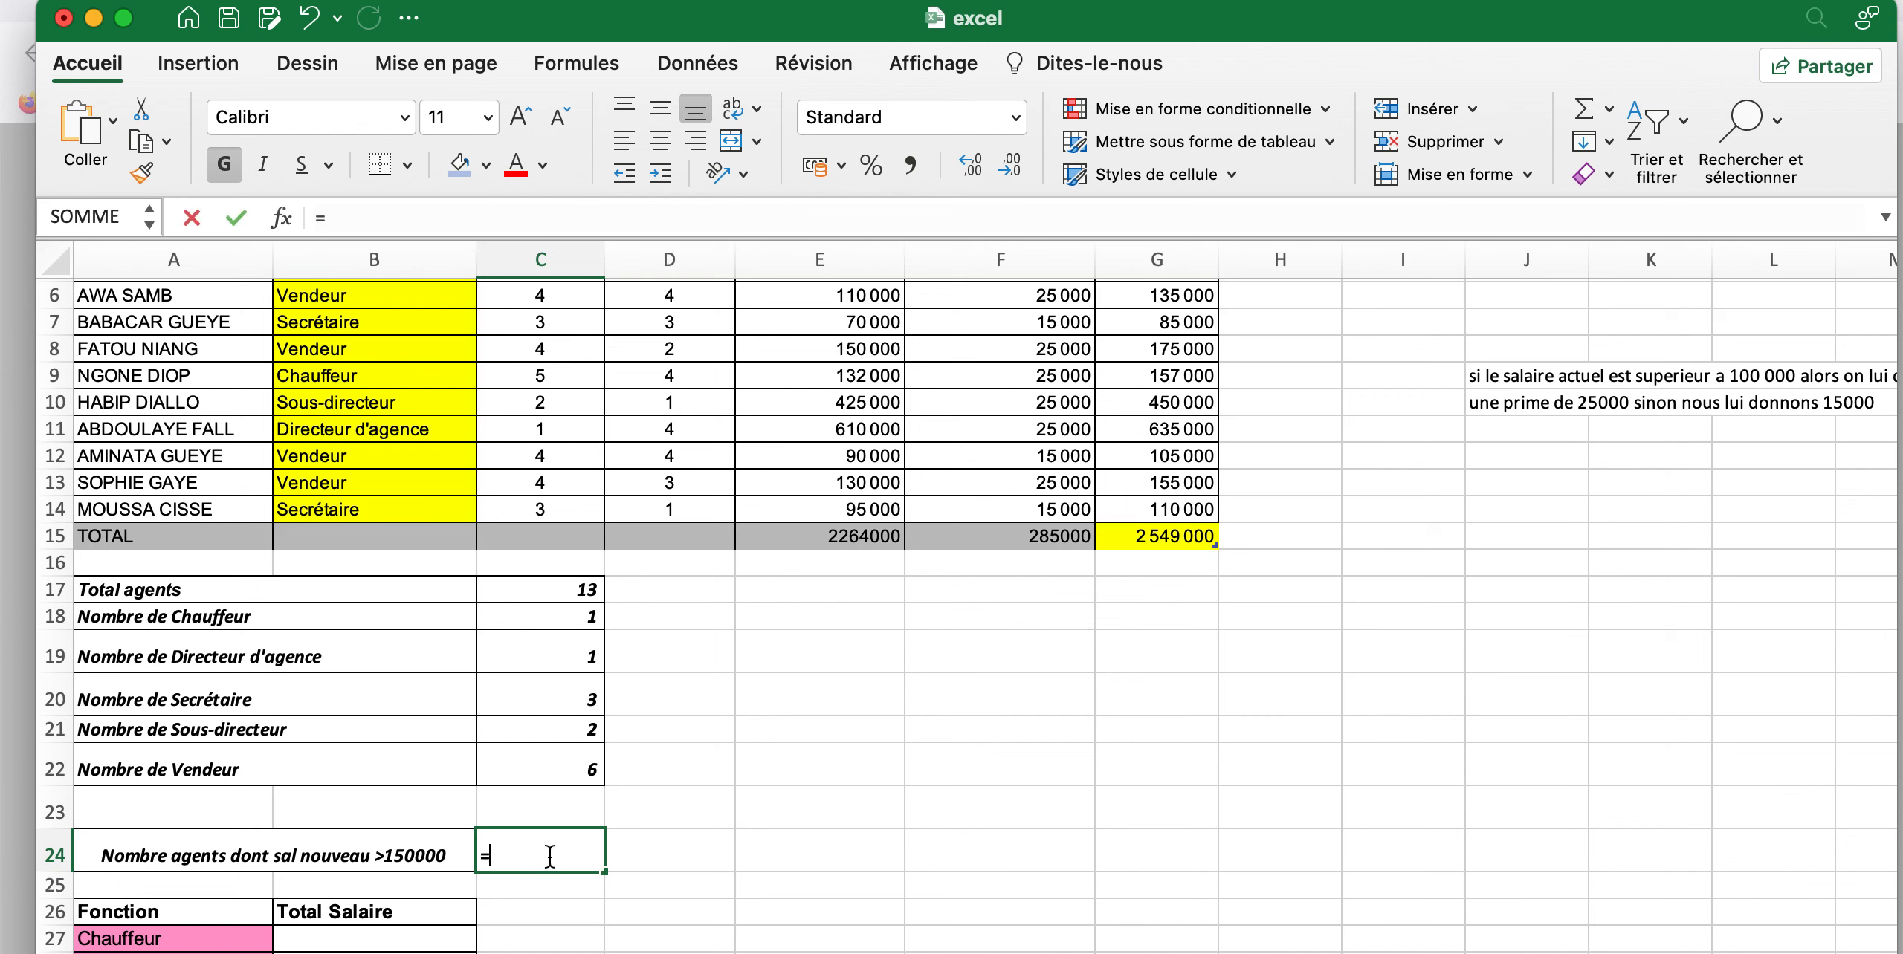
{"action": "type", "text": "nb"}
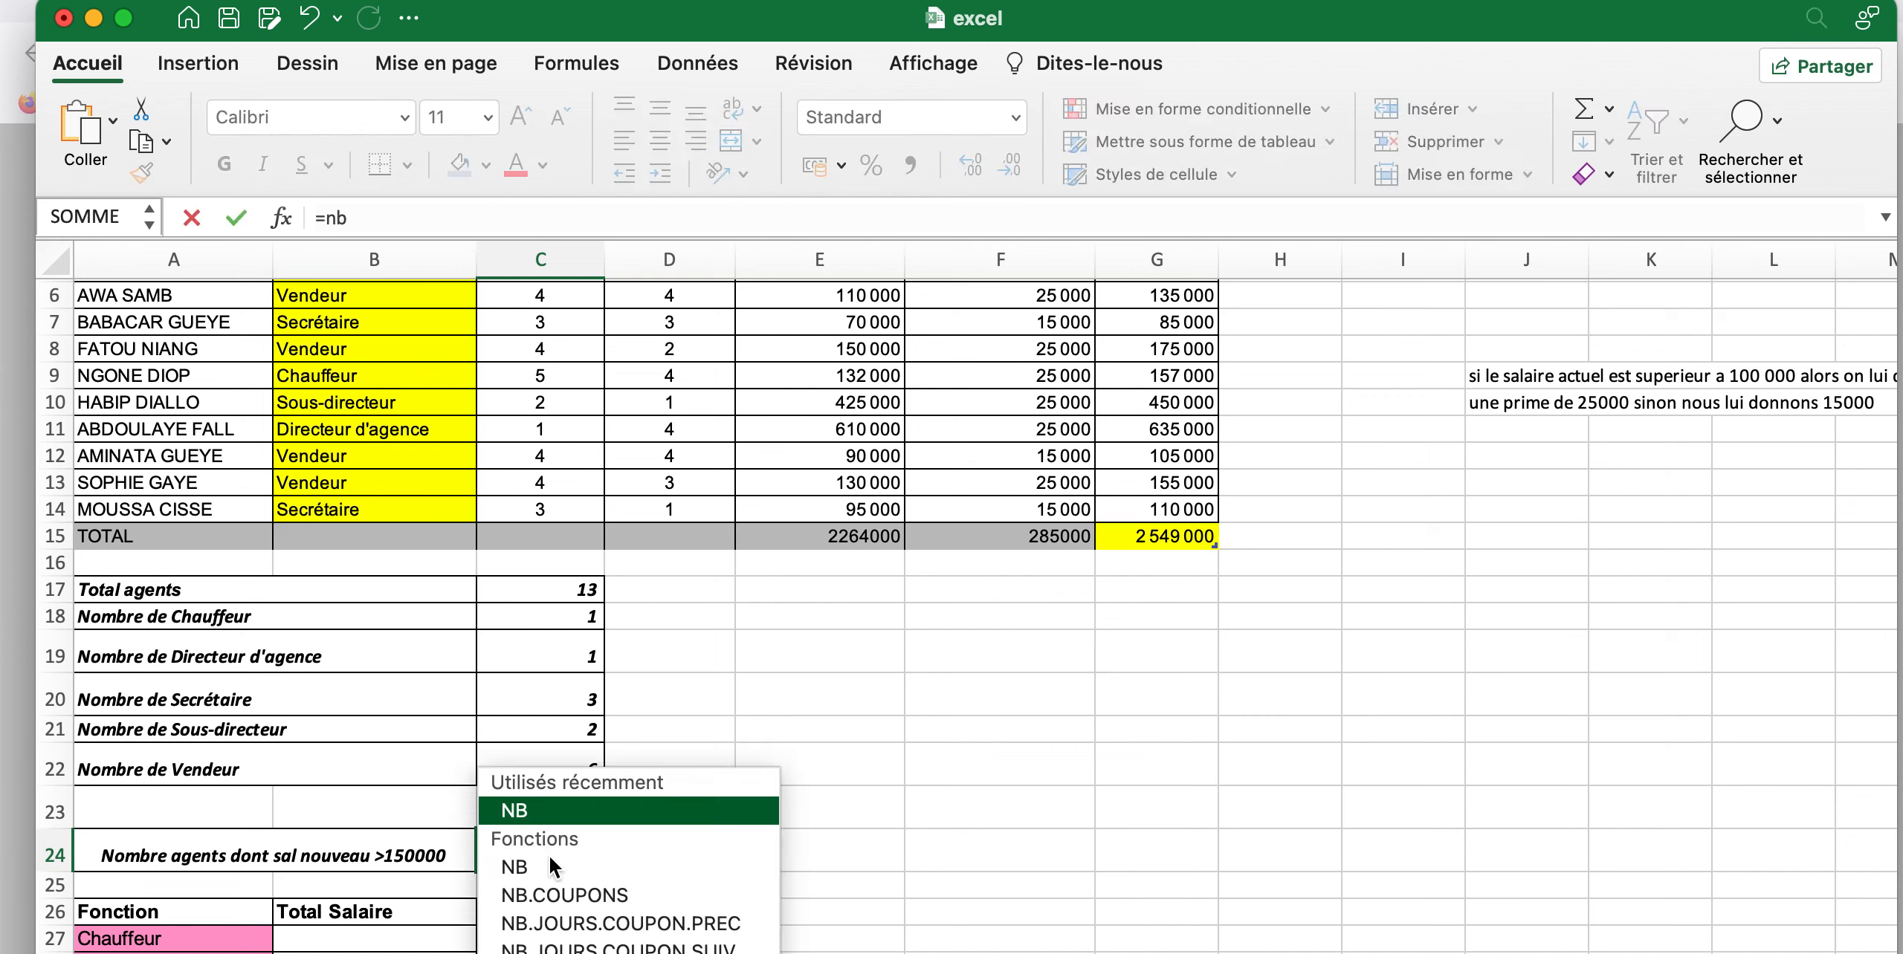
{"action": "type", "text": ">"}
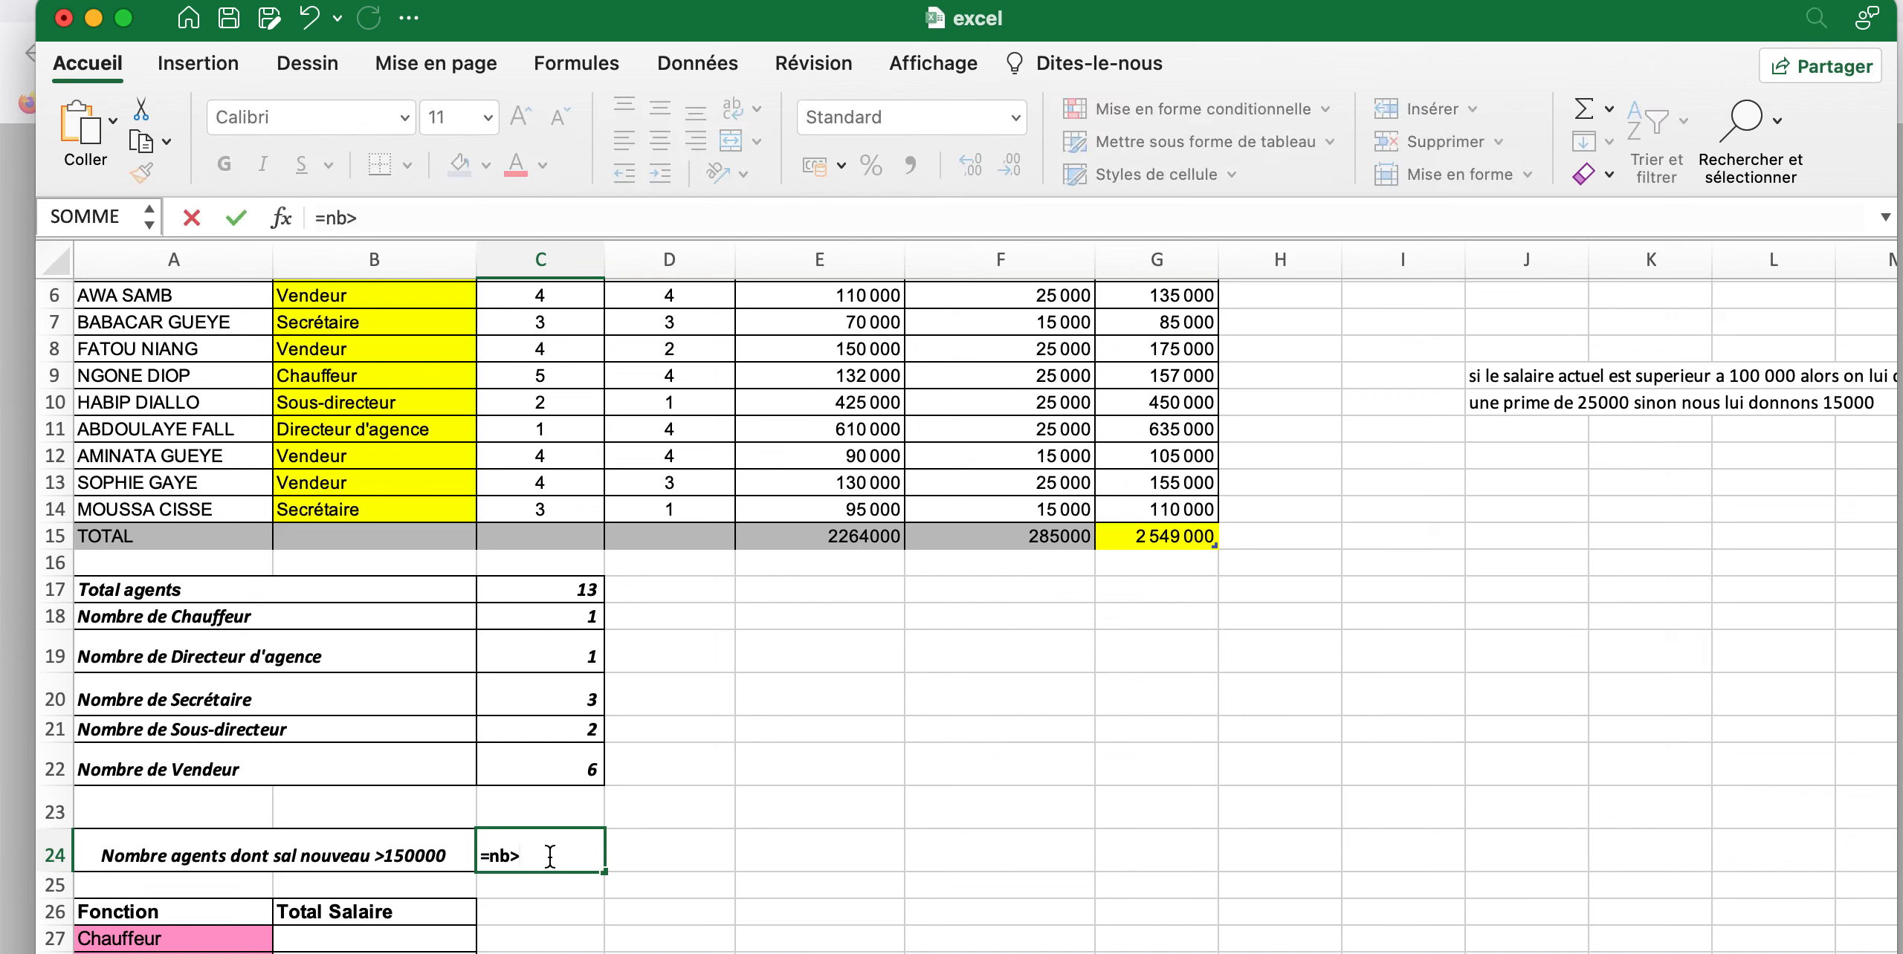
{"action": "key", "text": "BackSpace"}
{"action": "type", "text": "."}
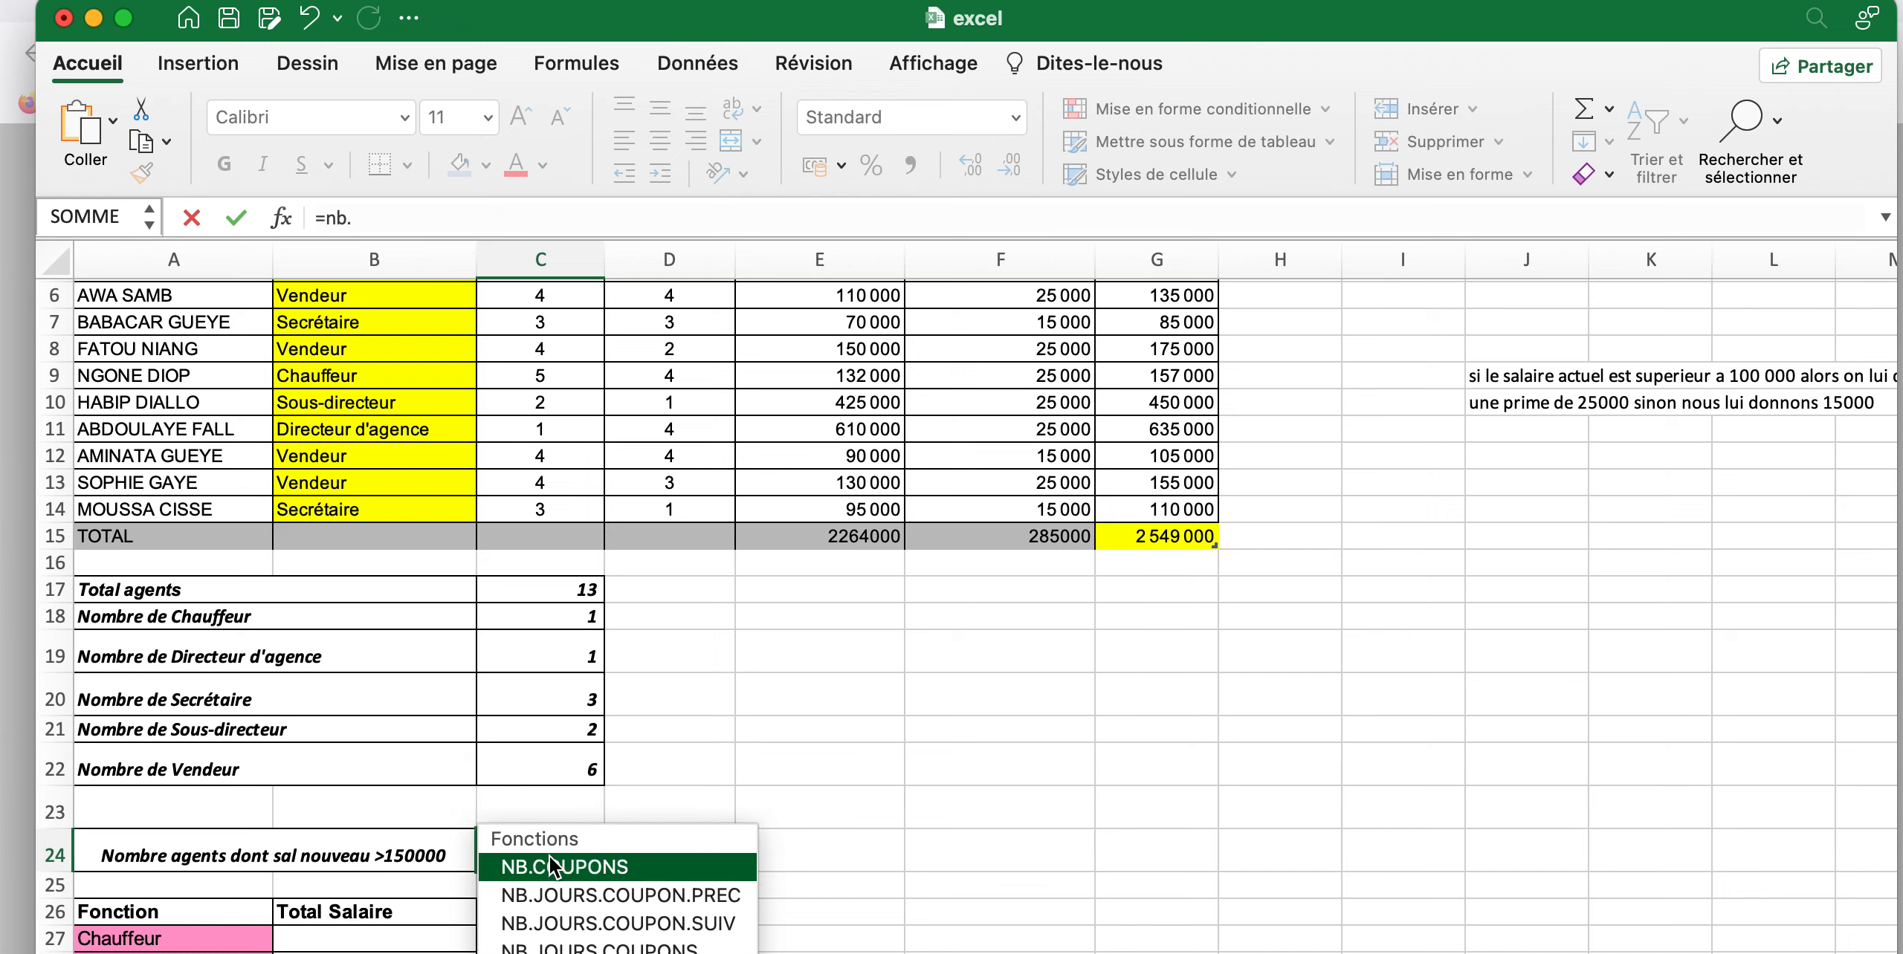
{"action": "type", "text": "s"}
{"action": "key", "text": "Tab"}
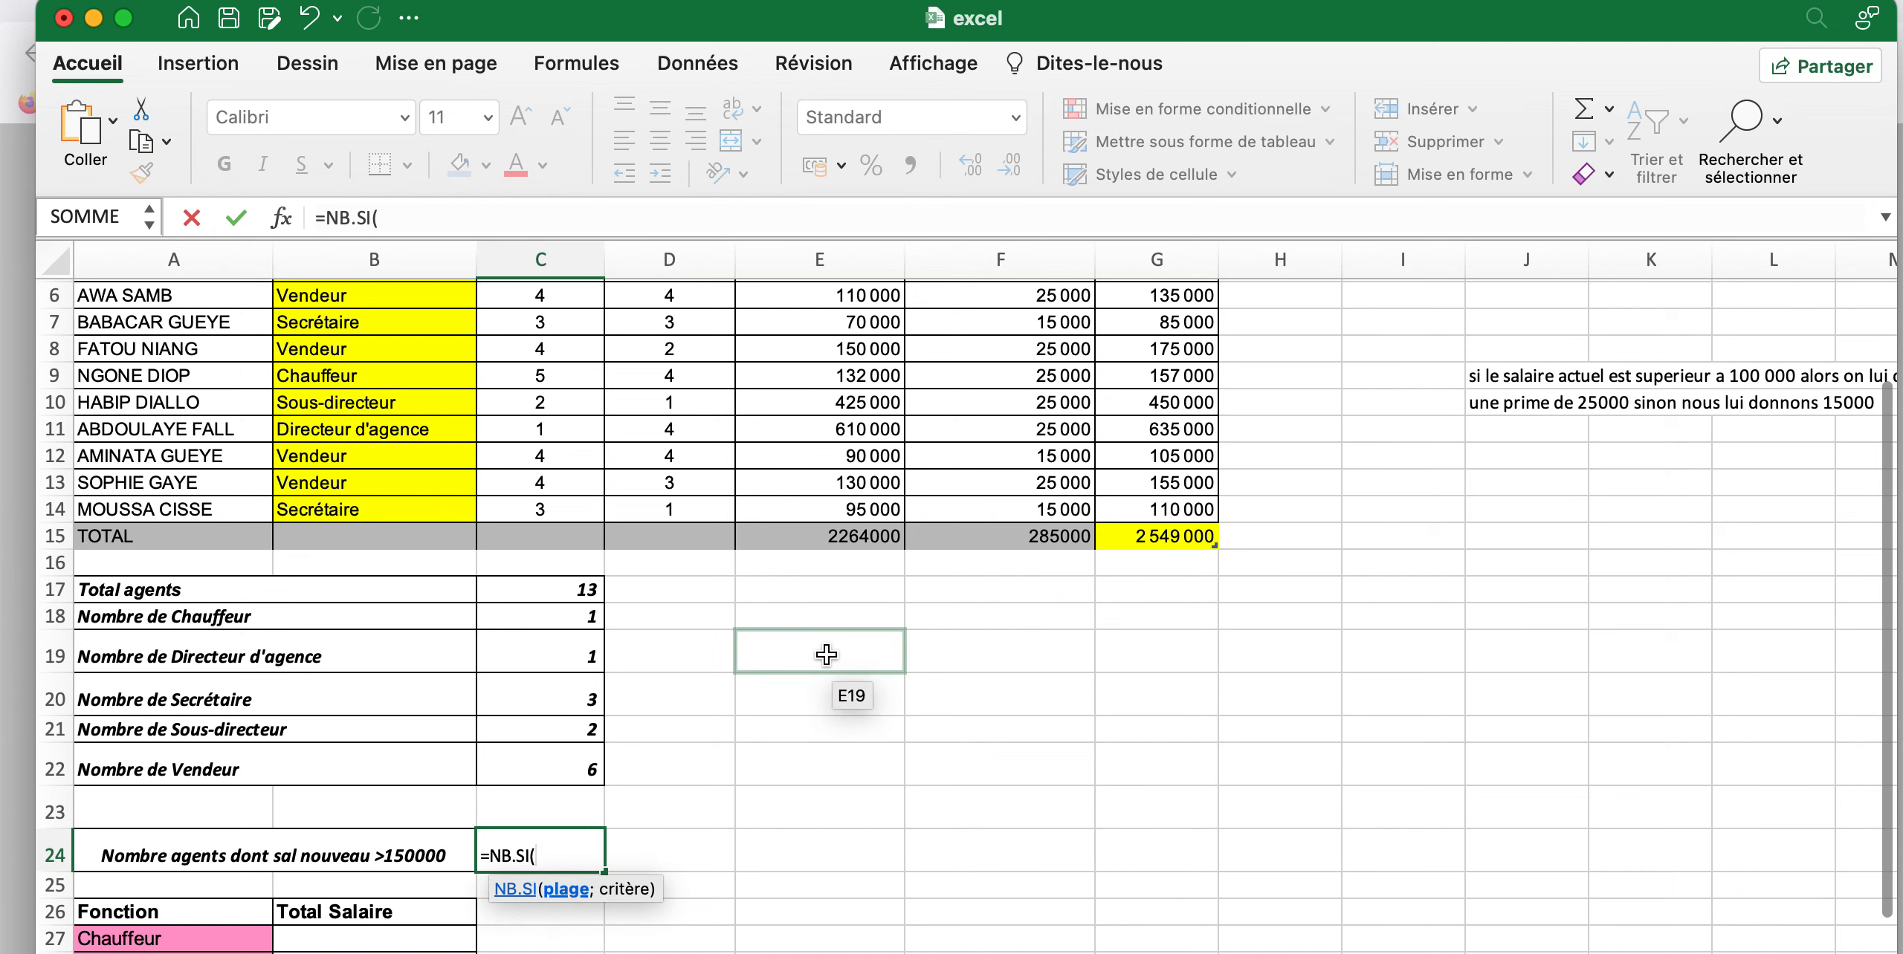
Set the range of the NB.SI formula in C24 to the Nouveau salary cells G2:G14
{"action": "scroll", "coordinate": [826, 655], "scroll_direction": "up", "scroll_amount": 5}
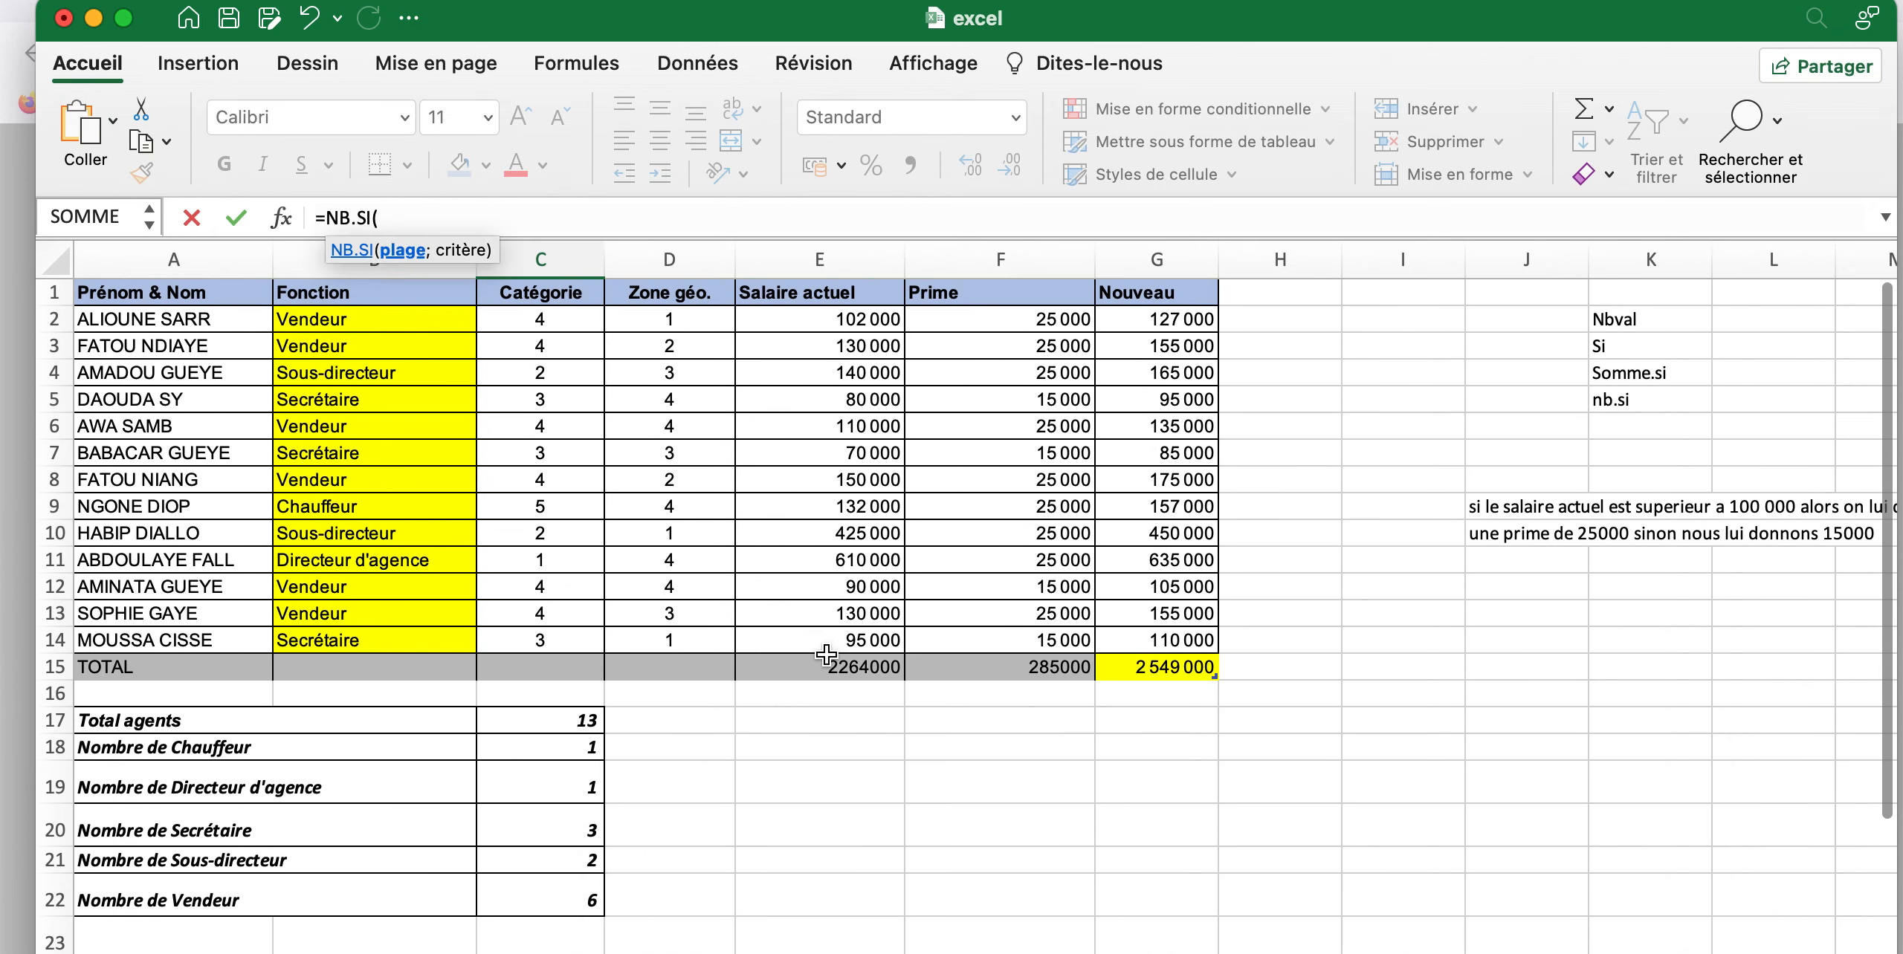
{"action": "scroll", "coordinate": [825, 594], "scroll_direction": "down", "scroll_amount": 3}
{"action": "scroll", "coordinate": [824, 531], "scroll_direction": "up", "scroll_amount": 3}
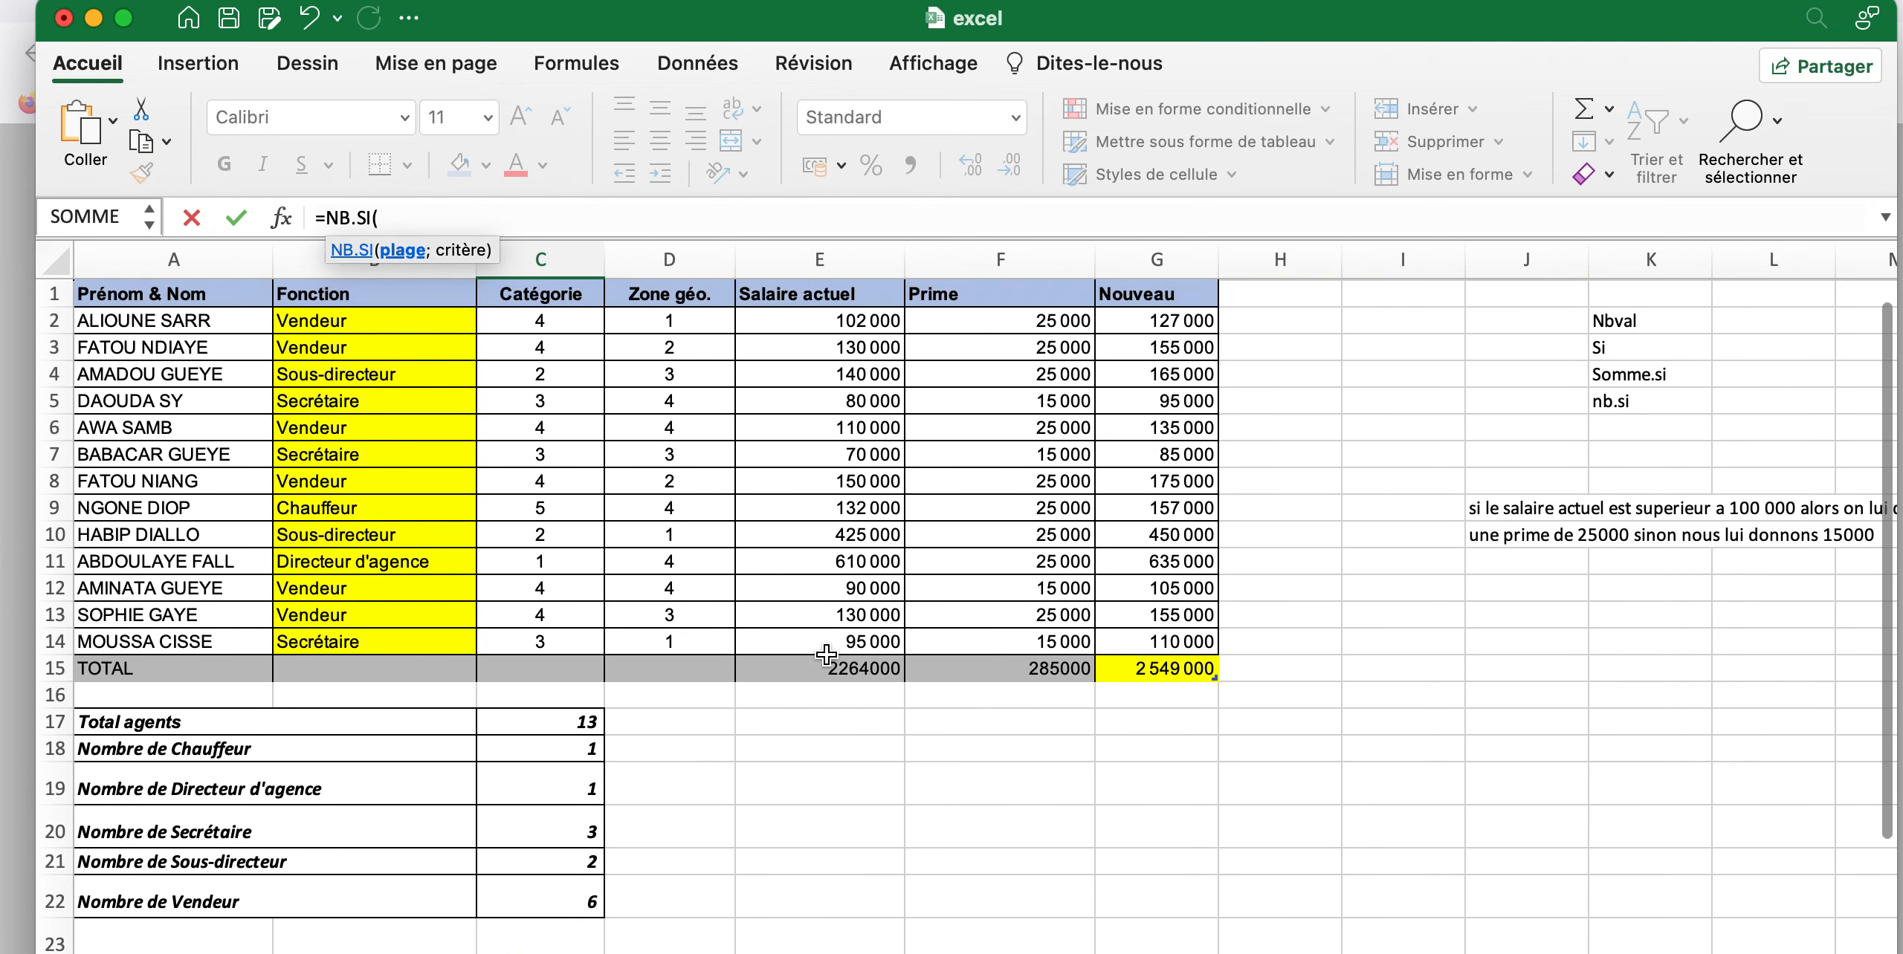
{"action": "left_click_drag", "start_coordinate": [1181, 320], "coordinate": [1181, 399]}
{"action": "left_click_drag", "start_coordinate": [1180, 494], "coordinate": [1183, 638]}
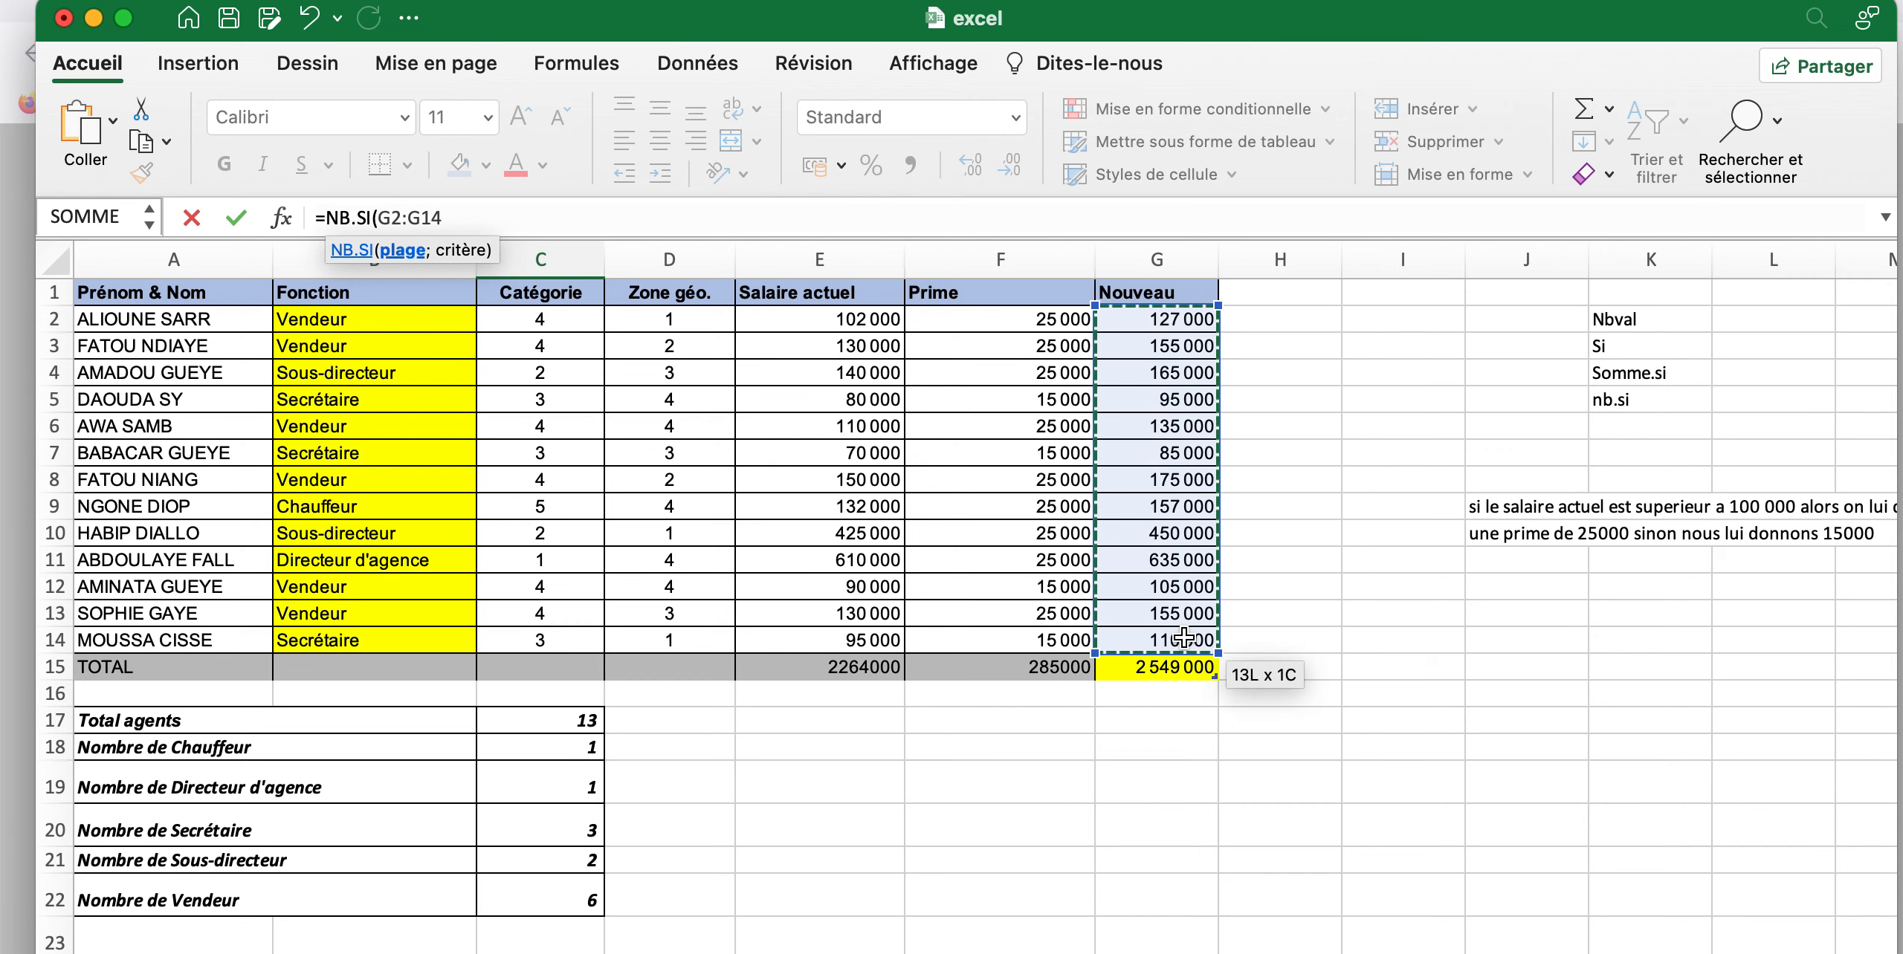
Complete the NB.SI formula in C24 with the criterion ">150000", enter it and review its arguments
{"action": "scroll", "coordinate": [1185, 638], "scroll_direction": "down", "scroll_amount": 5}
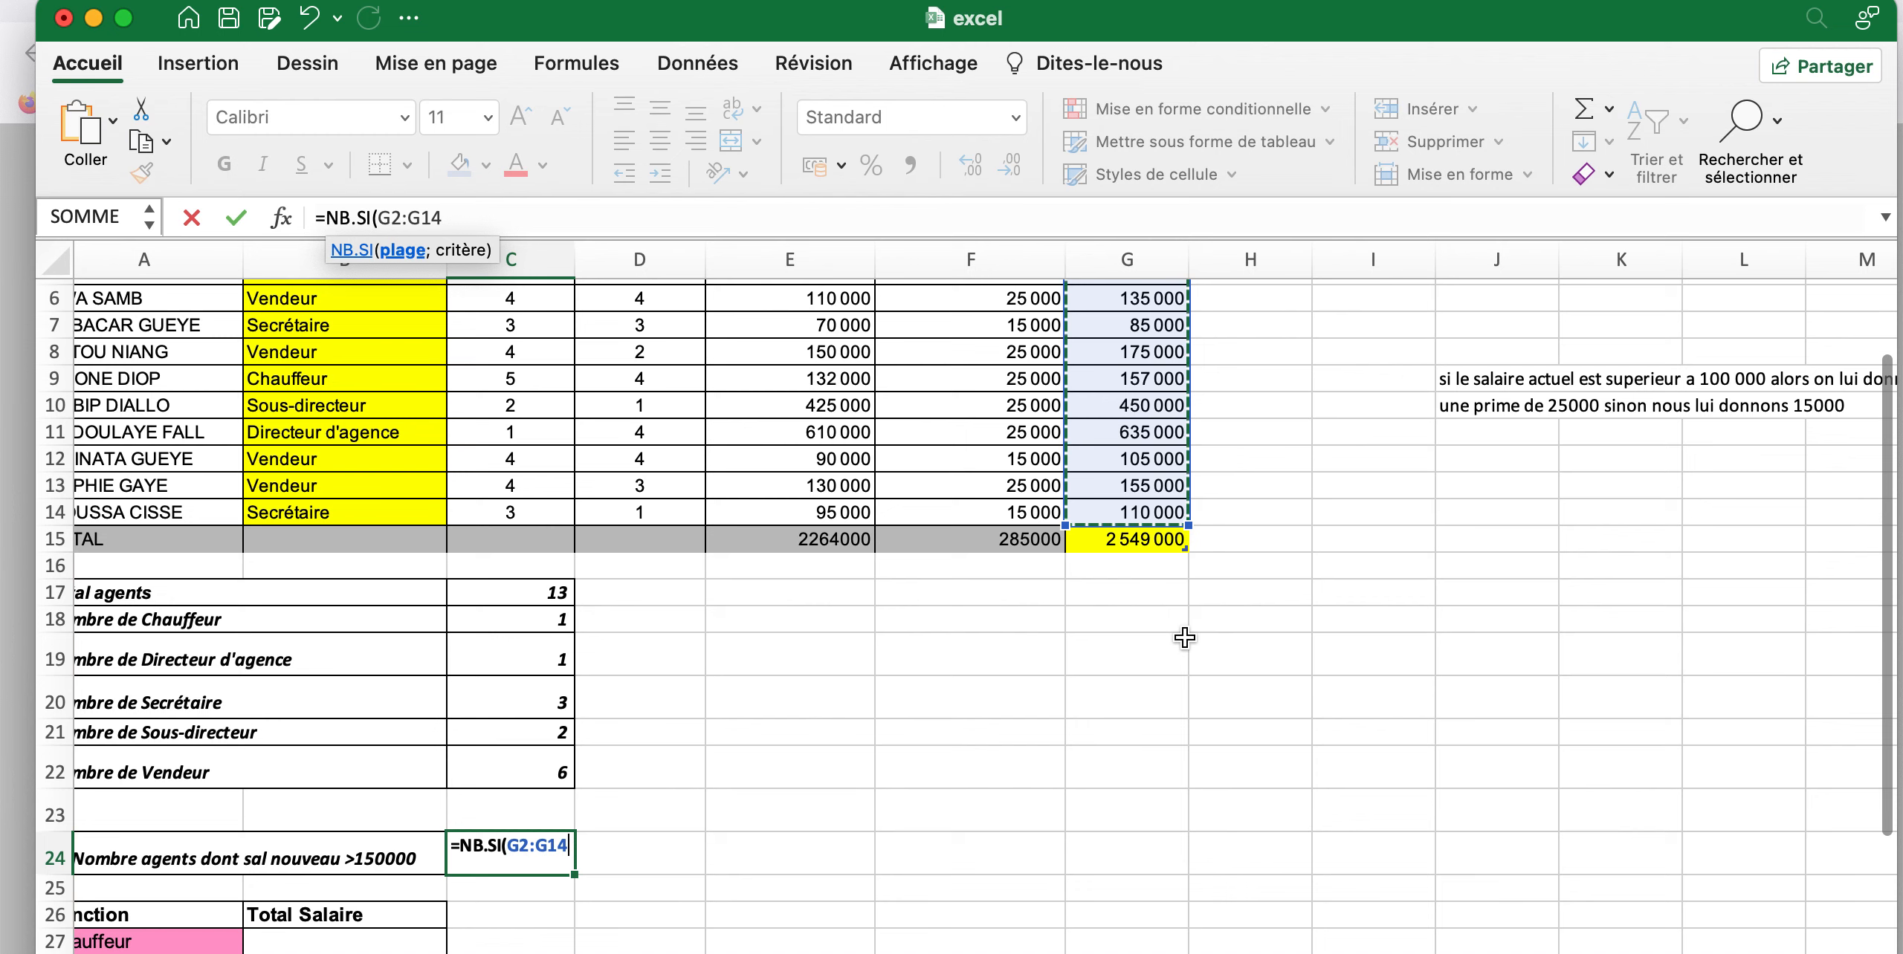
{"action": "type", "text": ";"}
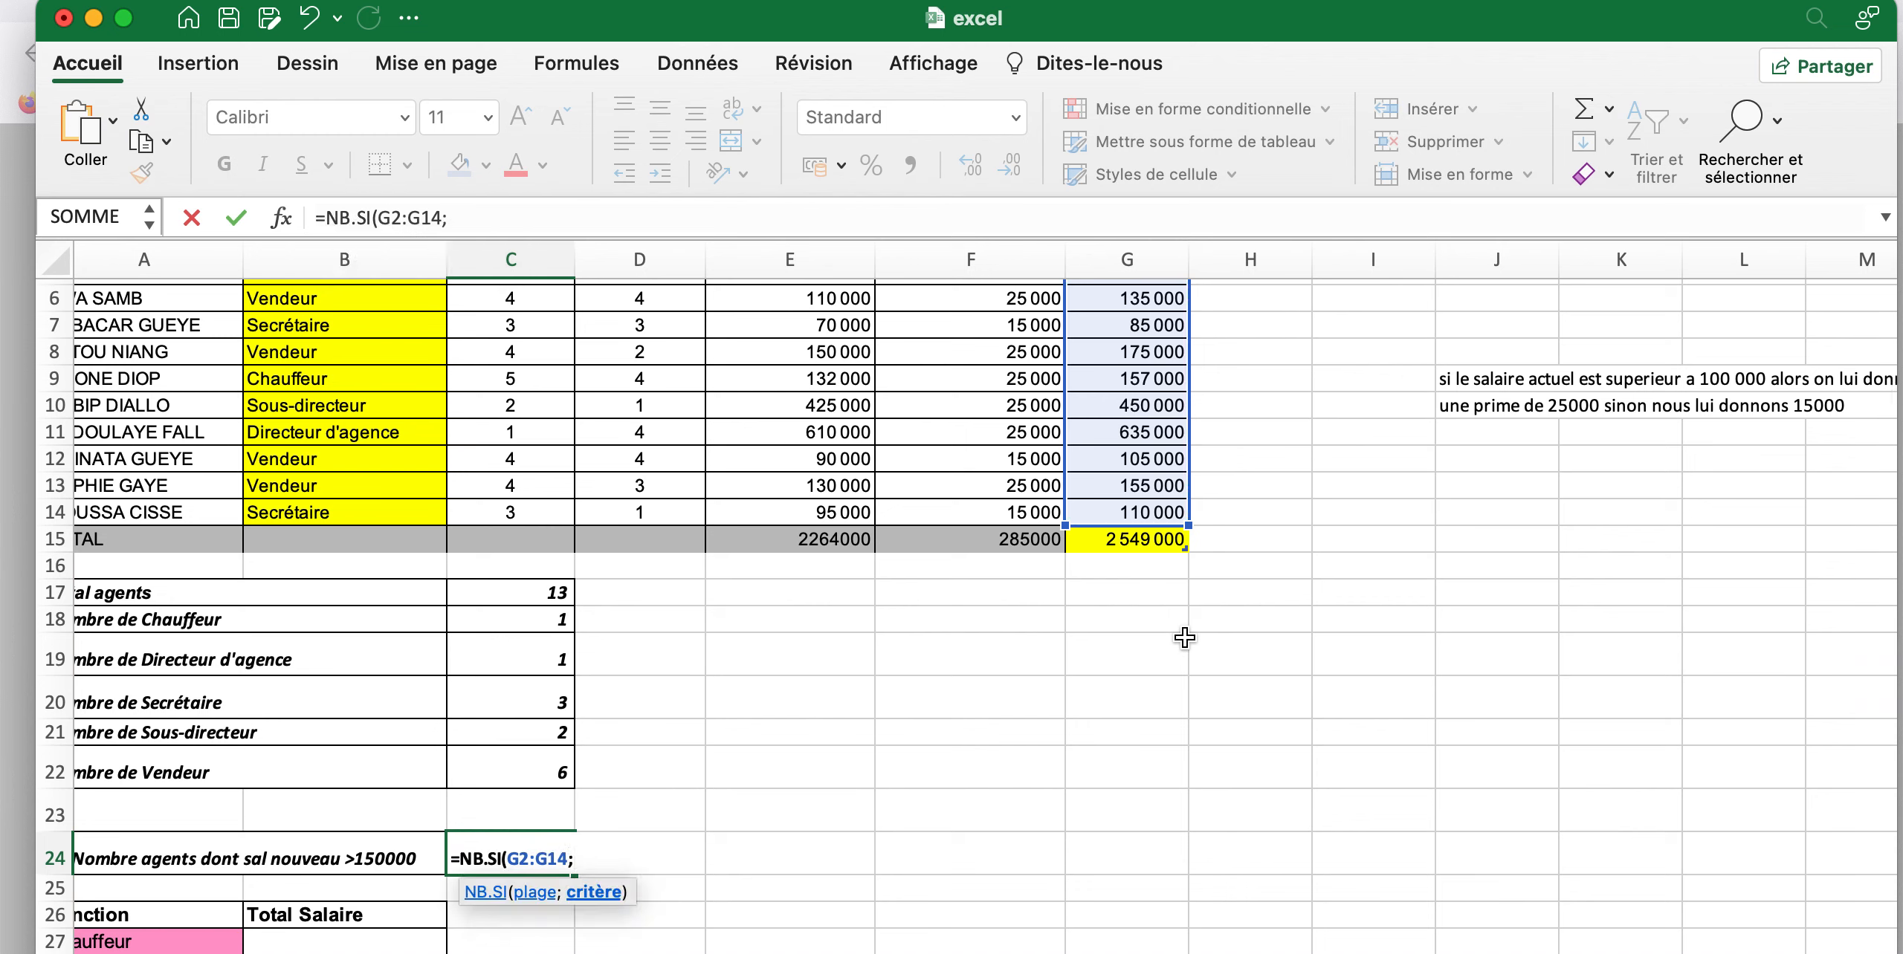
{"action": "type", "text": "\">150000\""}
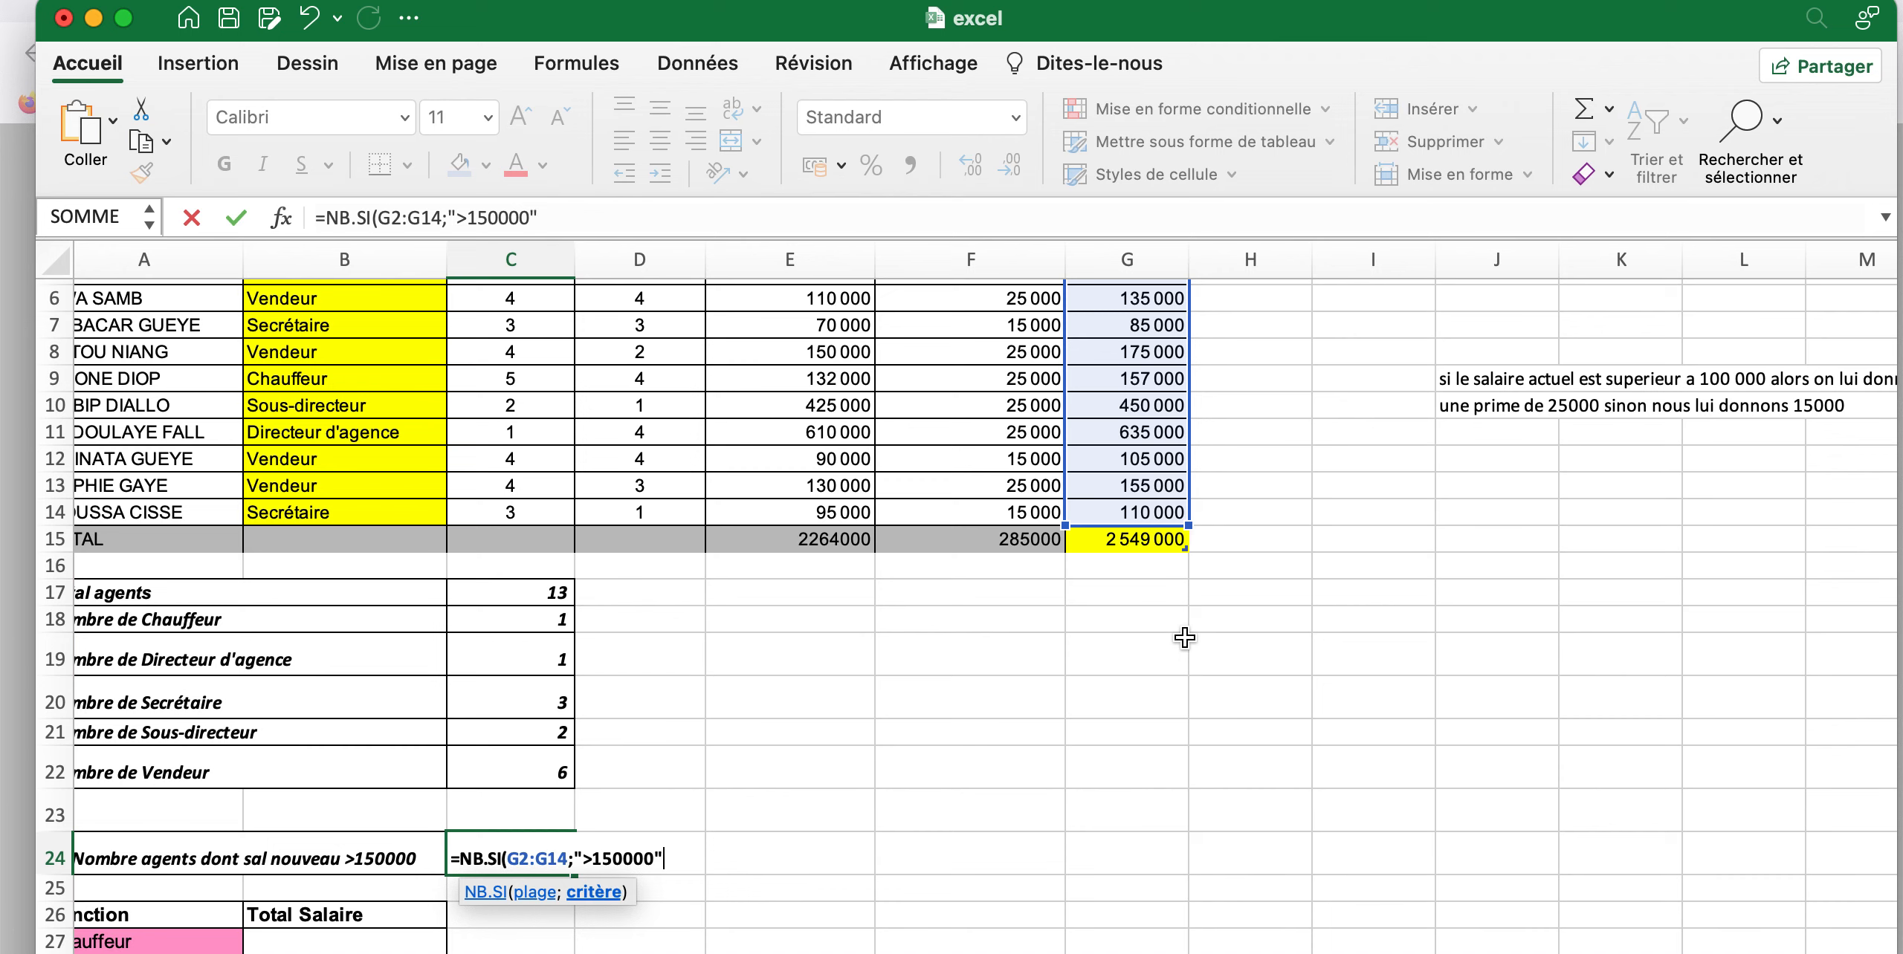
{"action": "type", "text": ")"}
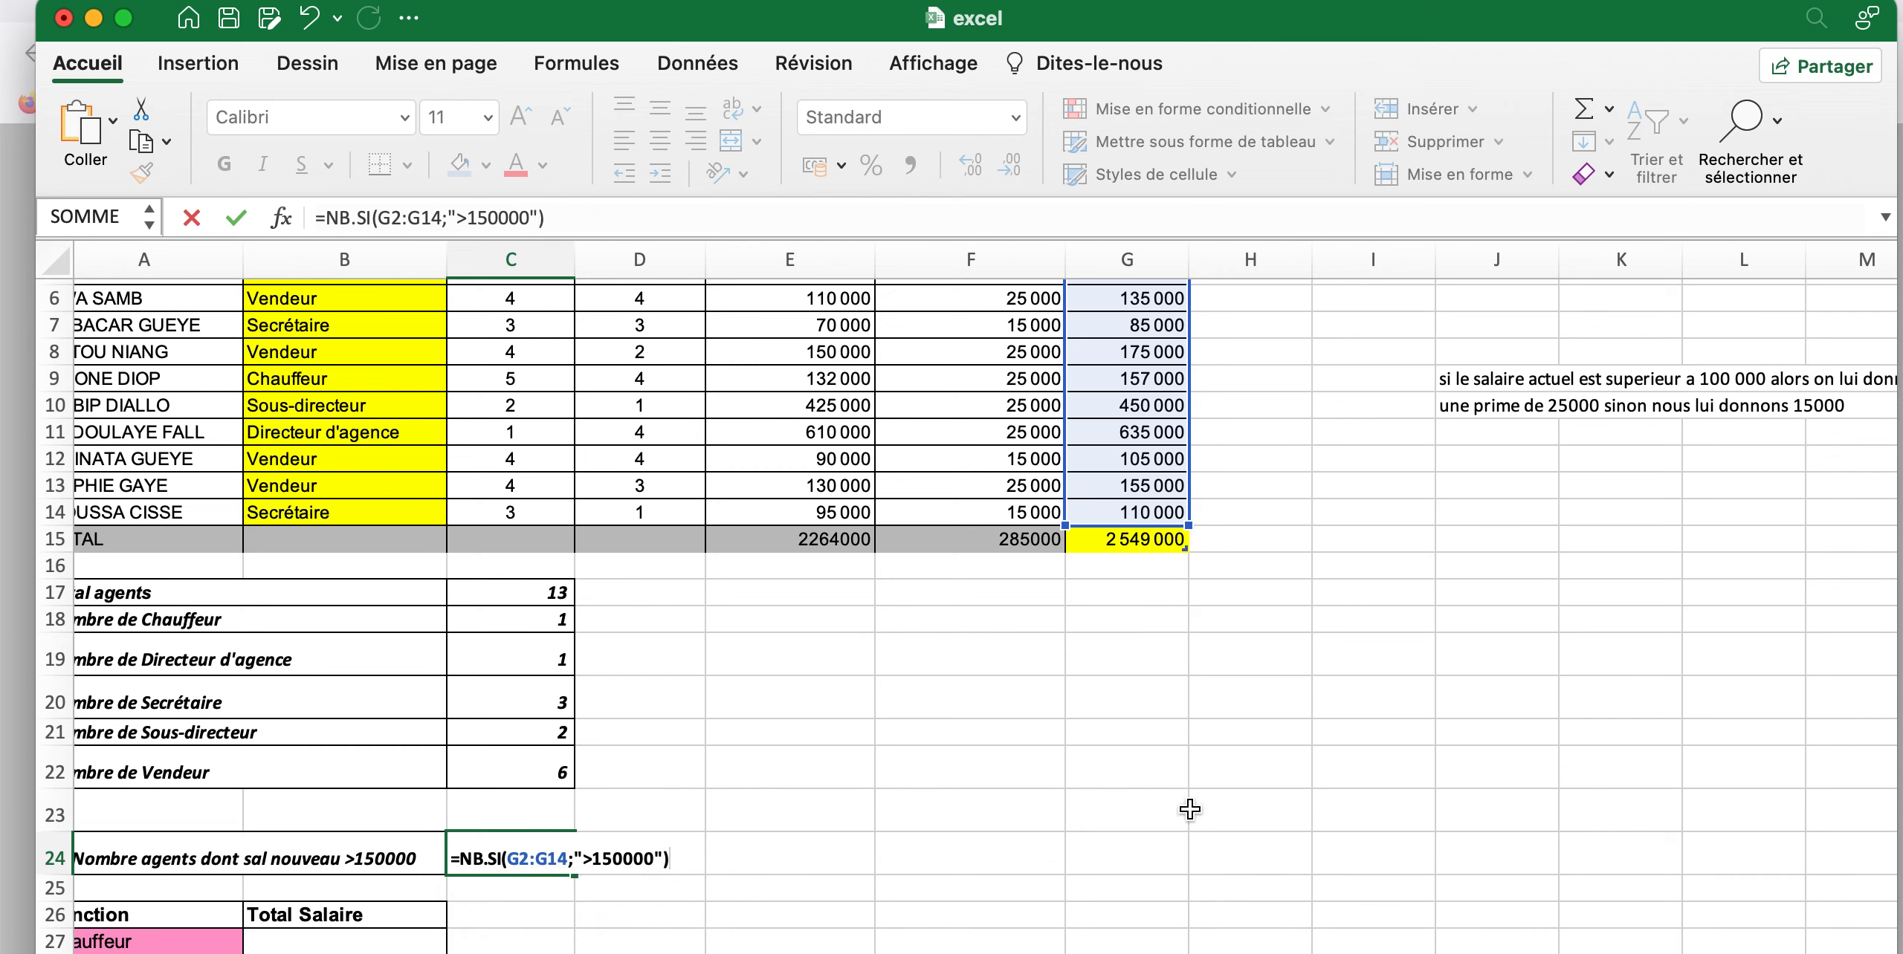
{"action": "key", "text": "Return"}
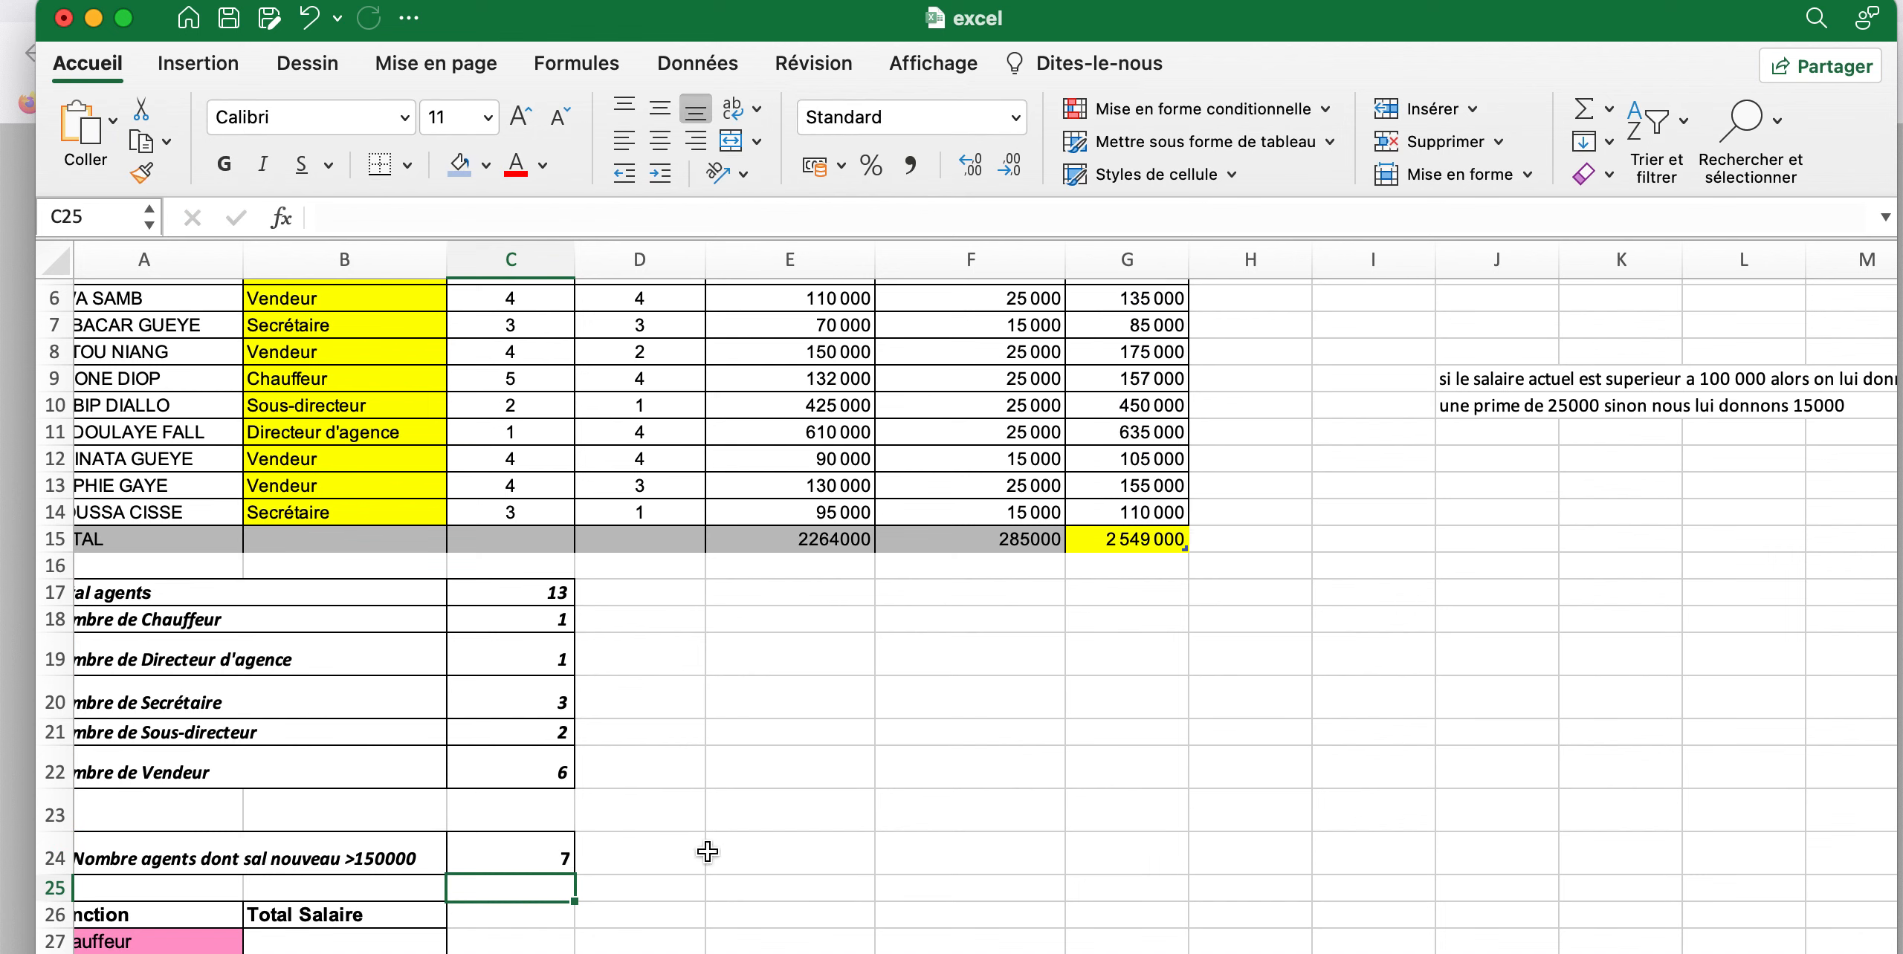
{"action": "left_click", "coordinate": [567, 855]}
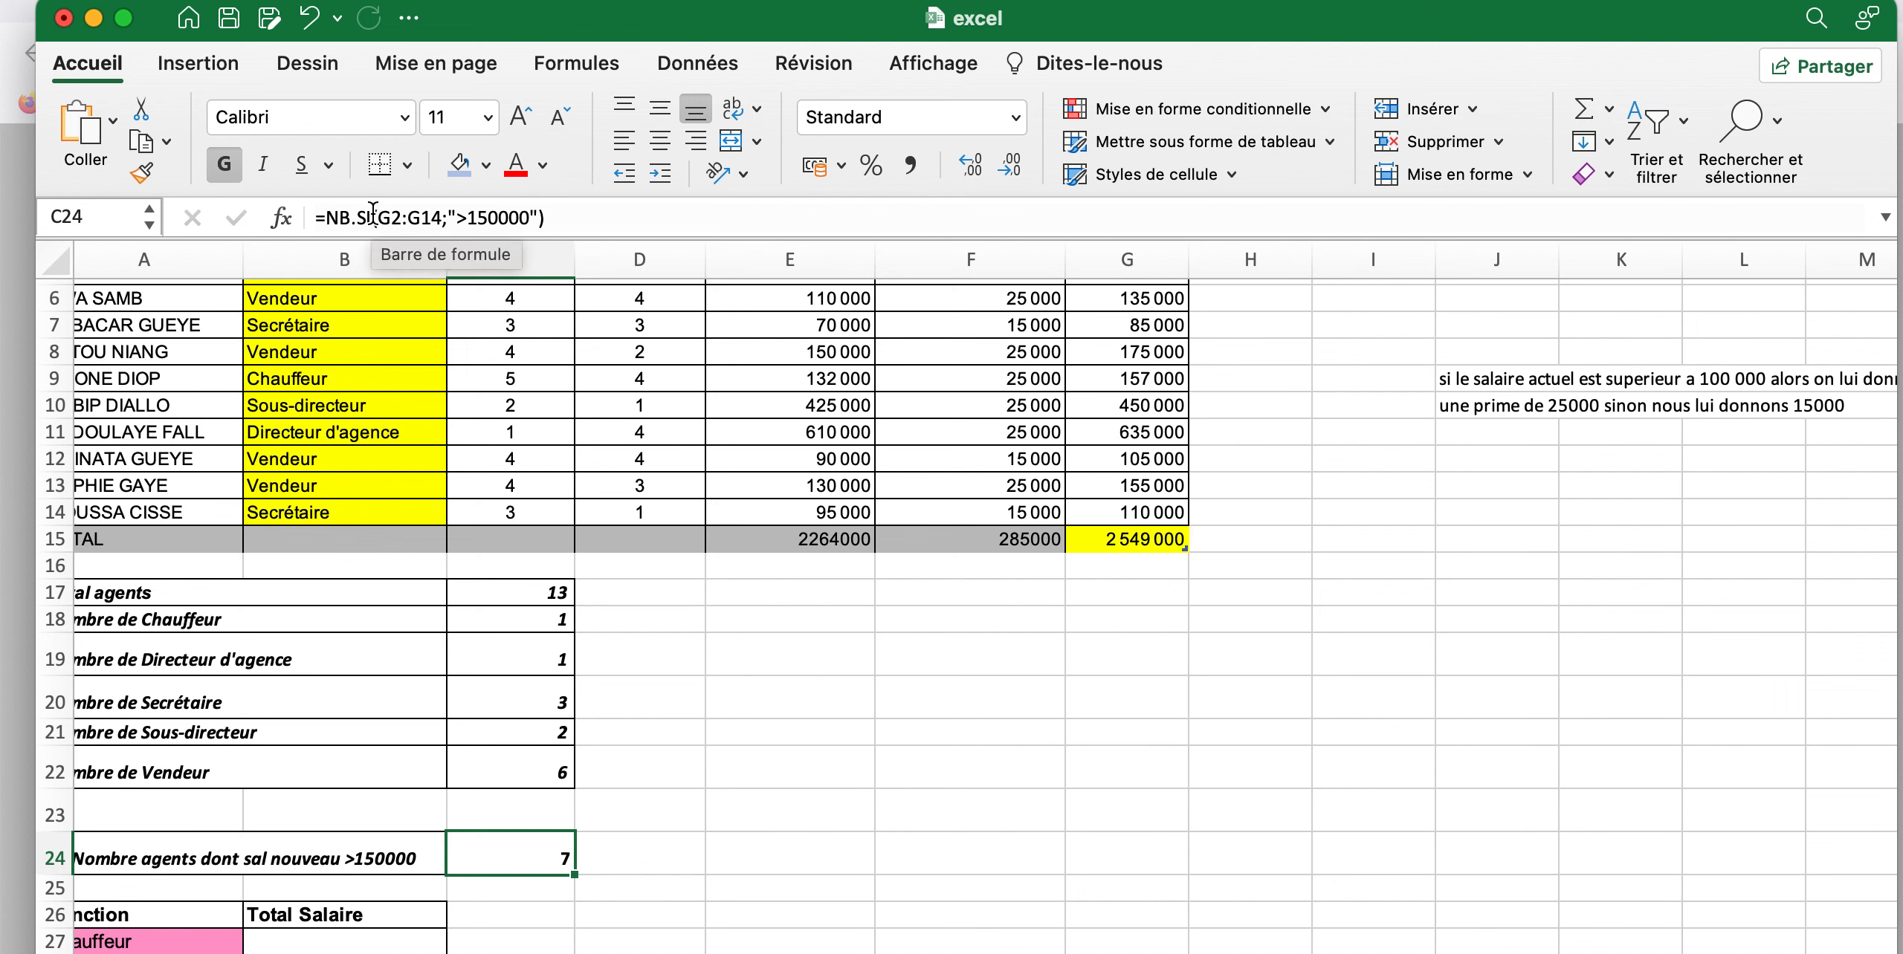
{"action": "left_click", "coordinate": [418, 213]}
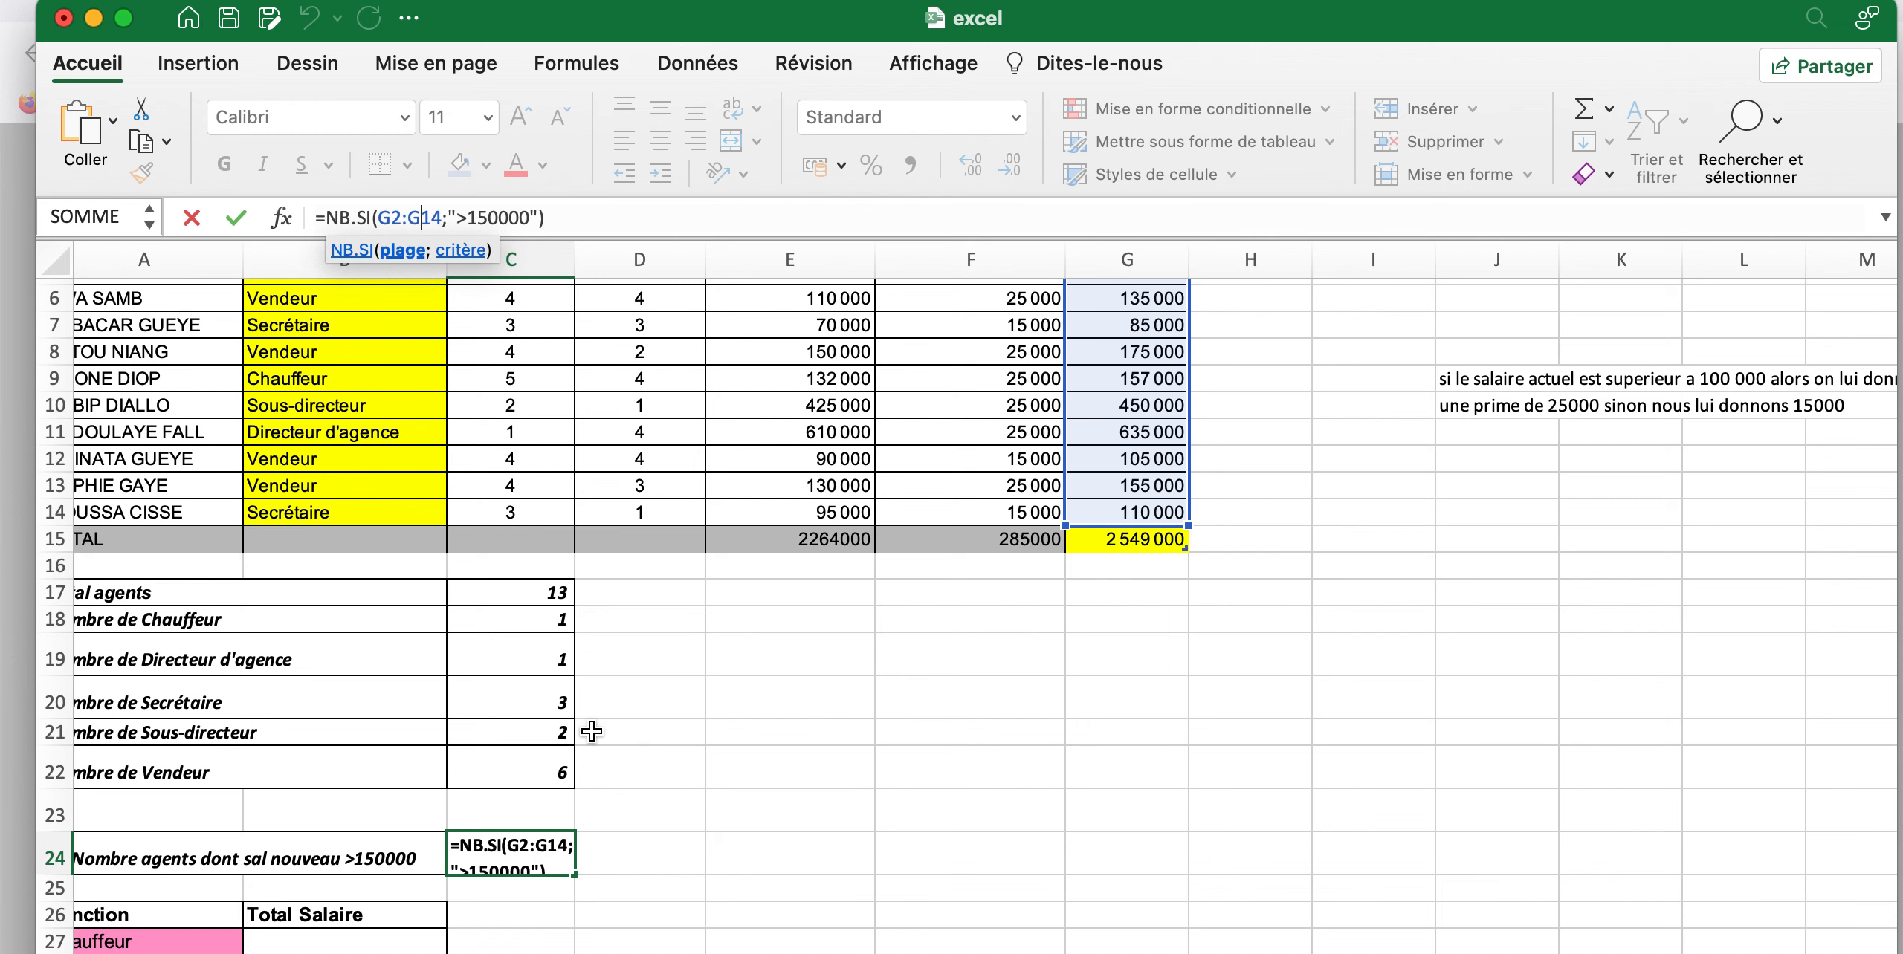
Start a SOMME.SI formula in B27 for the total salary of the Chauffeur function
{"action": "scroll", "coordinate": [591, 732], "scroll_direction": "down", "scroll_amount": 6}
{"action": "double_click", "coordinate": [368, 767]}
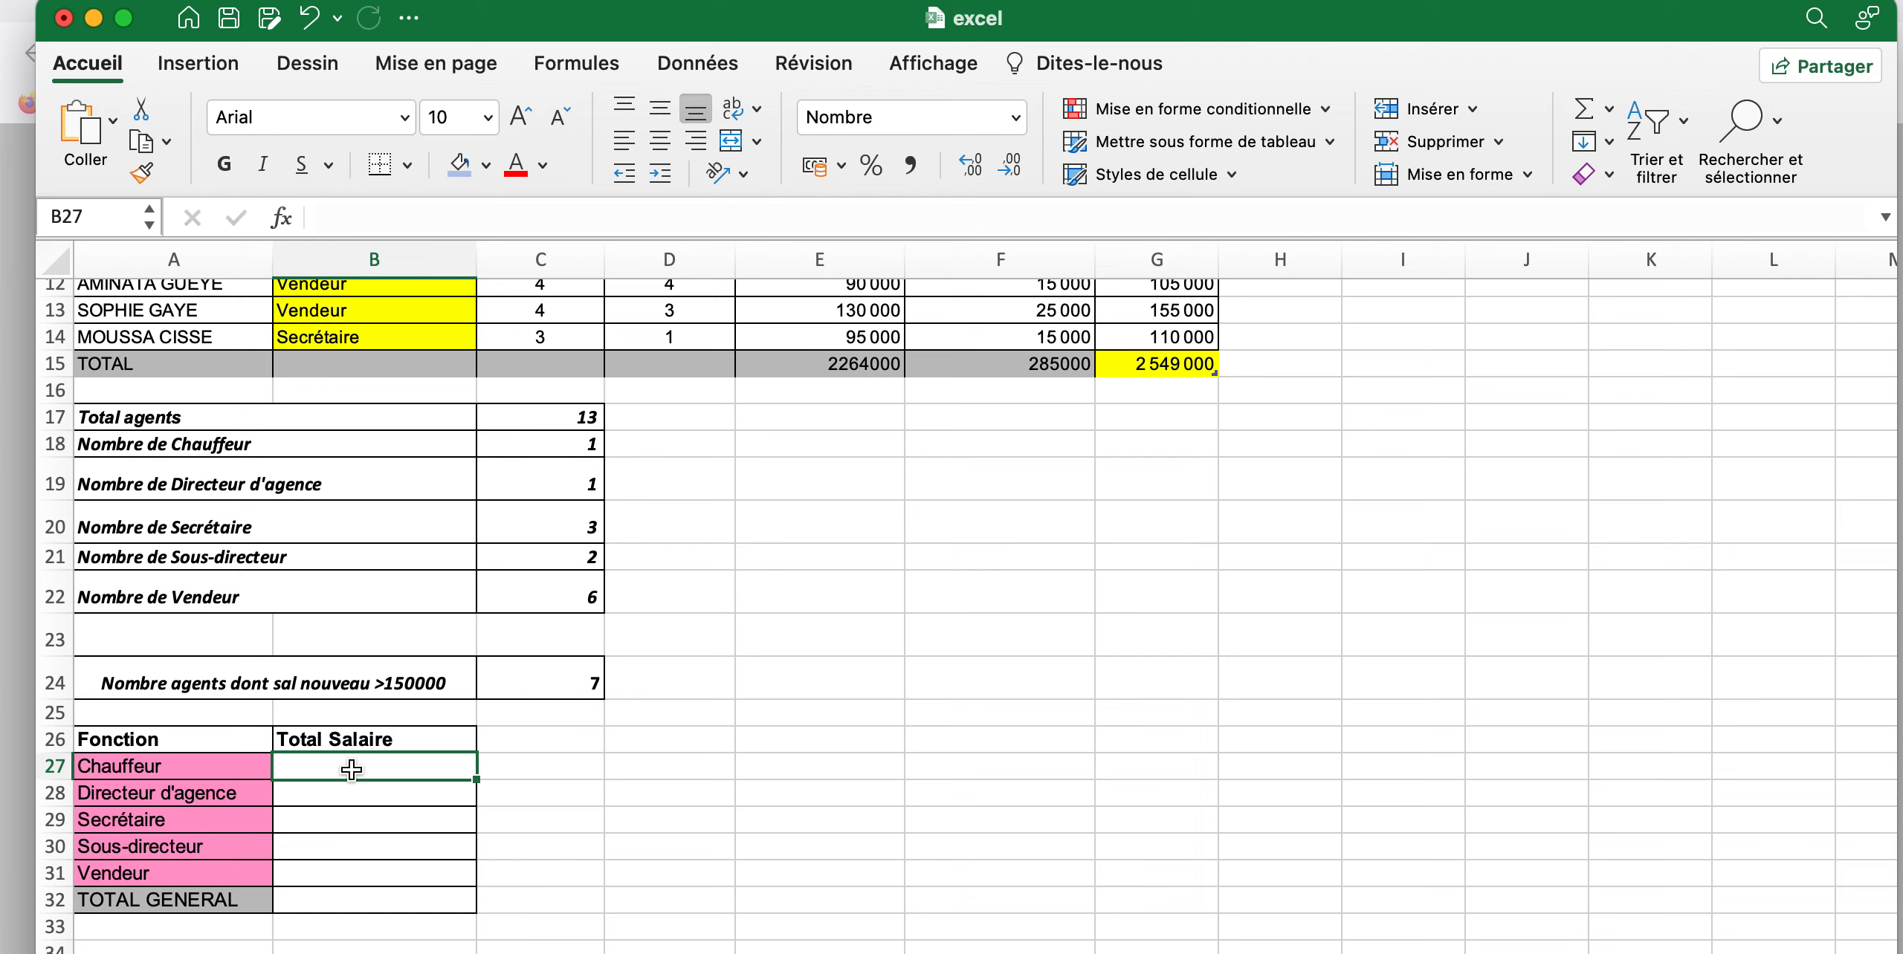
{"action": "type", "text": "="}
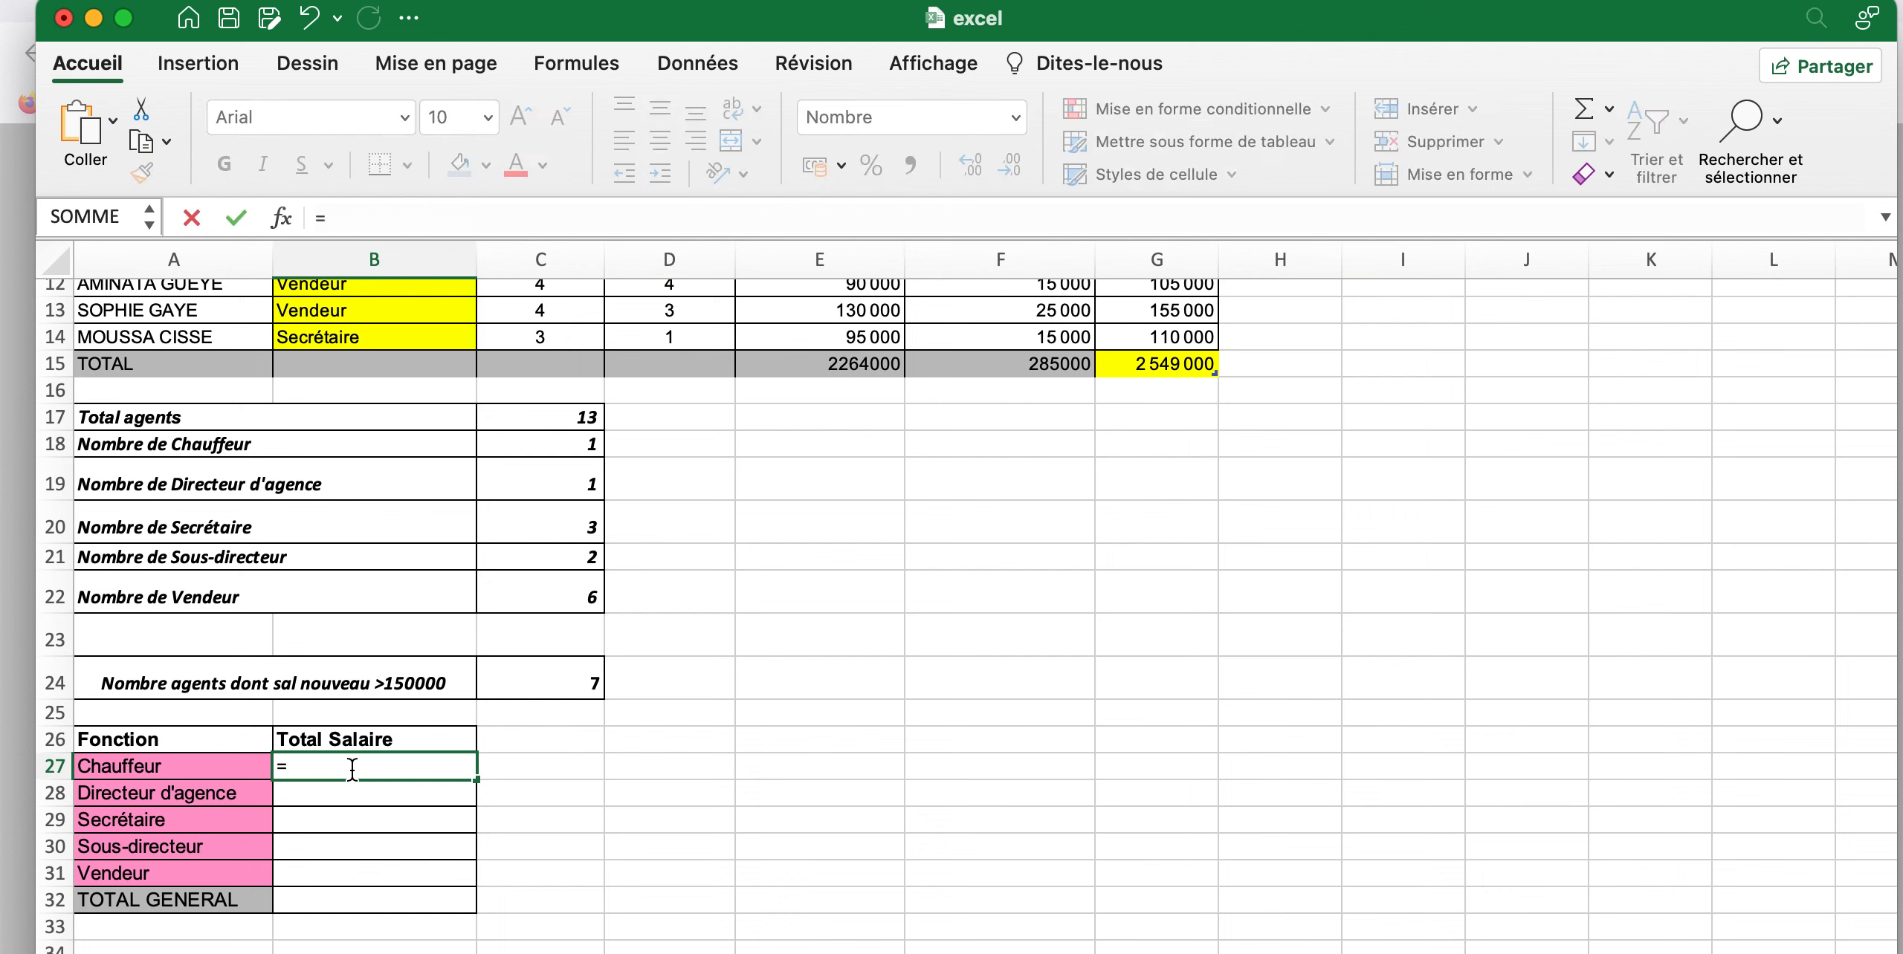
{"action": "type", "text": "somm"}
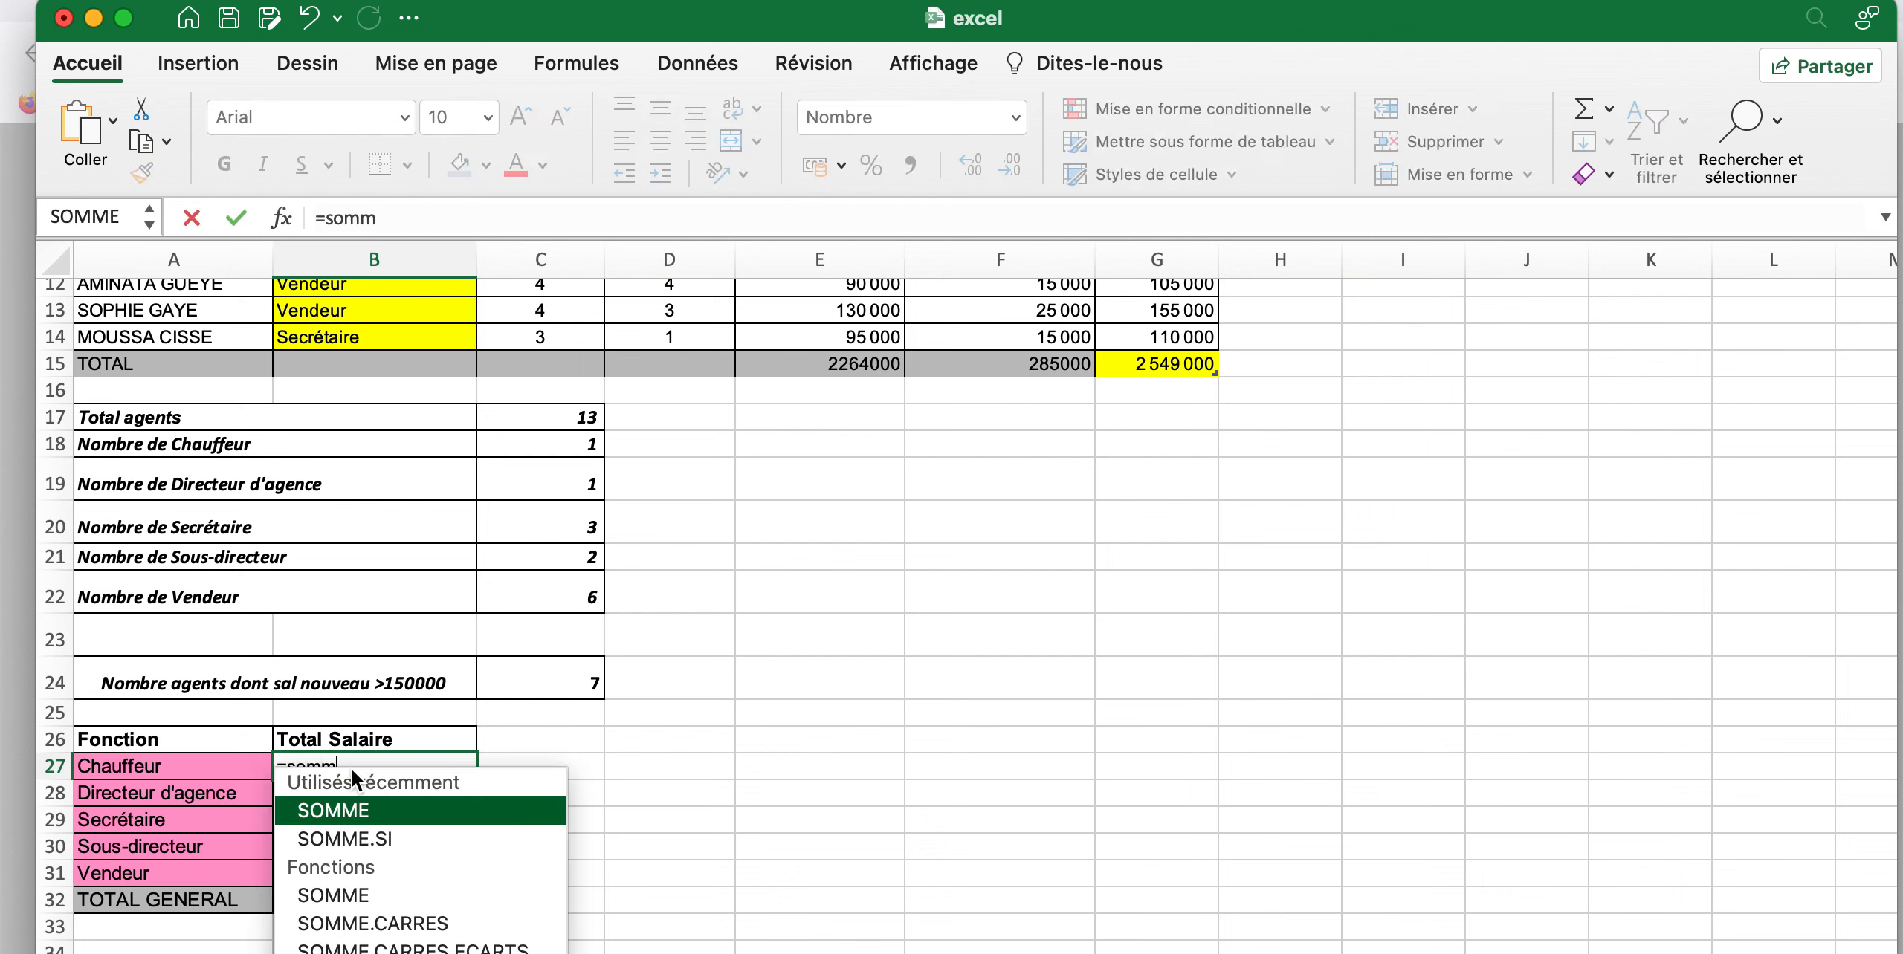
{"action": "key", "text": "Down"}
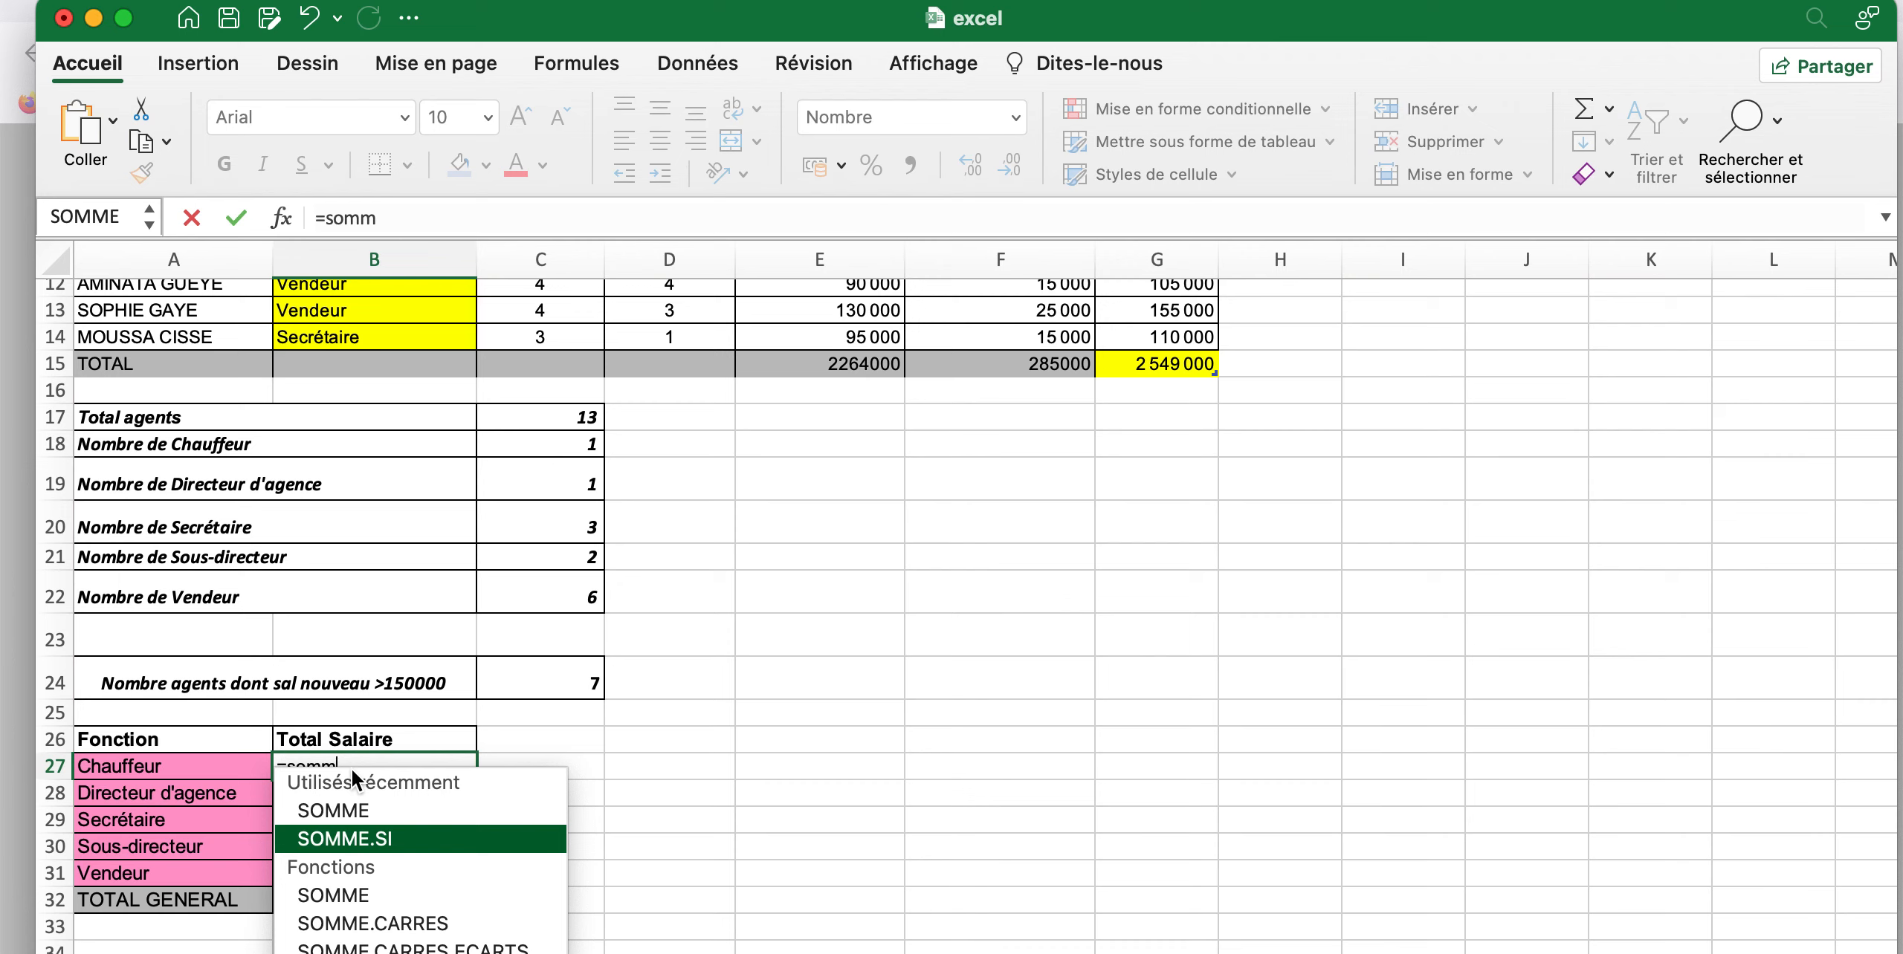
{"action": "key", "text": "Tab"}
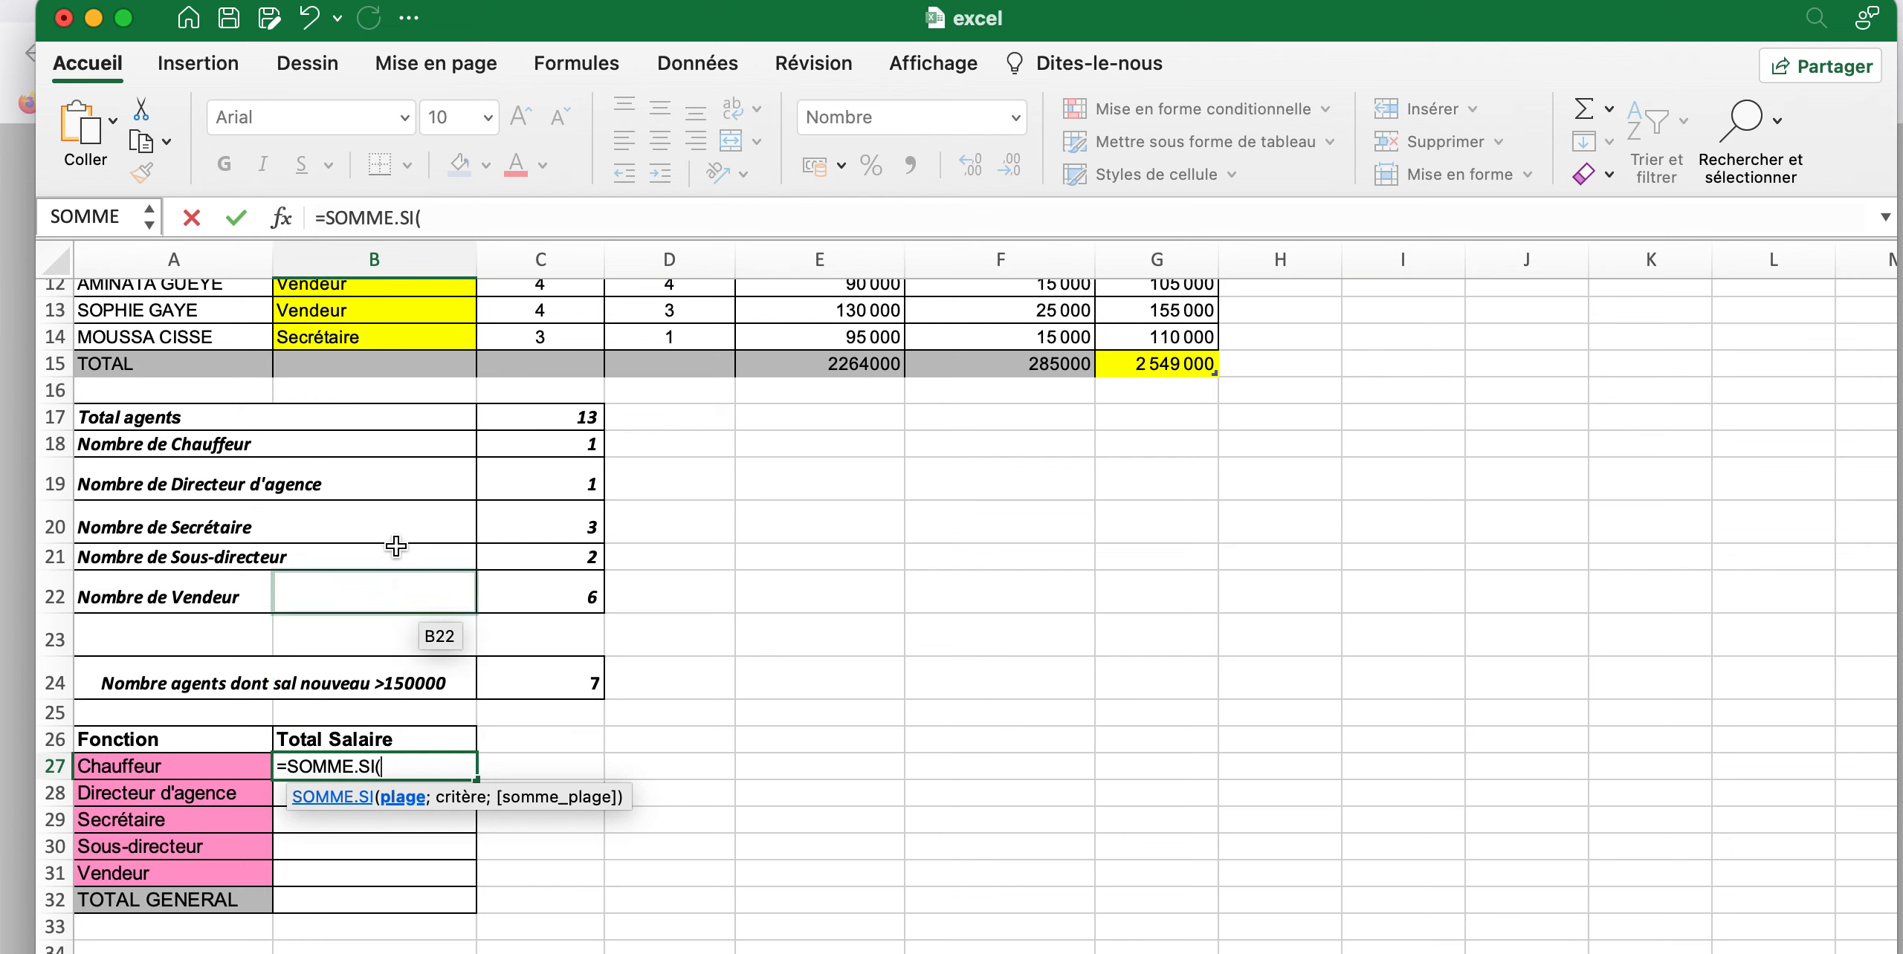
Set the criteria range of the SOMME.SI formula in B27 to the Fonction cells B2:B14 (fonct)
{"action": "scroll", "coordinate": [396, 538], "scroll_direction": "up", "scroll_amount": 1}
{"action": "scroll", "coordinate": [397, 539], "scroll_direction": "up", "scroll_amount": 5}
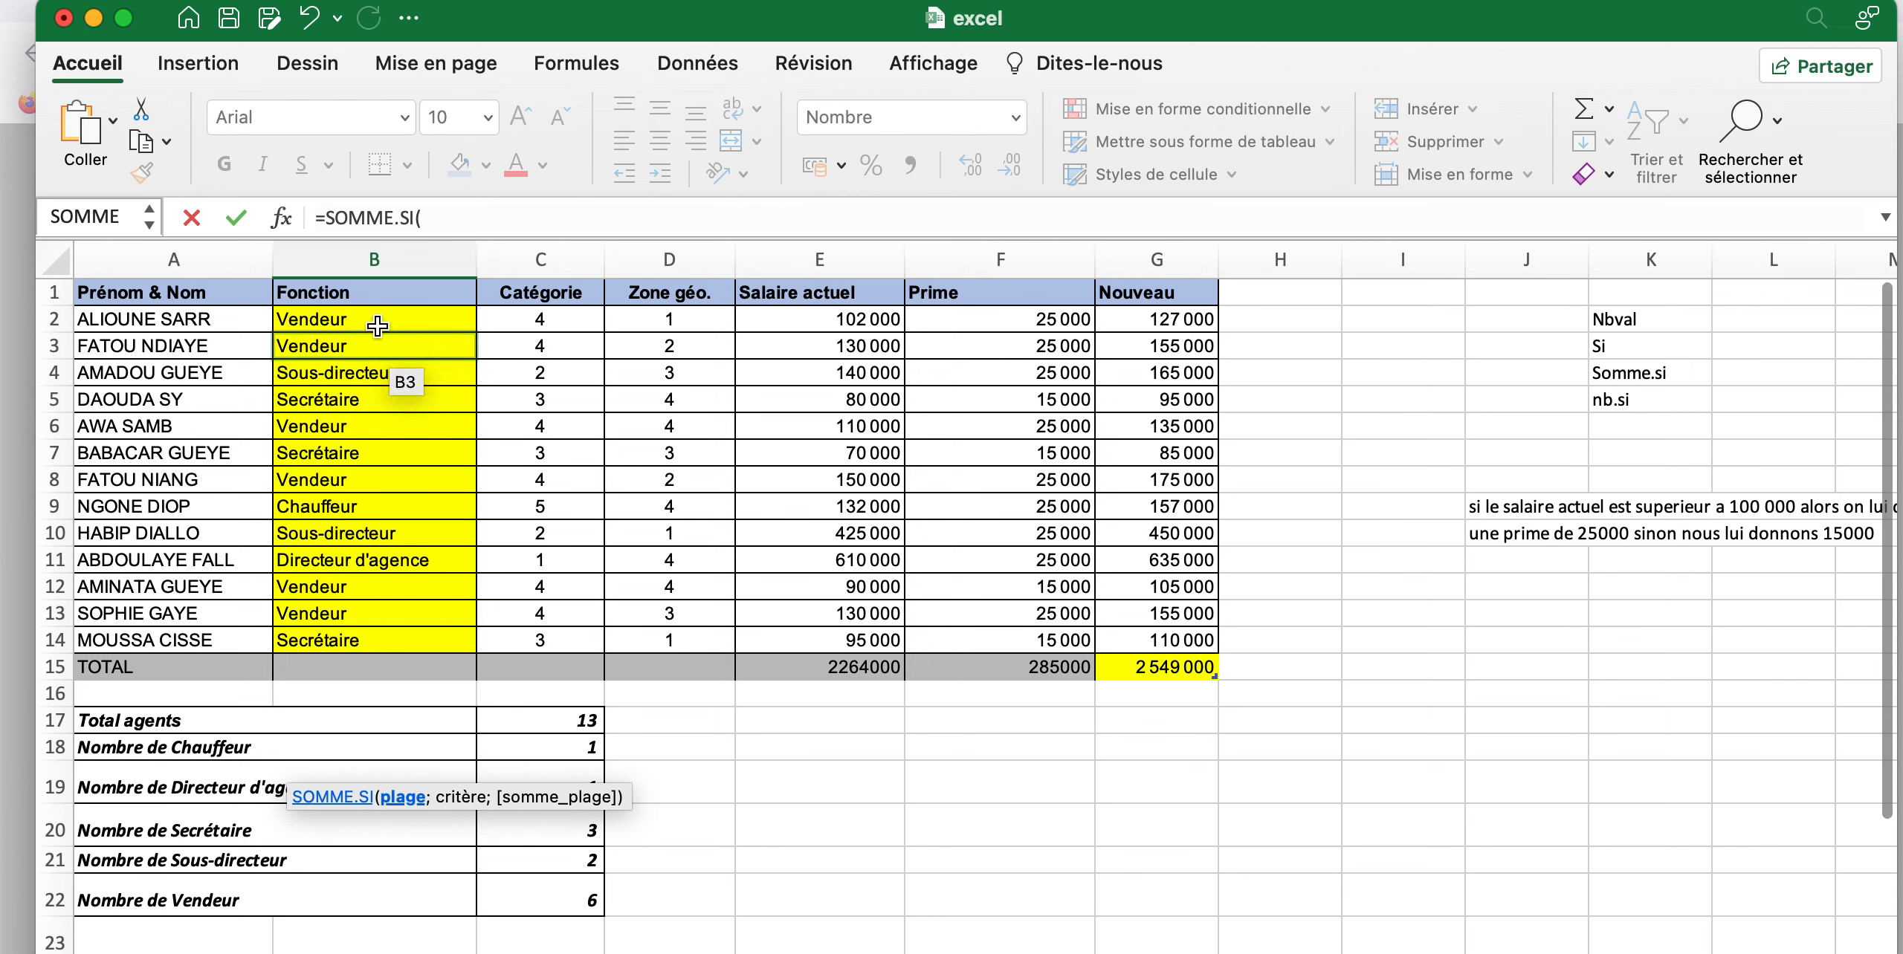
{"action": "left_click_drag", "start_coordinate": [378, 325], "coordinate": [380, 633]}
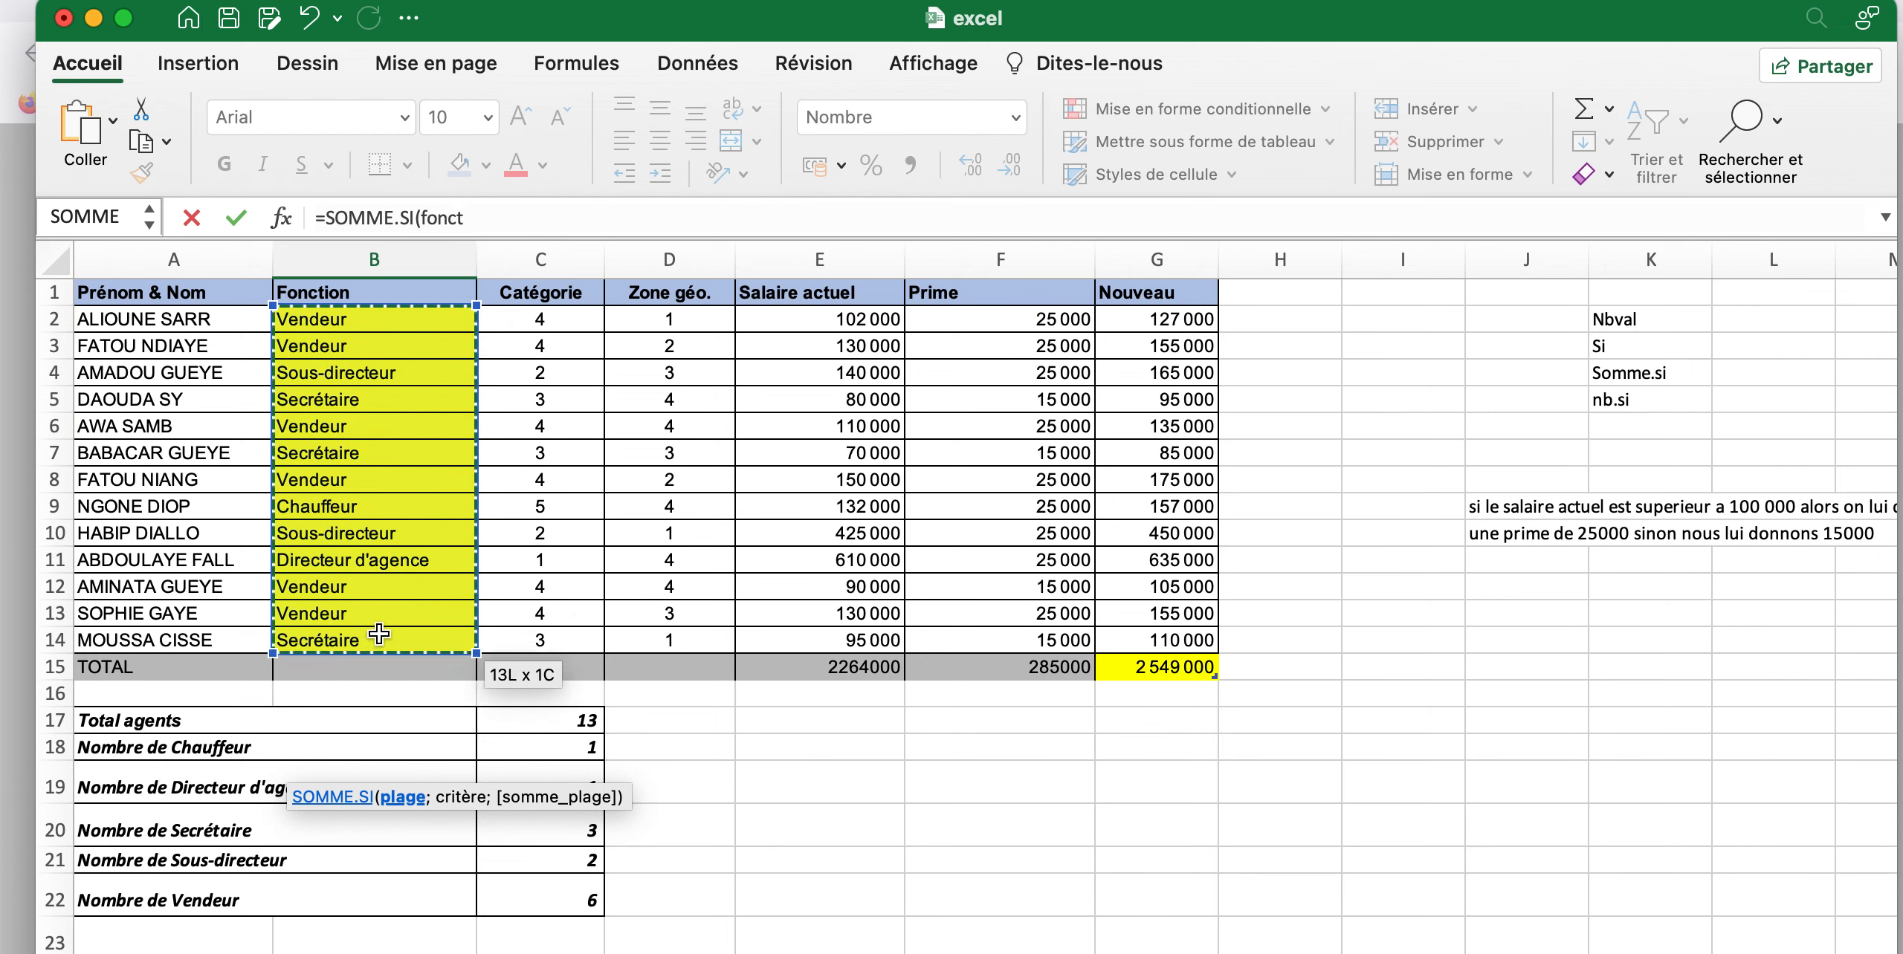
{"action": "scroll", "coordinate": [379, 634], "scroll_direction": "down", "scroll_amount": 5}
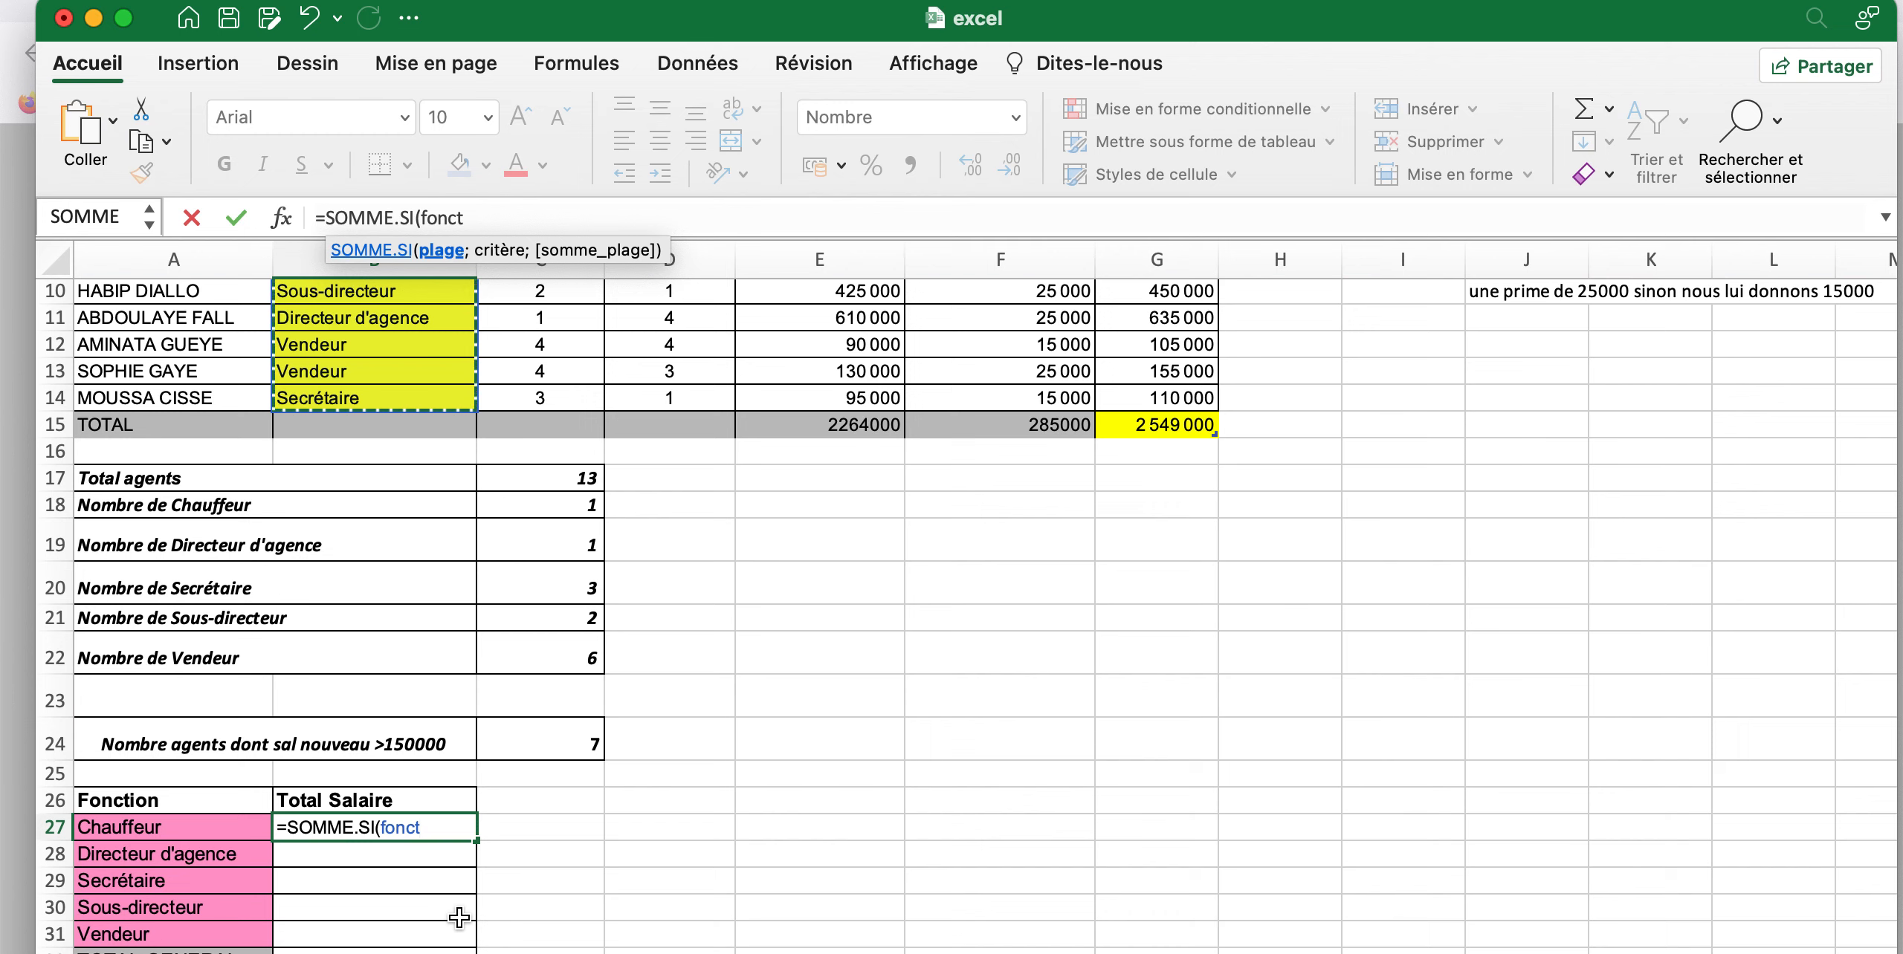
Add the criterion "Chauffeur" to the SOMME.SI formula in B27, followed by a semicolon for the sum range
{"action": "type", "text": ";"}
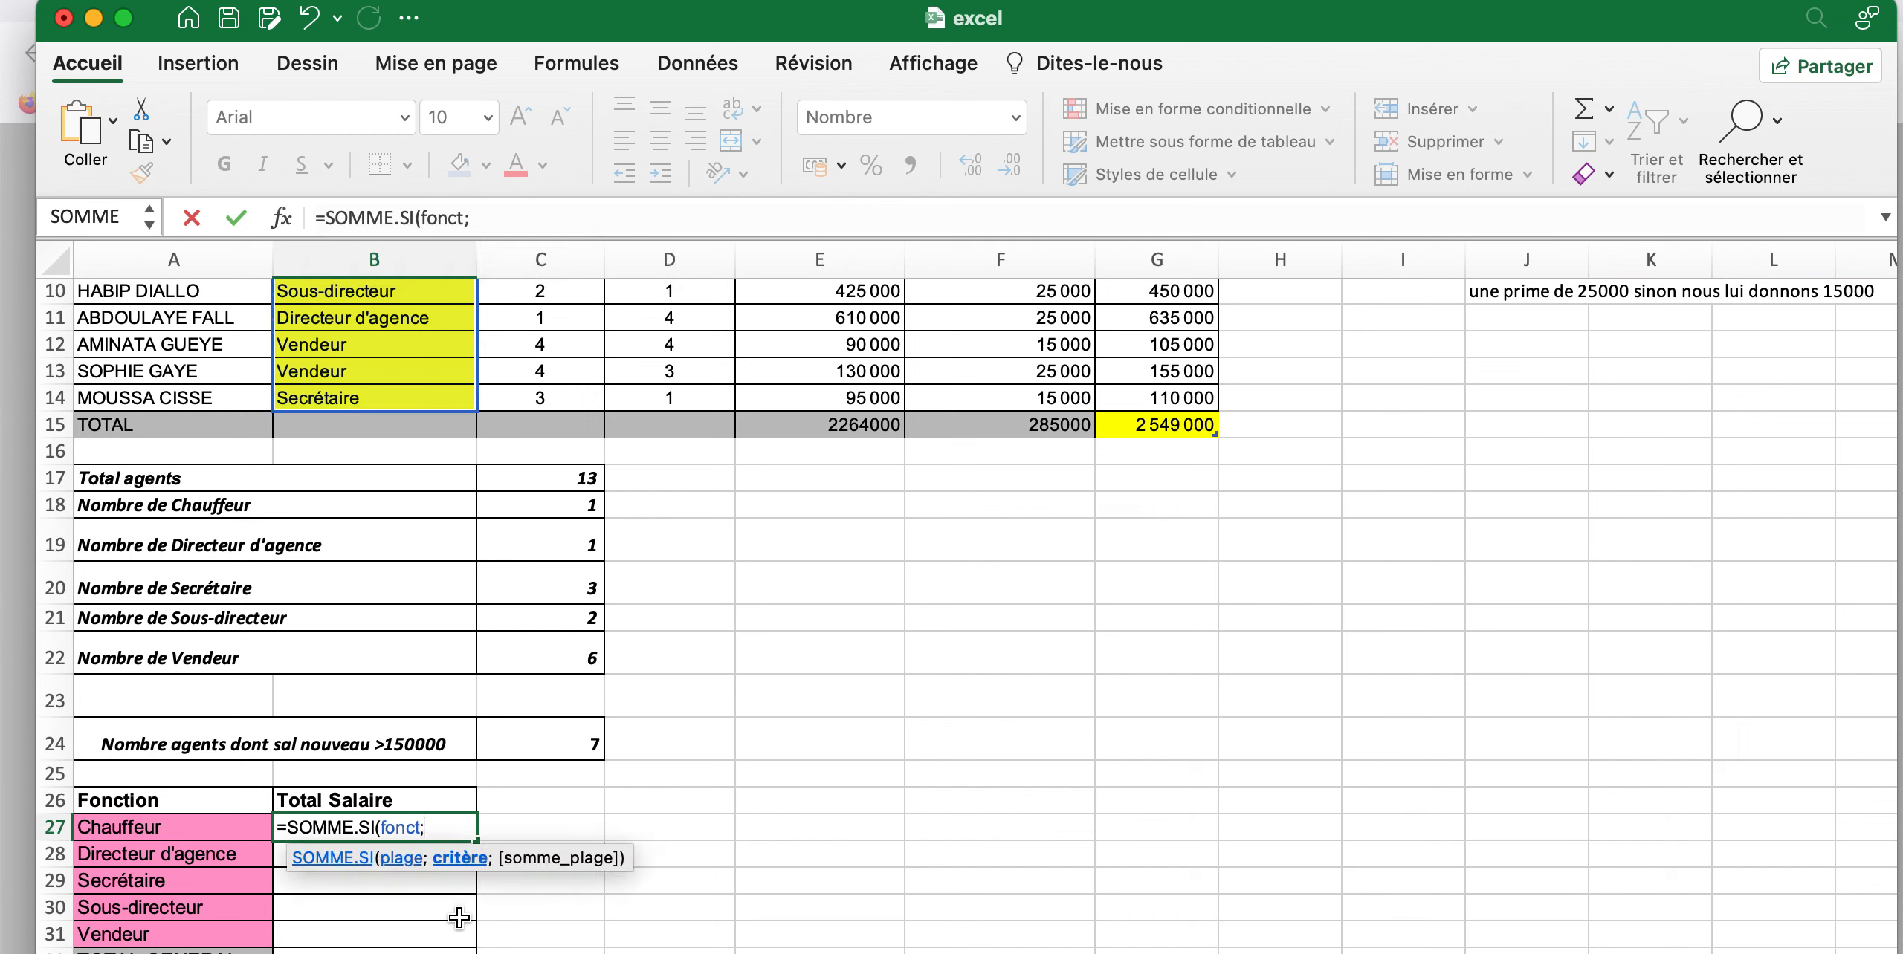
{"action": "type", "text": "\""}
{"action": "type", "text": "C"}
{"action": "type", "text": "hai"}
{"action": "type", "text": "uffeur"}
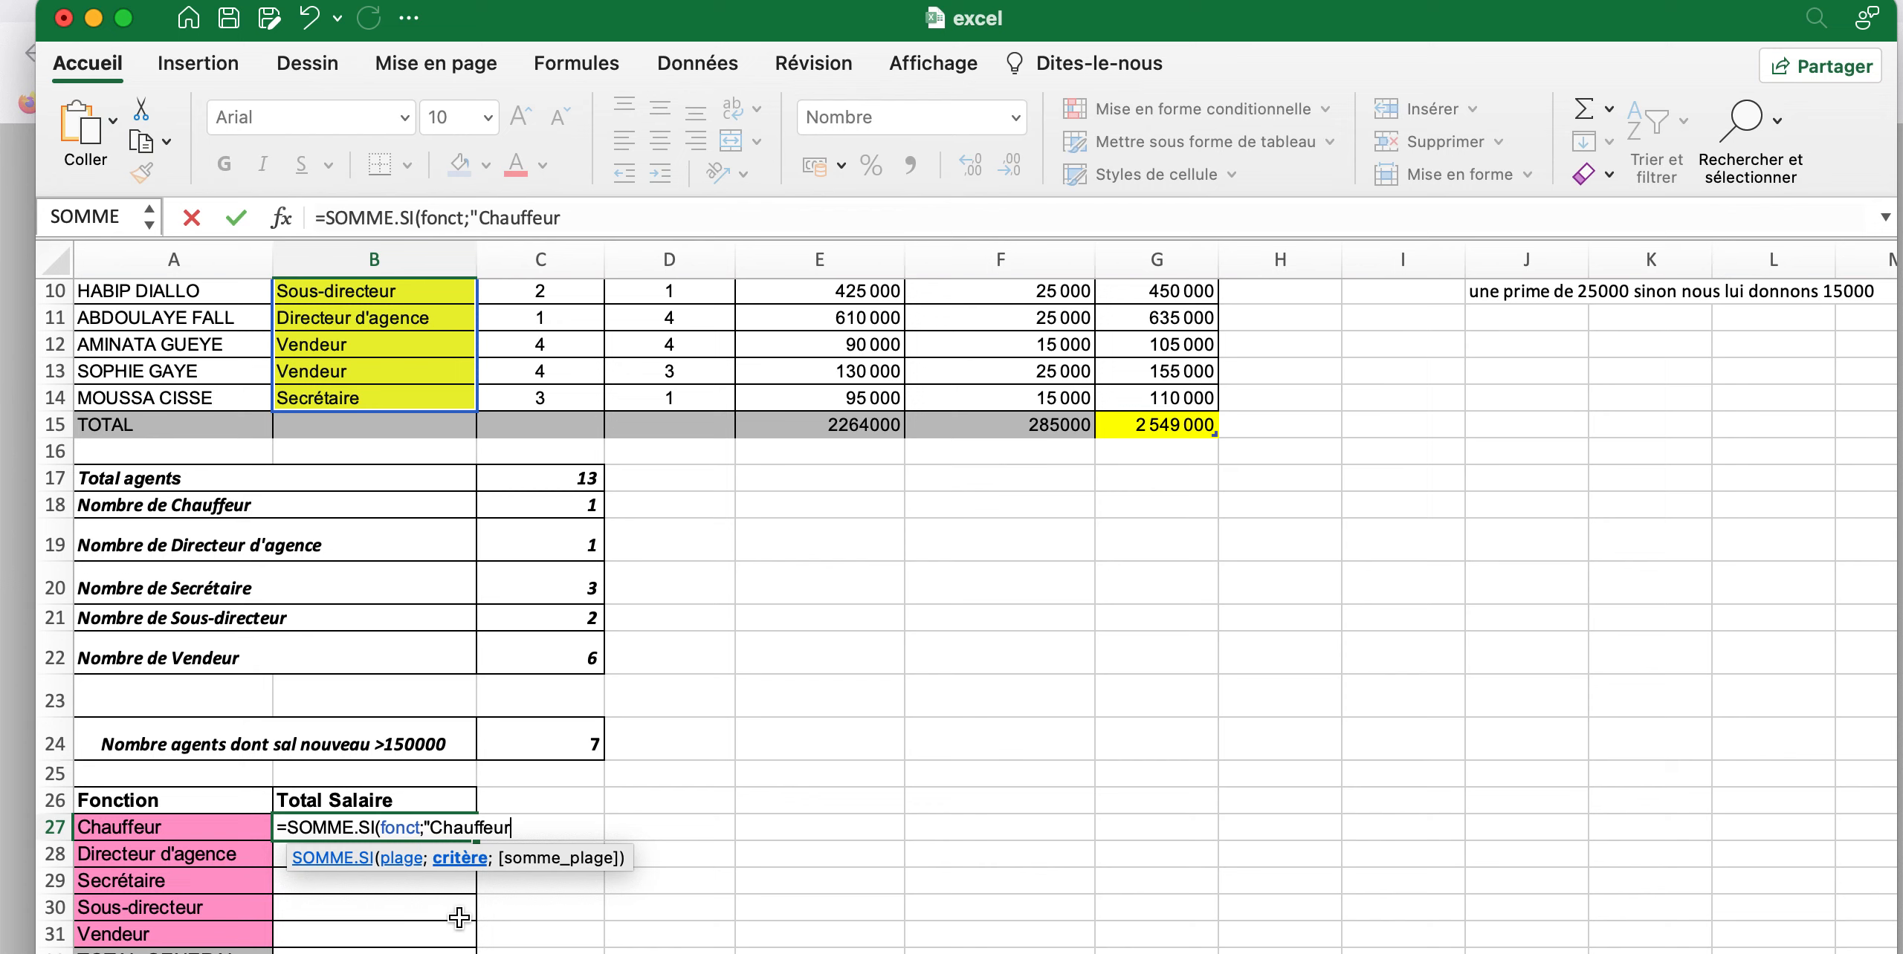
{"action": "type", "text": "\":"}
{"action": "key", "text": "BackSpace"}
{"action": "type", "text": ";"}
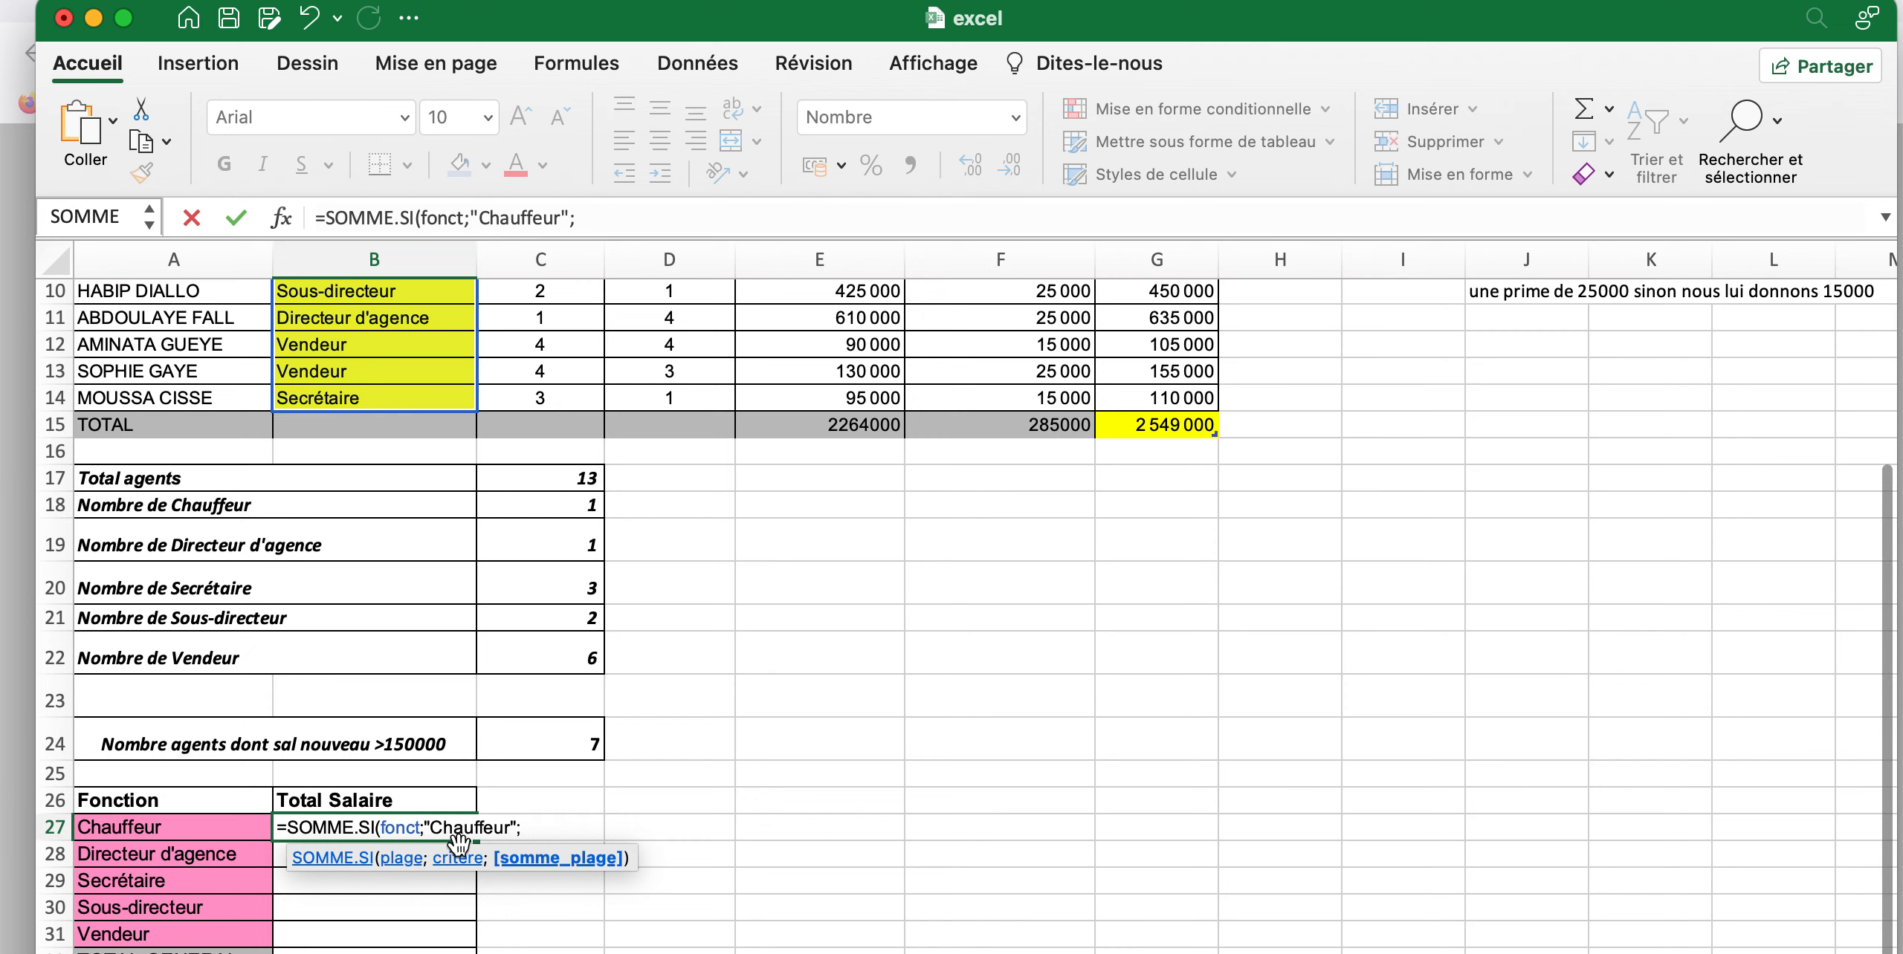
Set the sum range in B27 to the Nouveau salary cells G2:G14, enter the formula and review it
{"action": "scroll", "coordinate": [558, 808], "scroll_direction": "up", "scroll_amount": 5}
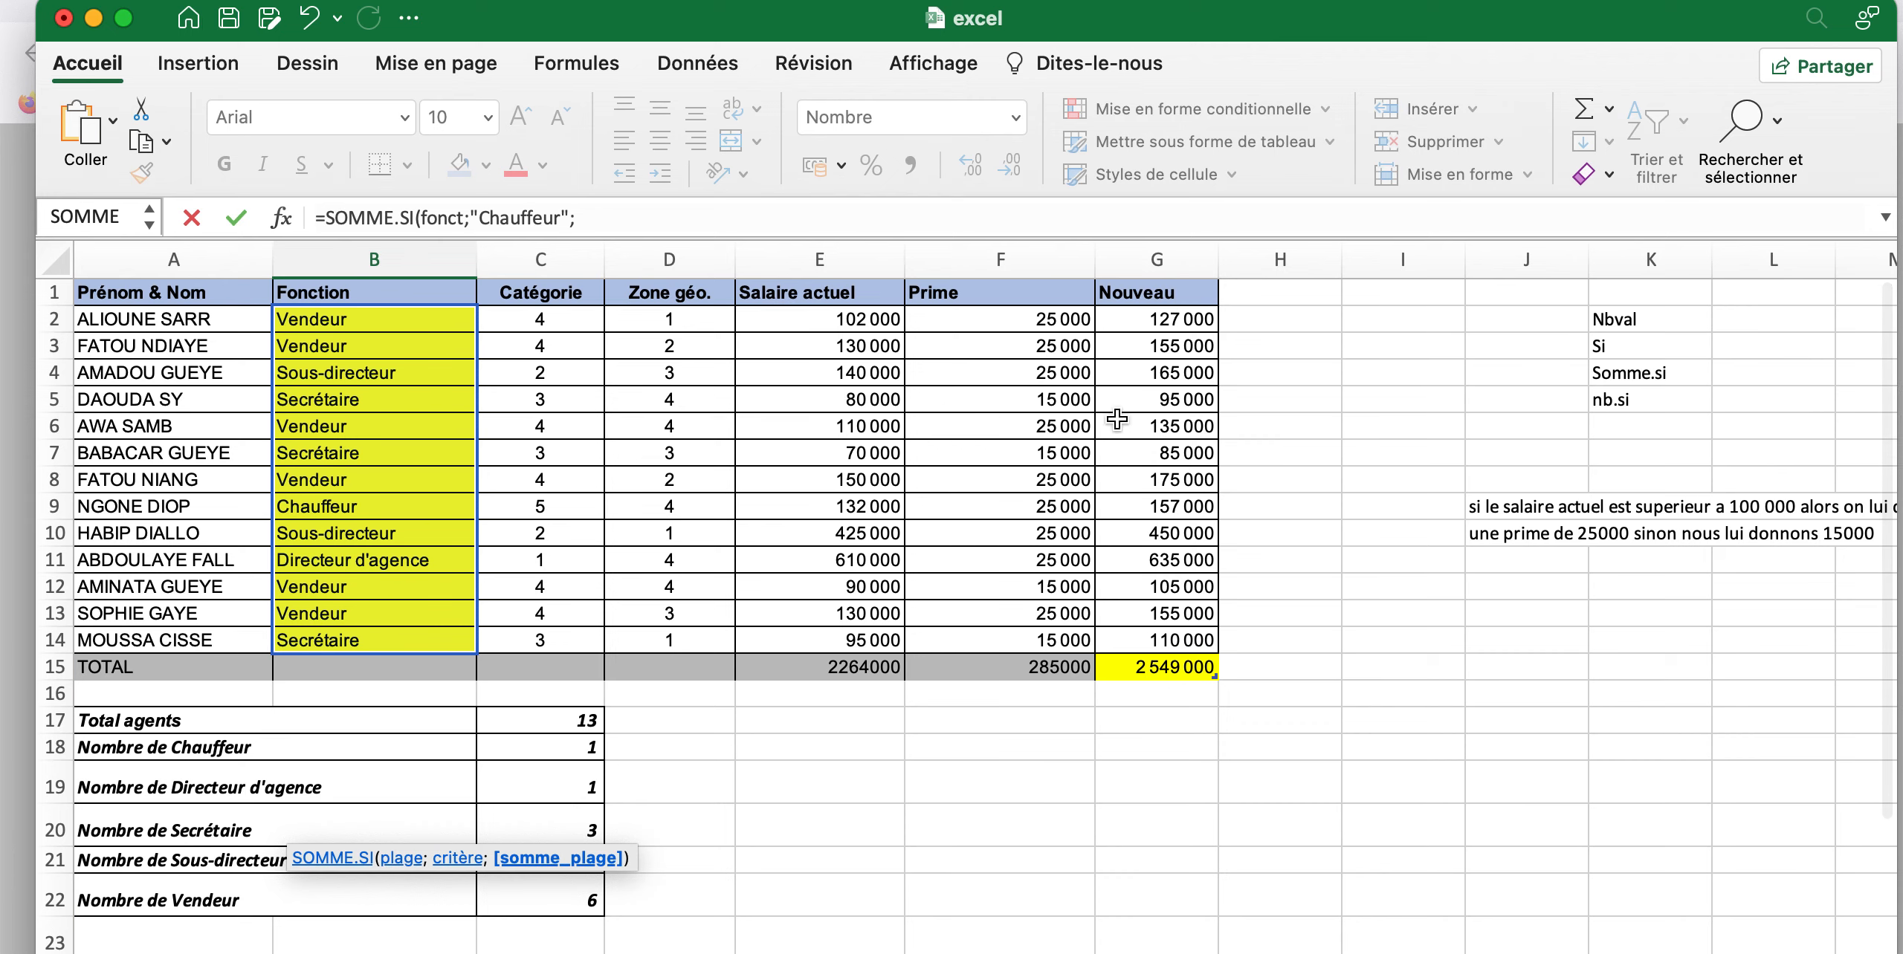
{"action": "left_click_drag", "start_coordinate": [1125, 321], "coordinate": [1169, 637]}
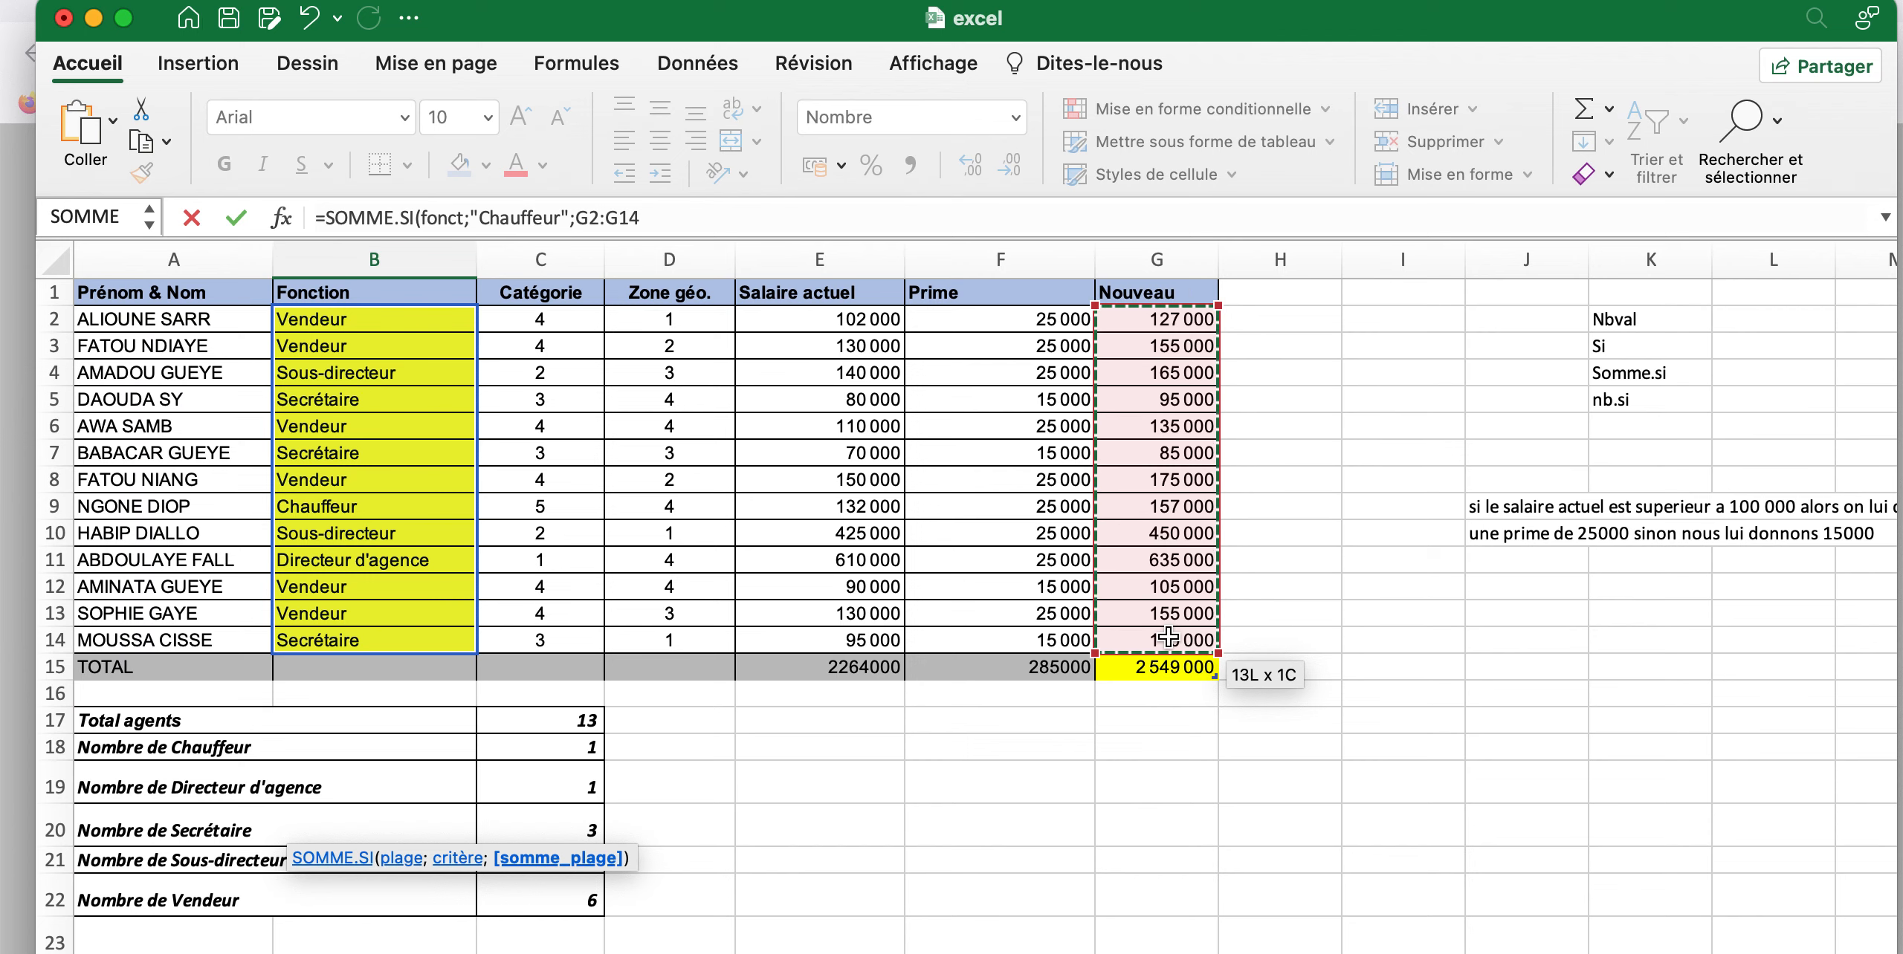
{"action": "left_click_drag", "start_coordinate": [1169, 638], "coordinate": [1168, 638]}
{"action": "scroll", "coordinate": [925, 806], "scroll_direction": "down", "scroll_amount": 6}
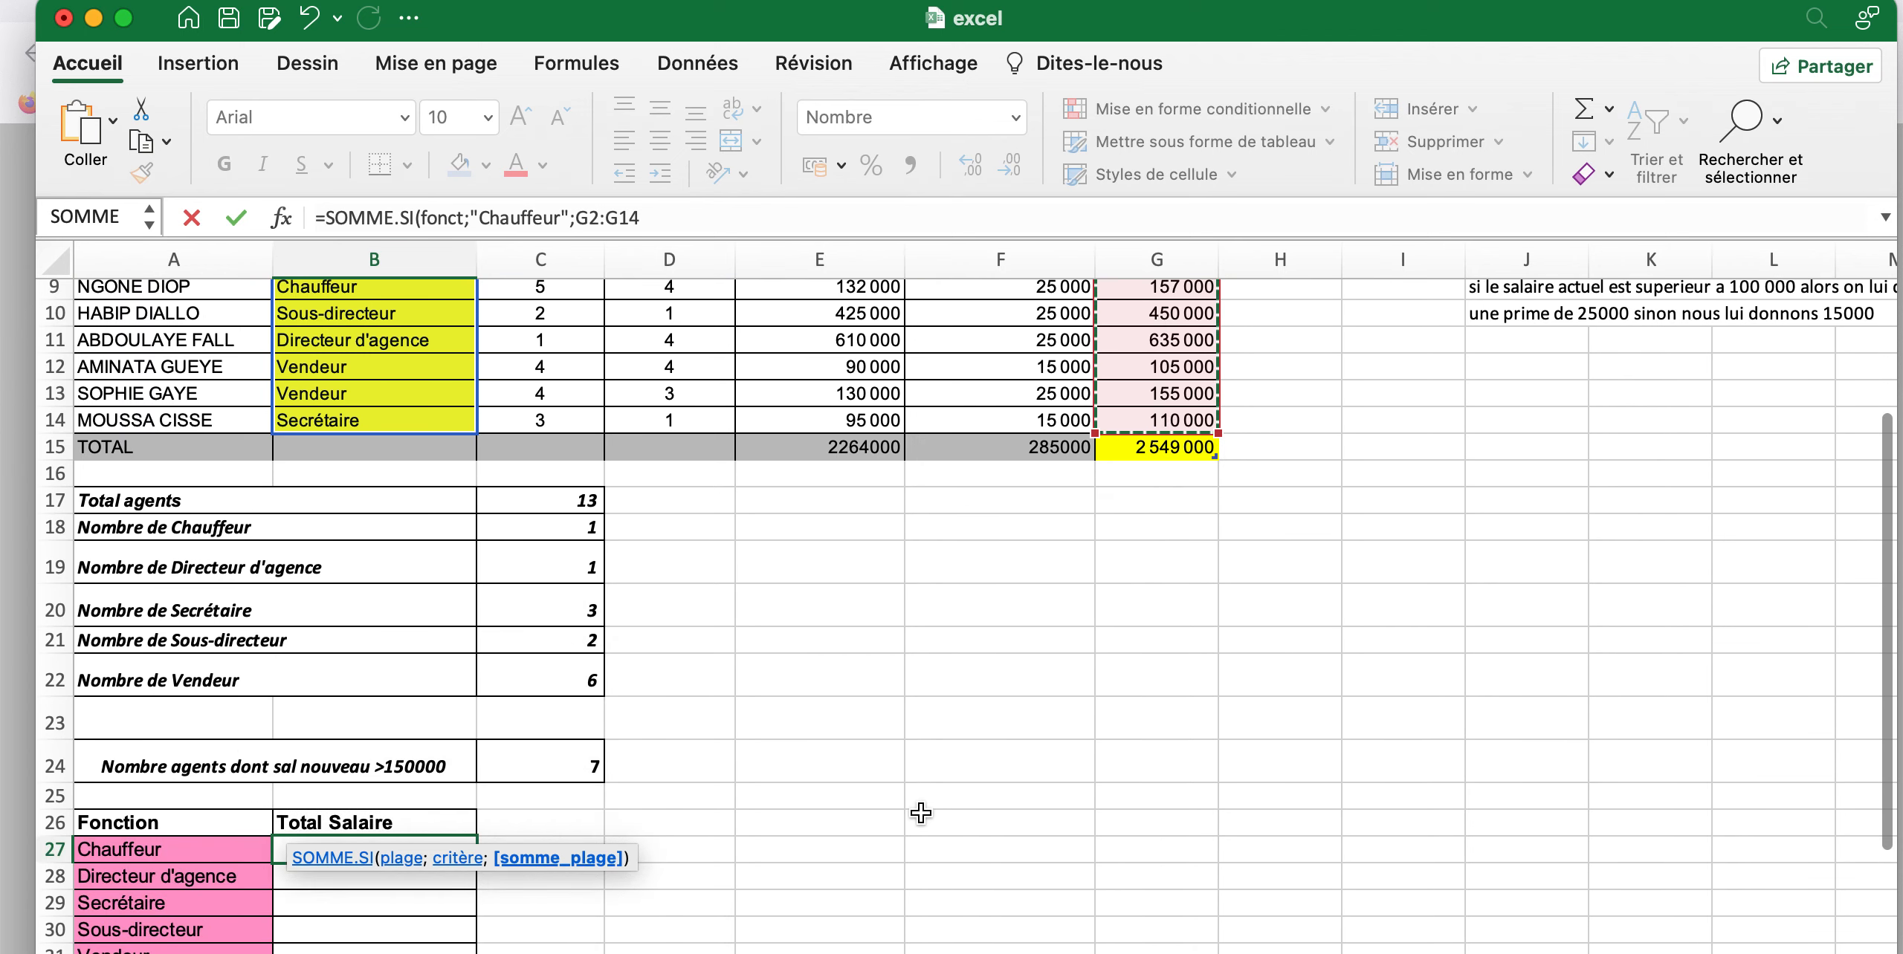
{"action": "scroll", "coordinate": [921, 813], "scroll_direction": "down", "scroll_amount": 1}
{"action": "scroll", "coordinate": [921, 813], "scroll_direction": "right", "scroll_amount": 1}
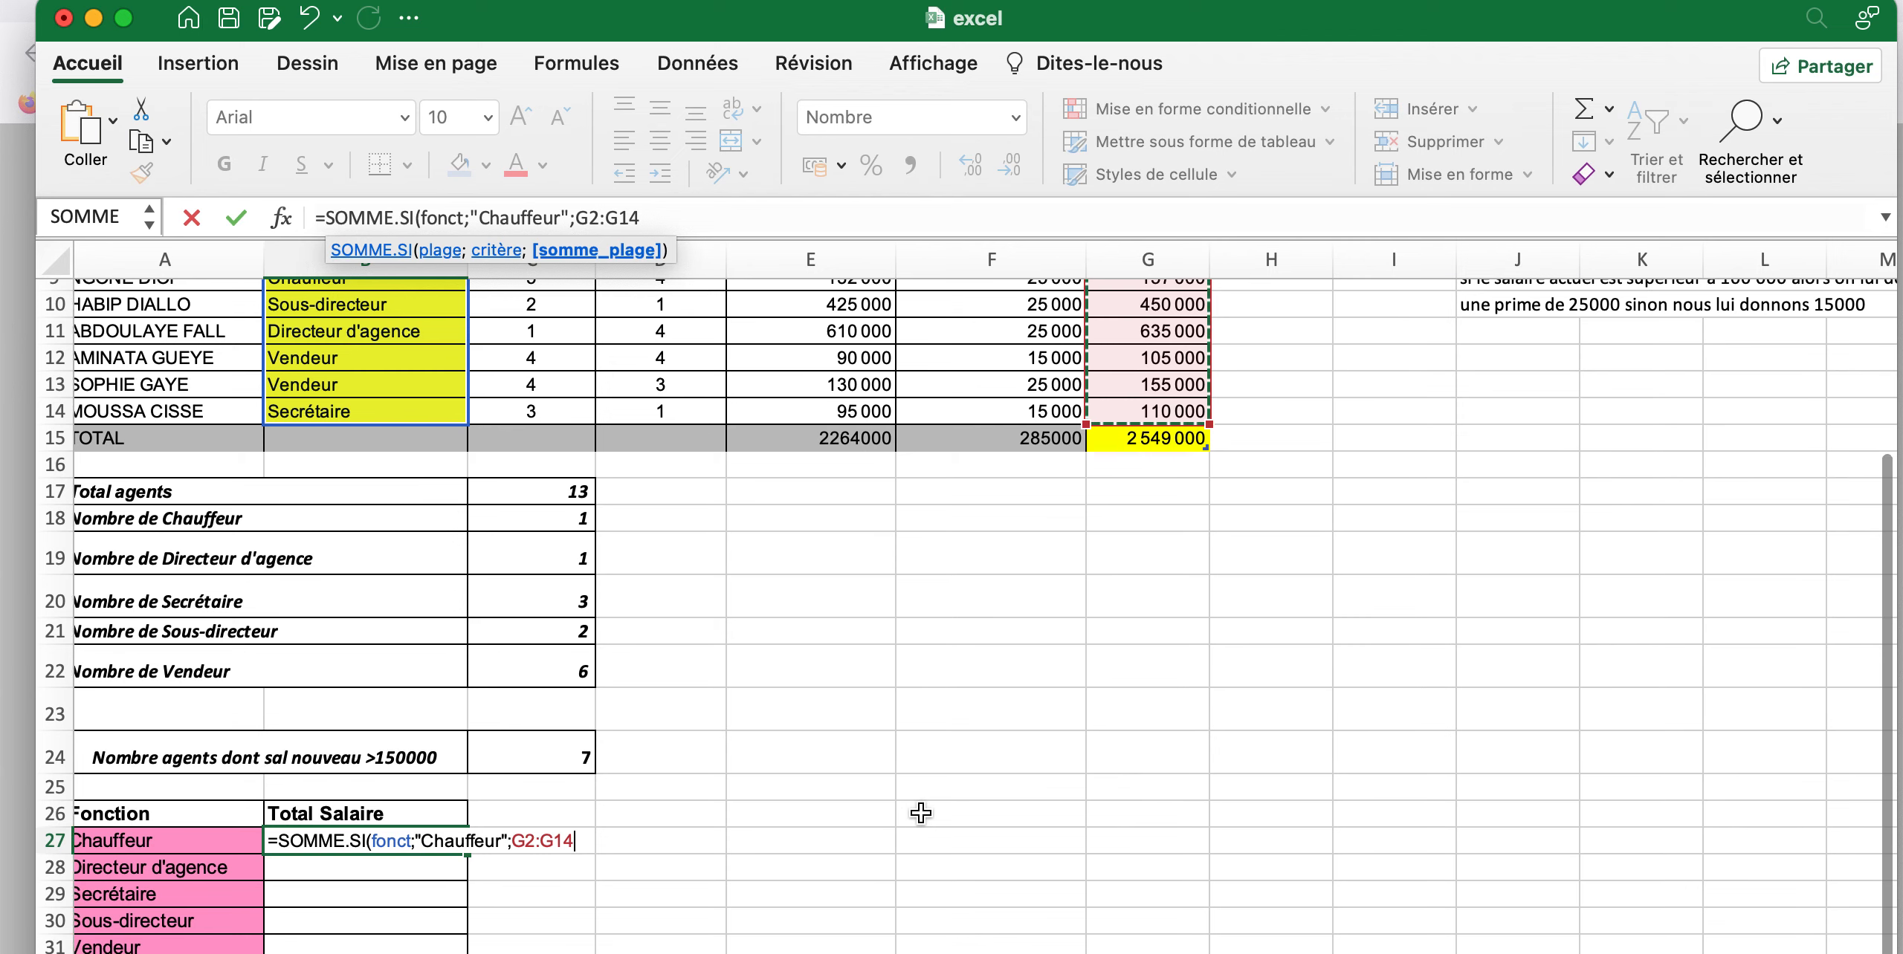
{"action": "type", "text": ")"}
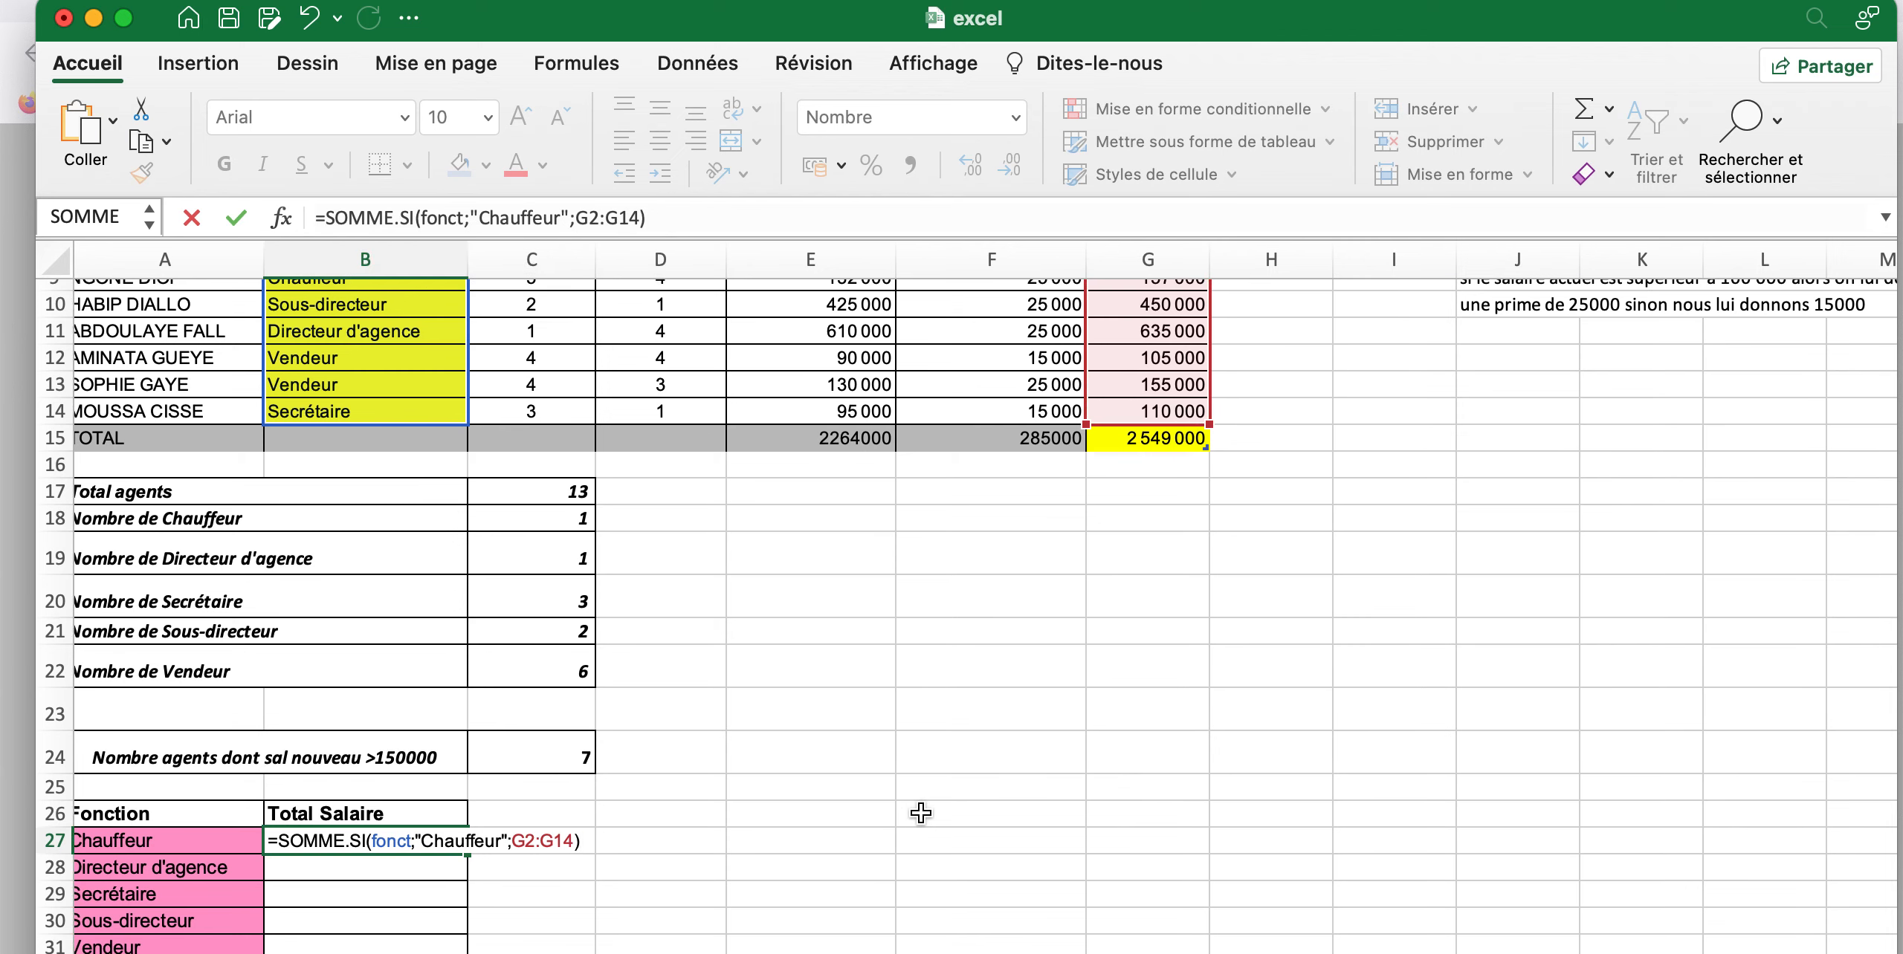
{"action": "key", "text": "Return"}
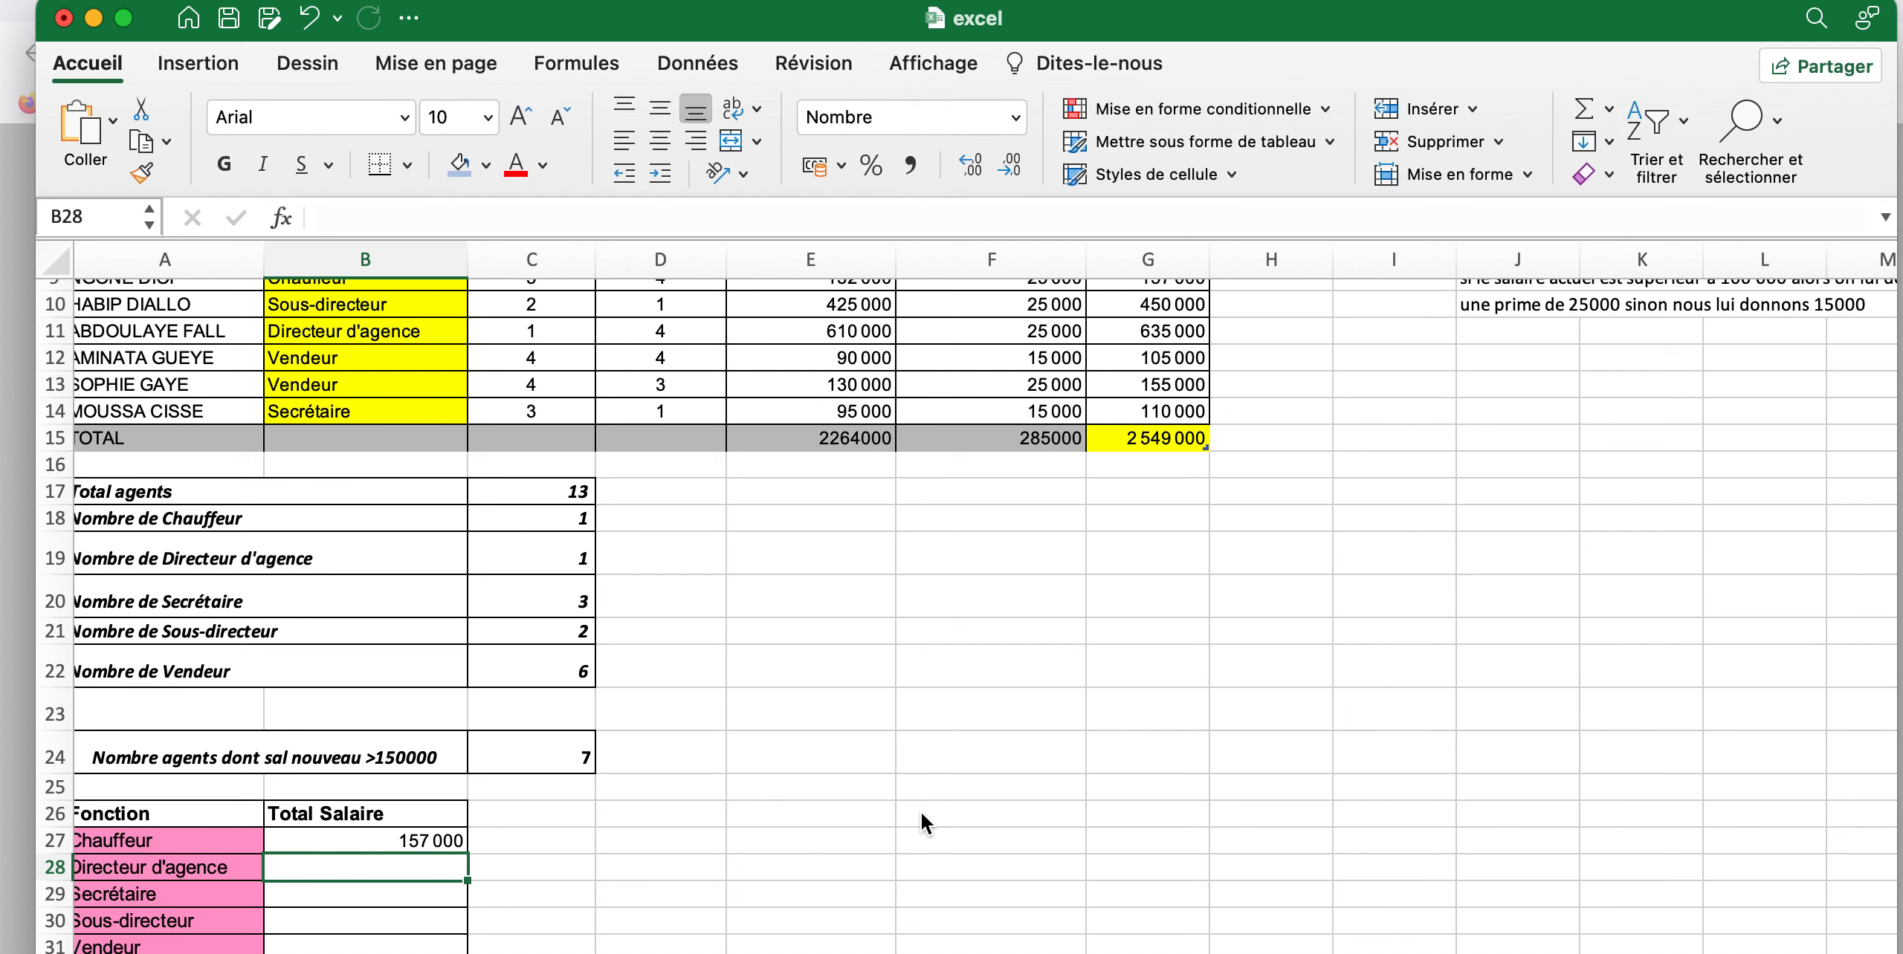
{"action": "left_click", "coordinate": [371, 842]}
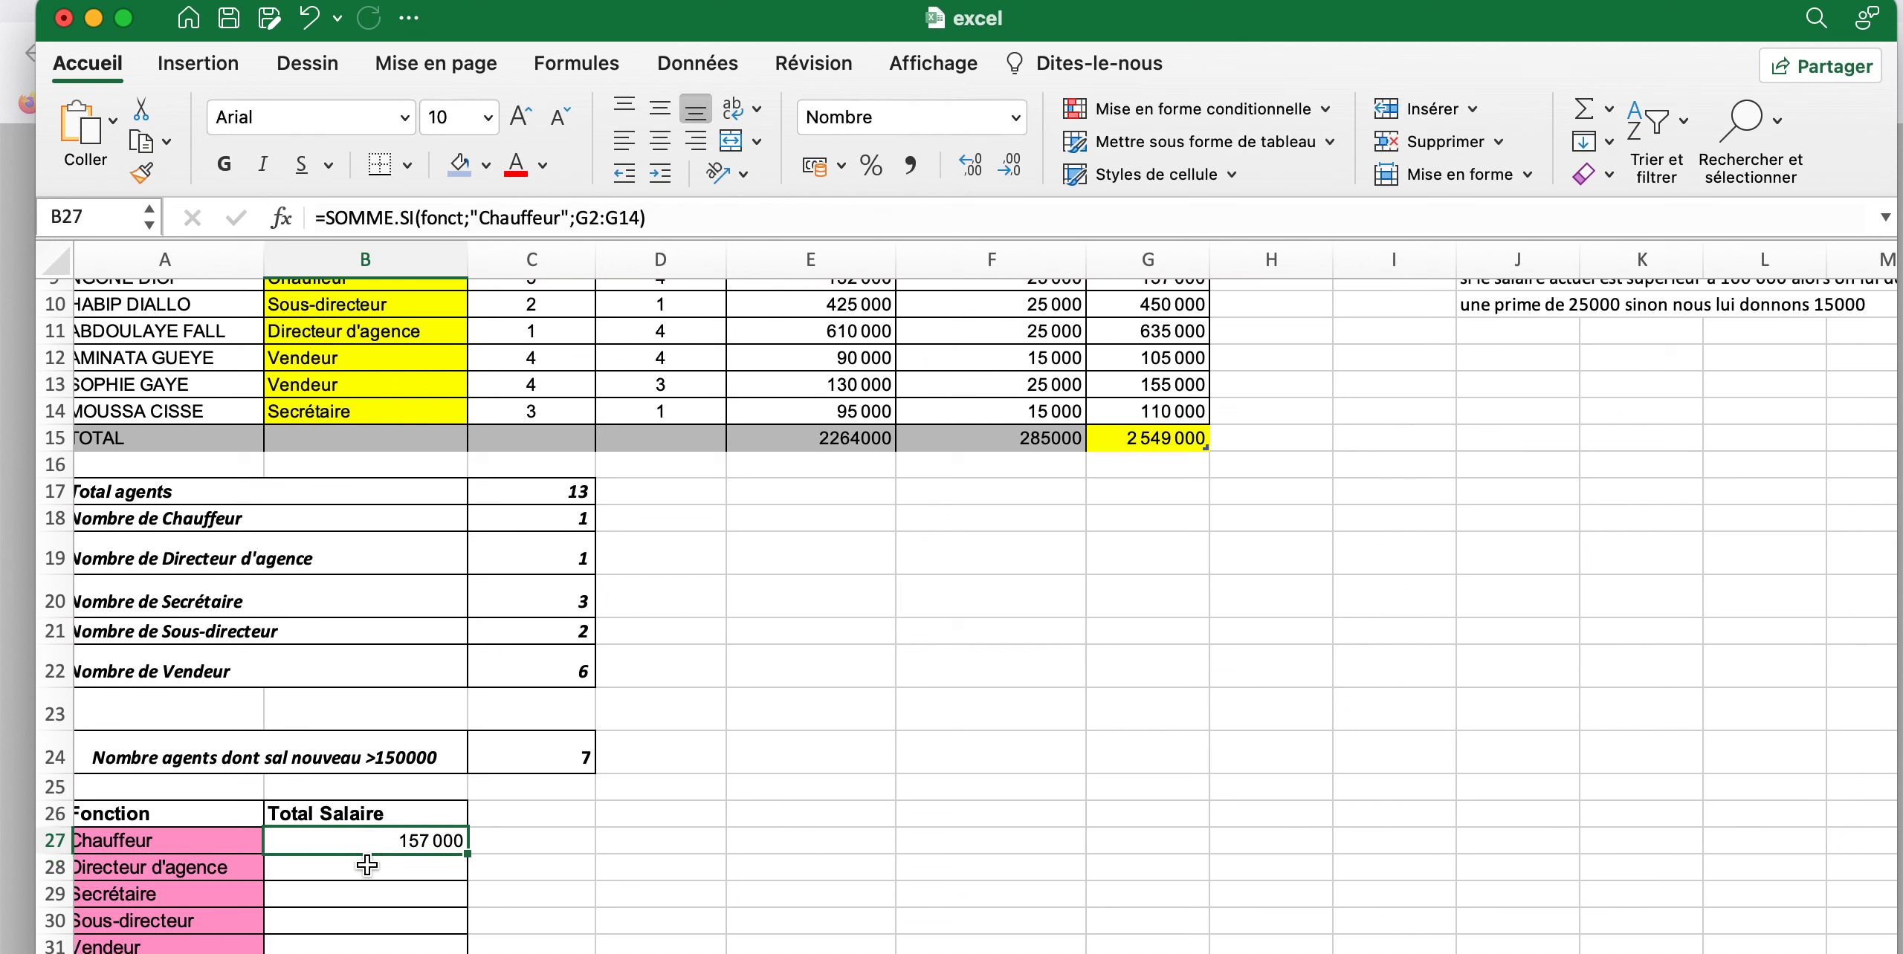
Start a SOMME.SI formula in B28 for Directeur d'agence with the Fonction cells B2:B14 (fonct) as criteria range
{"action": "left_click", "coordinate": [354, 875]}
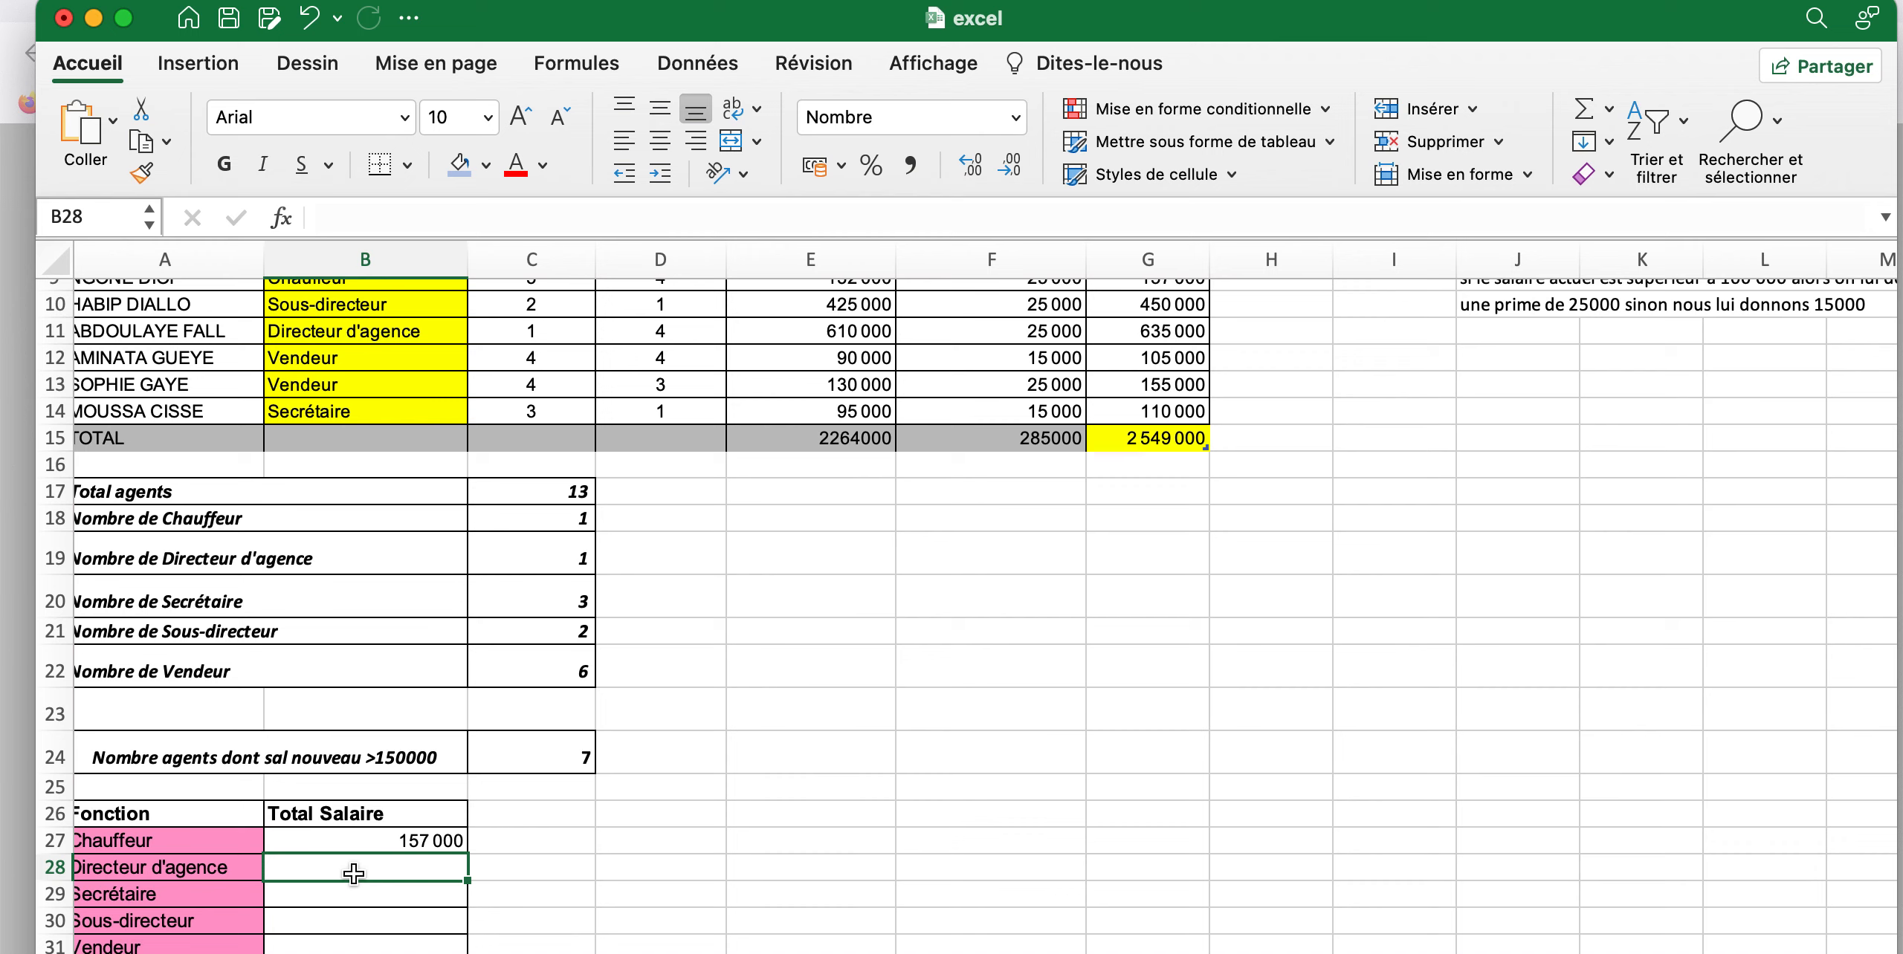
{"action": "type", "text": "="}
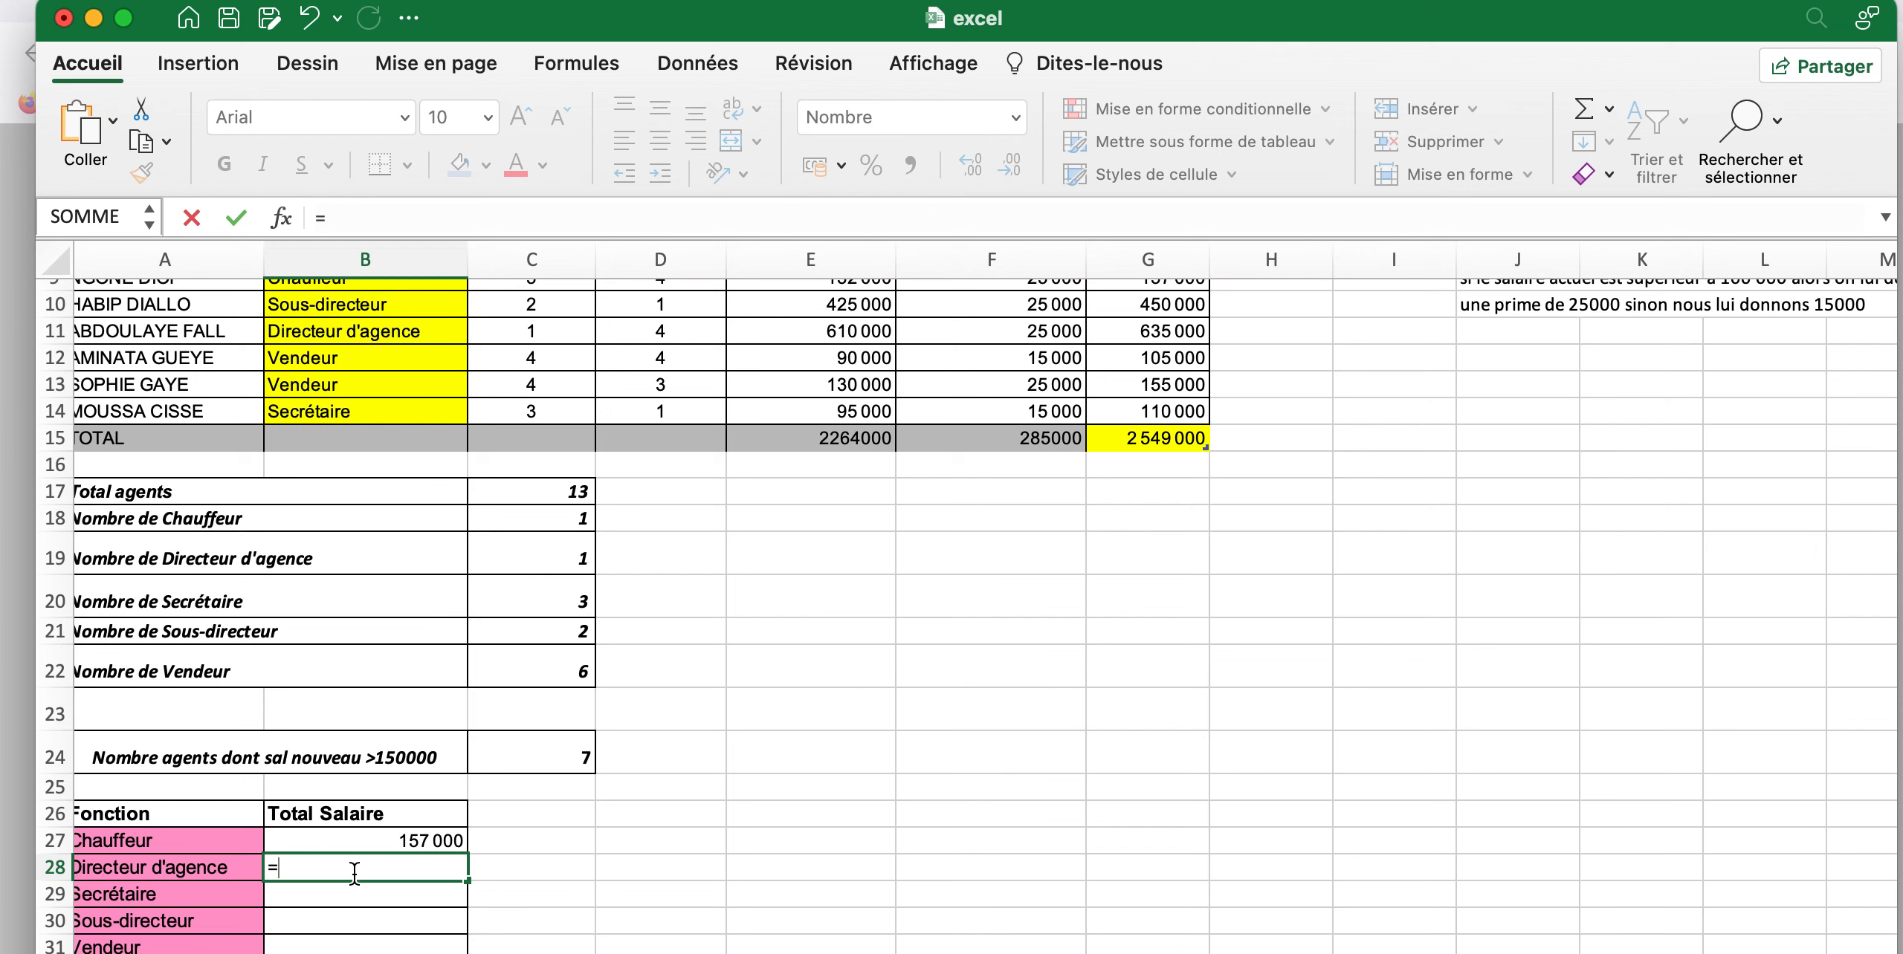
{"action": "type", "text": "Somm"}
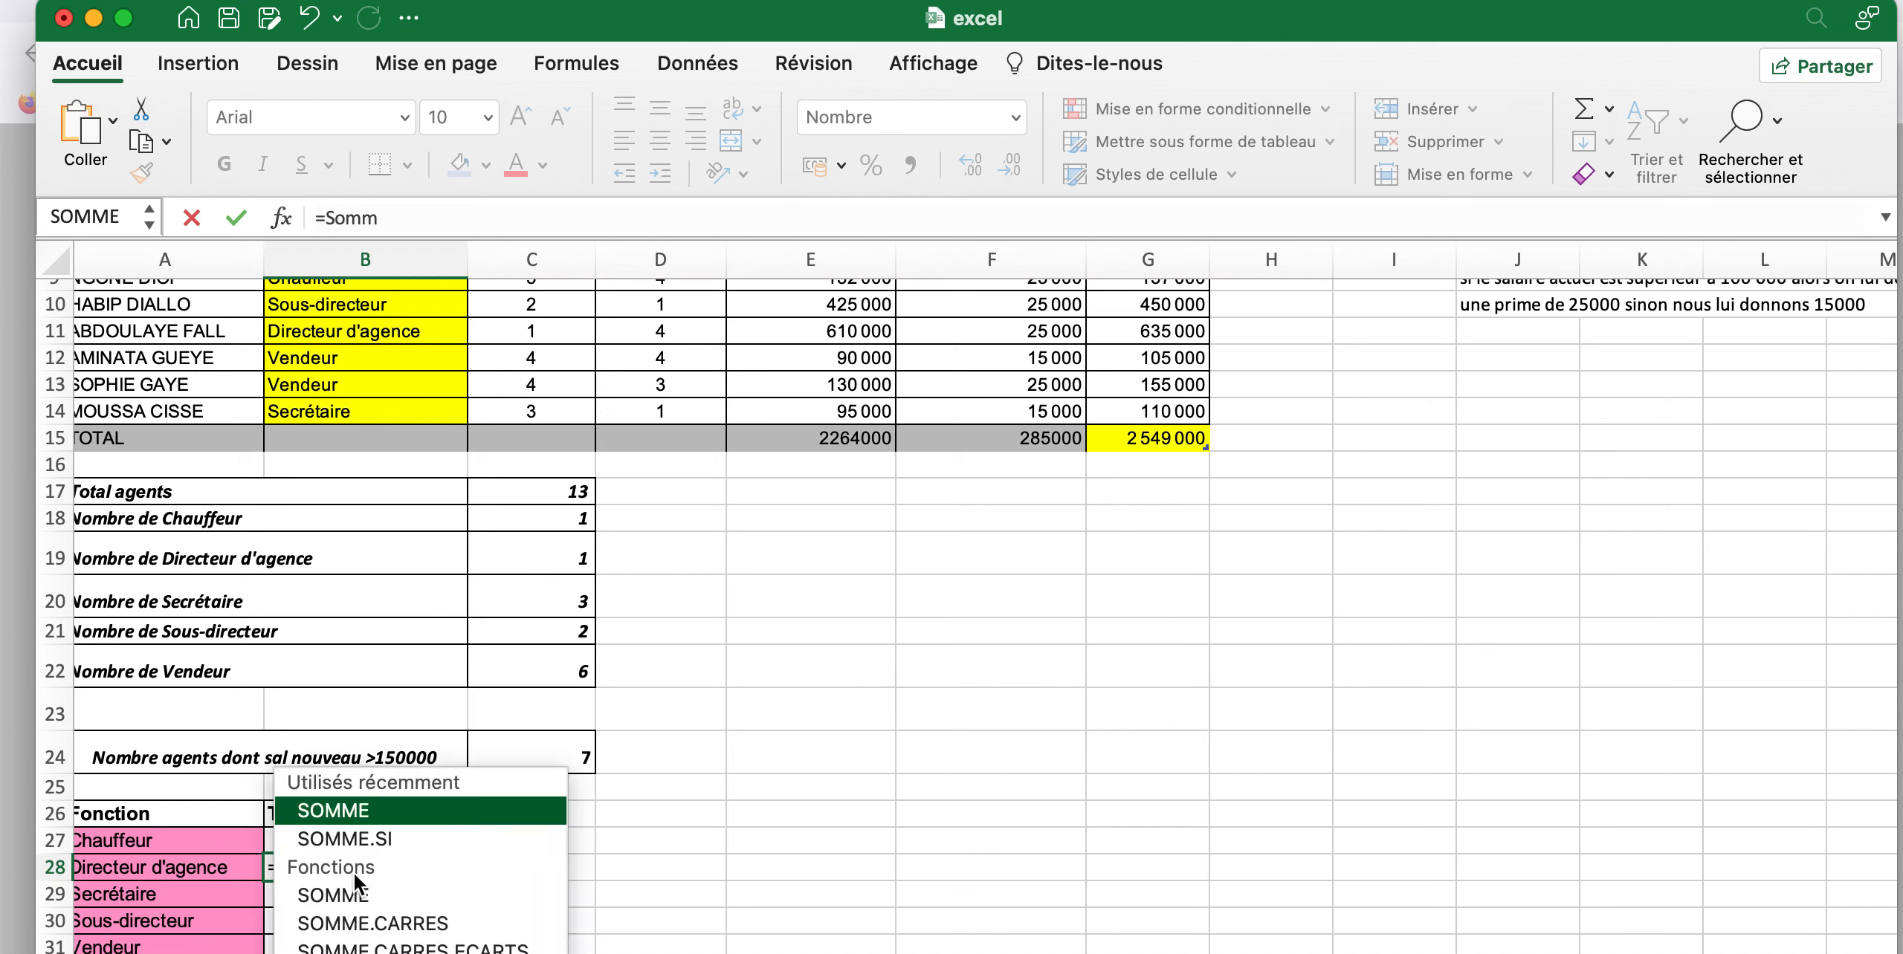
{"action": "double_click", "coordinate": [351, 835]}
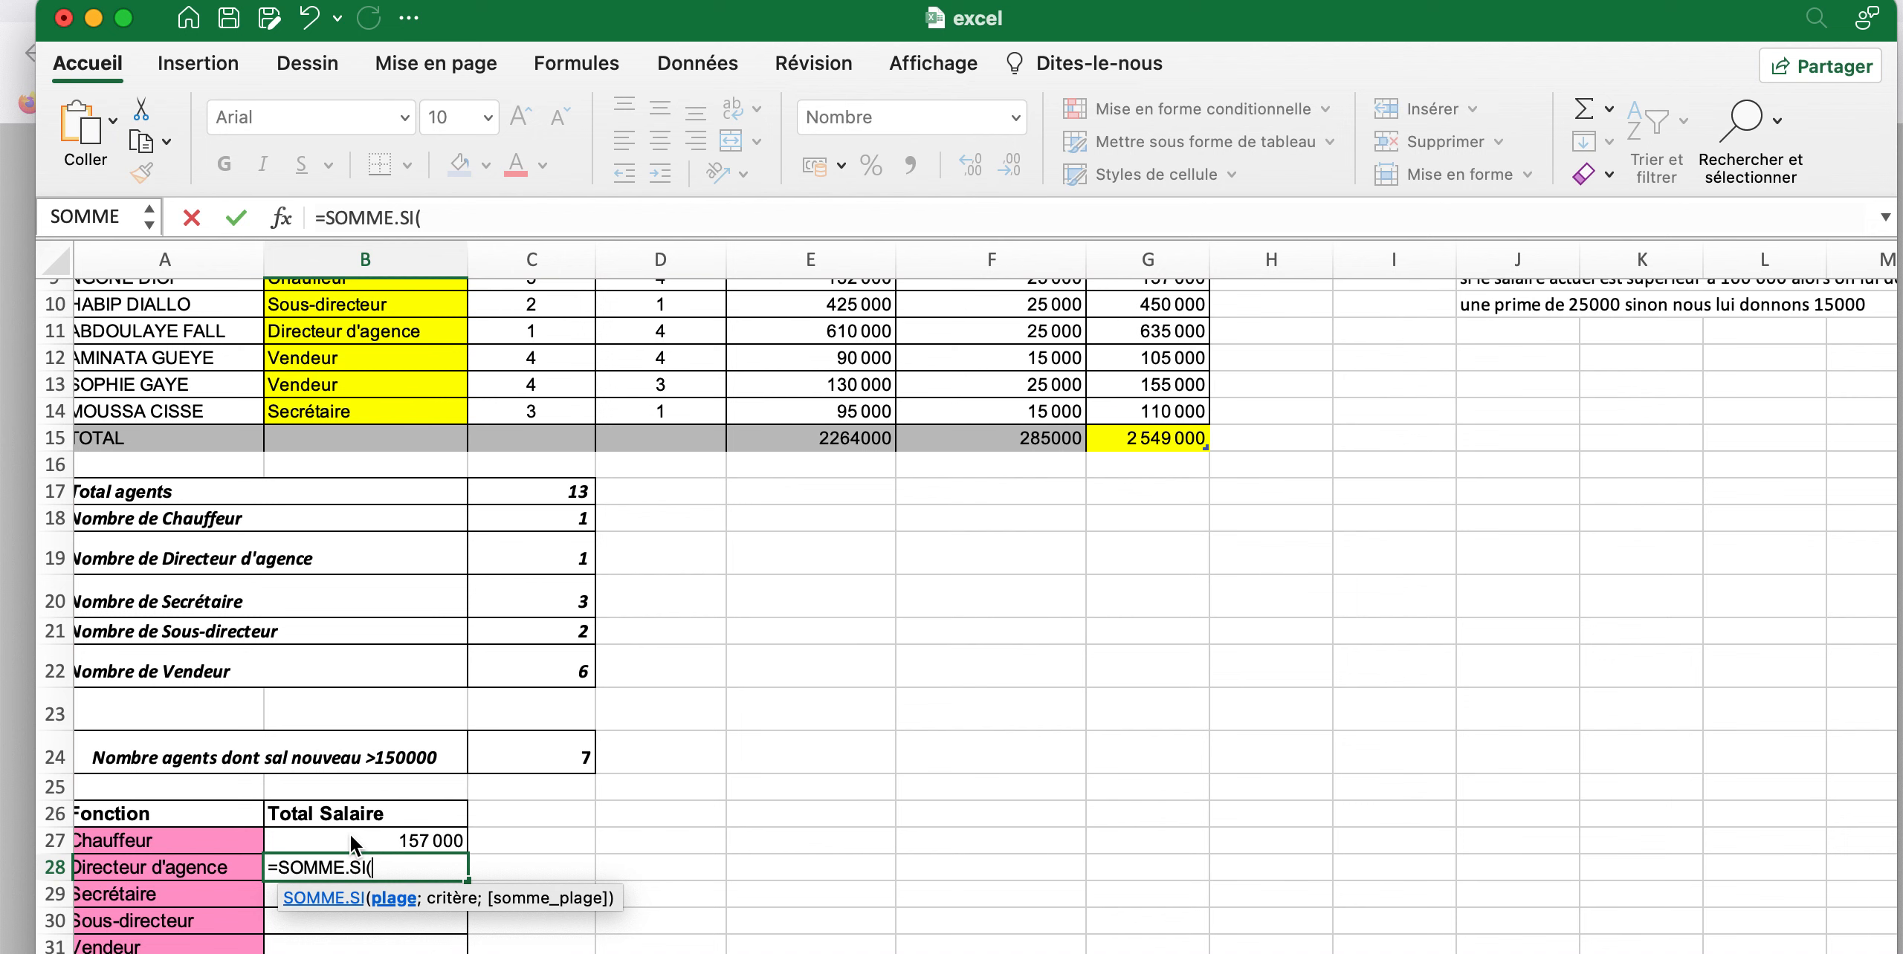
{"action": "scroll", "coordinate": [334, 520], "scroll_direction": "up", "scroll_amount": 5}
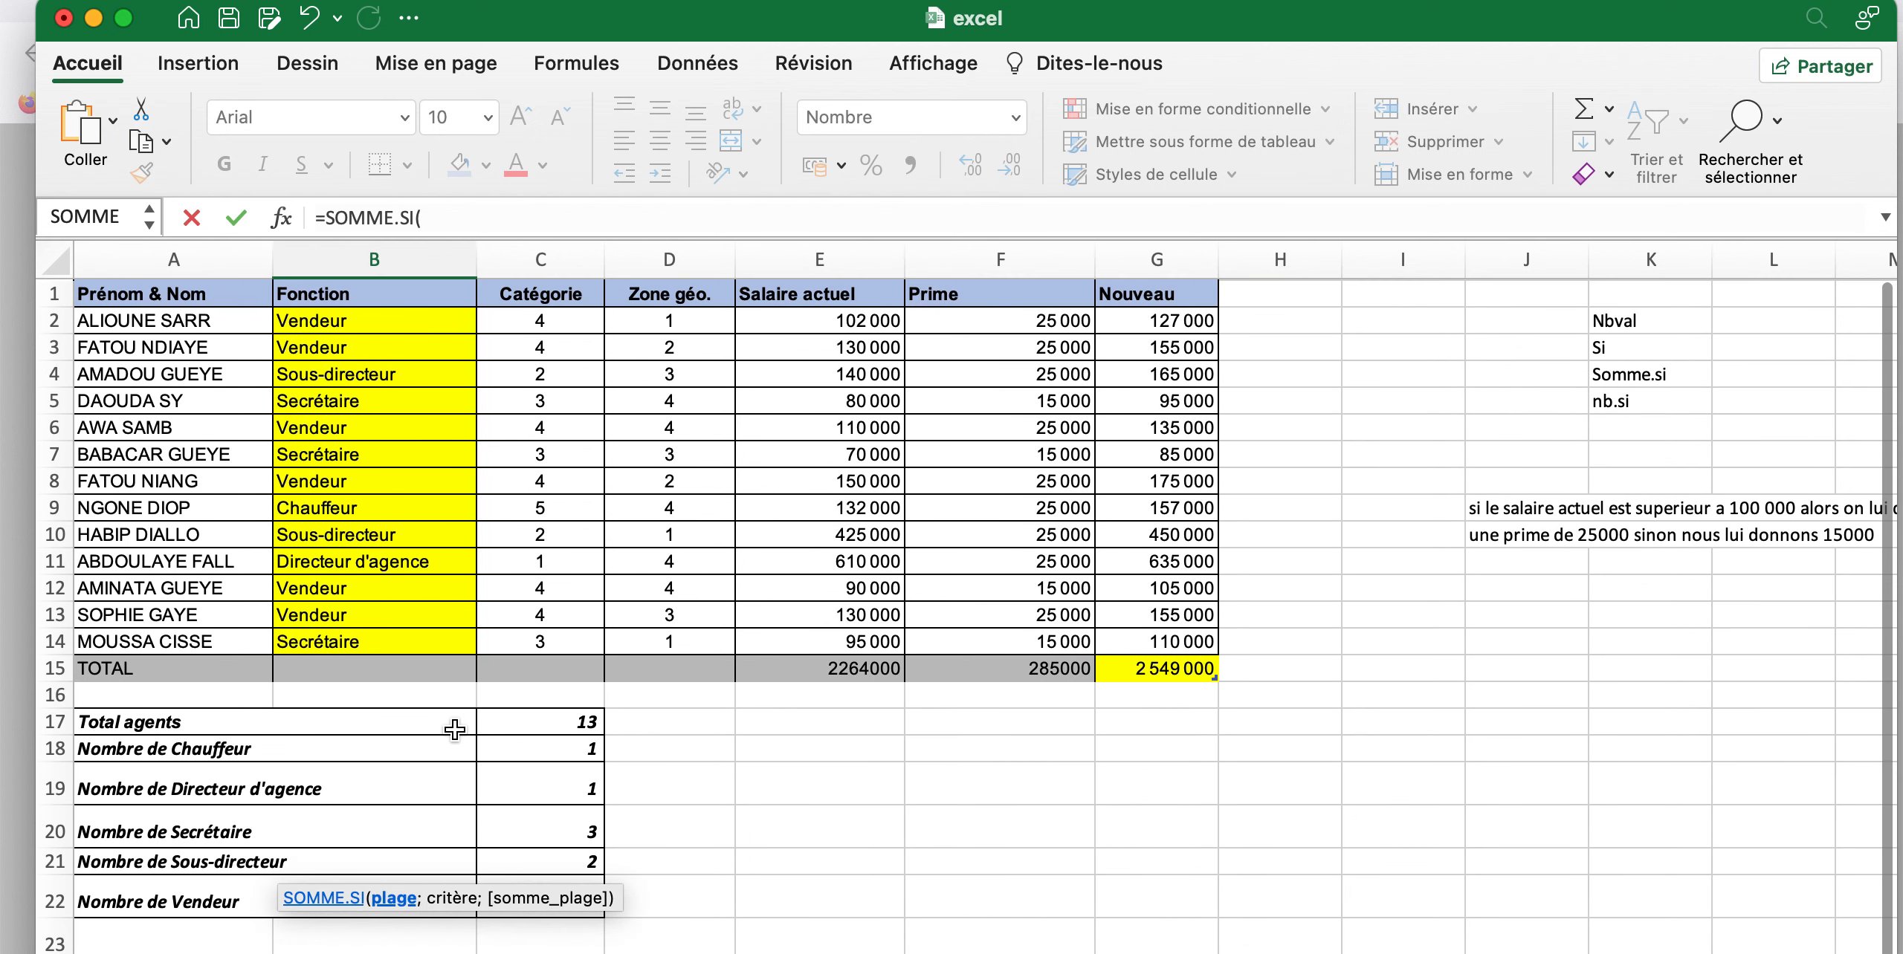
{"action": "scroll", "coordinate": [295, 341], "scroll_direction": "down", "scroll_amount": 1}
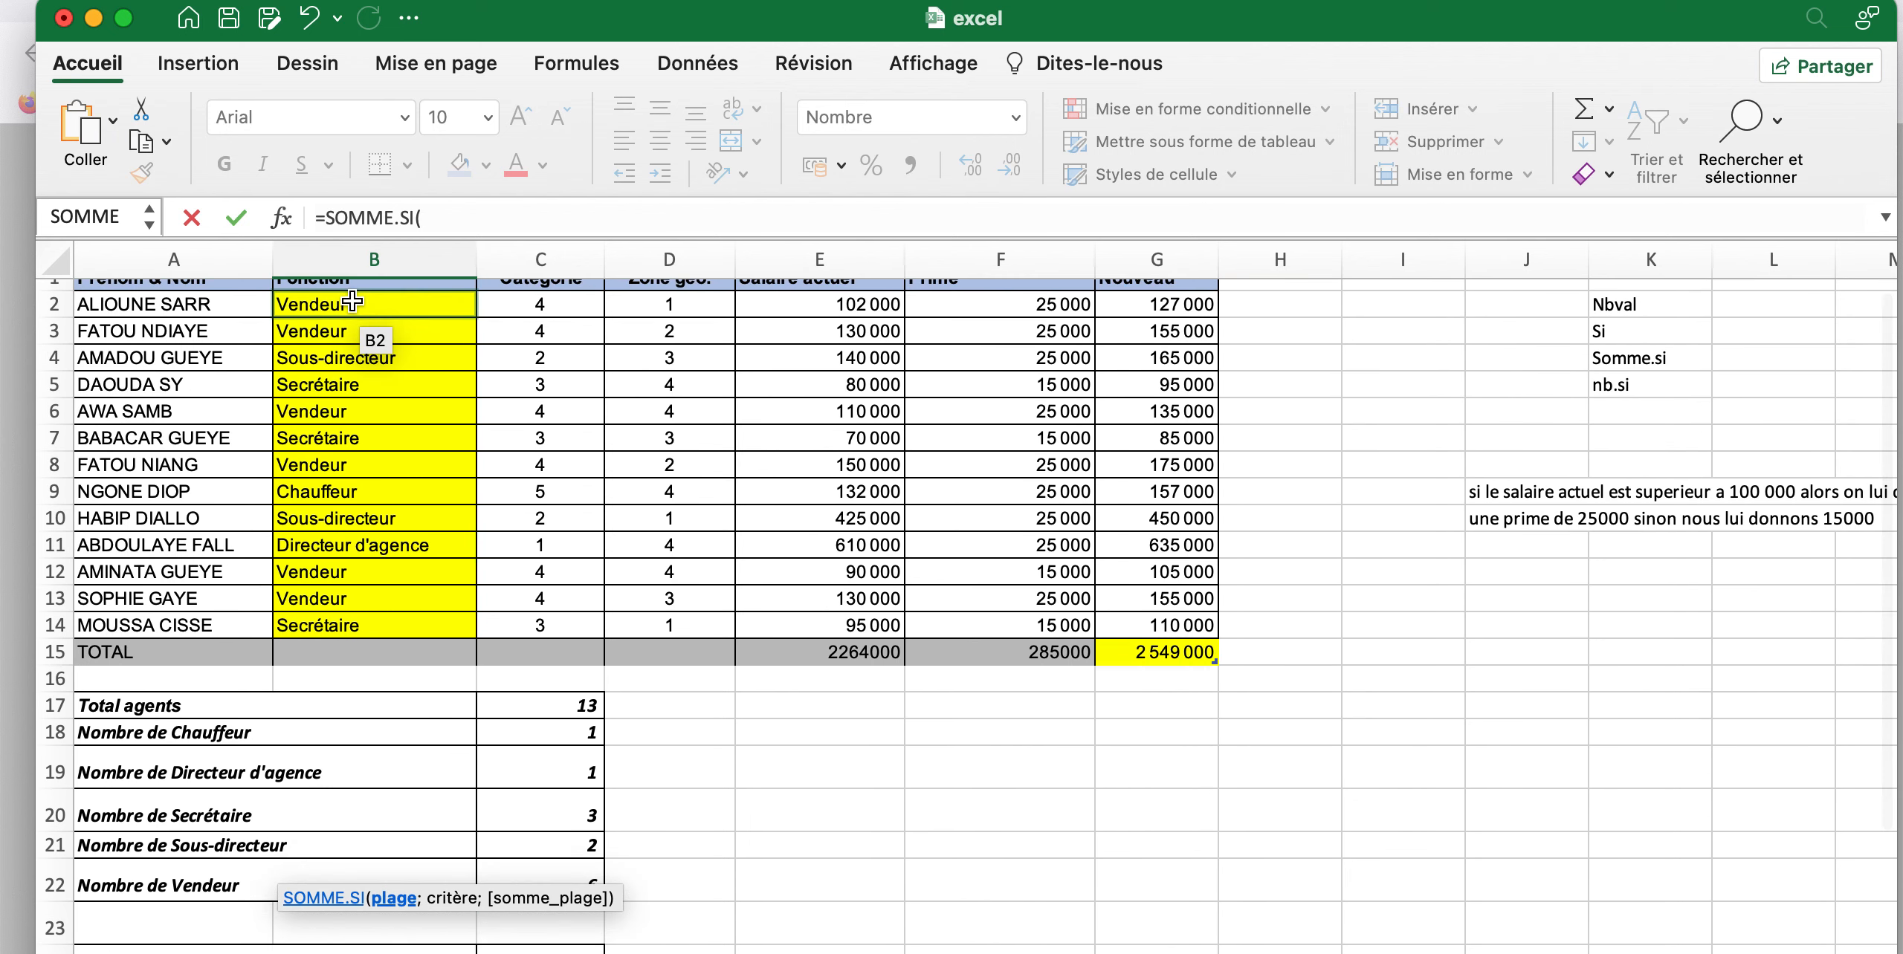
{"action": "left_click", "coordinate": [352, 302]}
{"action": "left_click_drag", "start_coordinate": [352, 302], "coordinate": [372, 623]}
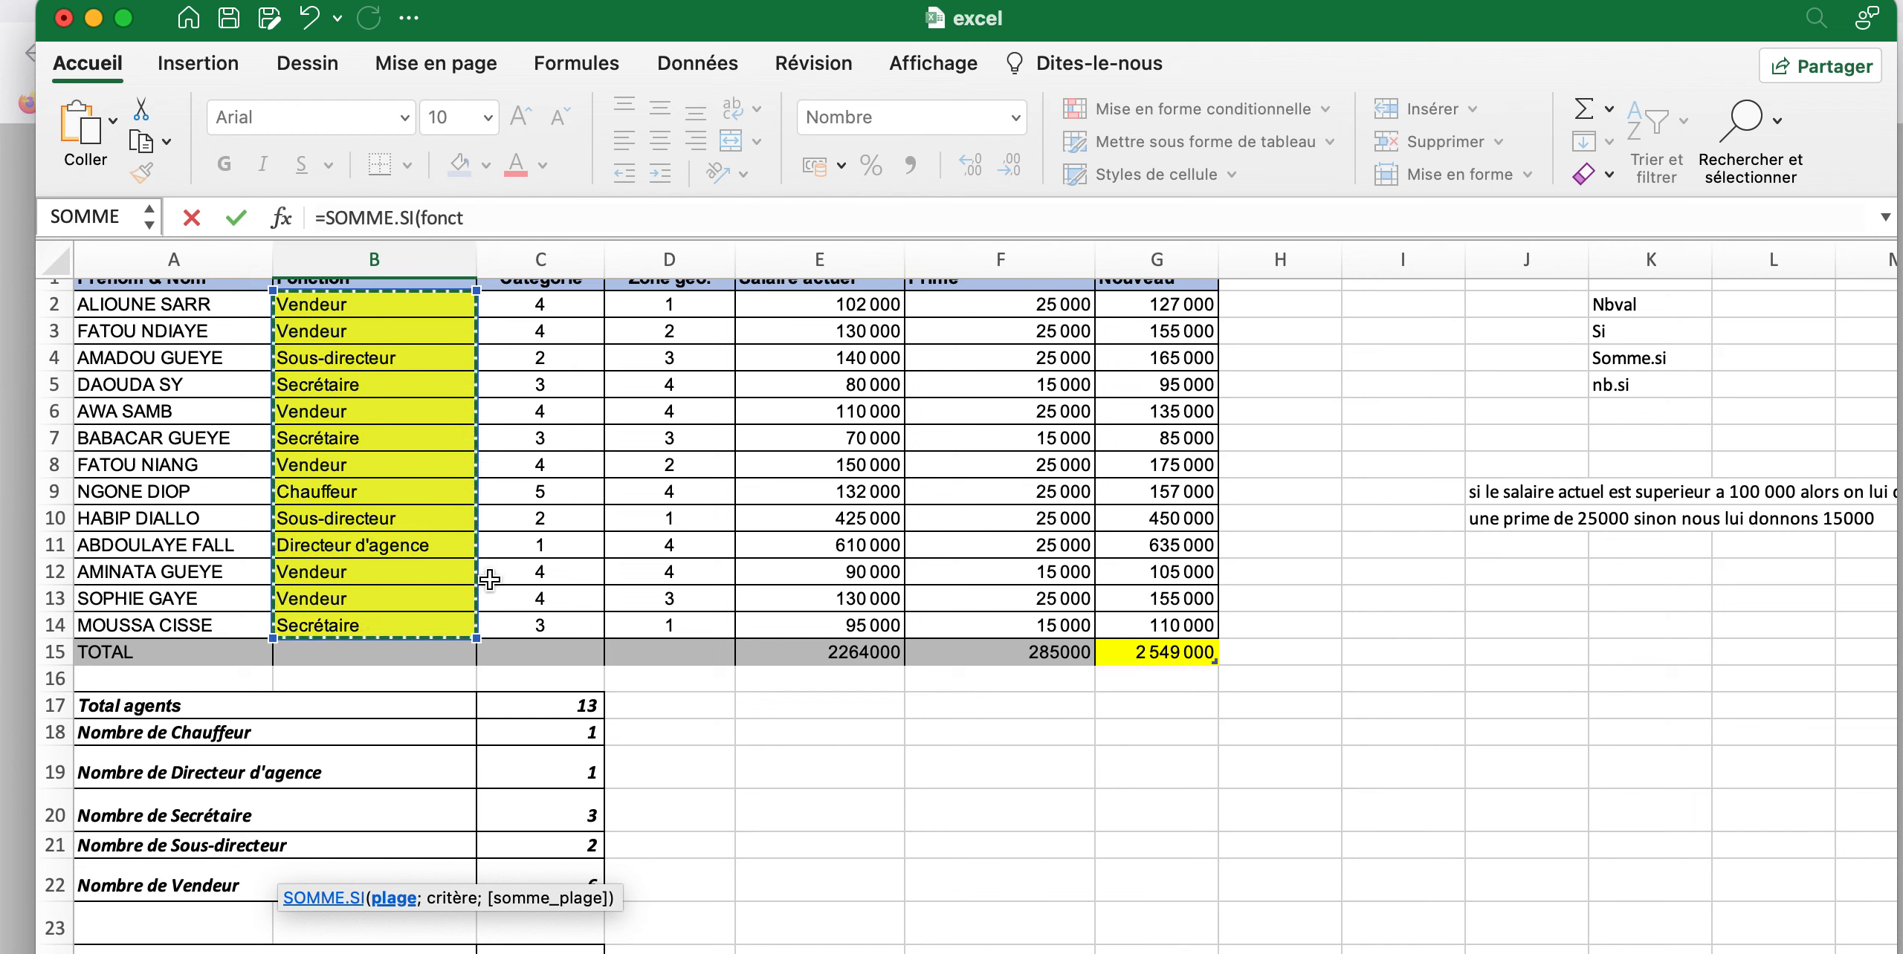
Add the criterion "Directeur d'agence" to the SOMME.SI formula in B28, followed by a semicolon for the sum range
{"action": "left_click", "coordinate": [492, 220]}
{"action": "type", "text": ";\""}
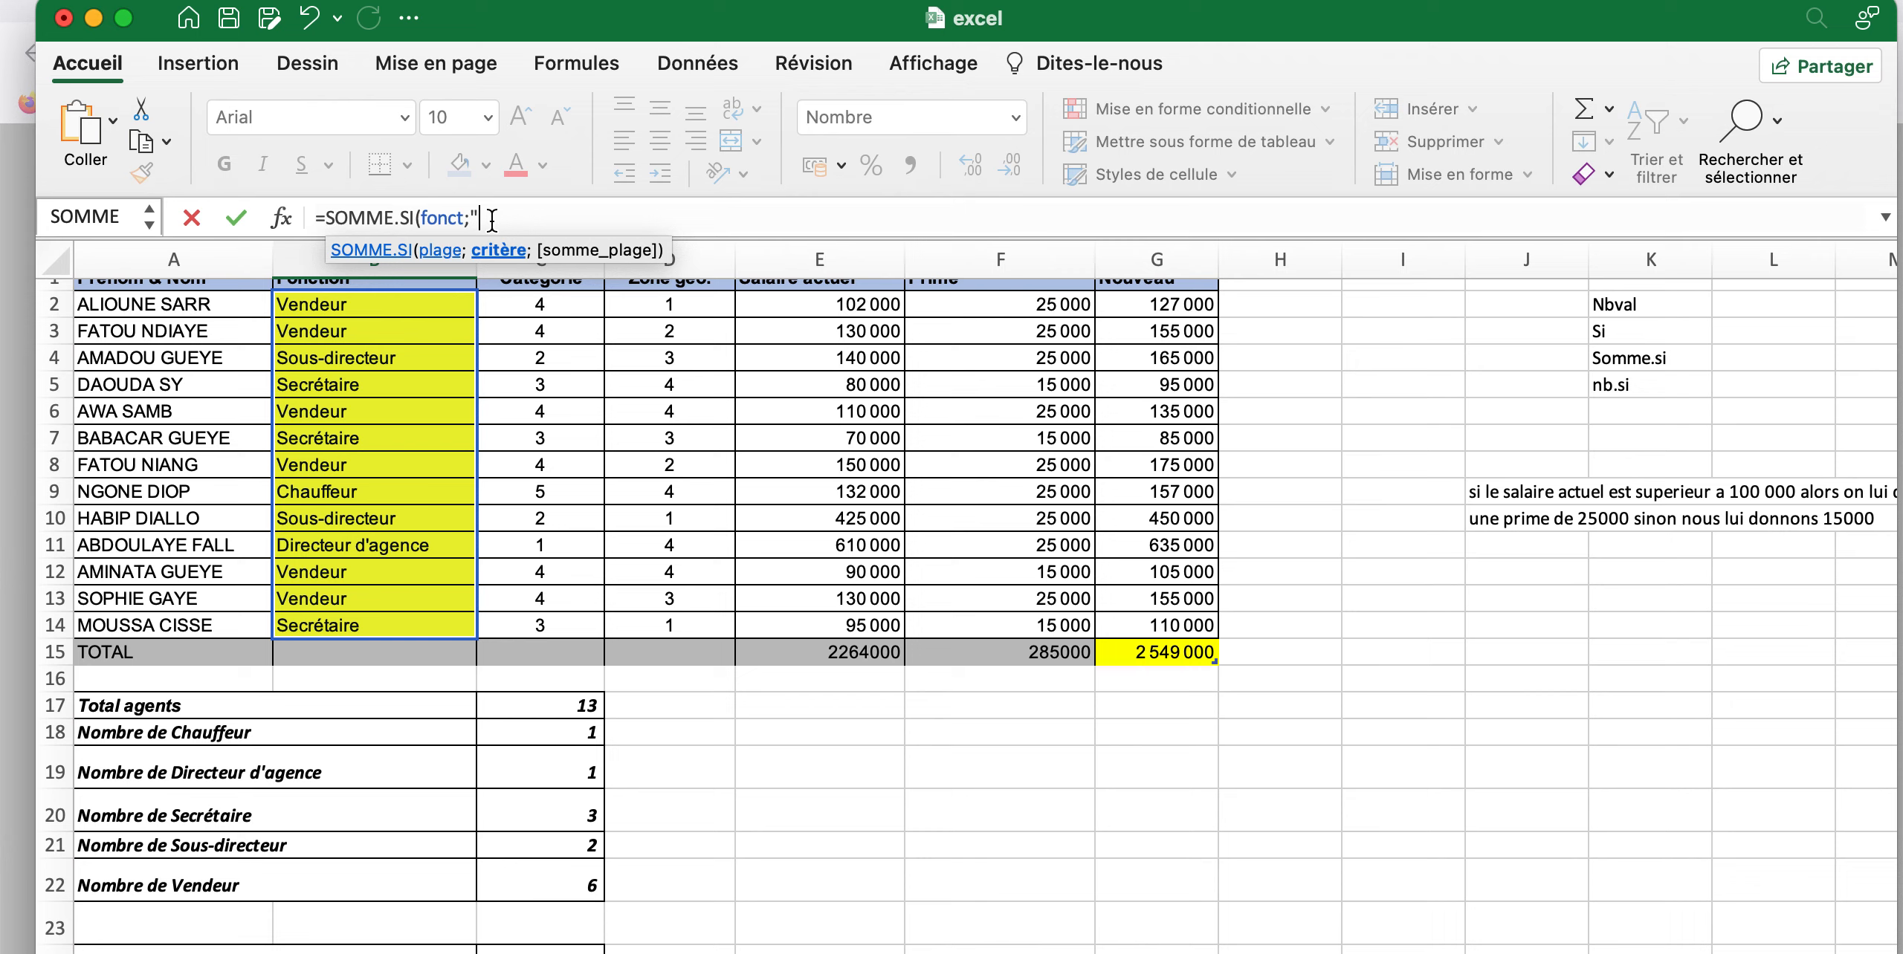
{"action": "type", "text": "Directeur d'agence\";"}
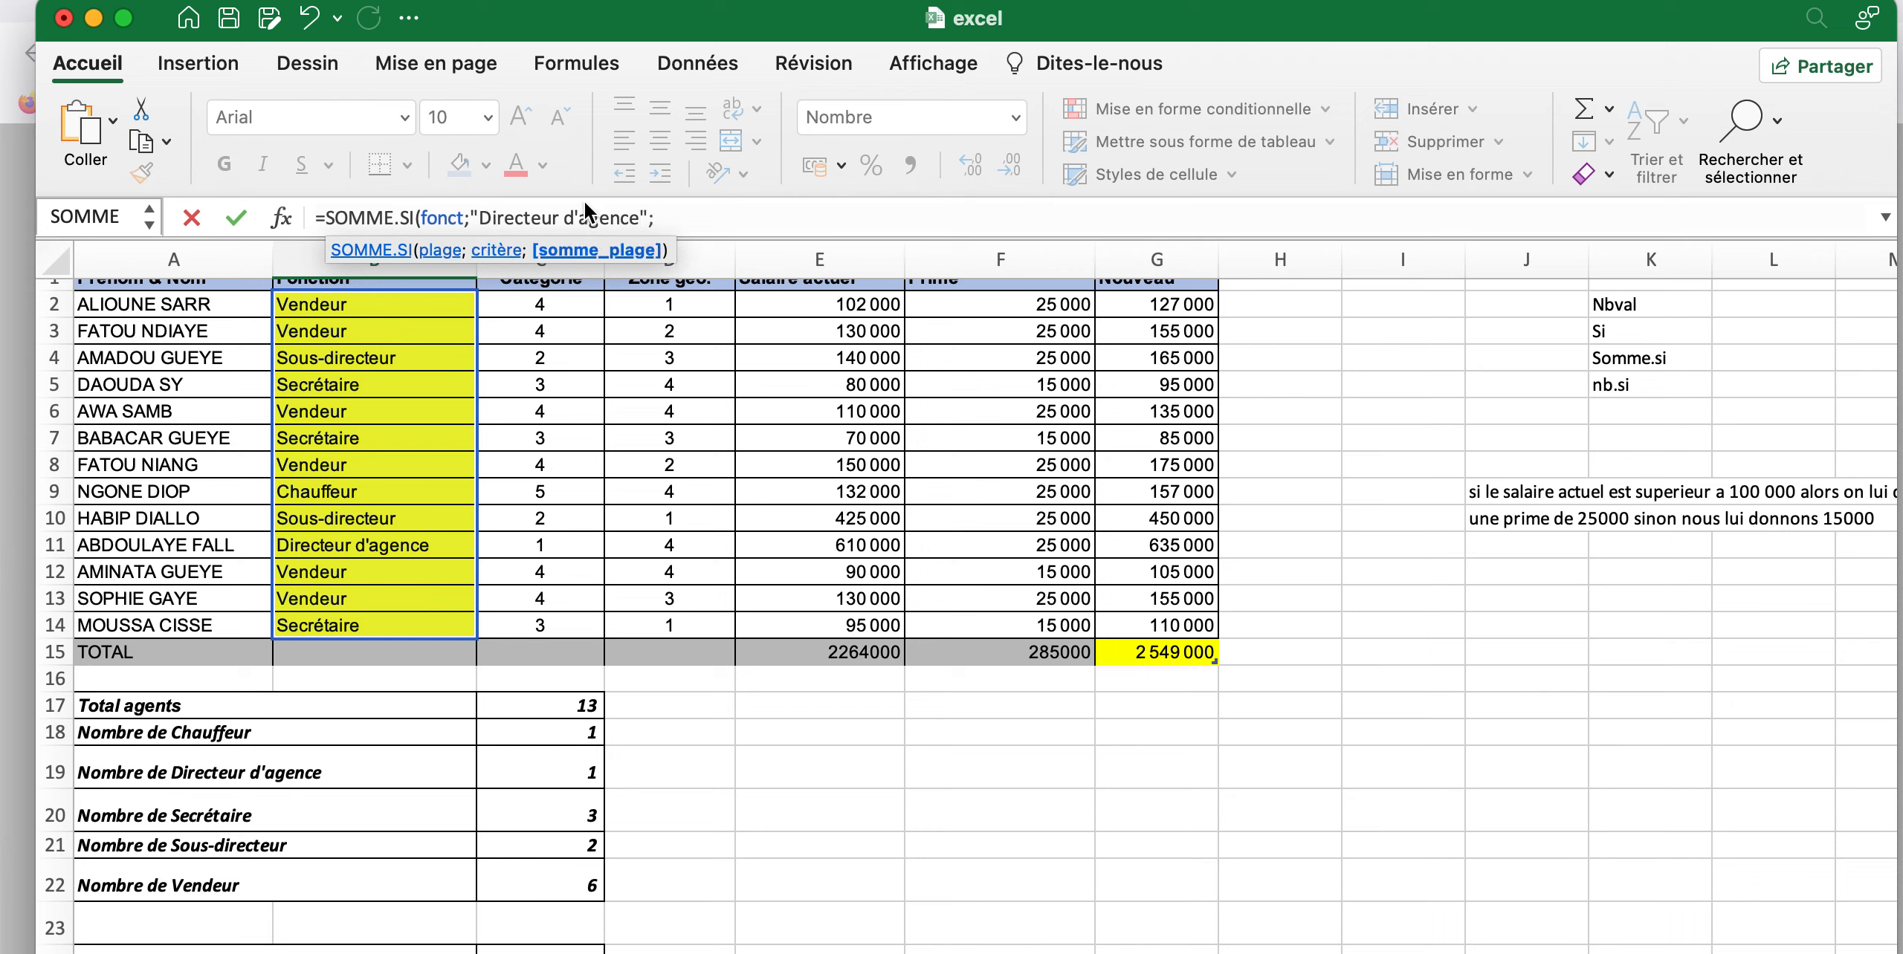
Set the sum range in B28 to the Nouveau salary cells G2:G14, enter the formula and review it
{"action": "left_click_drag", "start_coordinate": [1163, 304], "coordinate": [1174, 628]}
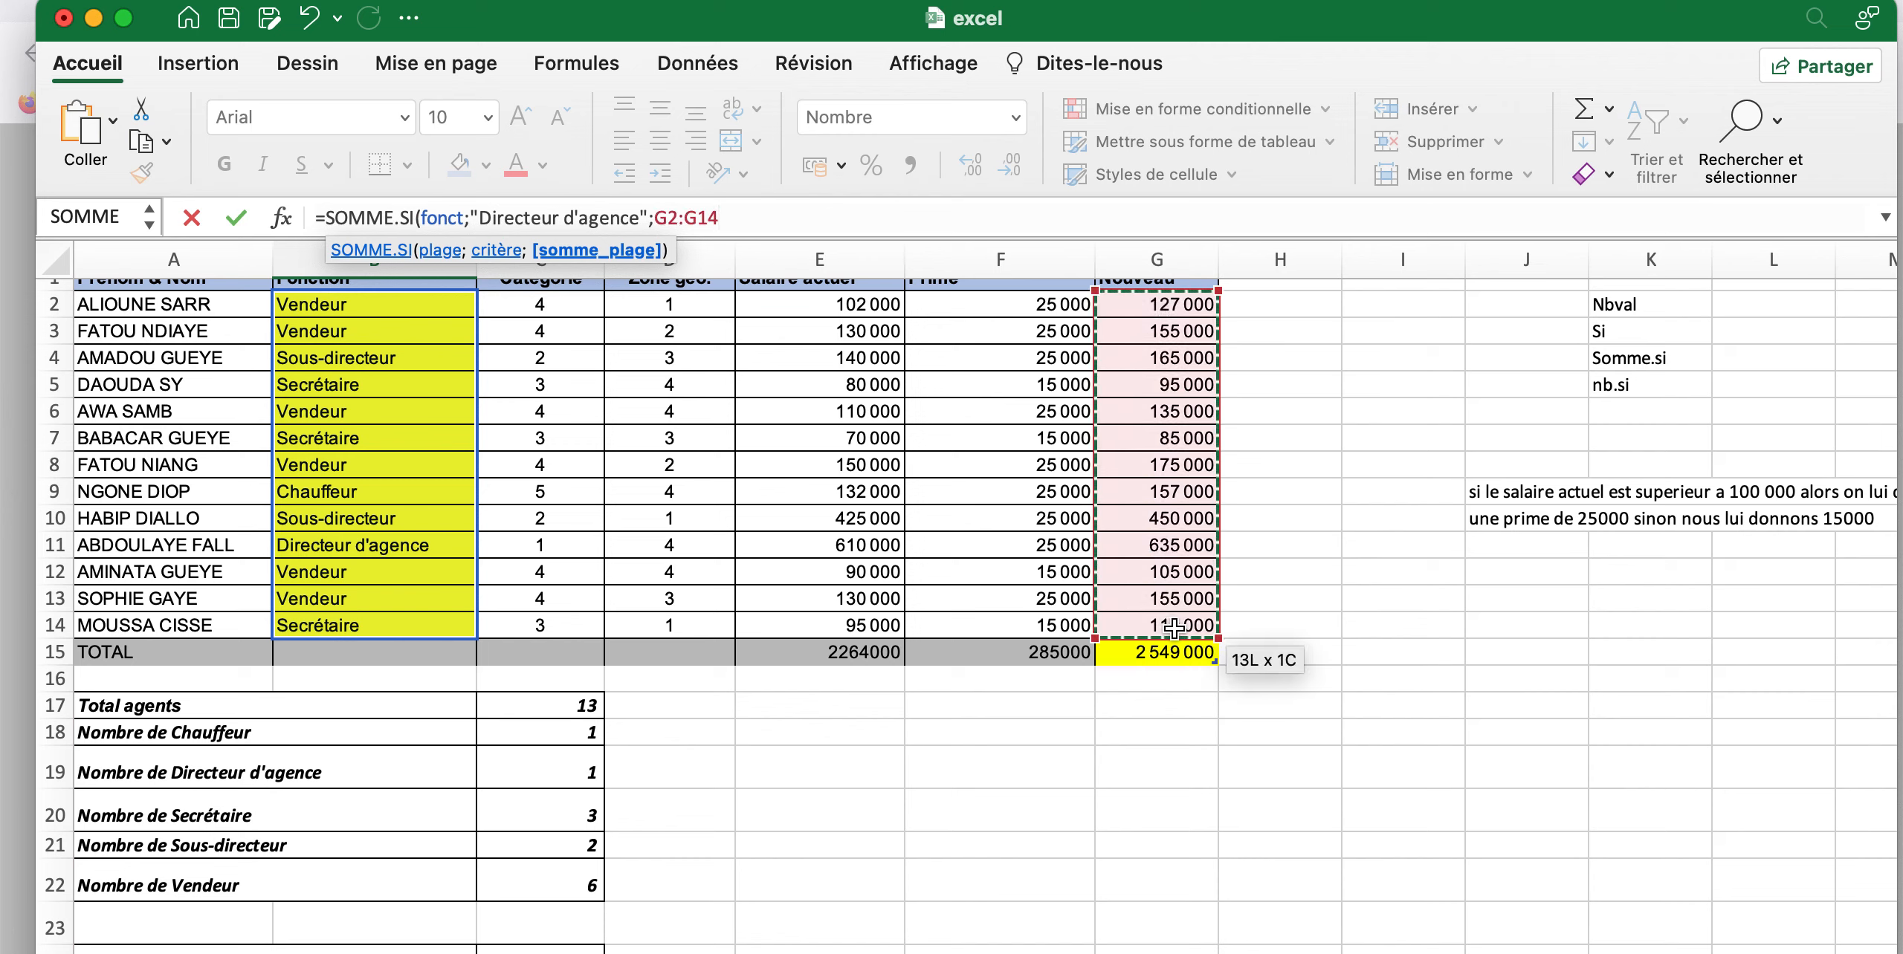
{"action": "type", "text": ")"}
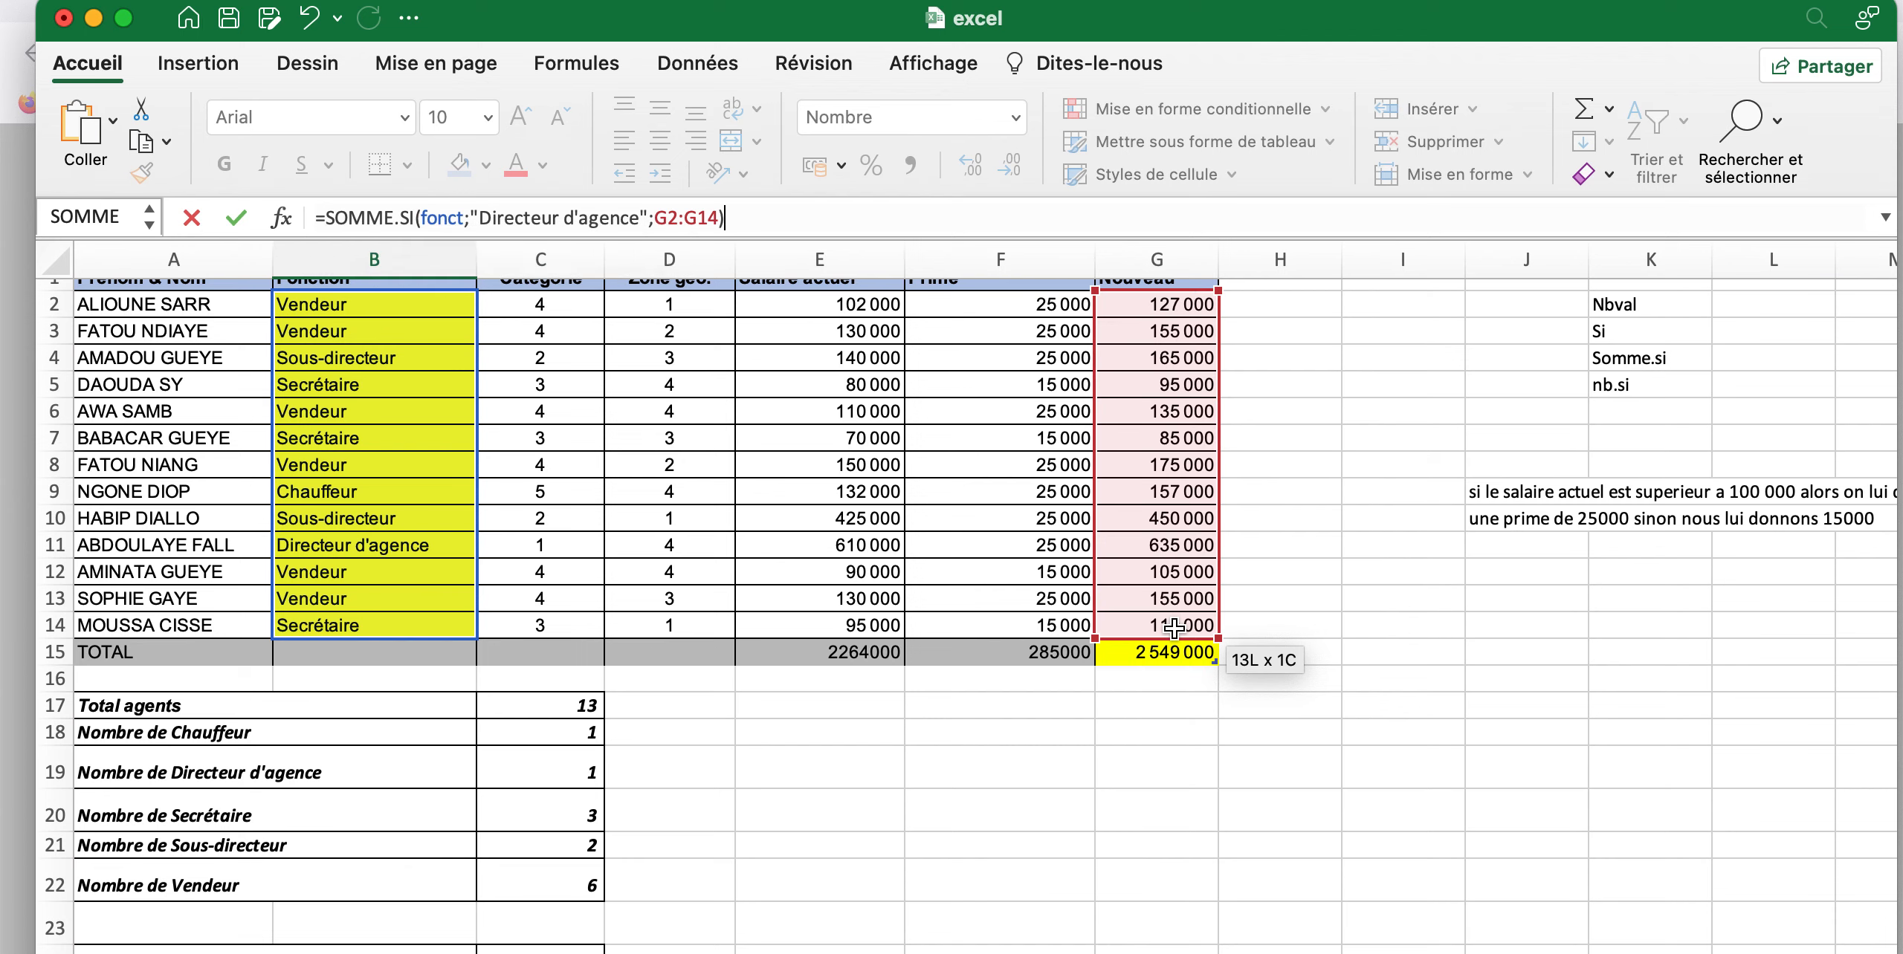
{"action": "key", "text": "Return"}
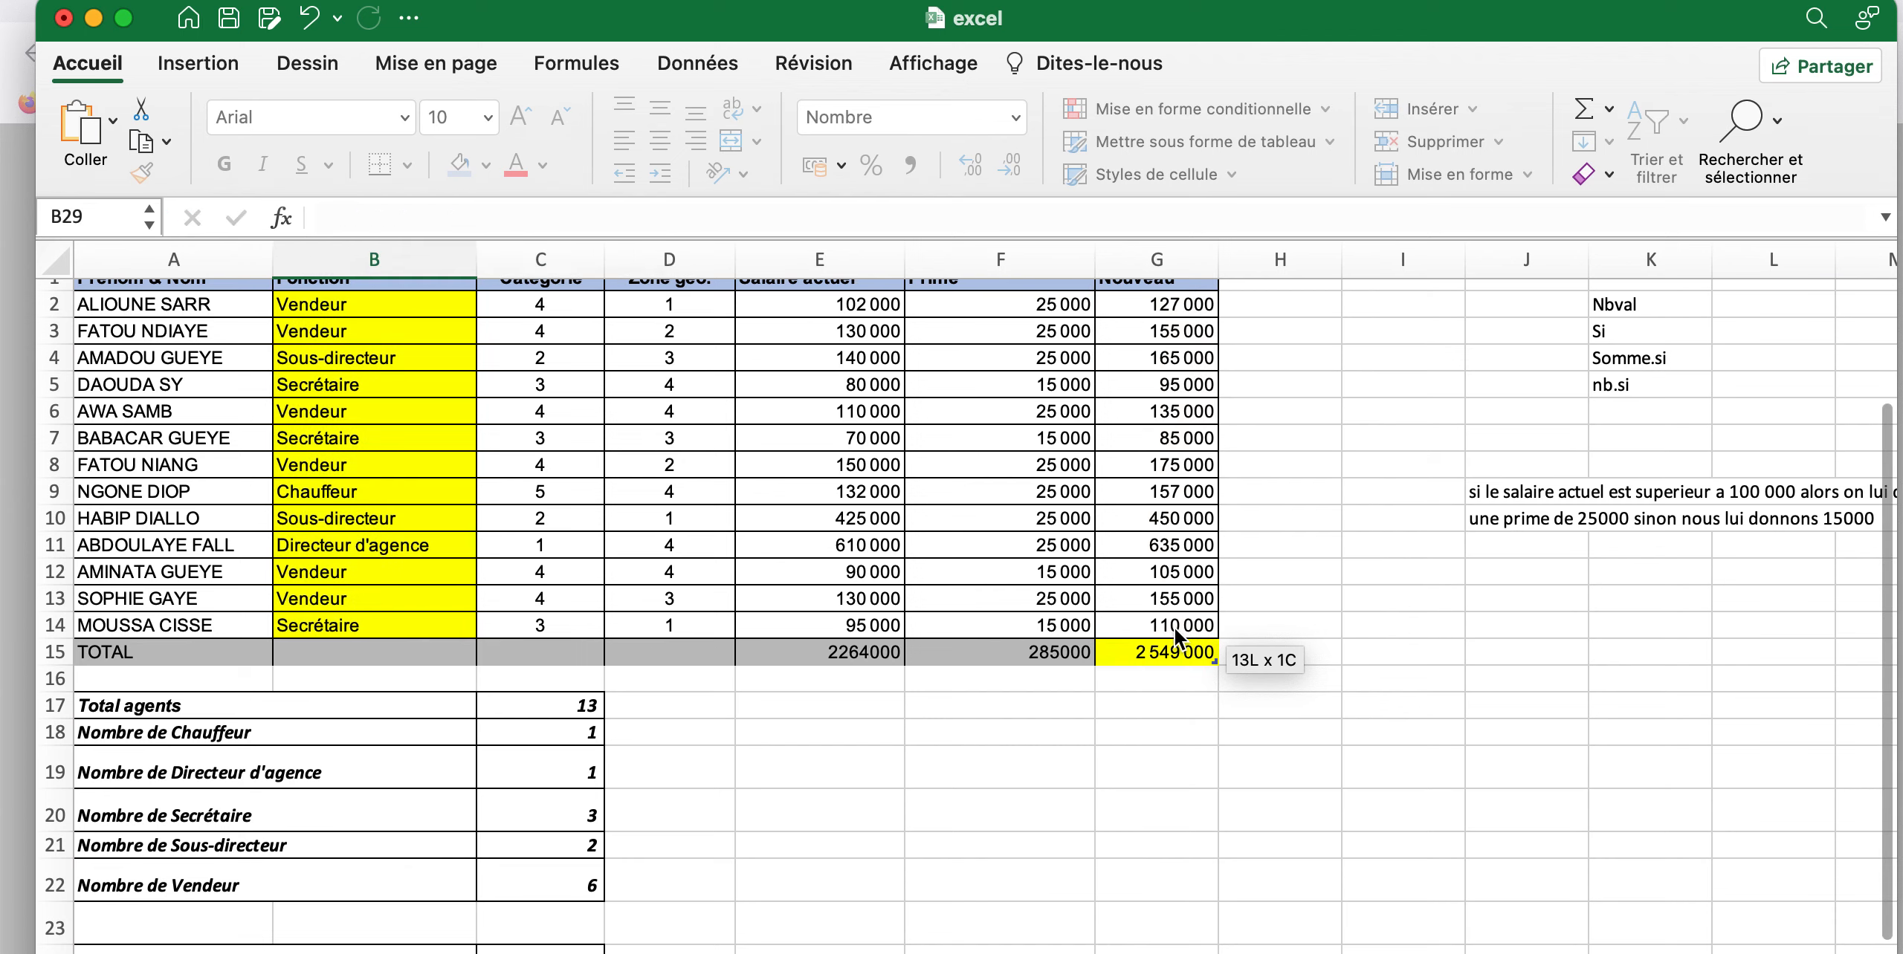
{"action": "scroll", "coordinate": [1175, 628], "scroll_direction": "down", "scroll_amount": 3}
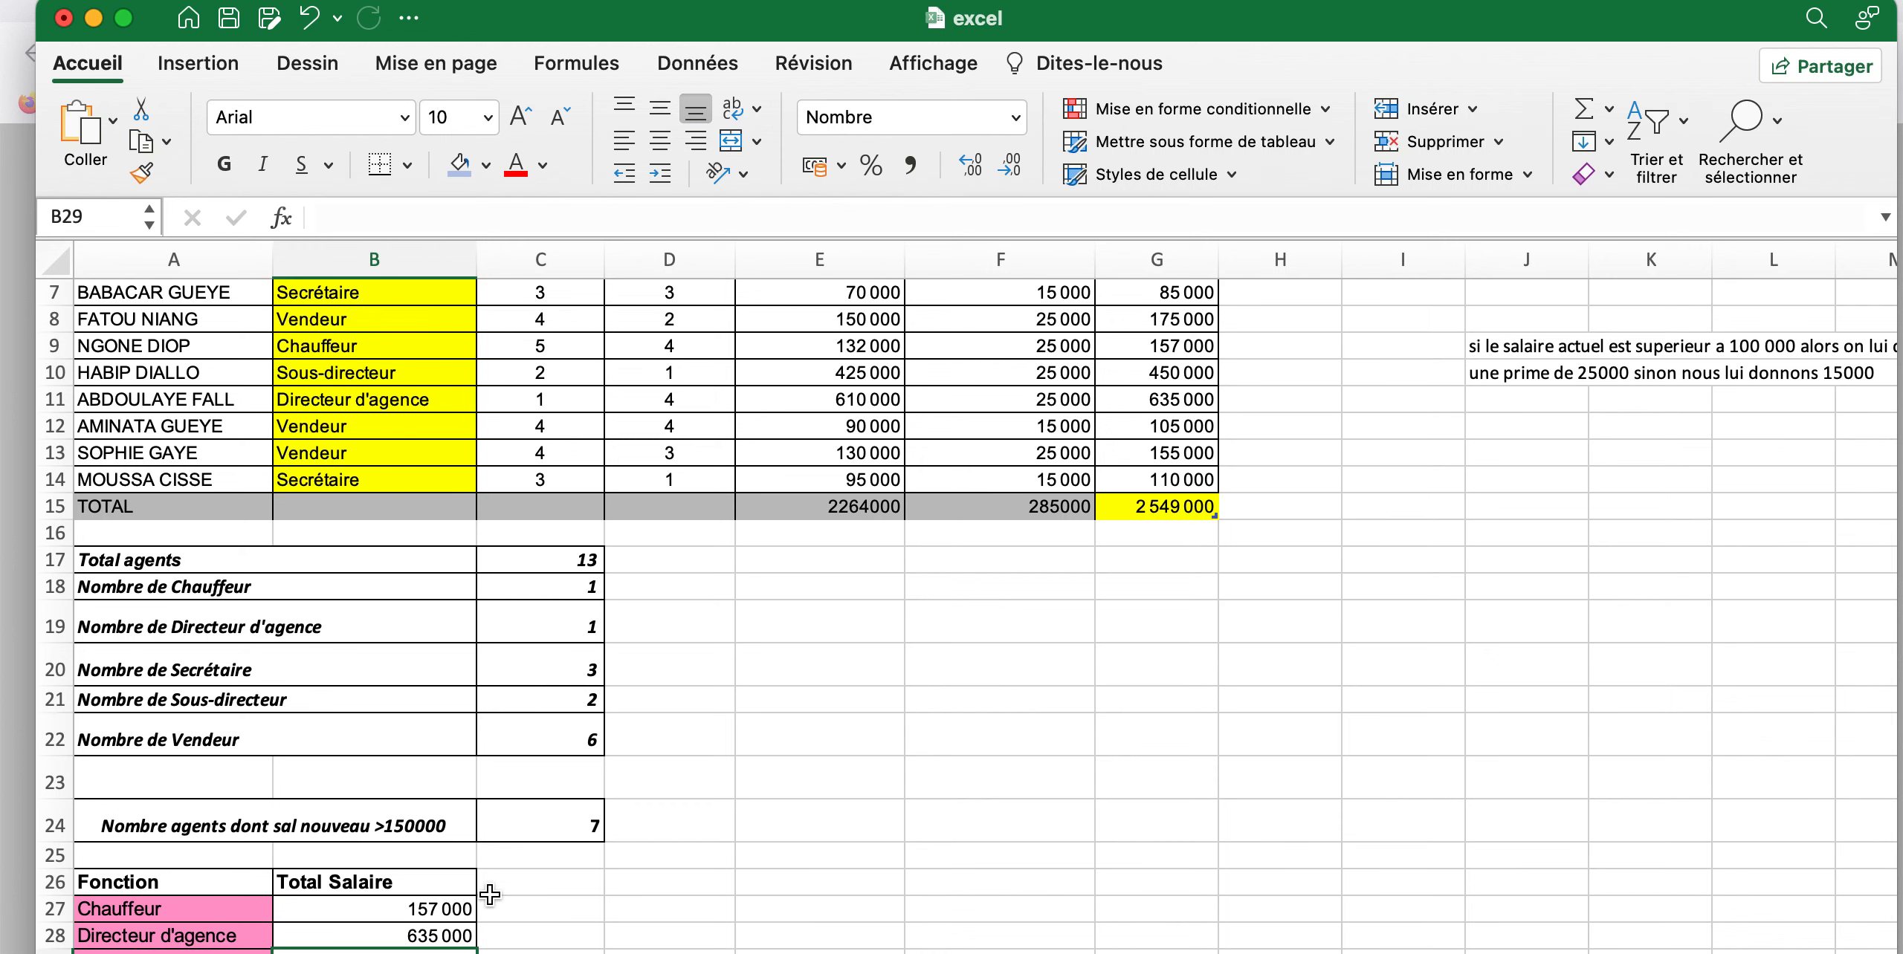
{"action": "scroll", "coordinate": [491, 892], "scroll_direction": "down", "scroll_amount": 4}
{"action": "left_click", "coordinate": [454, 777]}
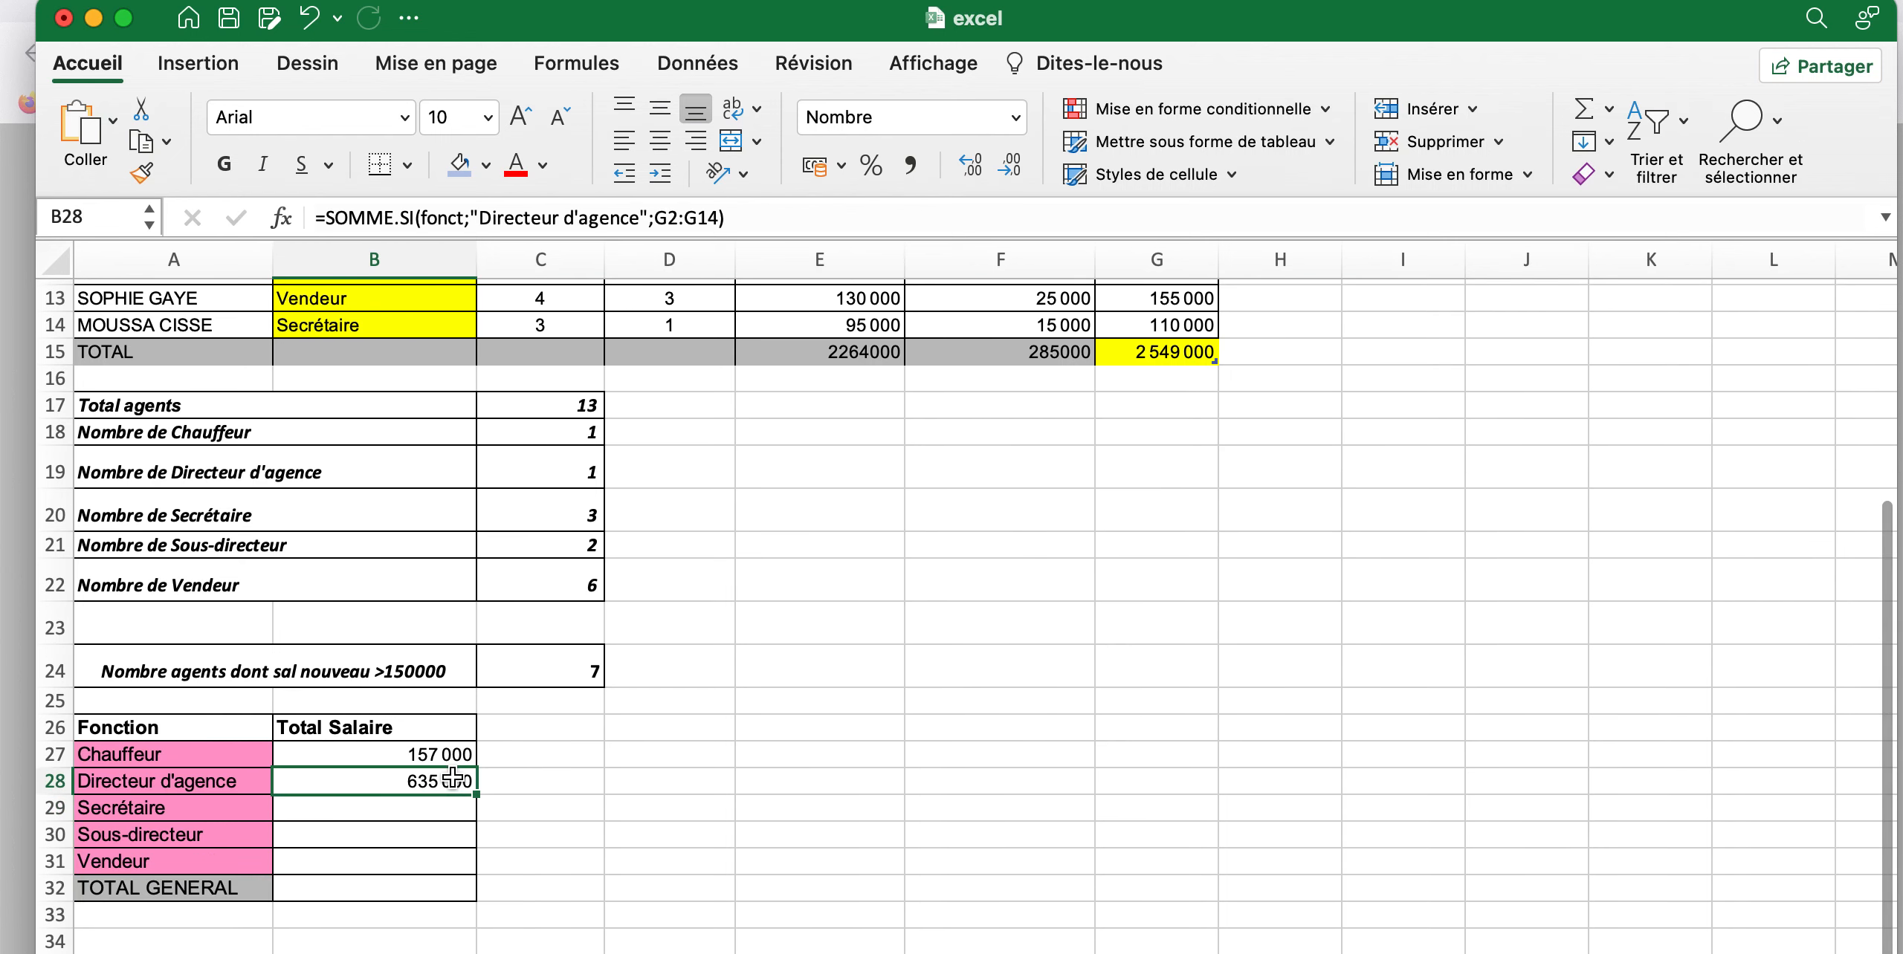
Start a SOMME.SI formula in B29 for Secrétaire with the Fonction cells B2:B14 (fonct) as criteria range
{"action": "left_click", "coordinate": [351, 806]}
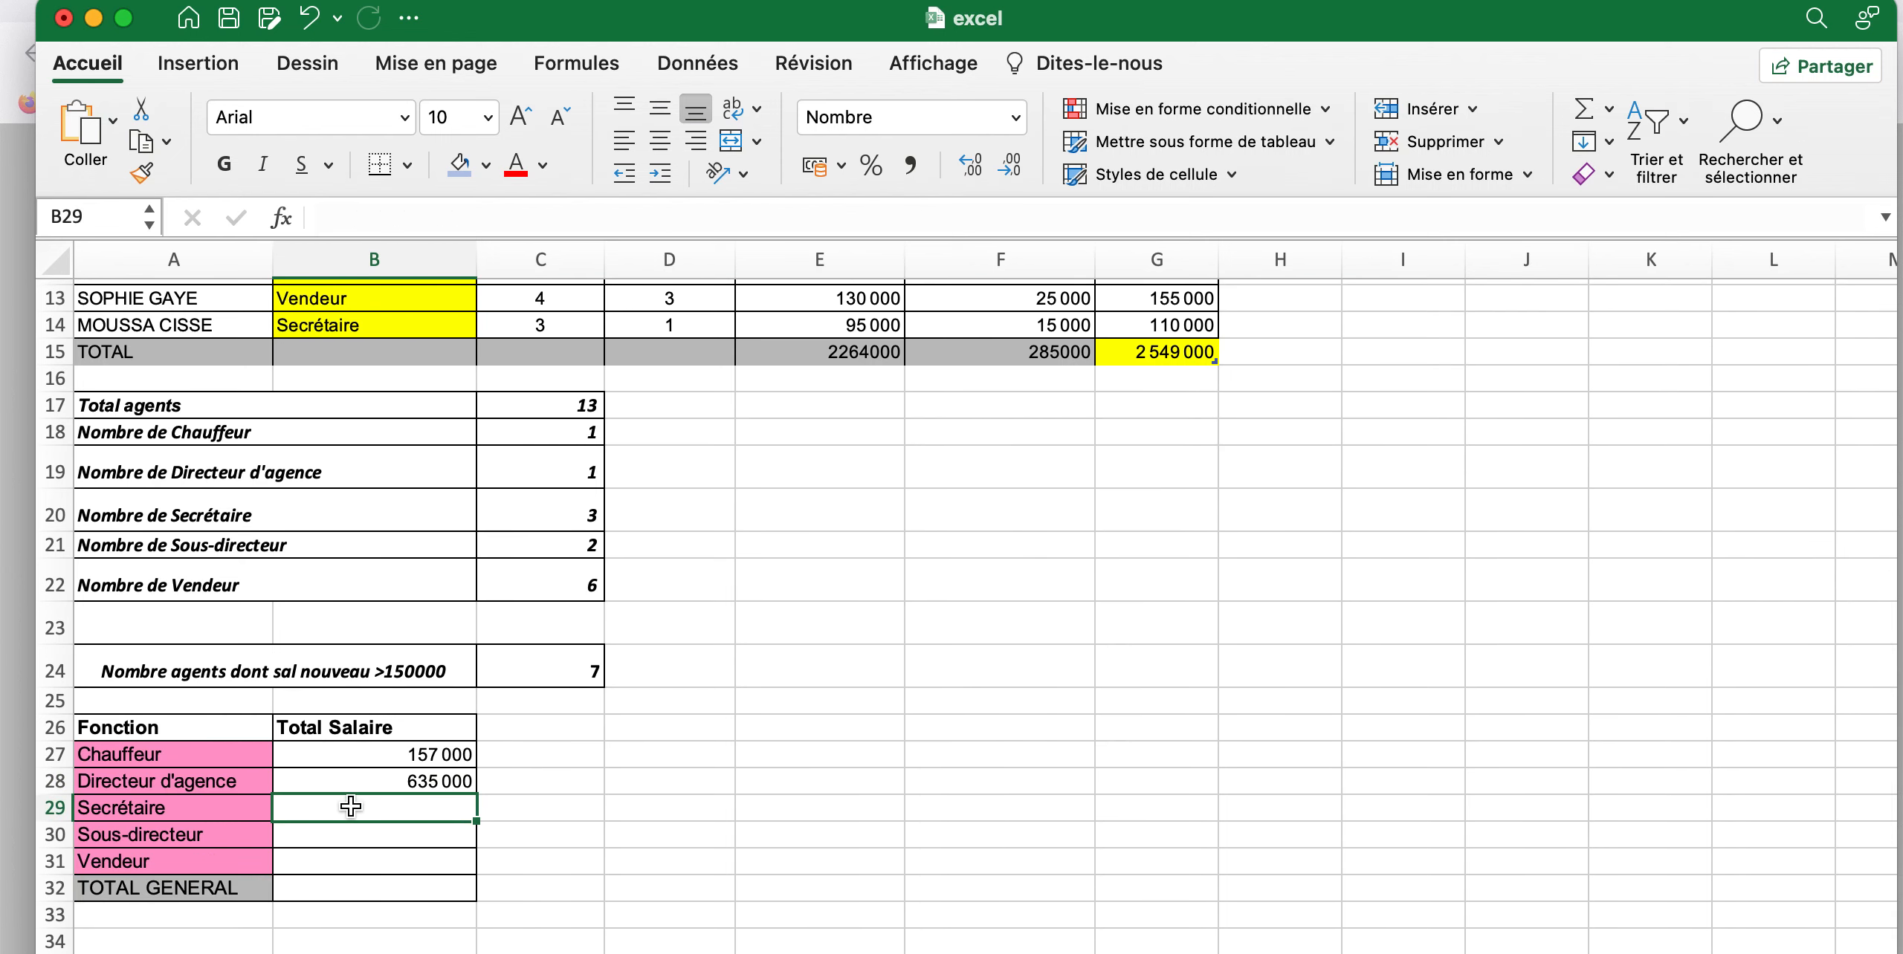
{"action": "type", "text": "="}
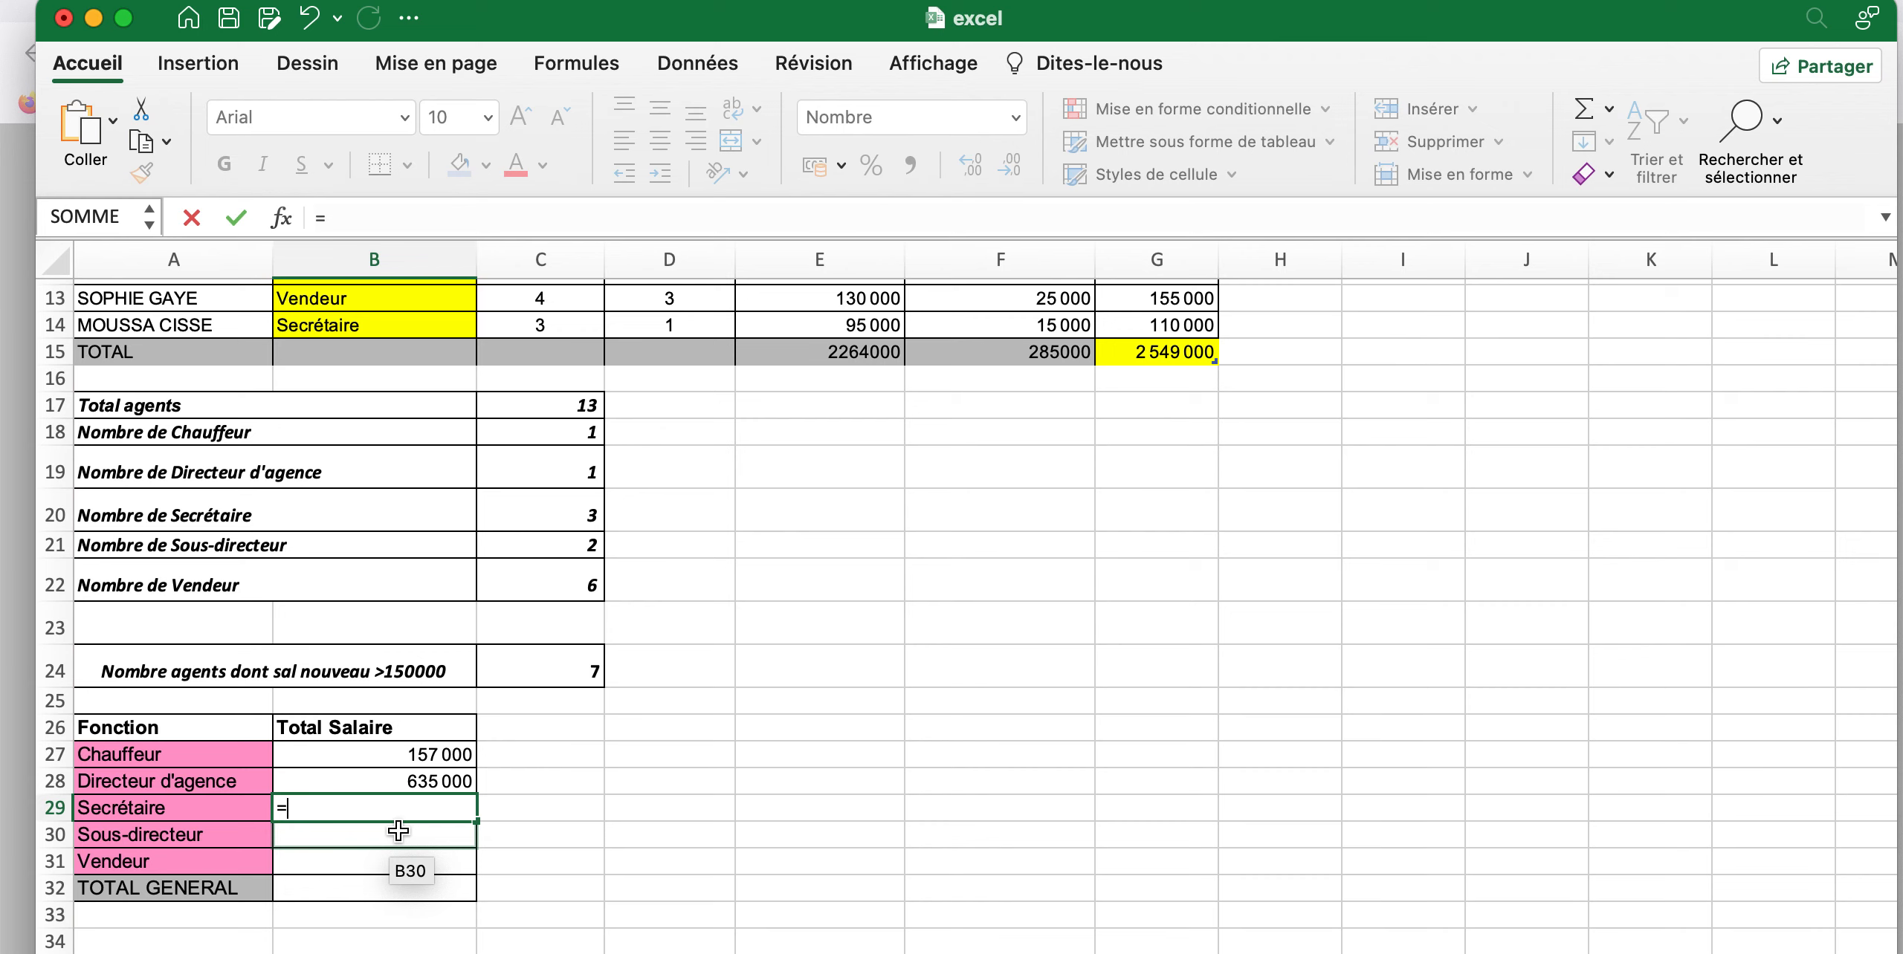
{"action": "type", "text": "som"}
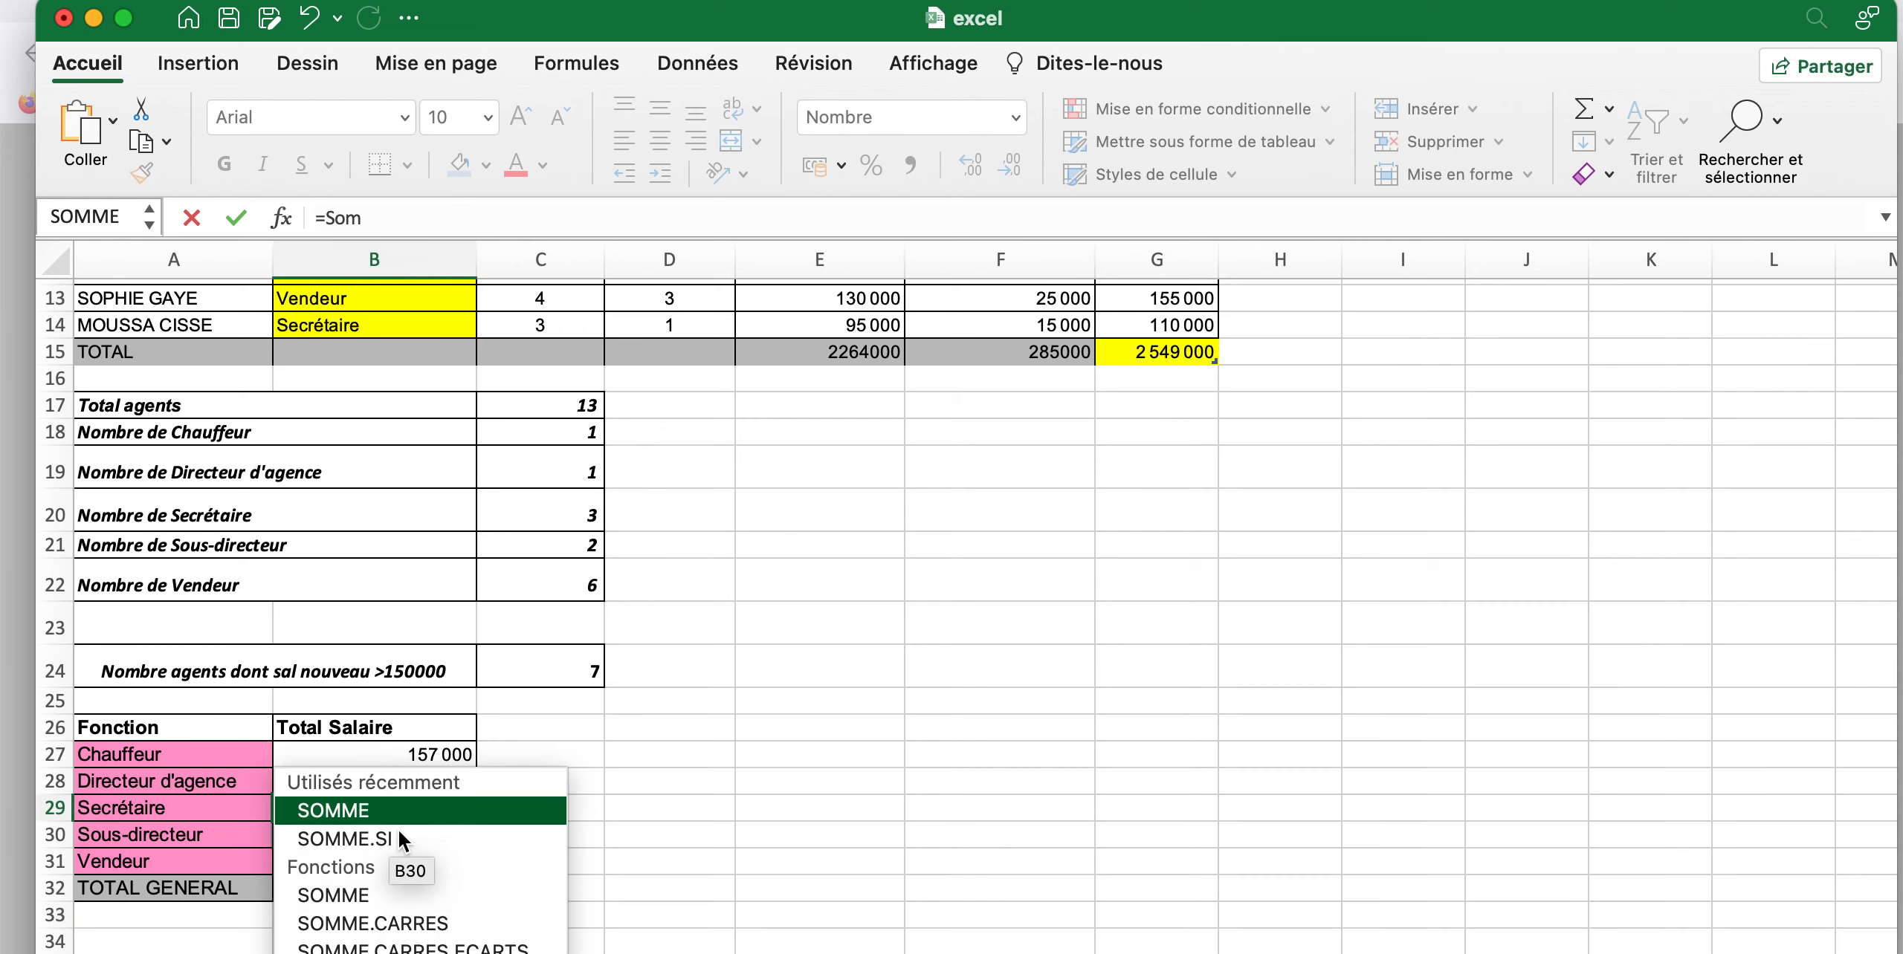
{"action": "double_click", "coordinate": [399, 833]}
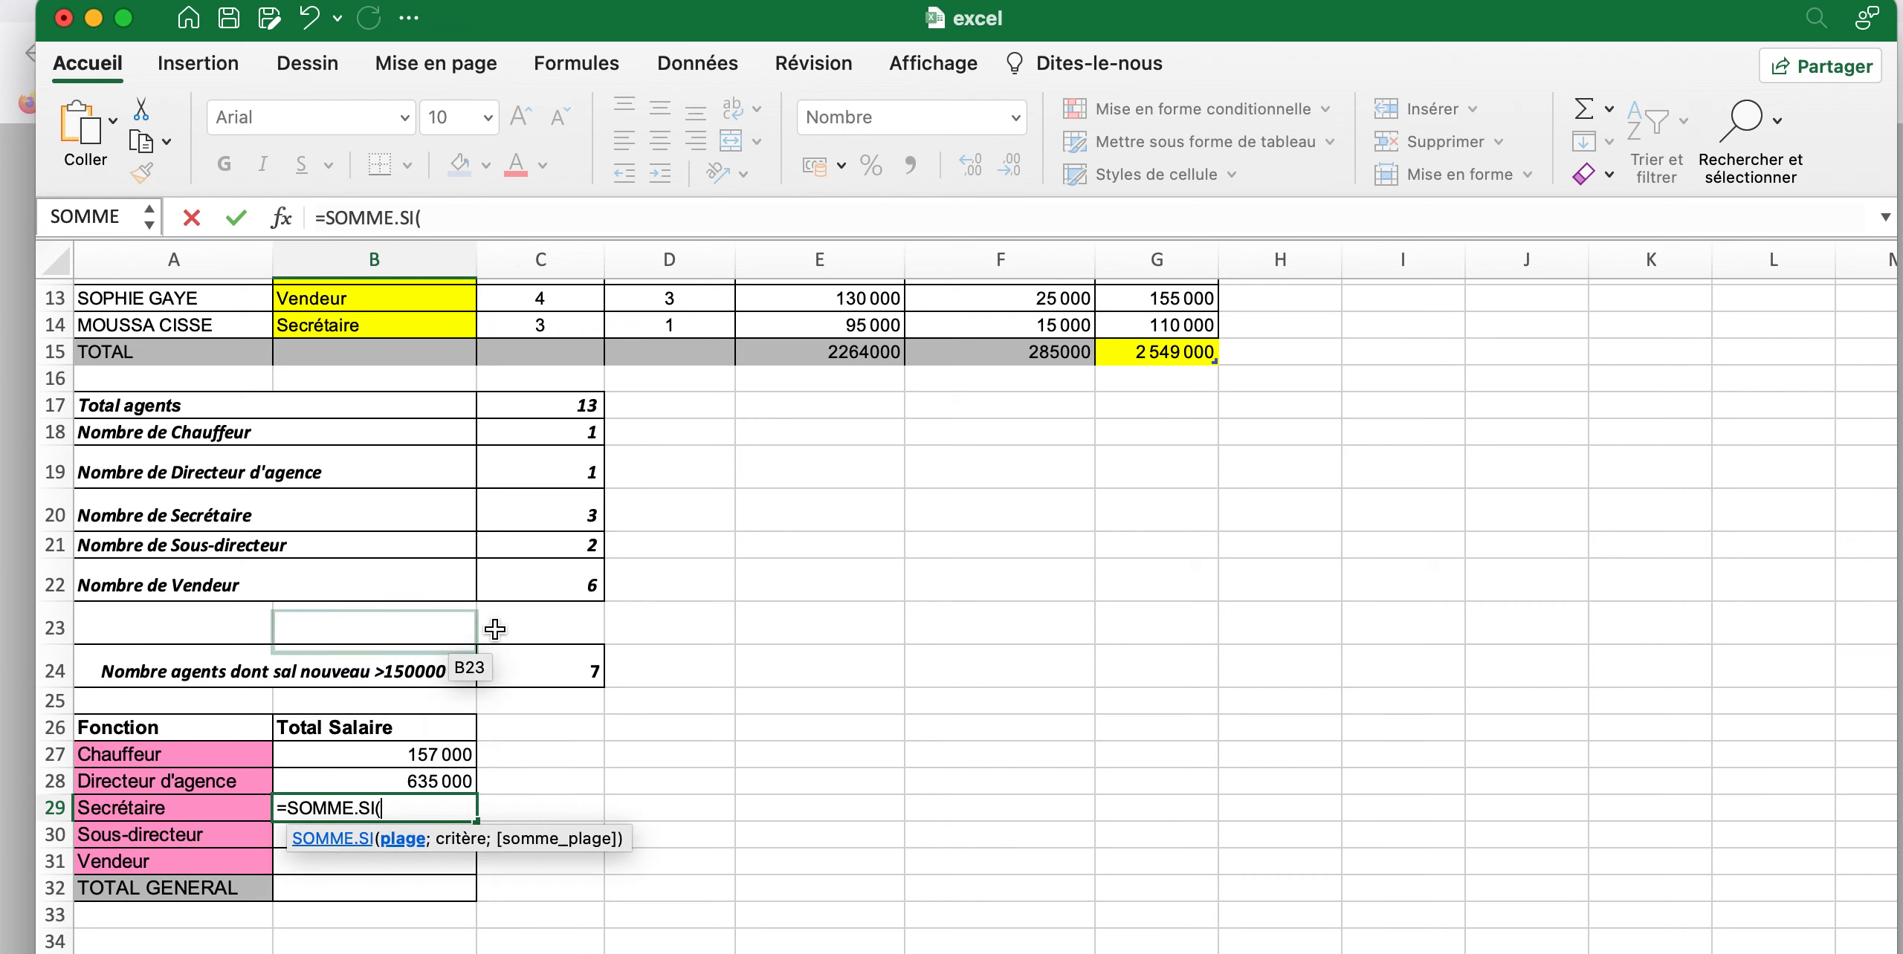
{"action": "scroll", "coordinate": [581, 661], "scroll_direction": "up", "scroll_amount": 10}
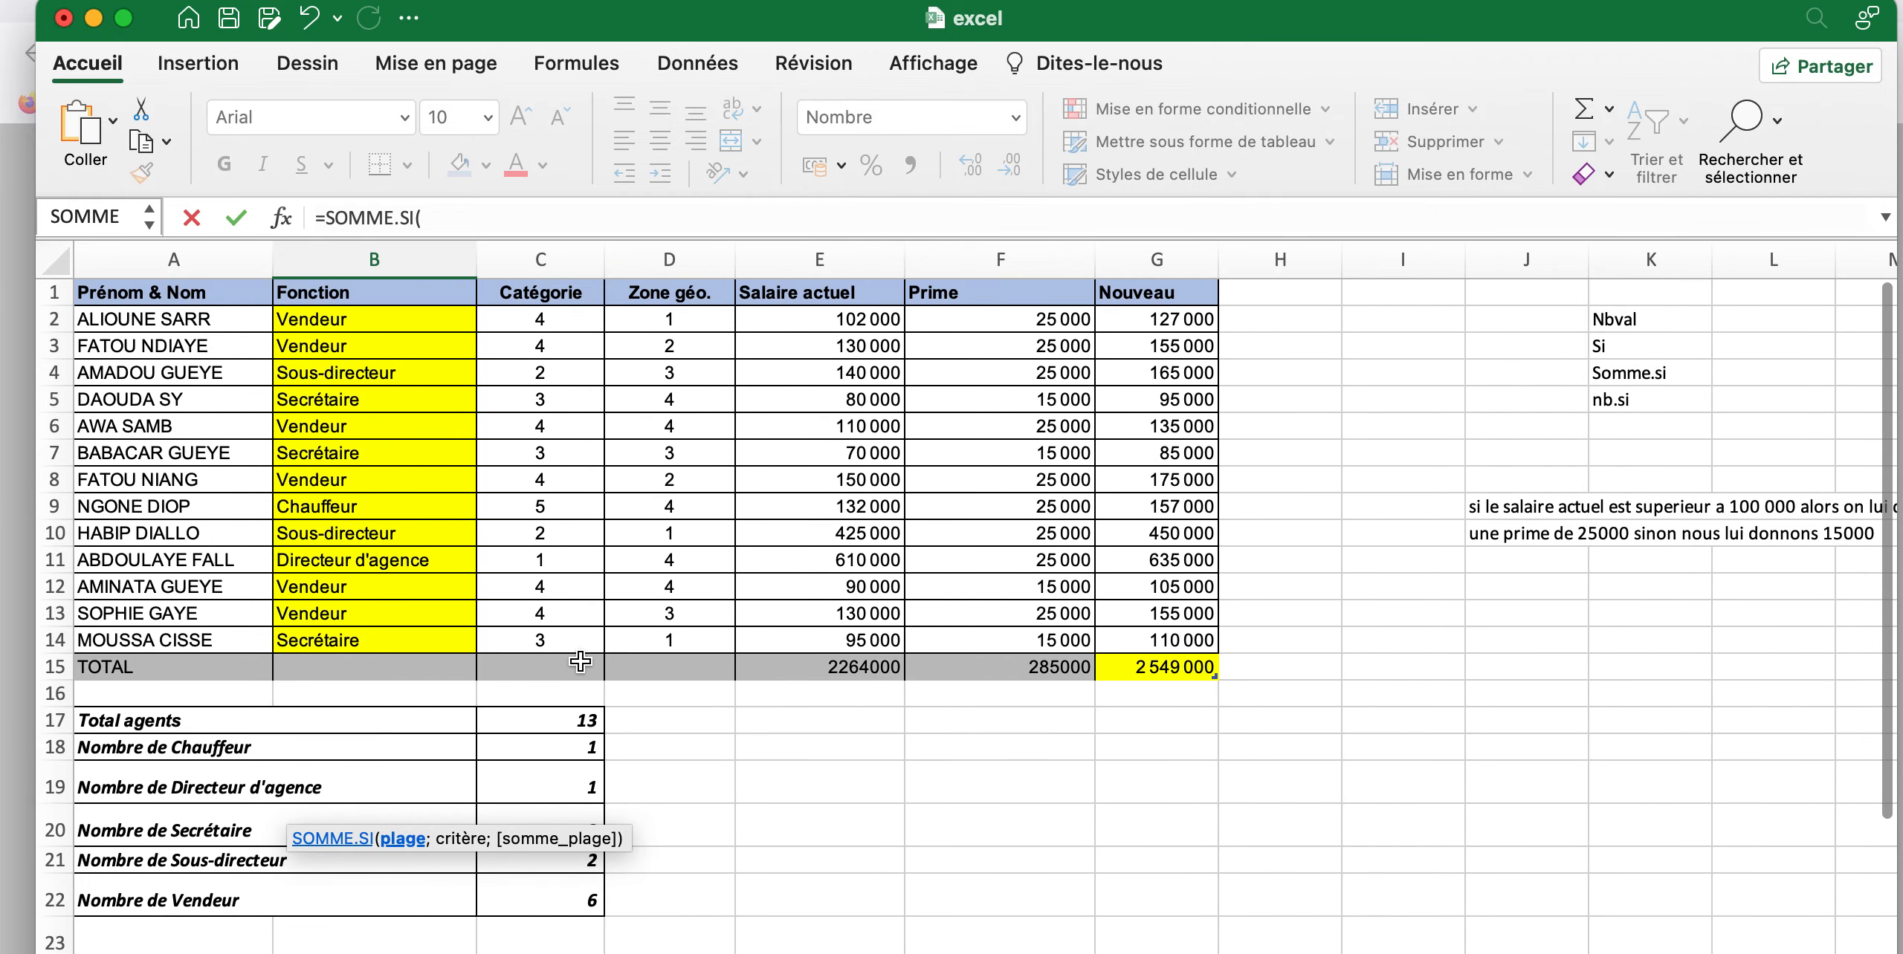
{"action": "left_click_drag", "start_coordinate": [421, 332], "coordinate": [408, 637]}
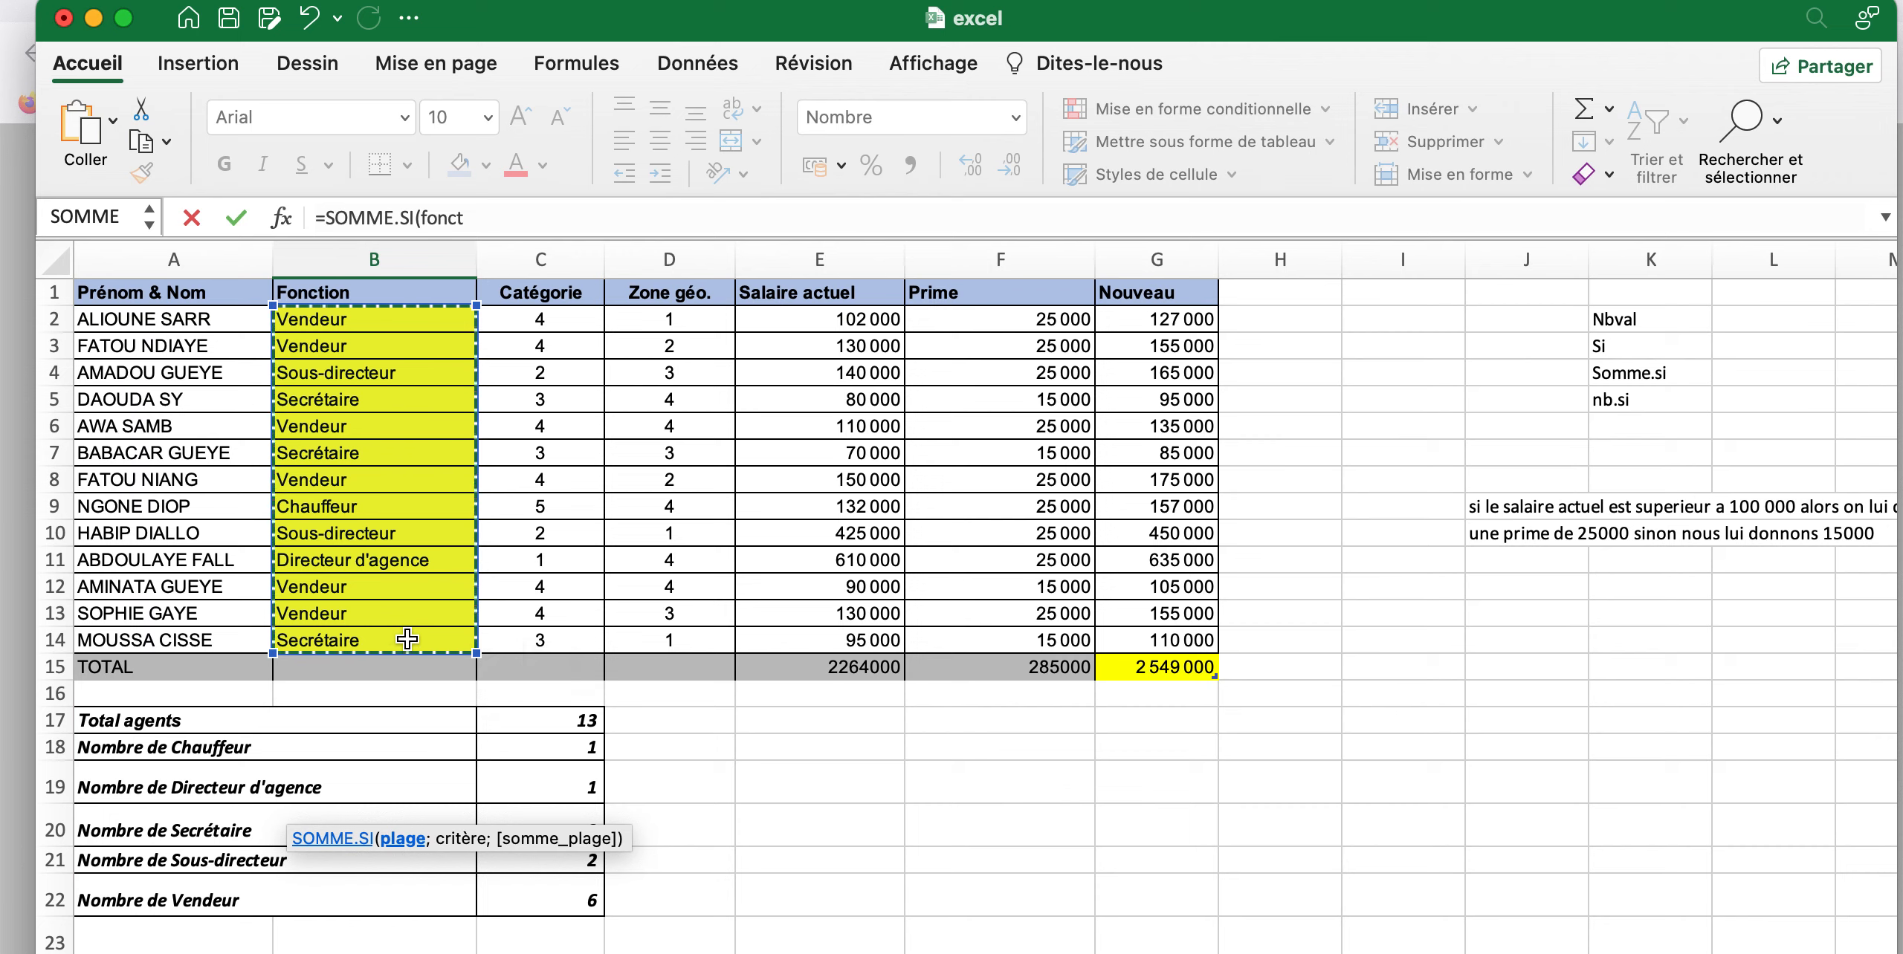
{"action": "left_click", "coordinate": [544, 223]}
{"action": "type", "text": ";"}
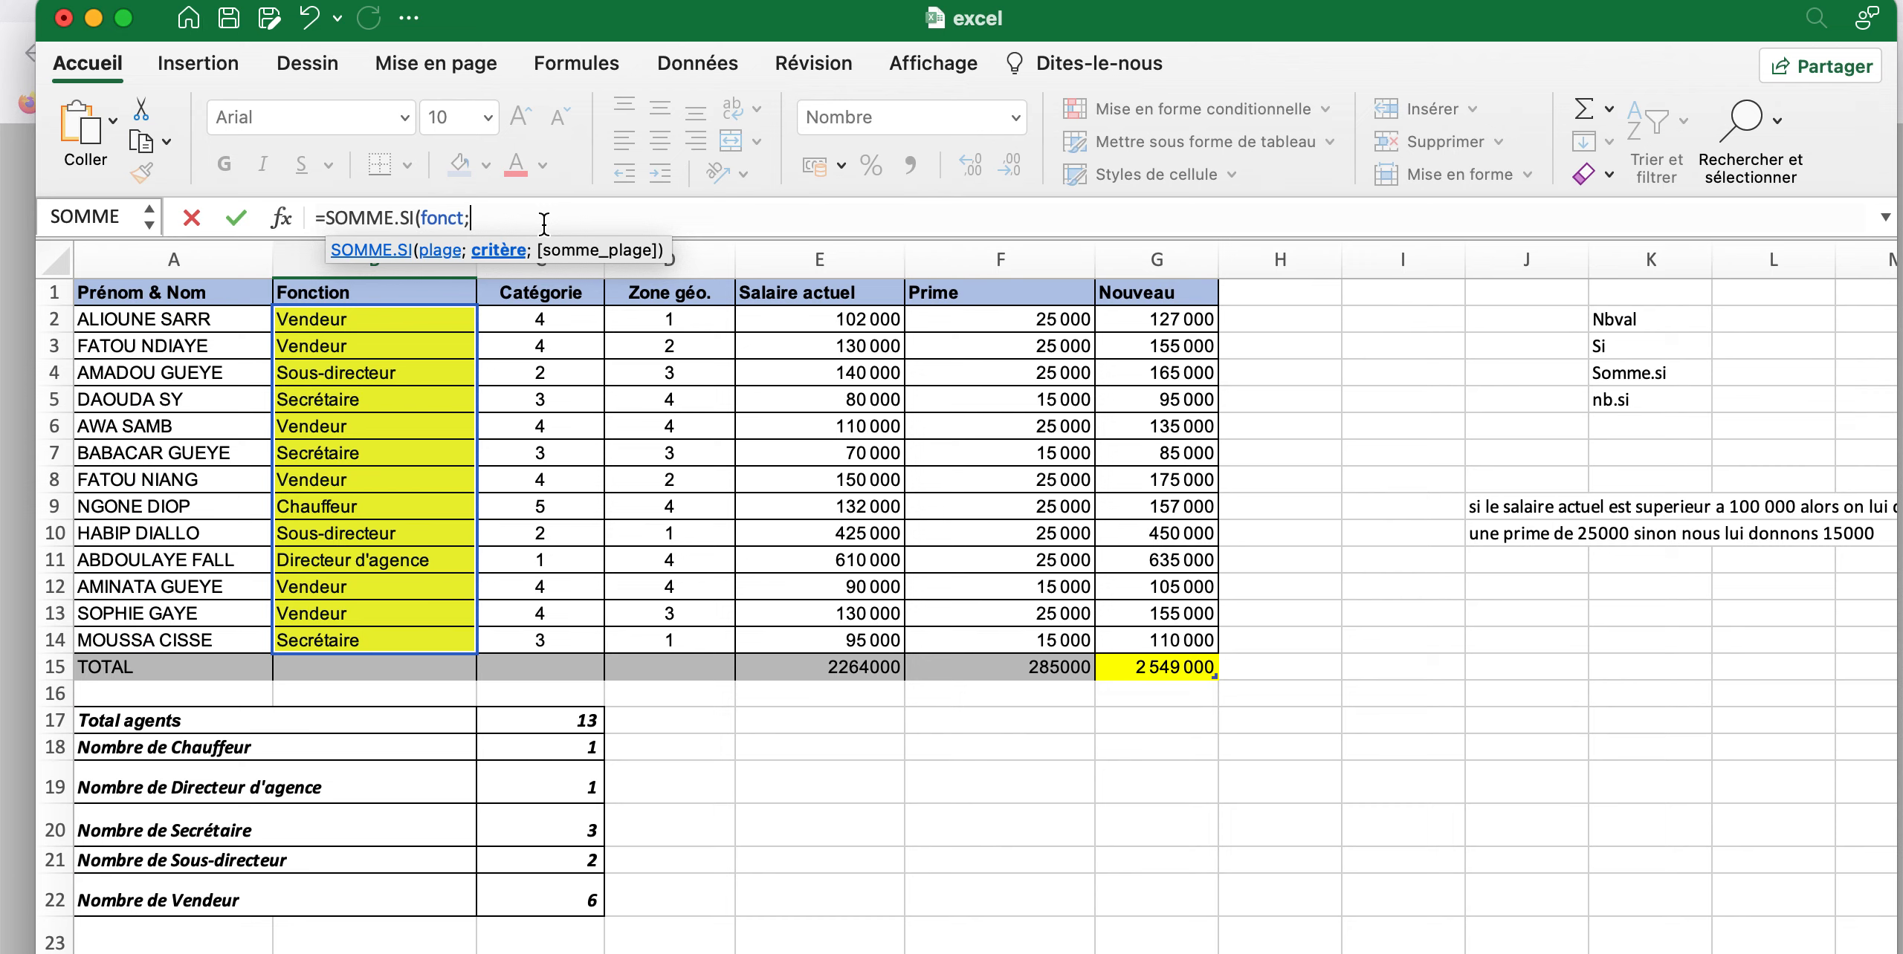
Add the criterion "Secrétaire" to the SOMME.SI formula in B29, followed by a semicolon for the sum range
{"action": "scroll", "coordinate": [451, 622], "scroll_direction": "down", "scroll_amount": 5}
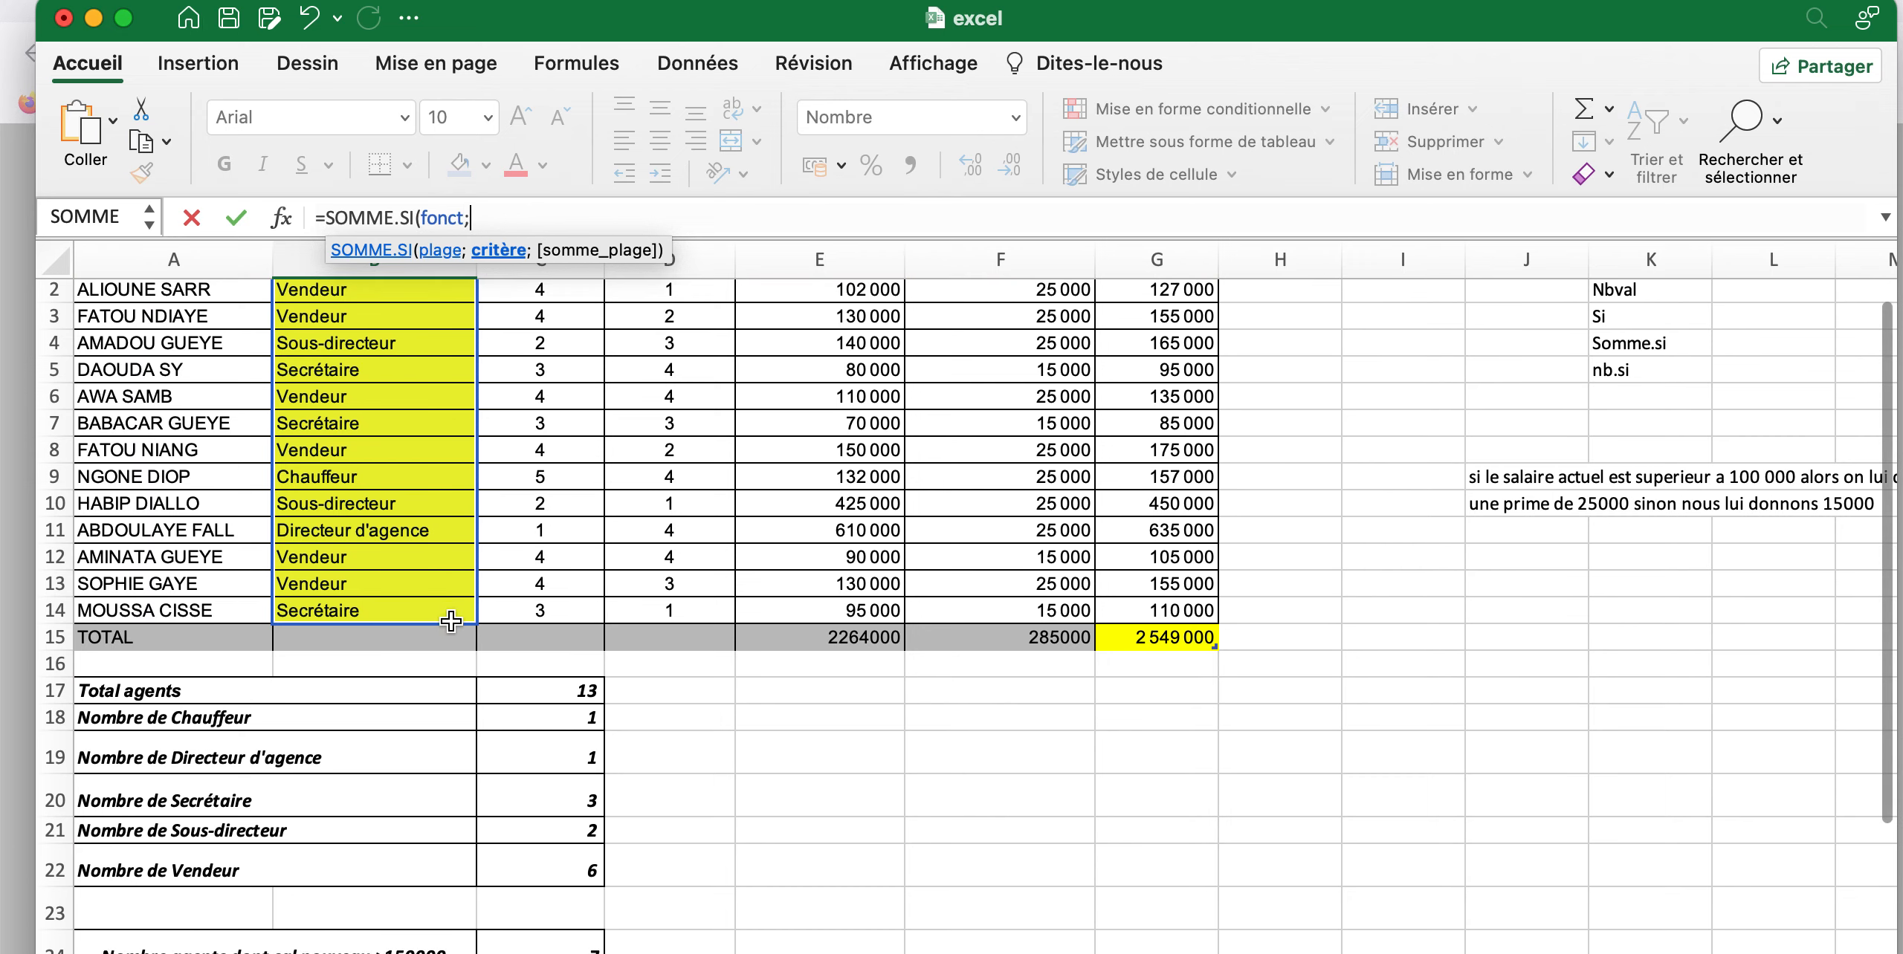
{"action": "scroll", "coordinate": [452, 622], "scroll_direction": "up", "scroll_amount": 5}
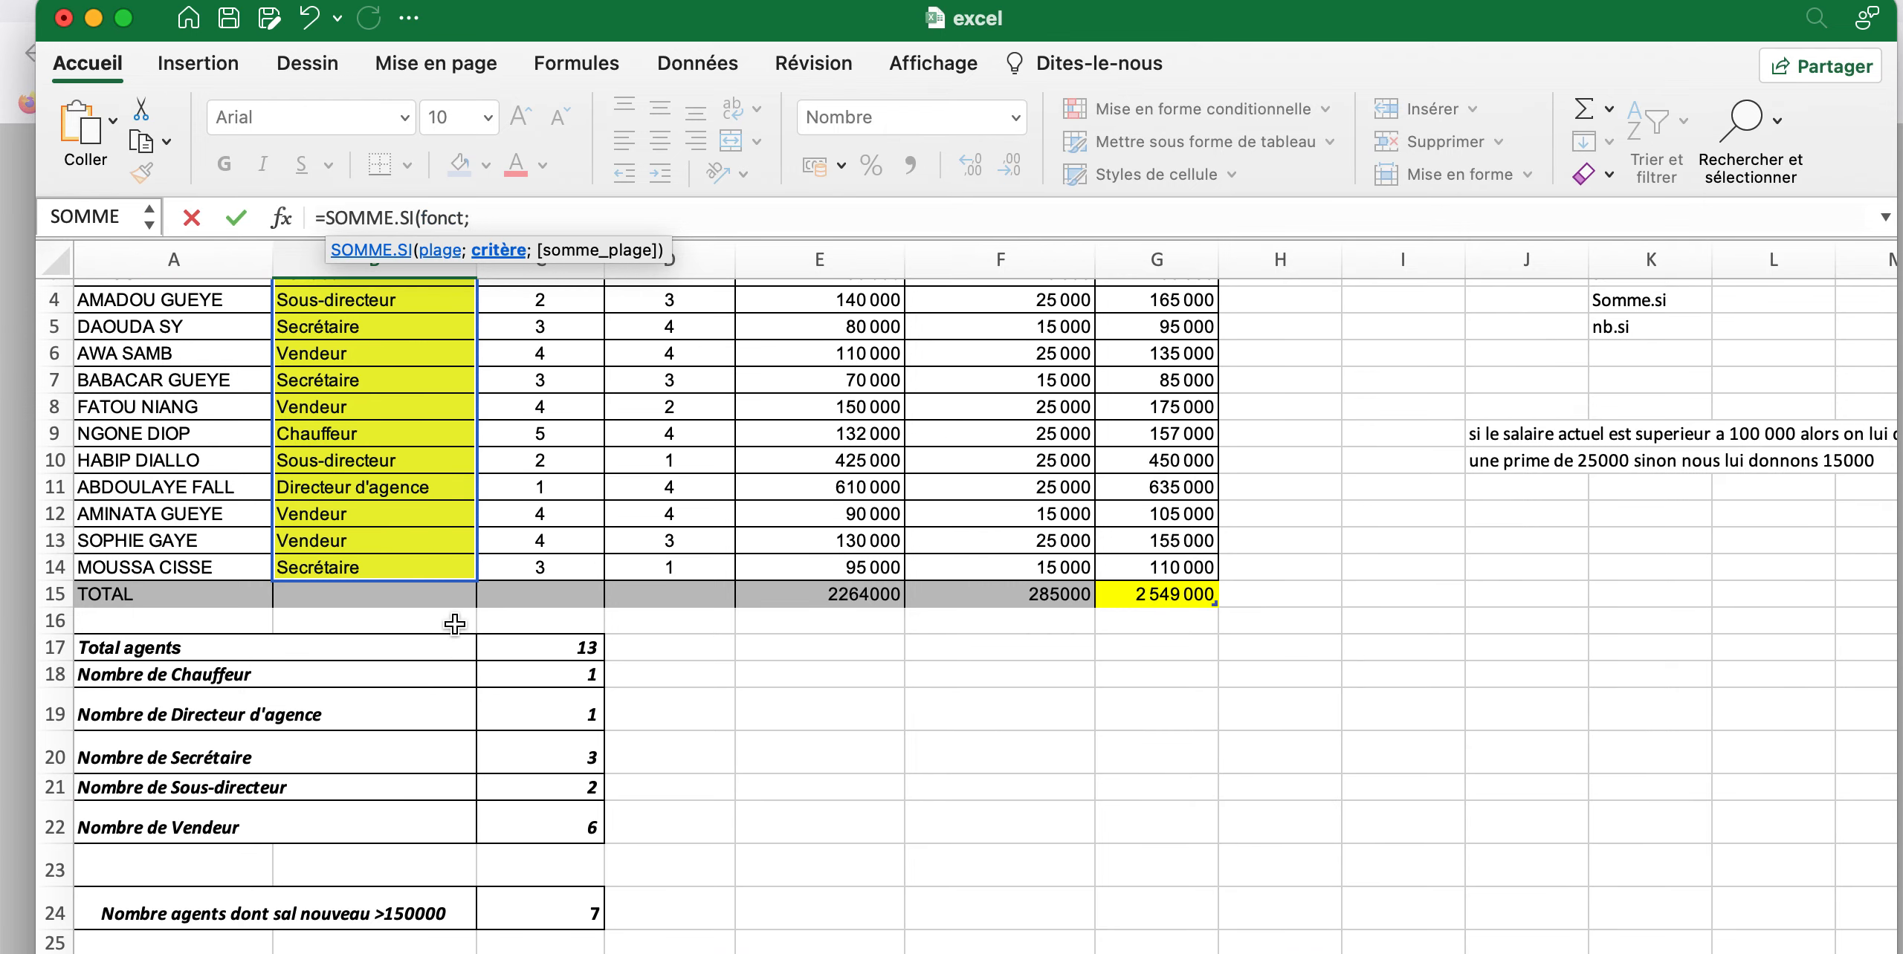
{"action": "type", "text": "\""}
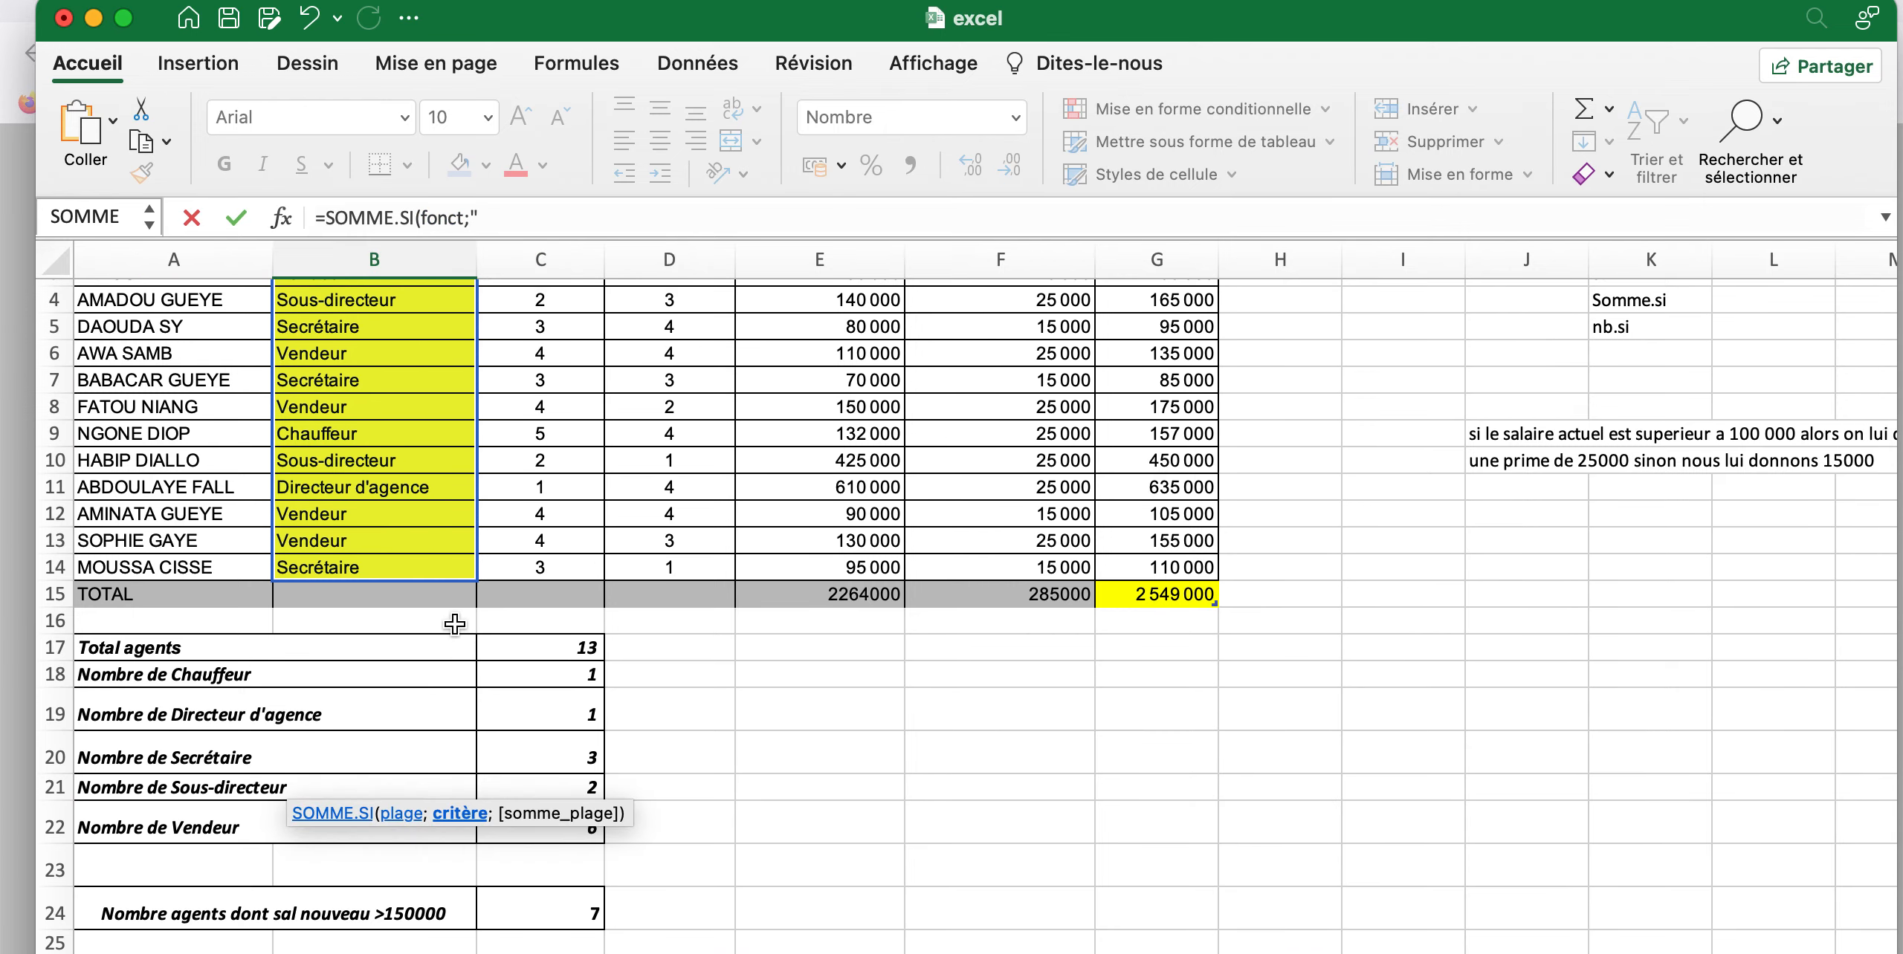
{"action": "type", "text": "Secre"}
{"action": "key", "text": "BackSpace"}
{"action": "type", "text": "é"}
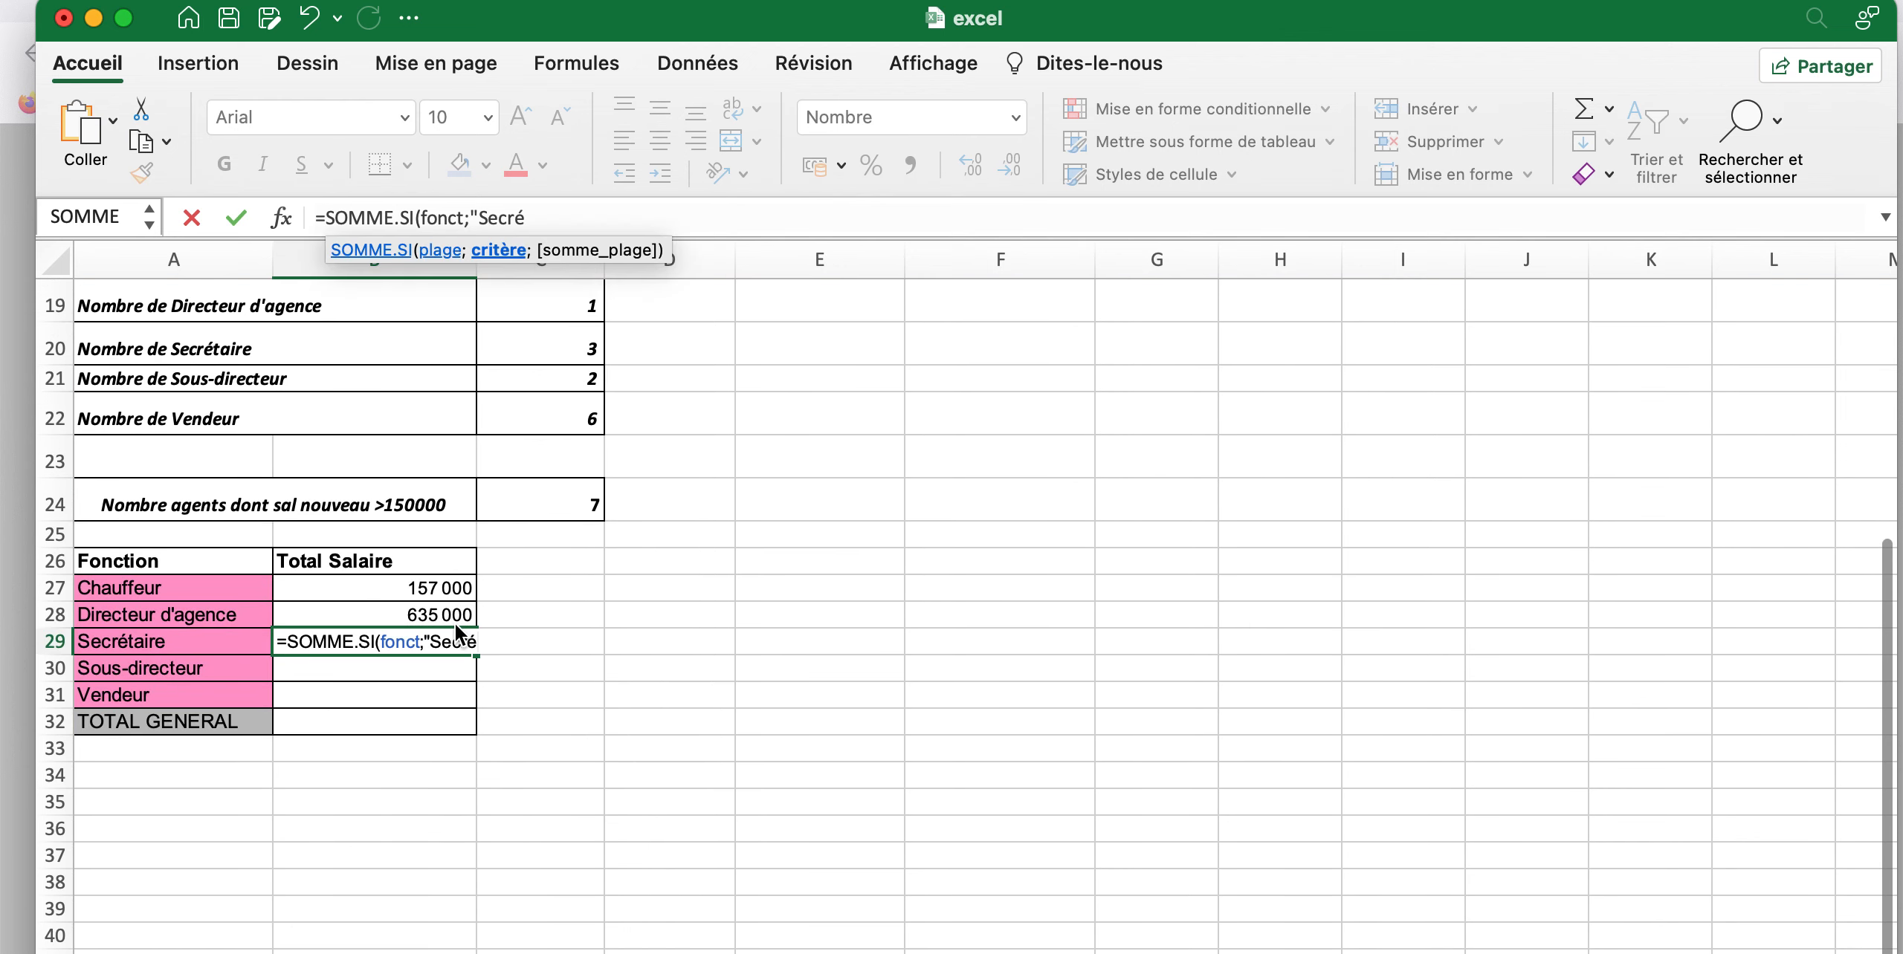
{"action": "type", "text": "taire"}
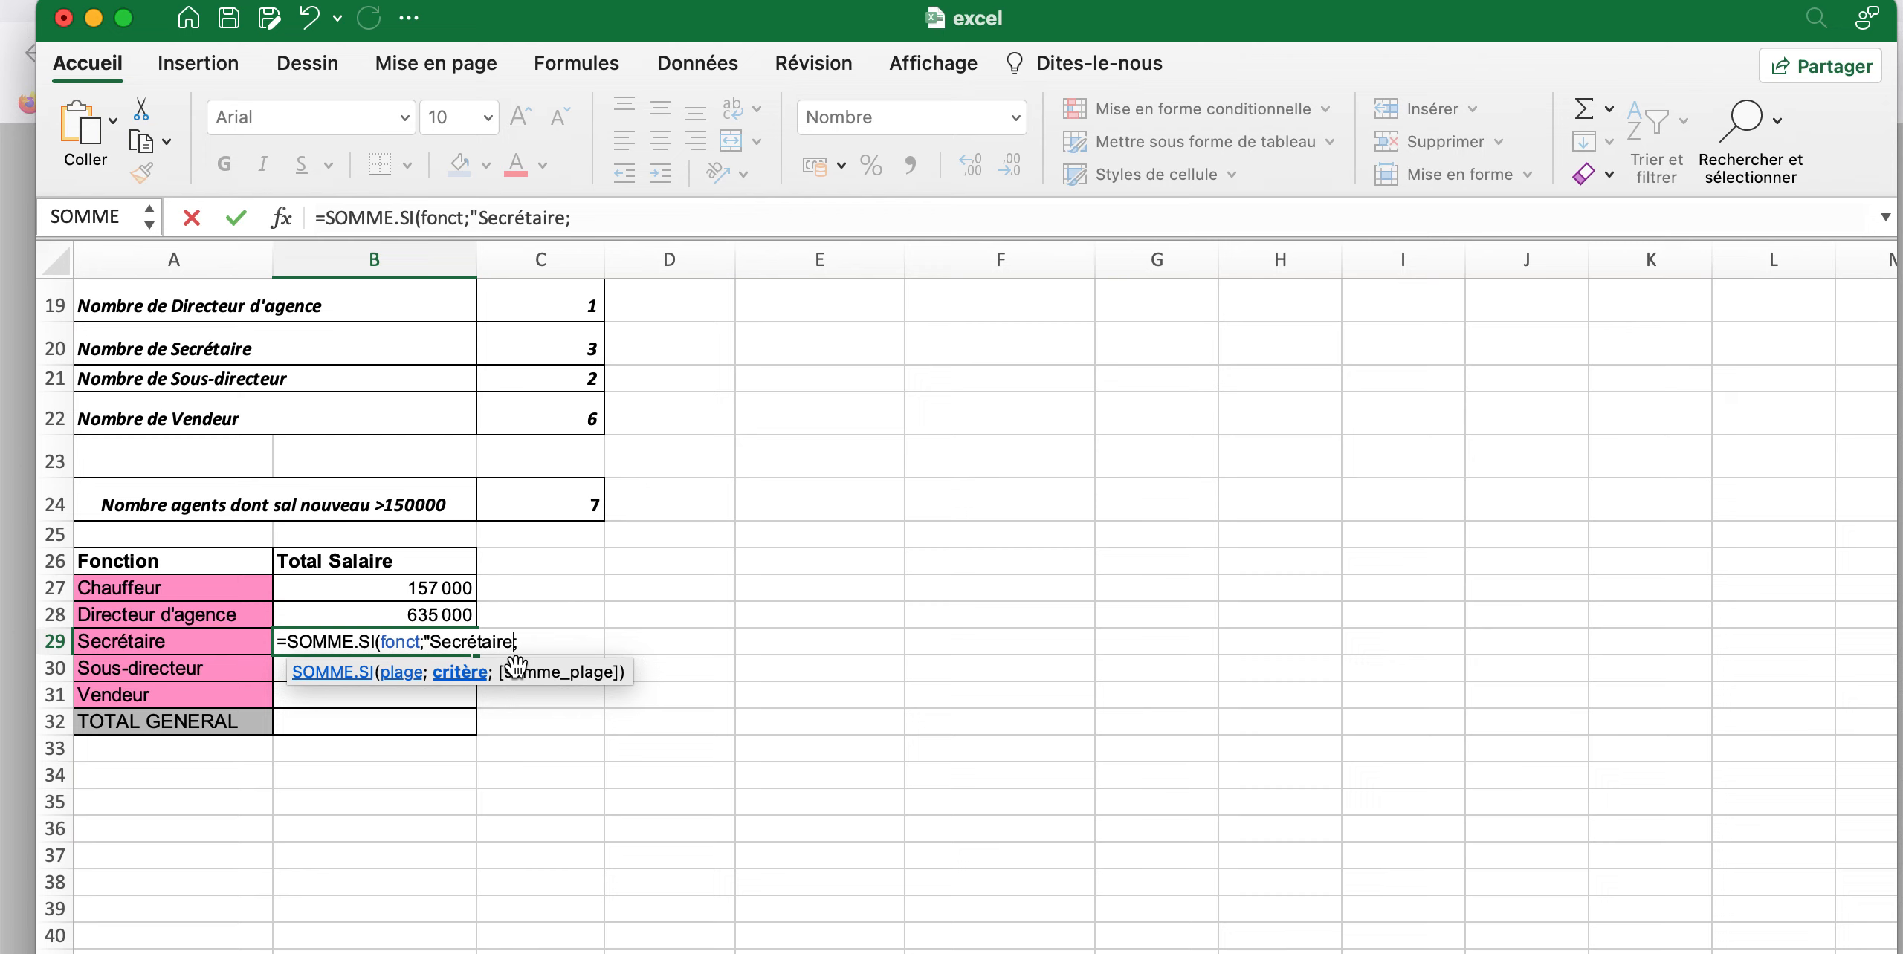
{"action": "type", "text": ";"}
{"action": "key", "text": "BackSpace"}
{"action": "type", "text": "\";"}
{"action": "left_click", "coordinate": [561, 644]}
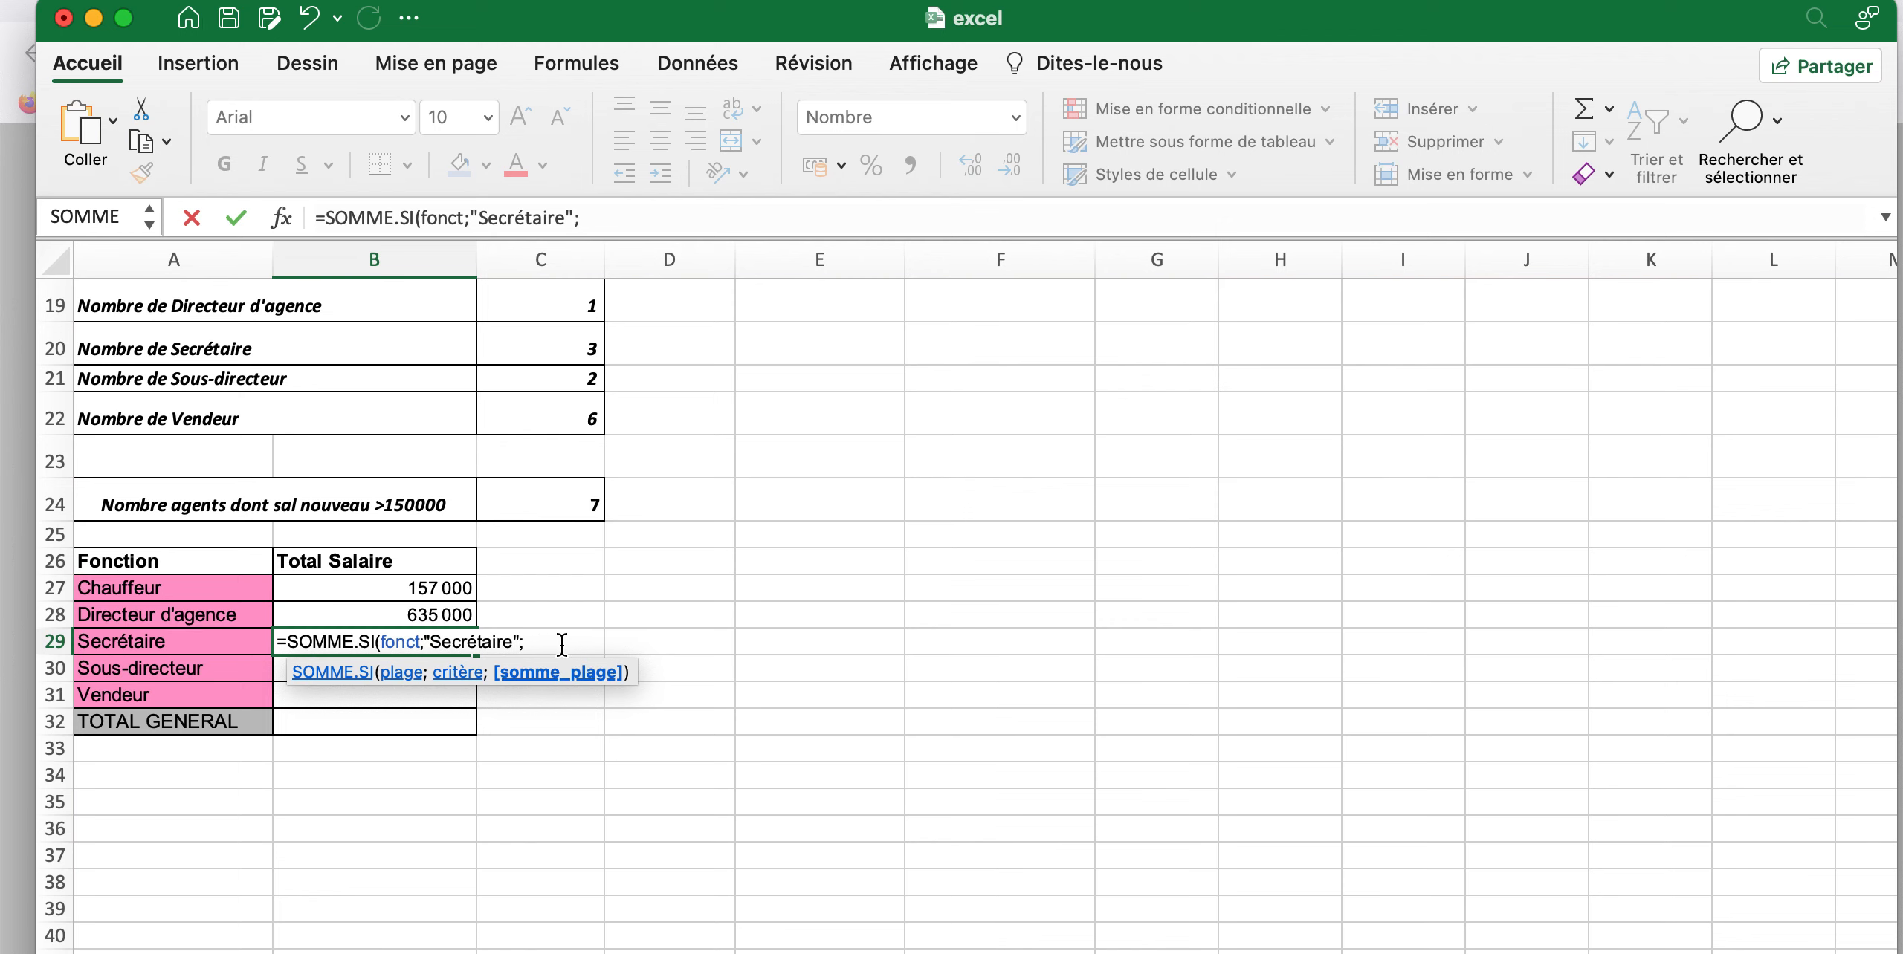
Set the sum range in B29 to the Nouveau salary cells G2:G14, close the parenthesis and enter the formula
{"action": "scroll", "coordinate": [815, 513], "scroll_direction": "up", "scroll_amount": 10}
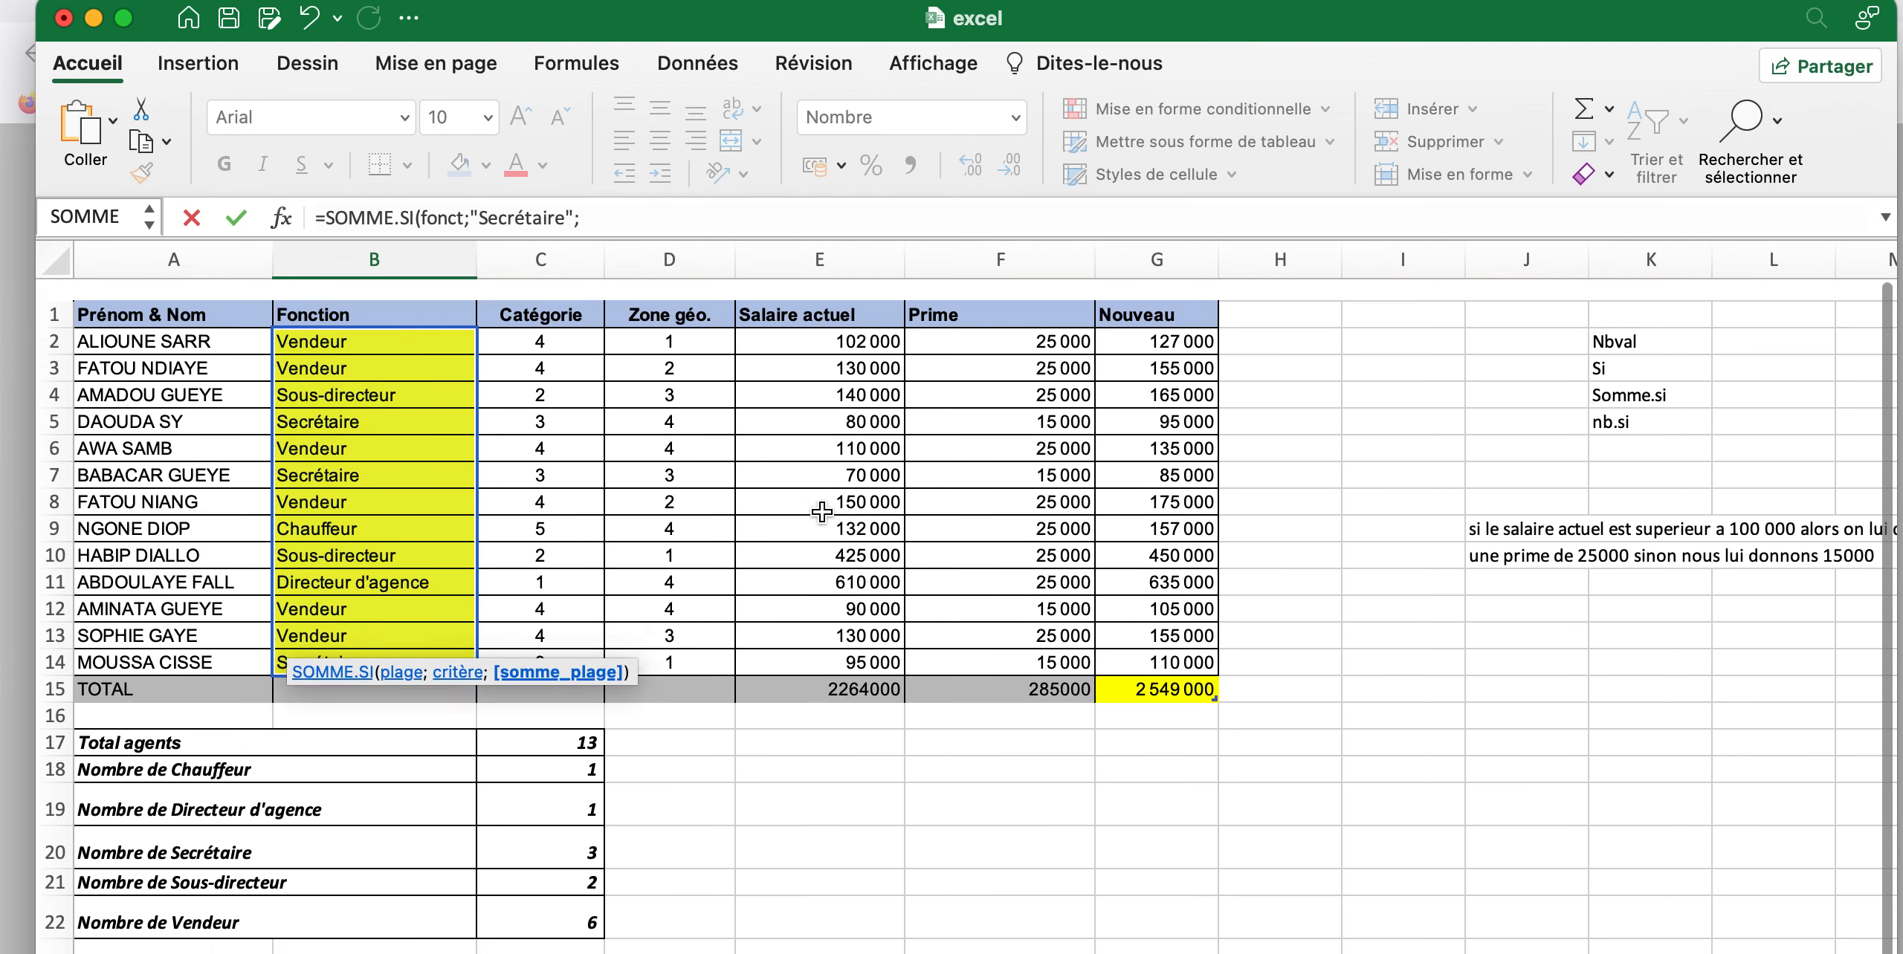
{"action": "left_click", "coordinate": [1124, 316]}
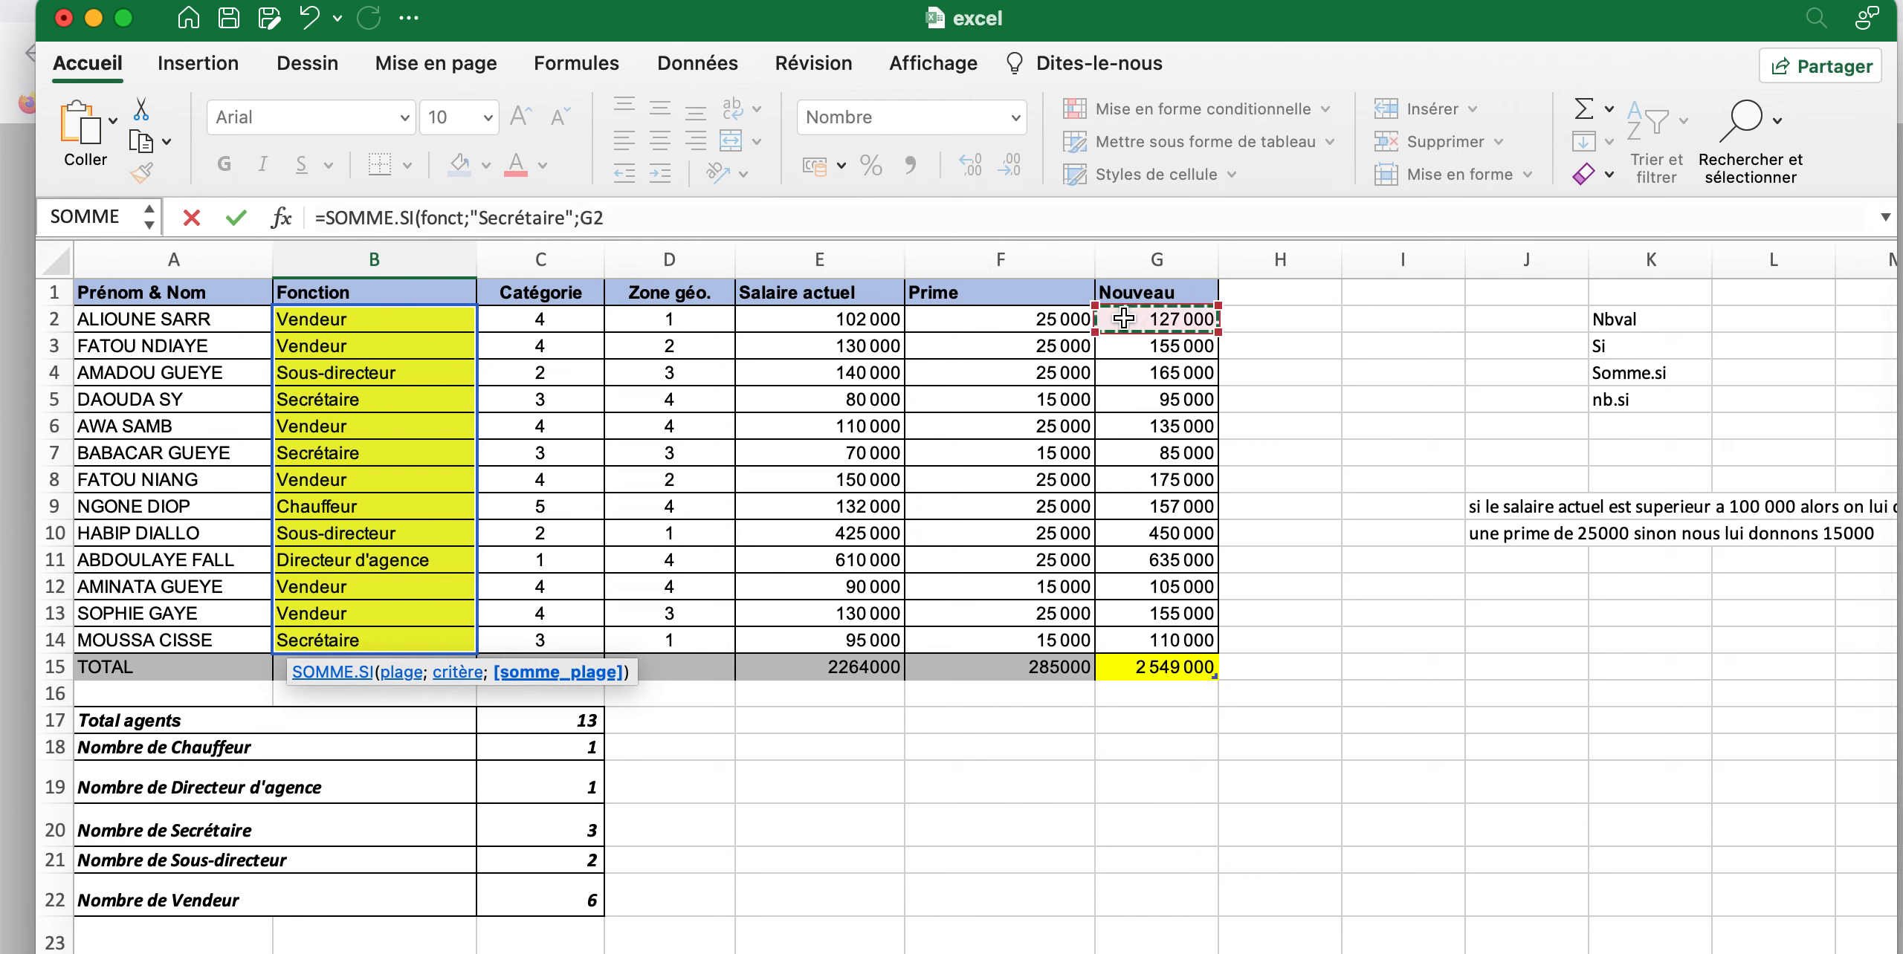
{"action": "left_click_drag", "start_coordinate": [1144, 404], "coordinate": [1155, 565]}
{"action": "left_click_drag", "start_coordinate": [1169, 627], "coordinate": [1174, 637]}
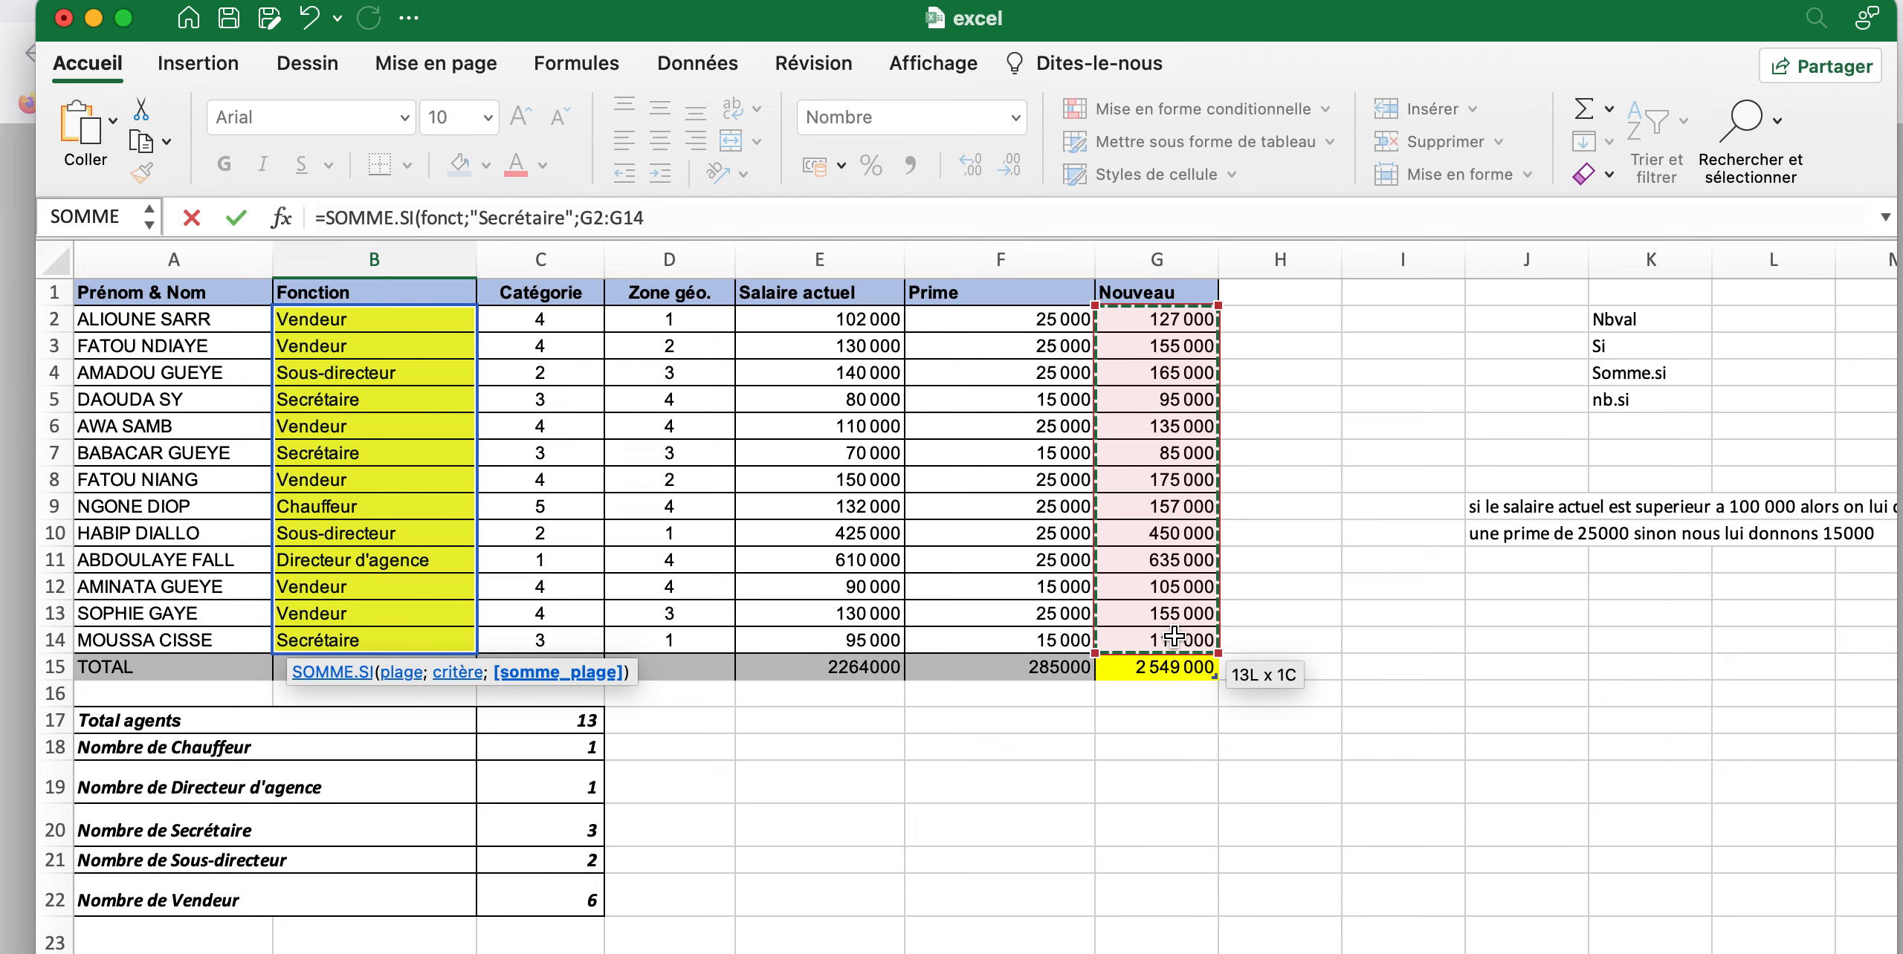
{"action": "type", "text": ")"}
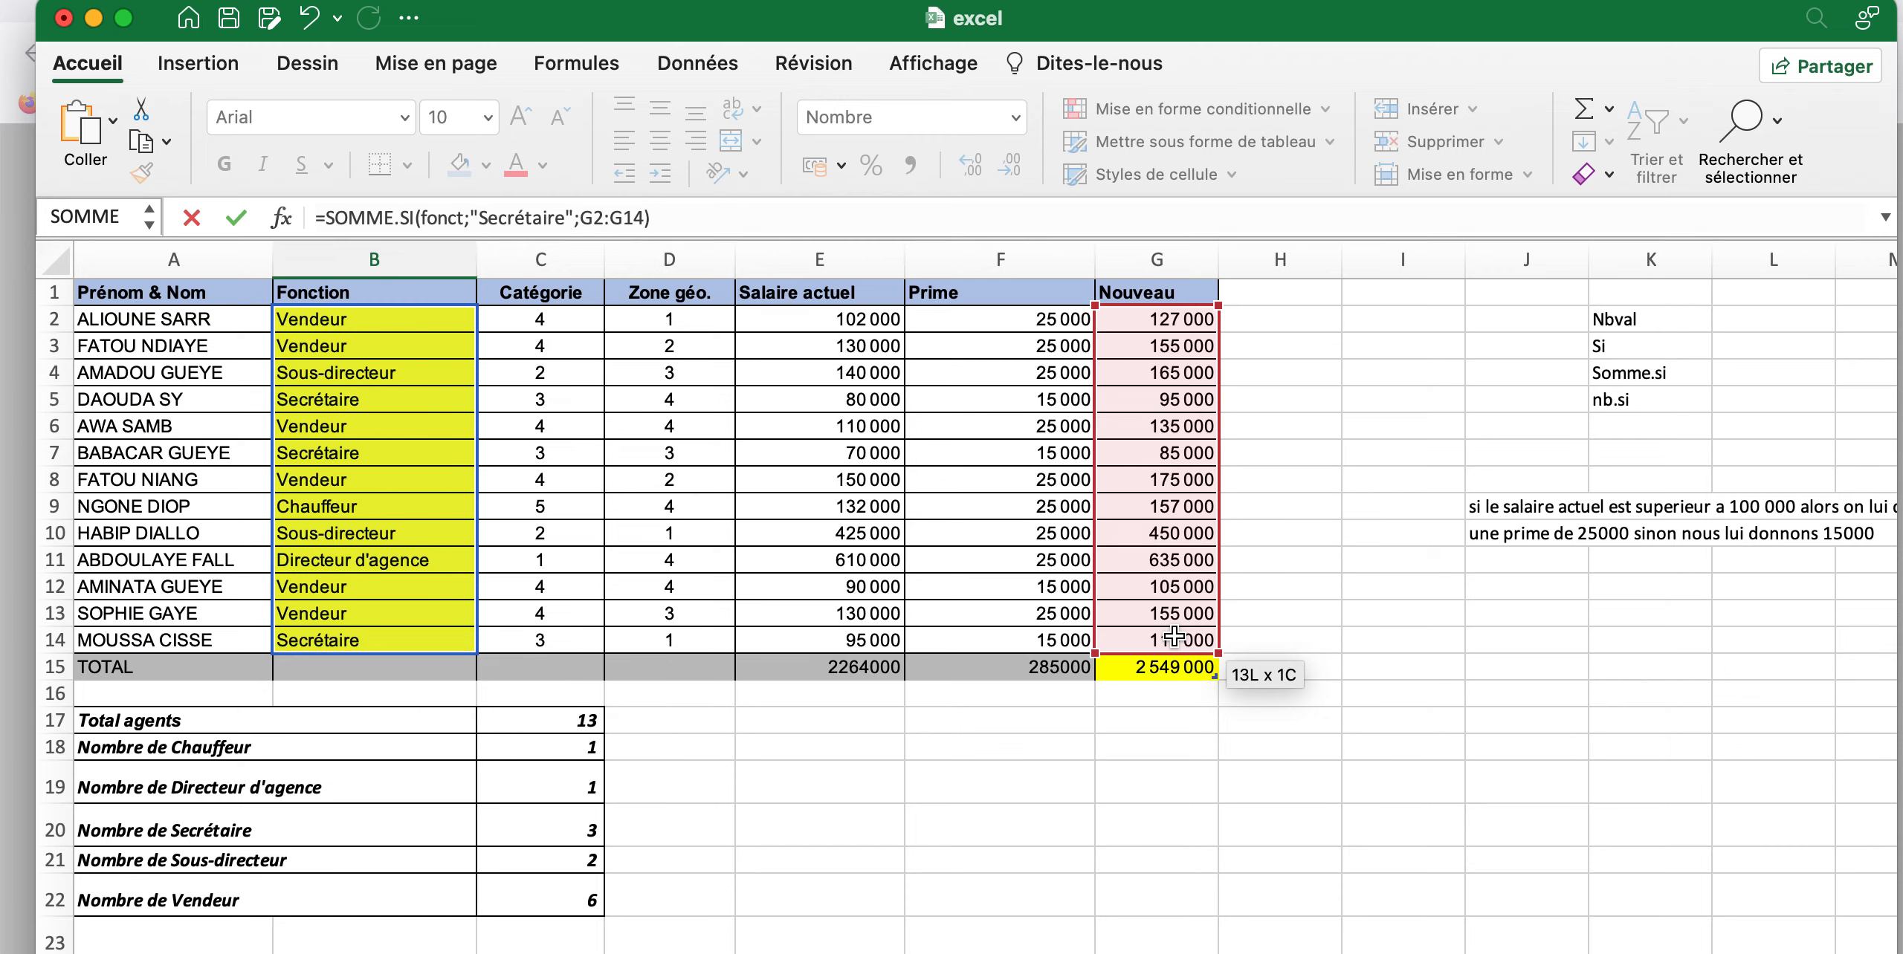
{"action": "key", "text": "Return"}
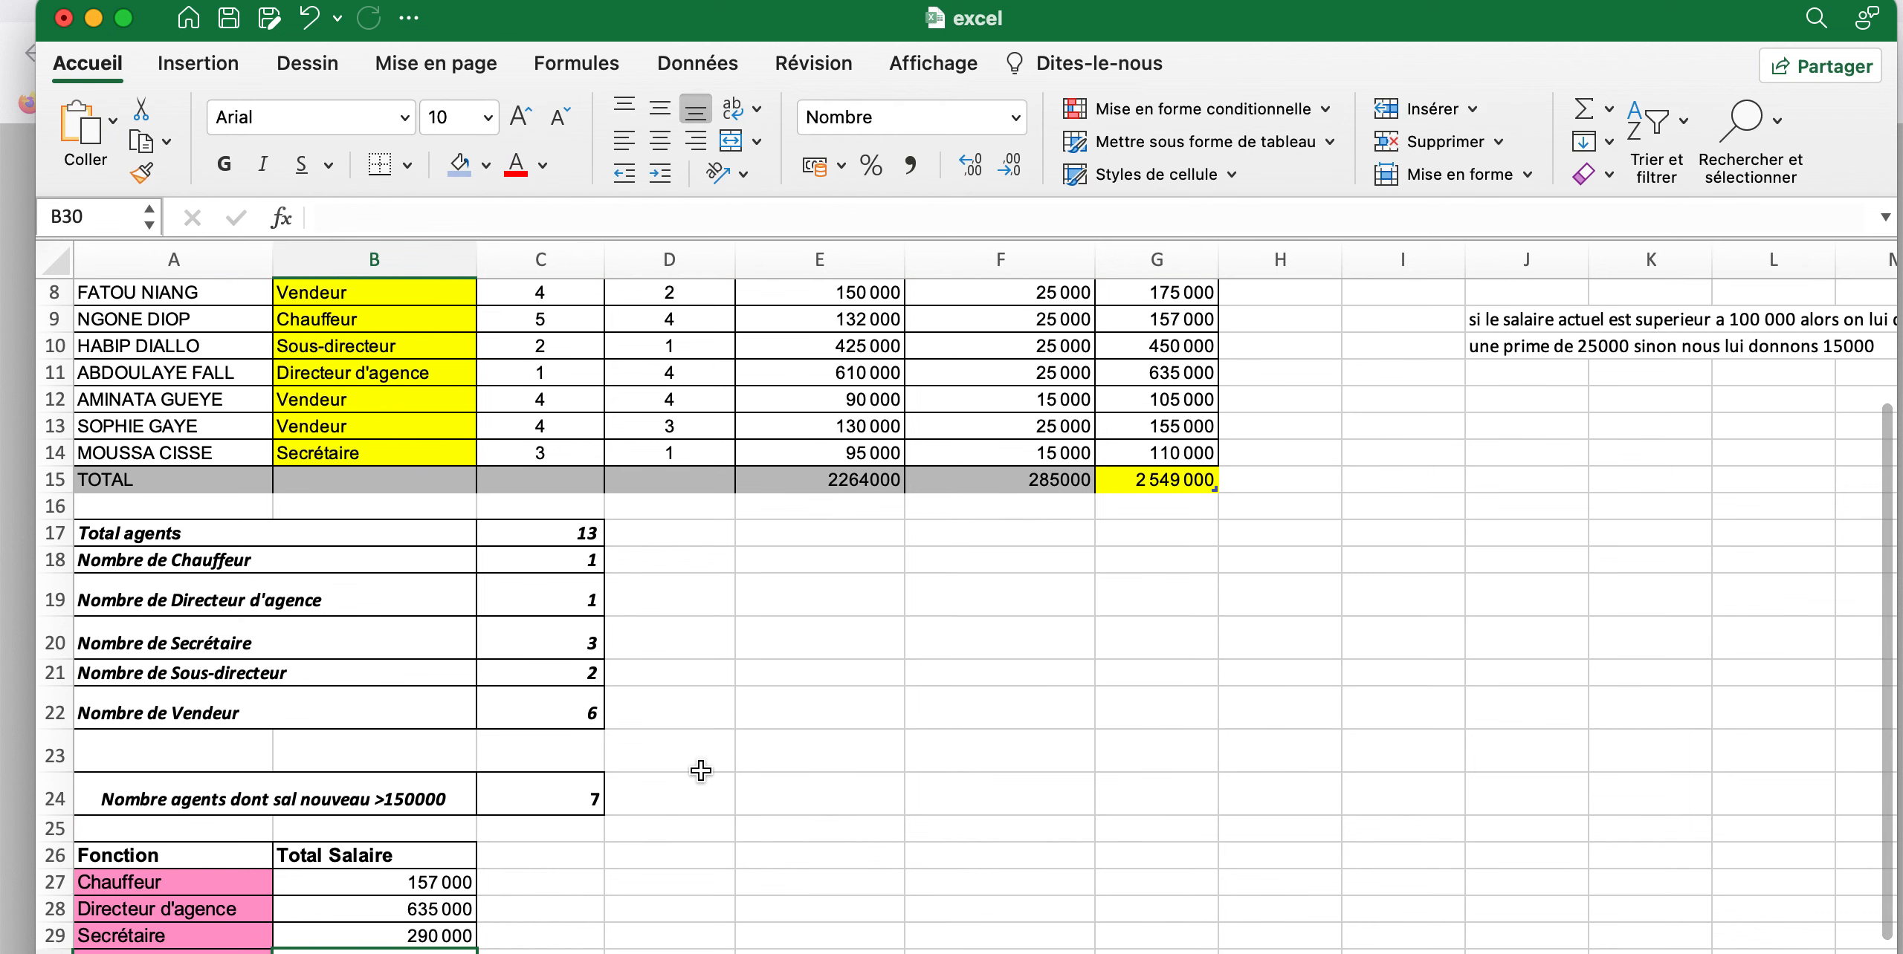
Copy the full text of the SOMME.SI formula in B29 for reuse in the remaining function rows
{"action": "scroll", "coordinate": [701, 770], "scroll_direction": "down", "scroll_amount": 3}
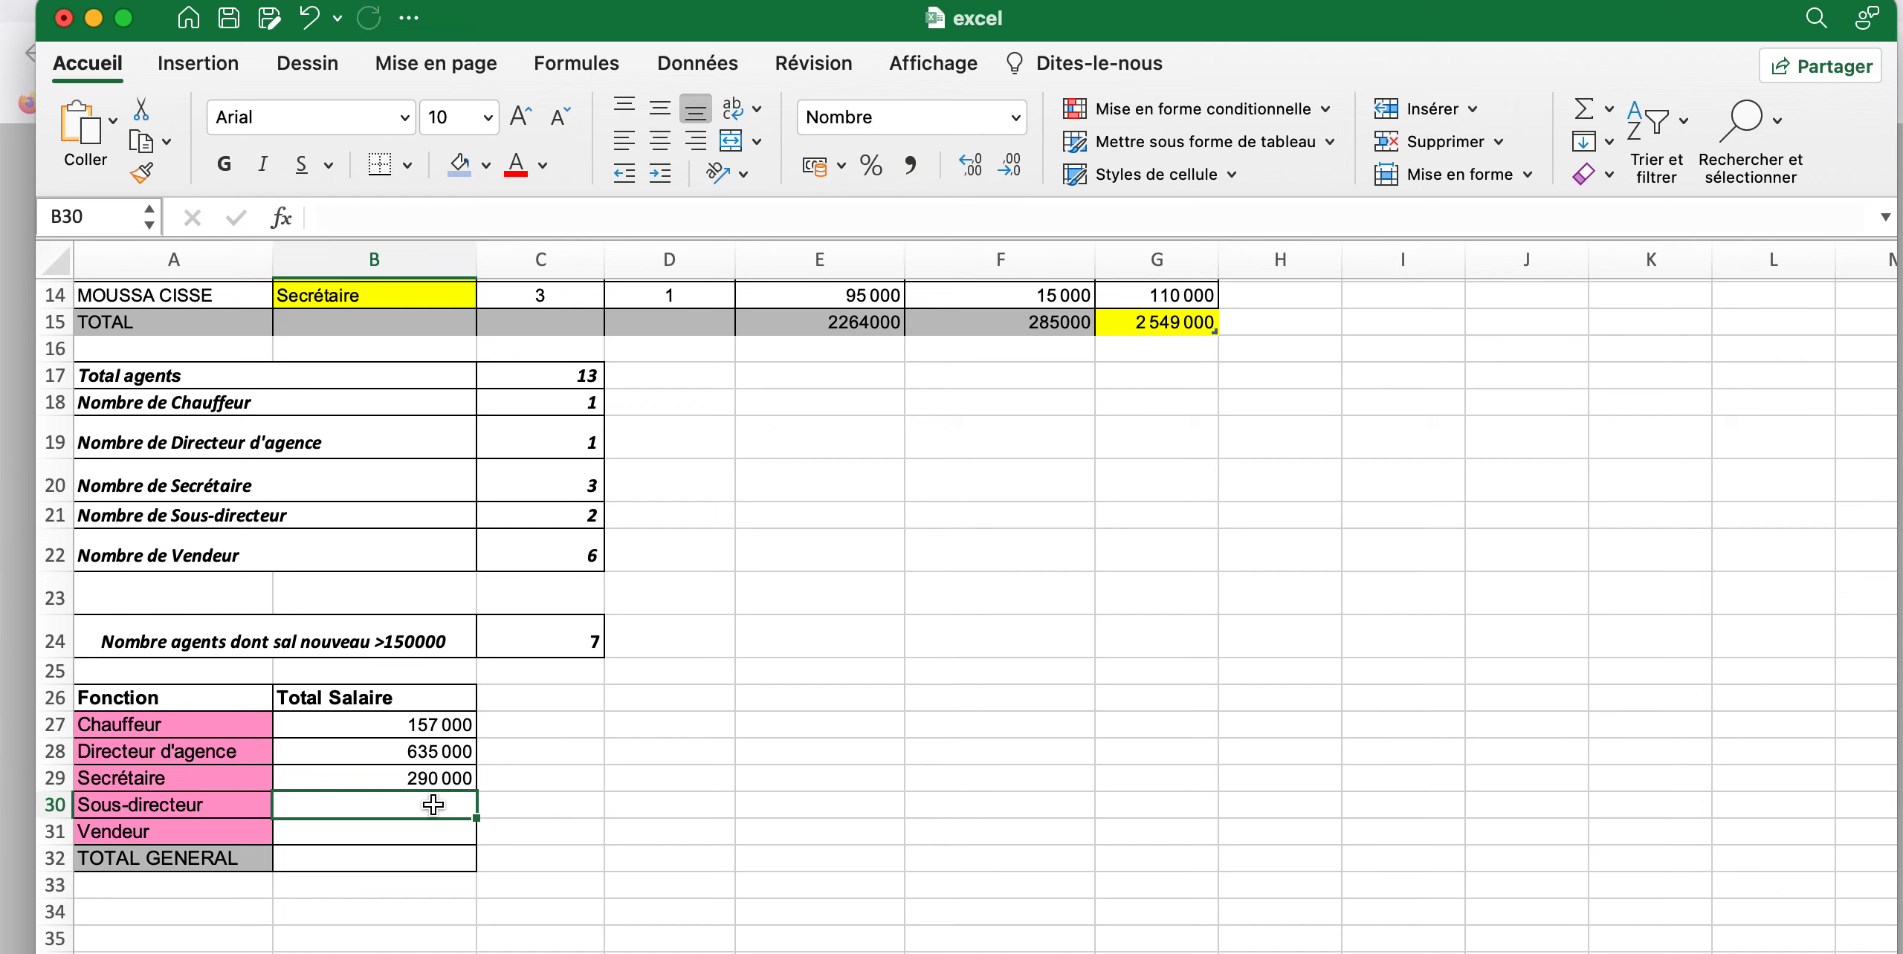
{"action": "left_click", "coordinate": [419, 777]}
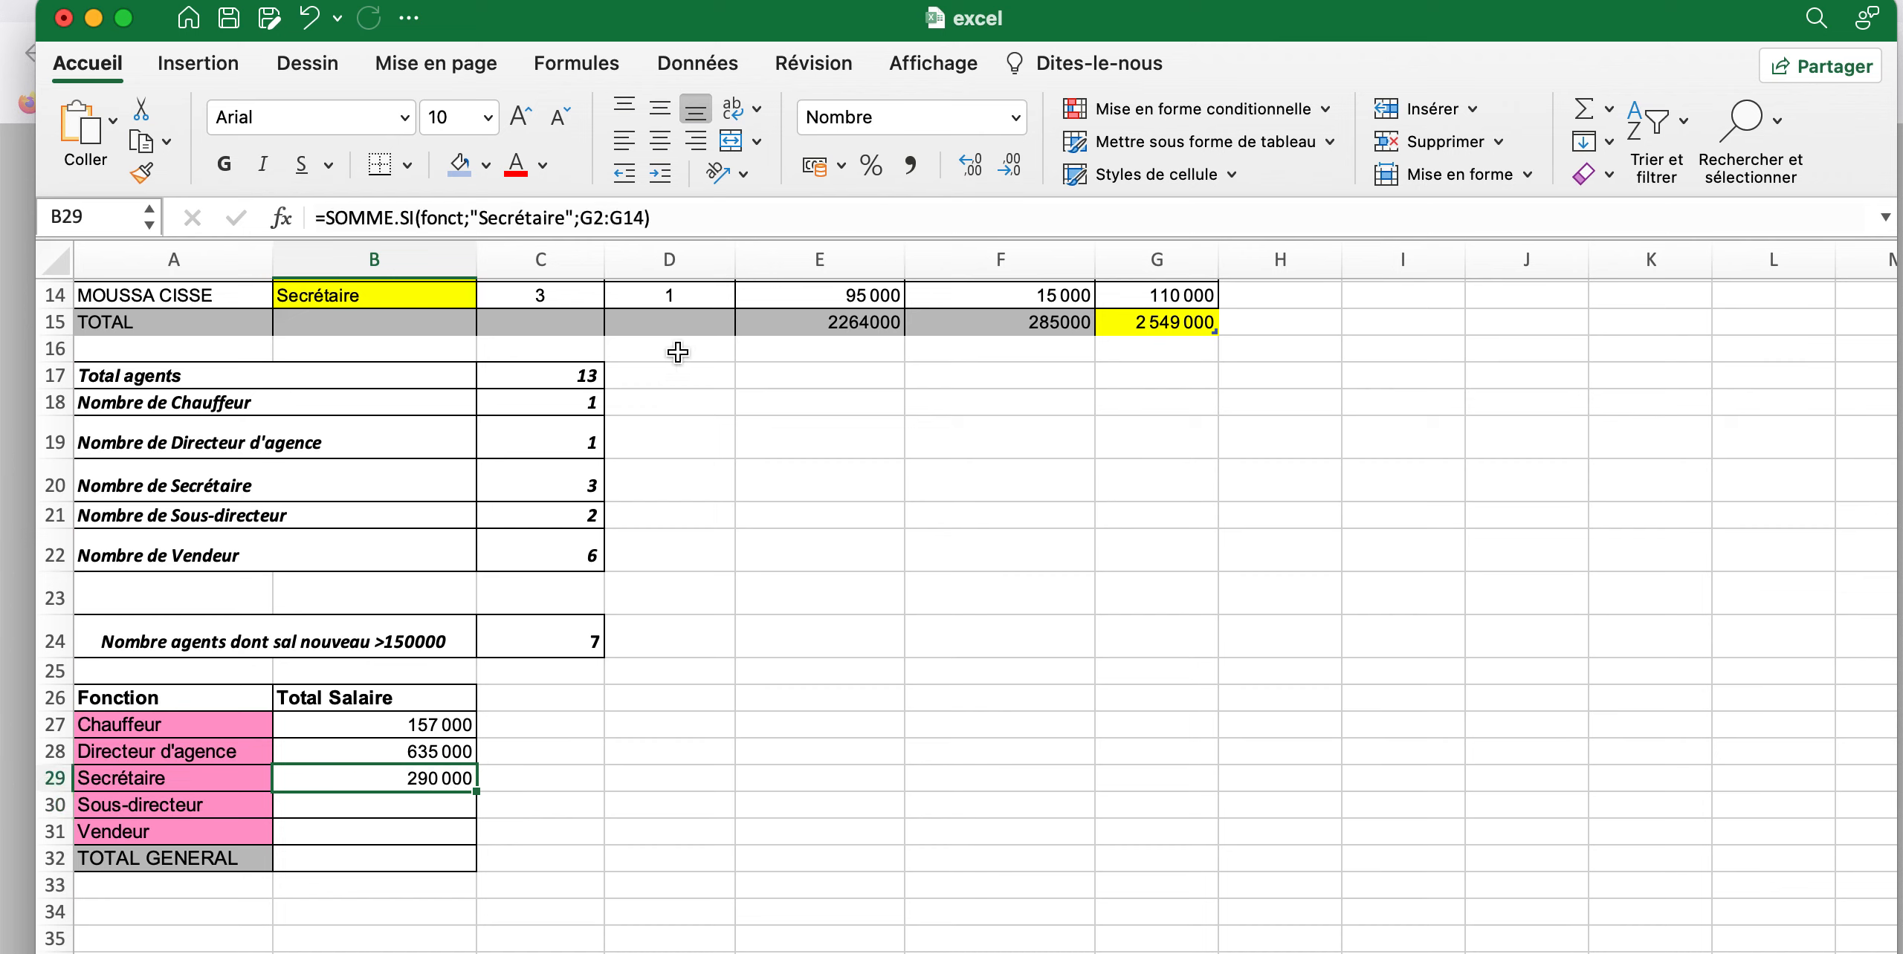
{"action": "left_click_drag", "start_coordinate": [669, 218], "coordinate": [315, 230]}
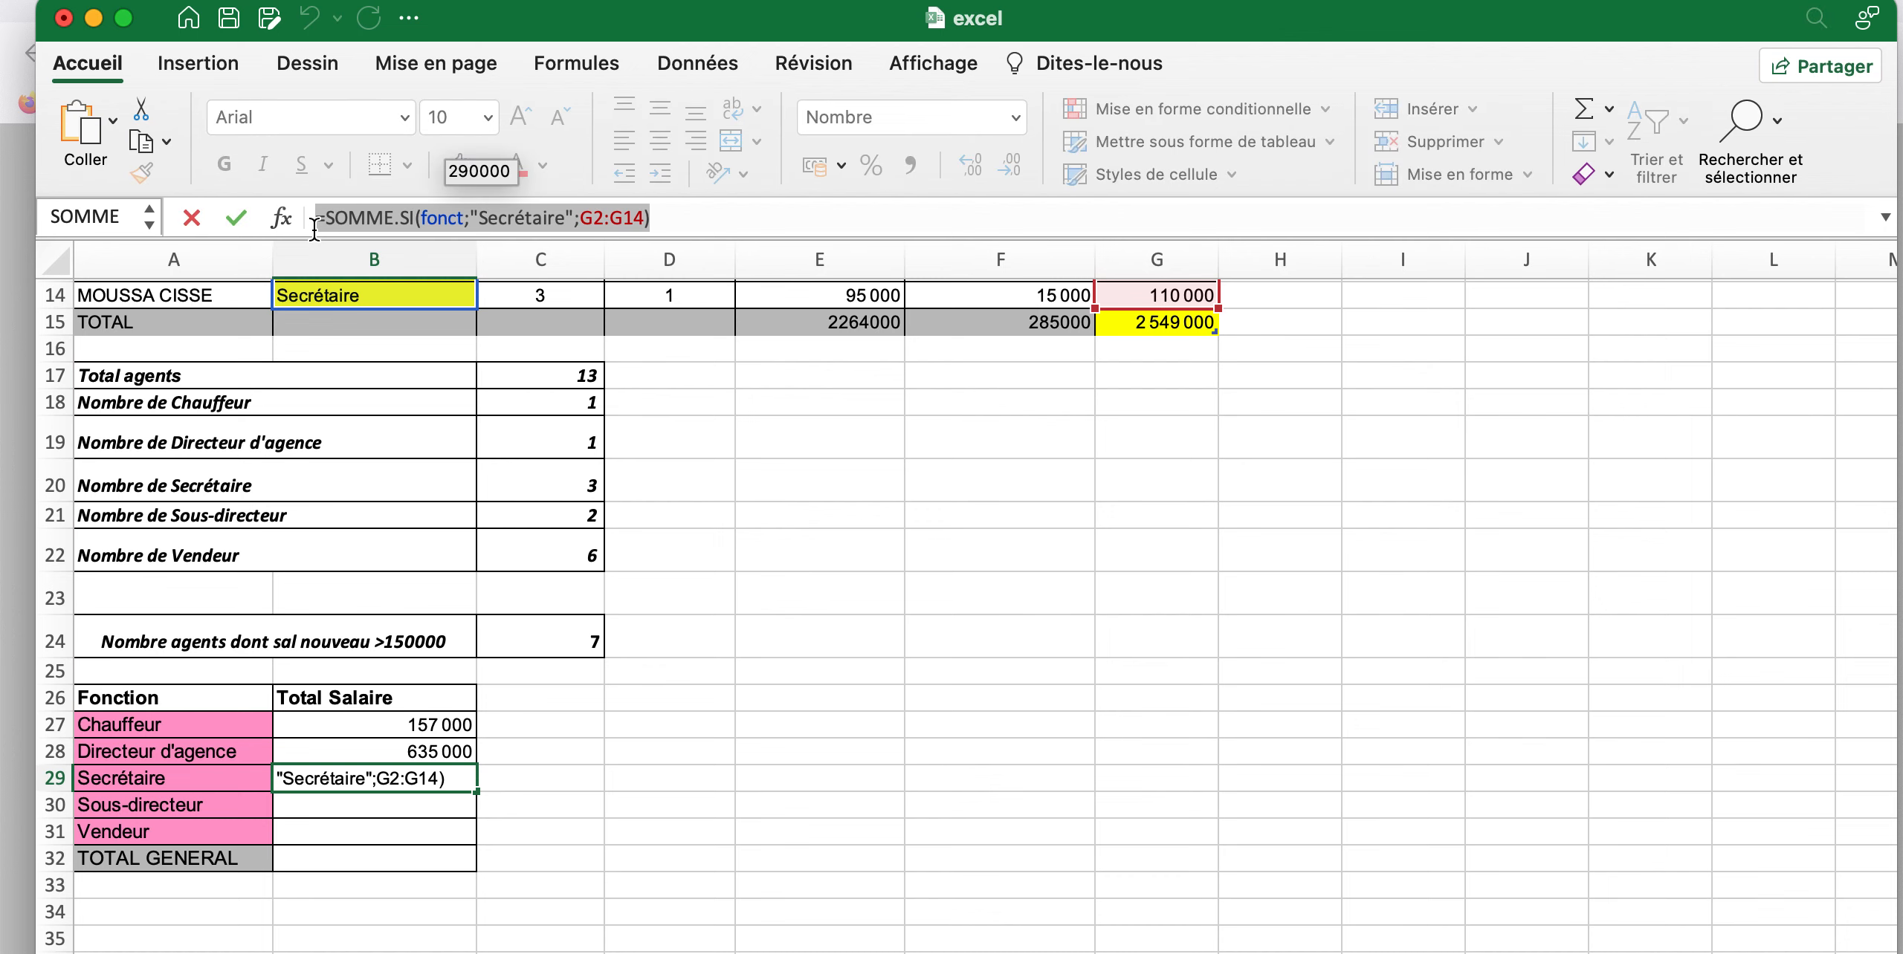
{"action": "type", "text": "="}
{"action": "left_click", "coordinate": [393, 813]}
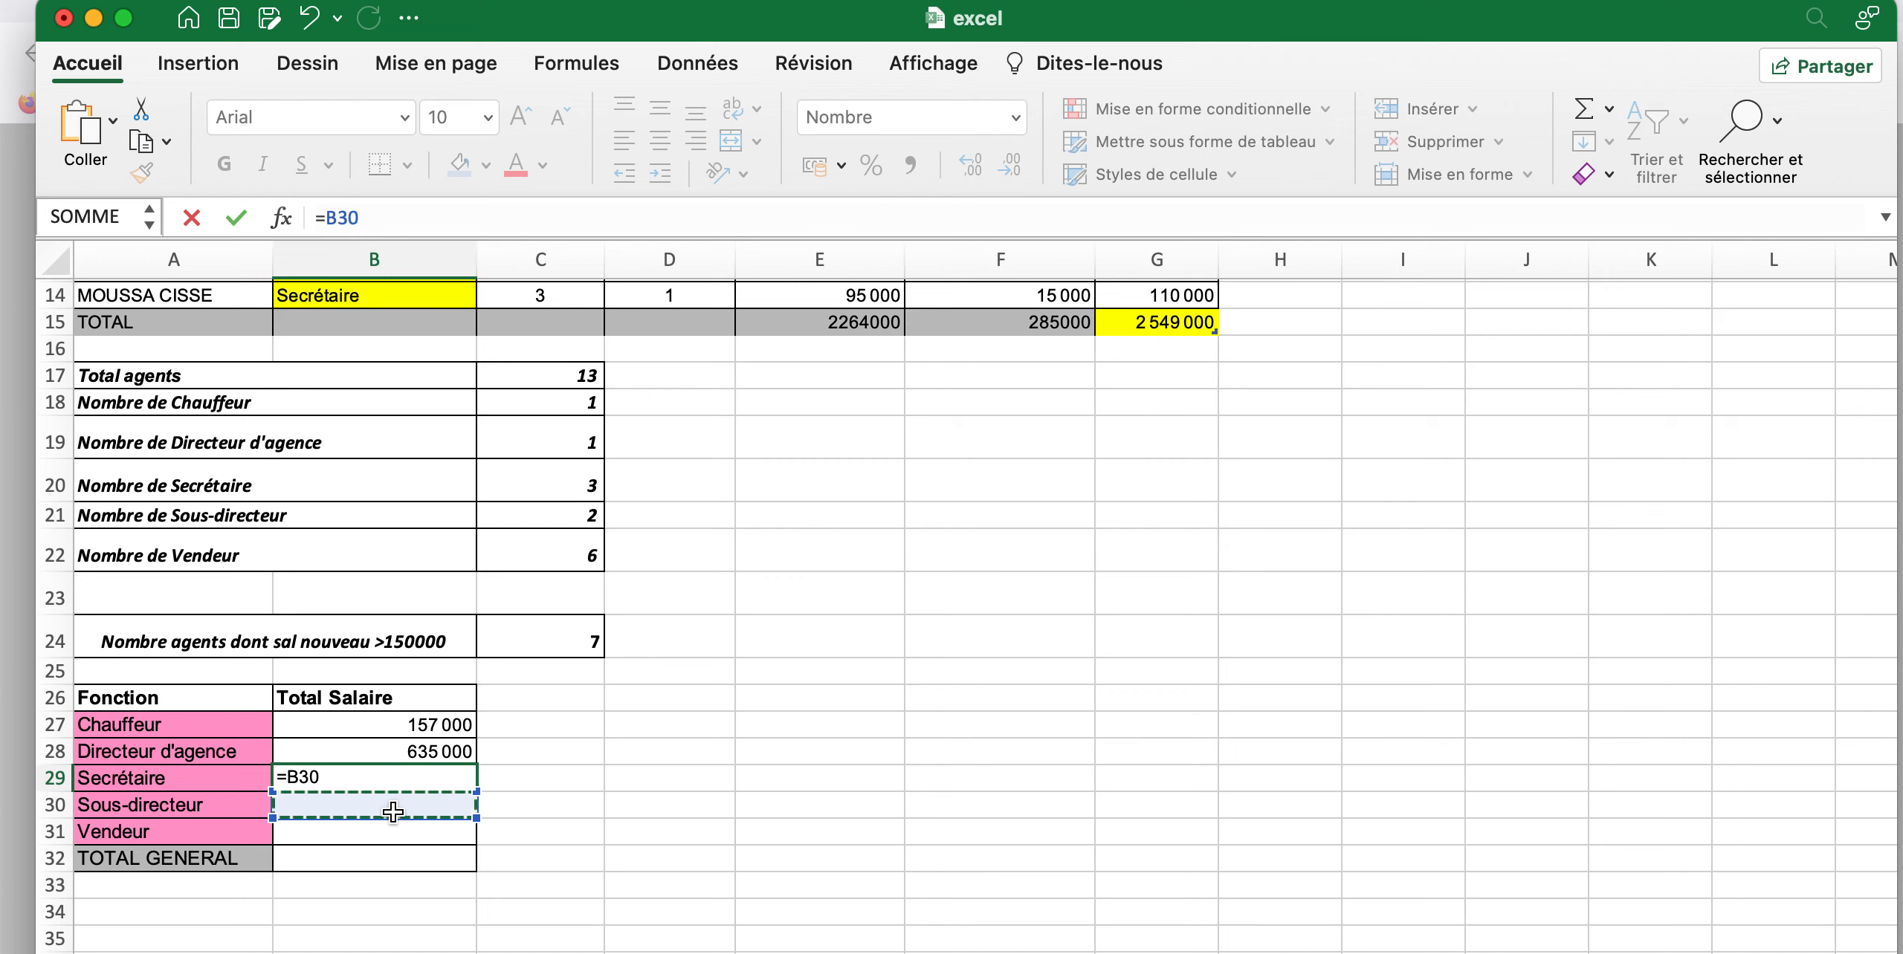
{"action": "left_click", "coordinate": [302, 24]}
{"action": "key", "text": "cmd+c"}
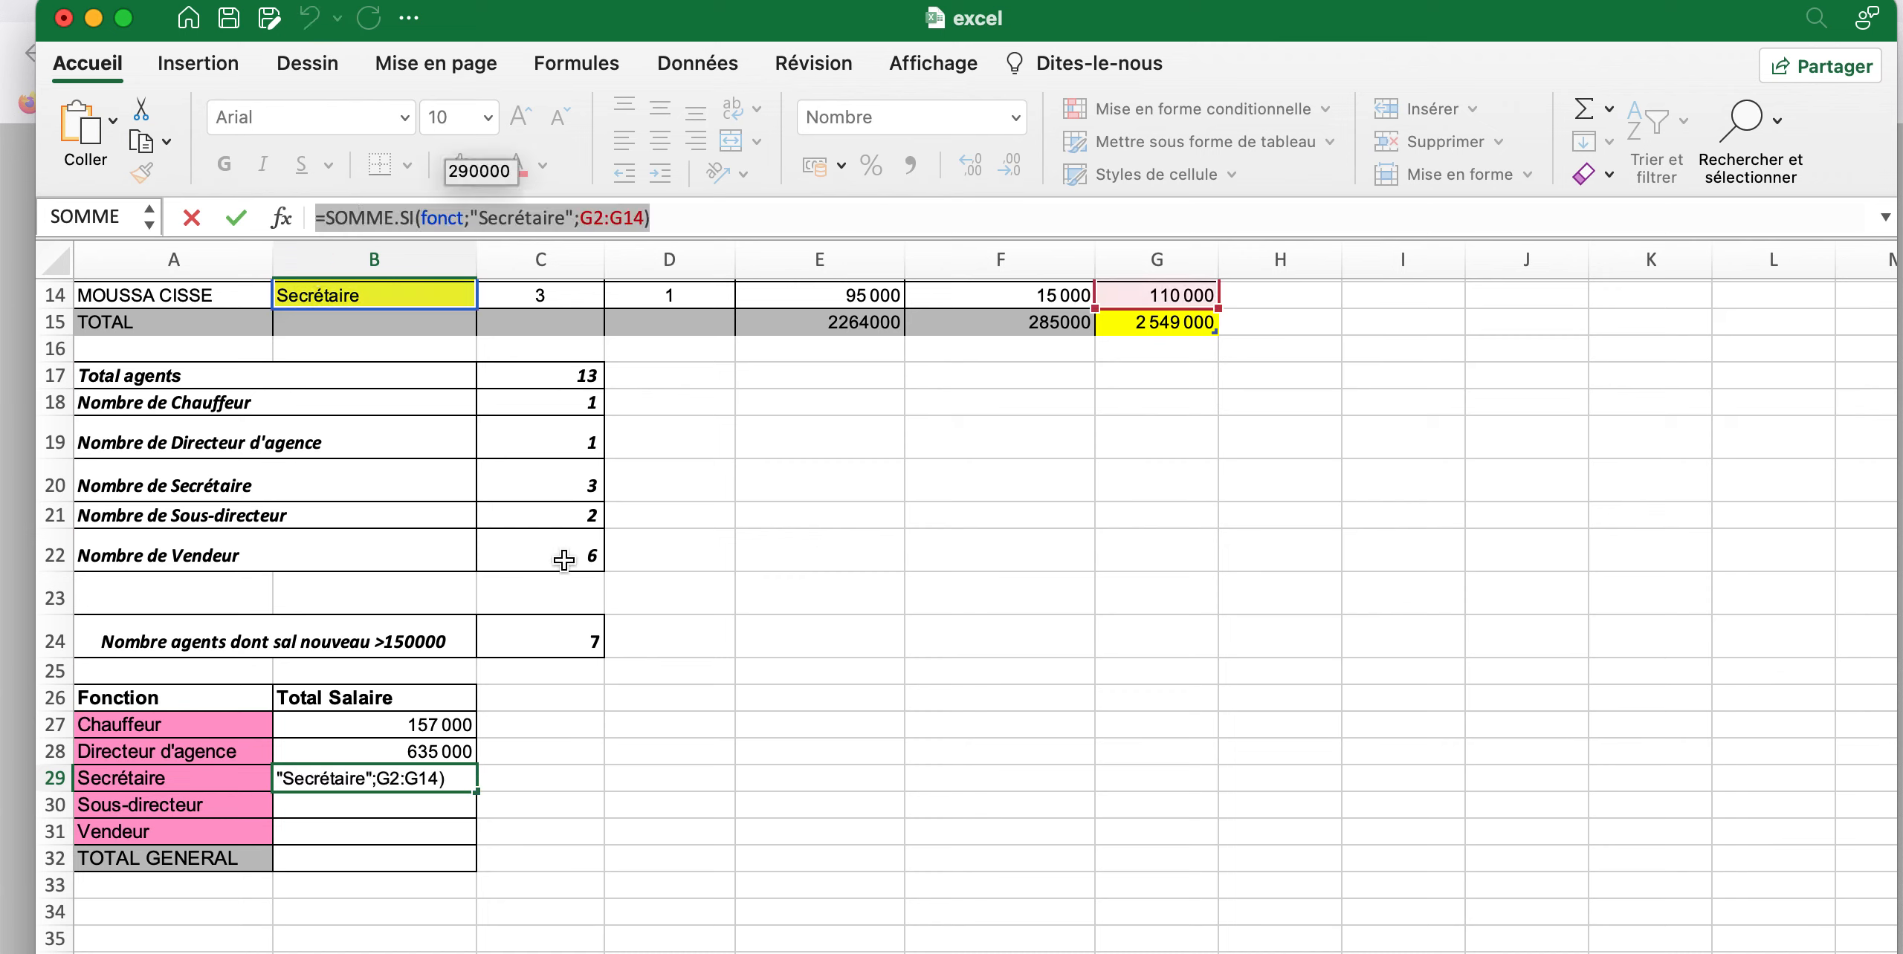
Paste the copied SOMME.SI formula into B30, replace its criterion with "Sous-directeur" and enter it
{"action": "key", "text": "Return"}
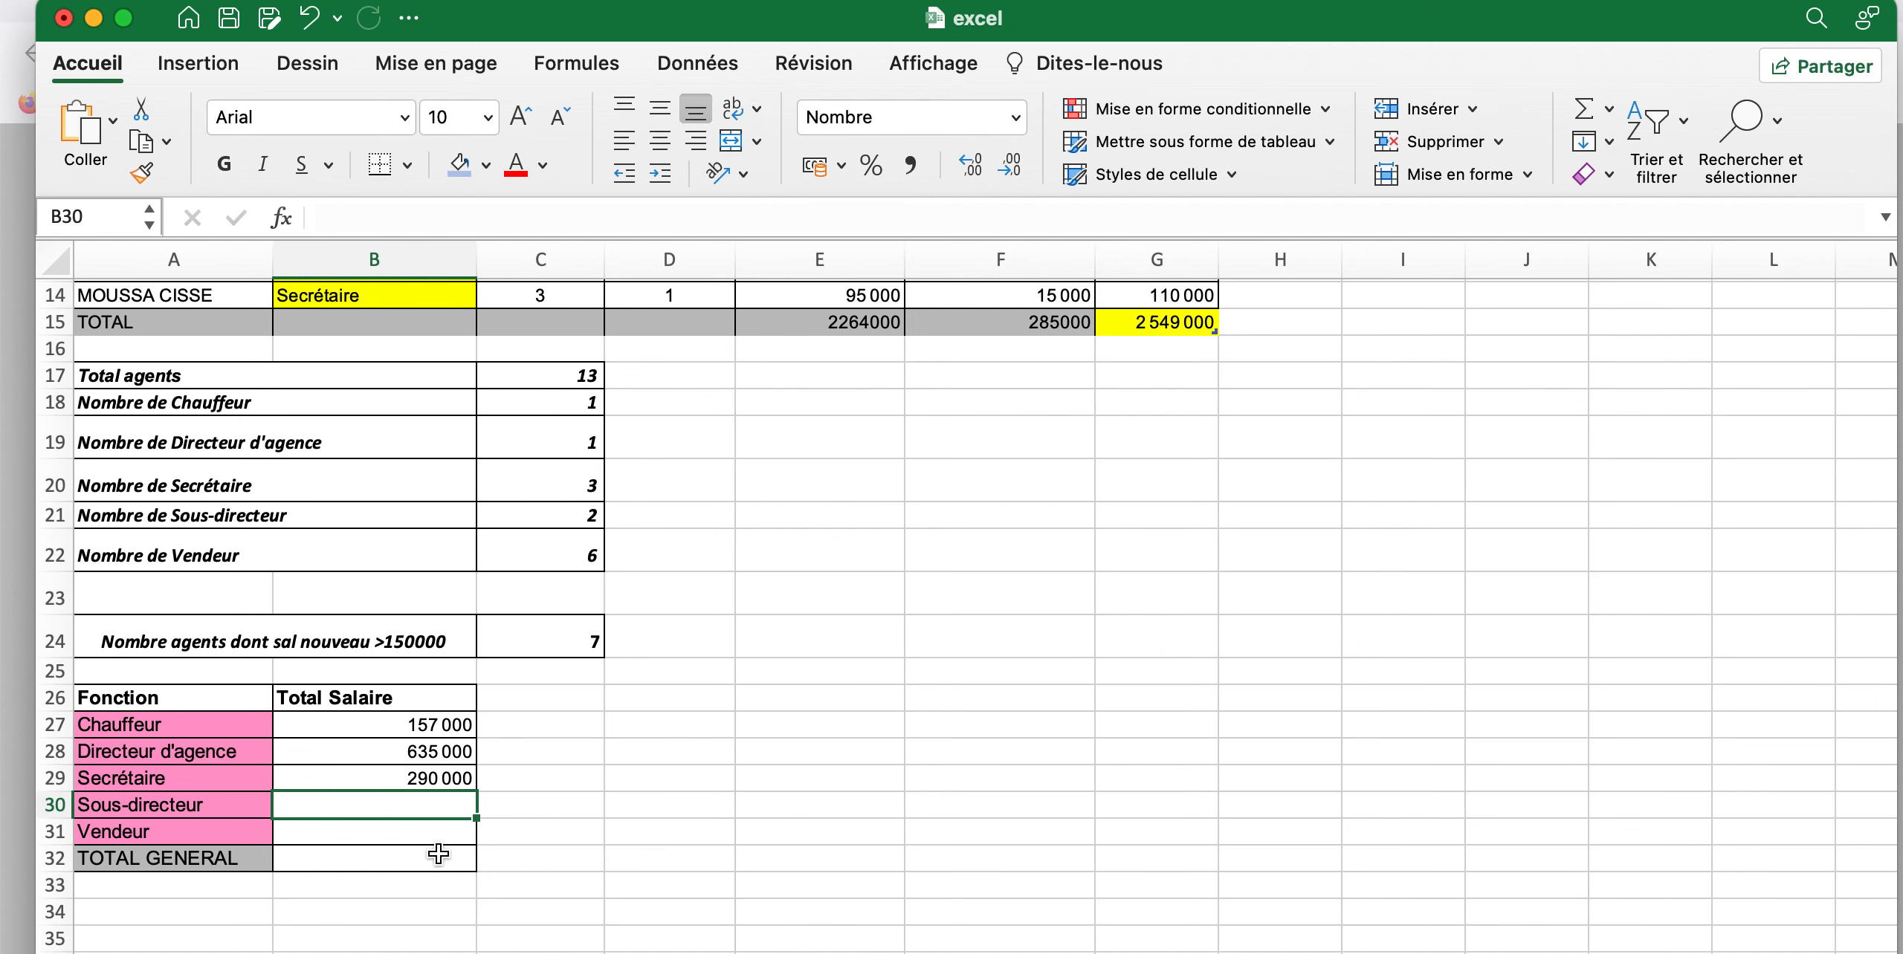
{"action": "key", "text": "cmd+v"}
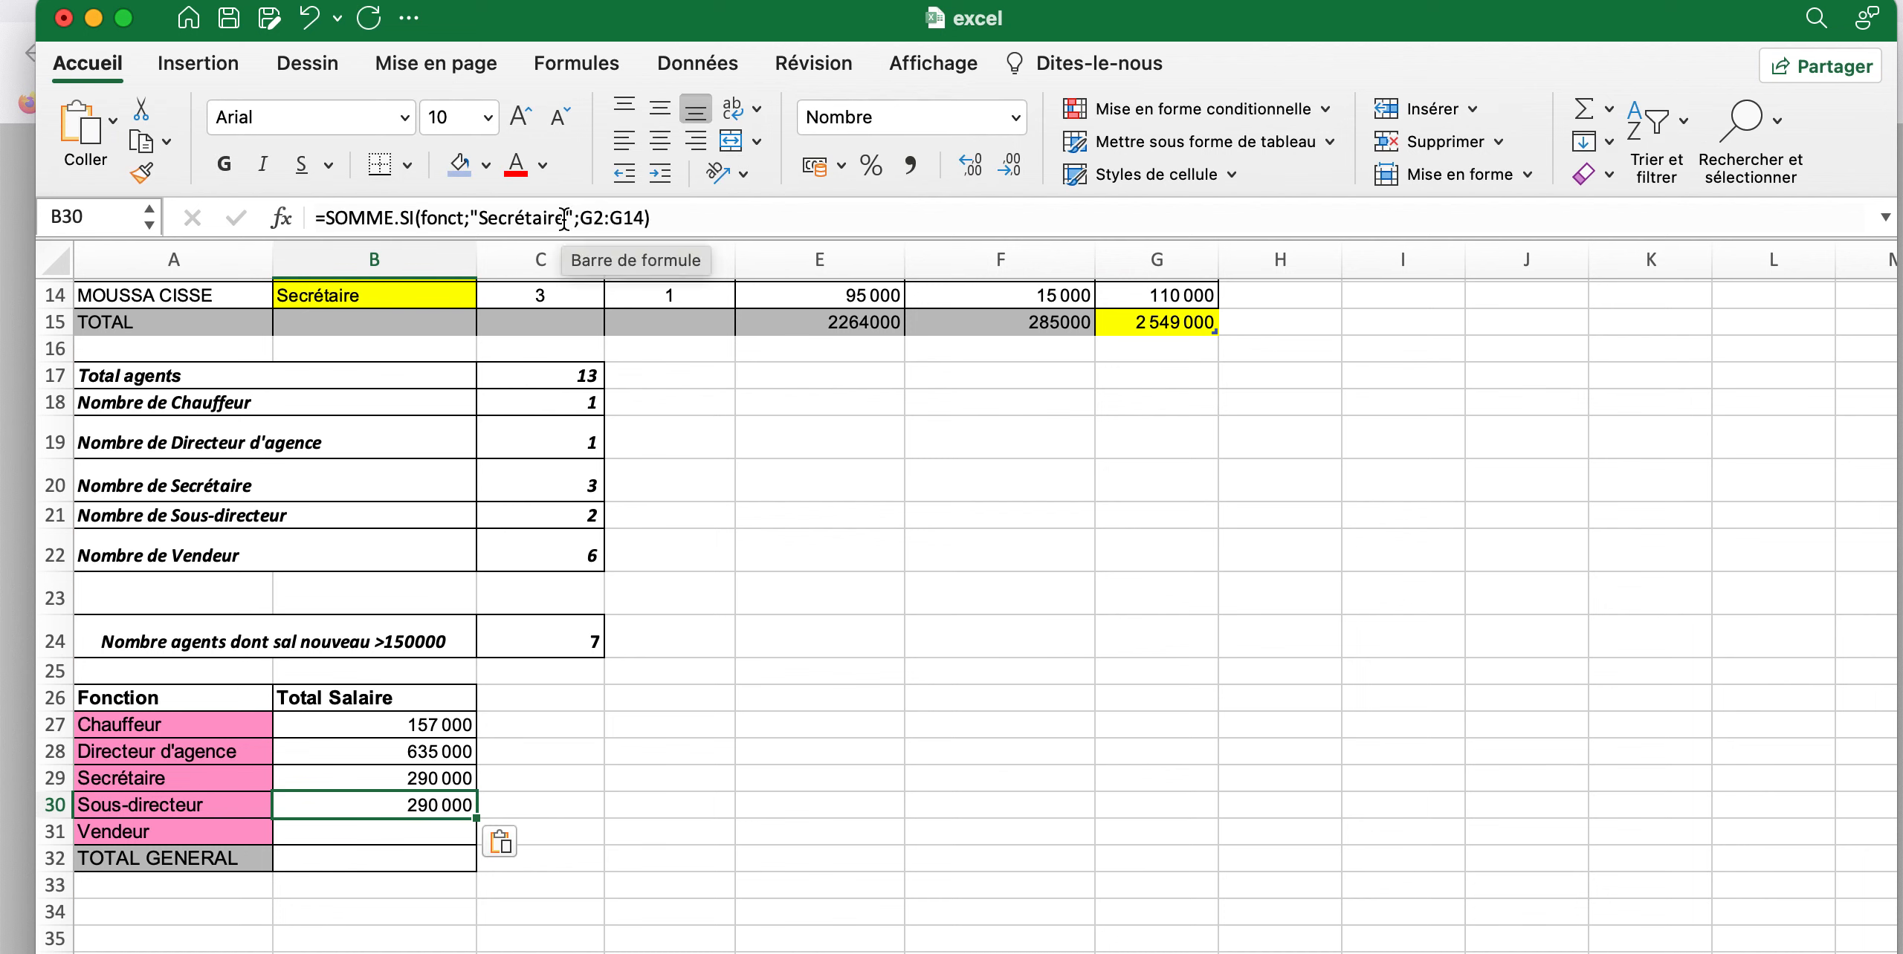
{"action": "left_click_drag", "start_coordinate": [564, 218], "coordinate": [481, 220]}
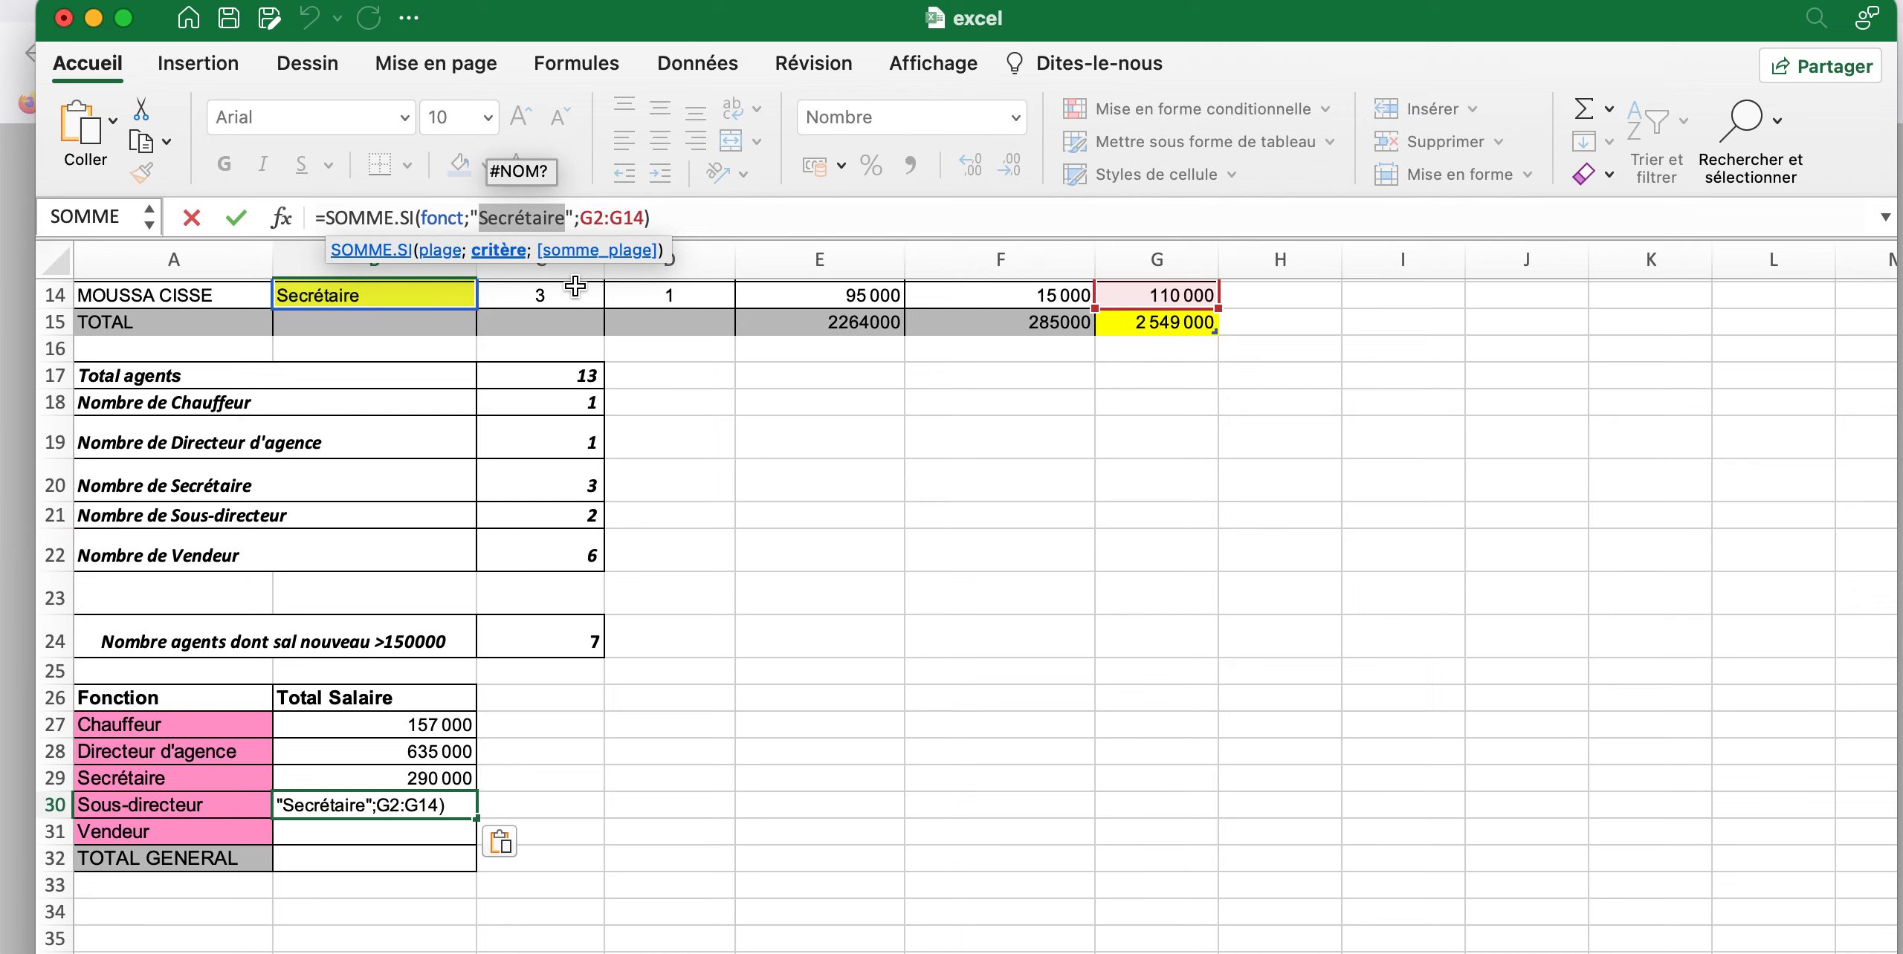
{"action": "type", "text": "Sous"}
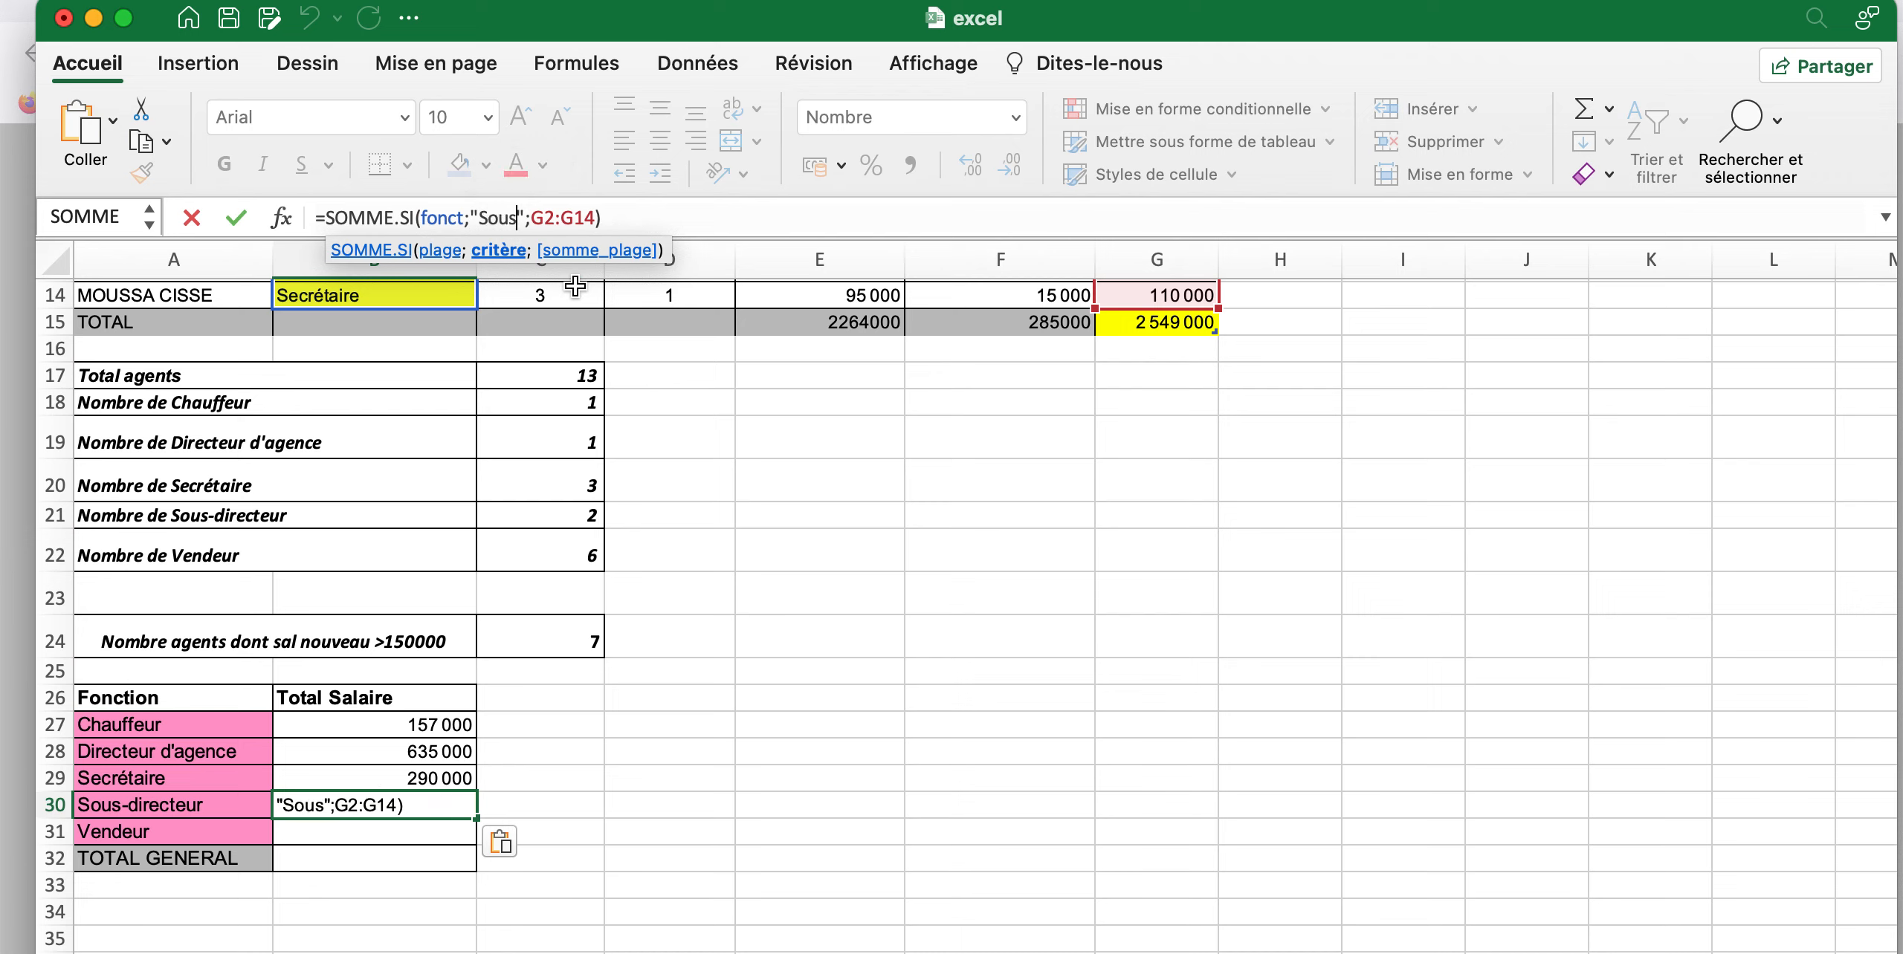
{"action": "type", "text": "-"}
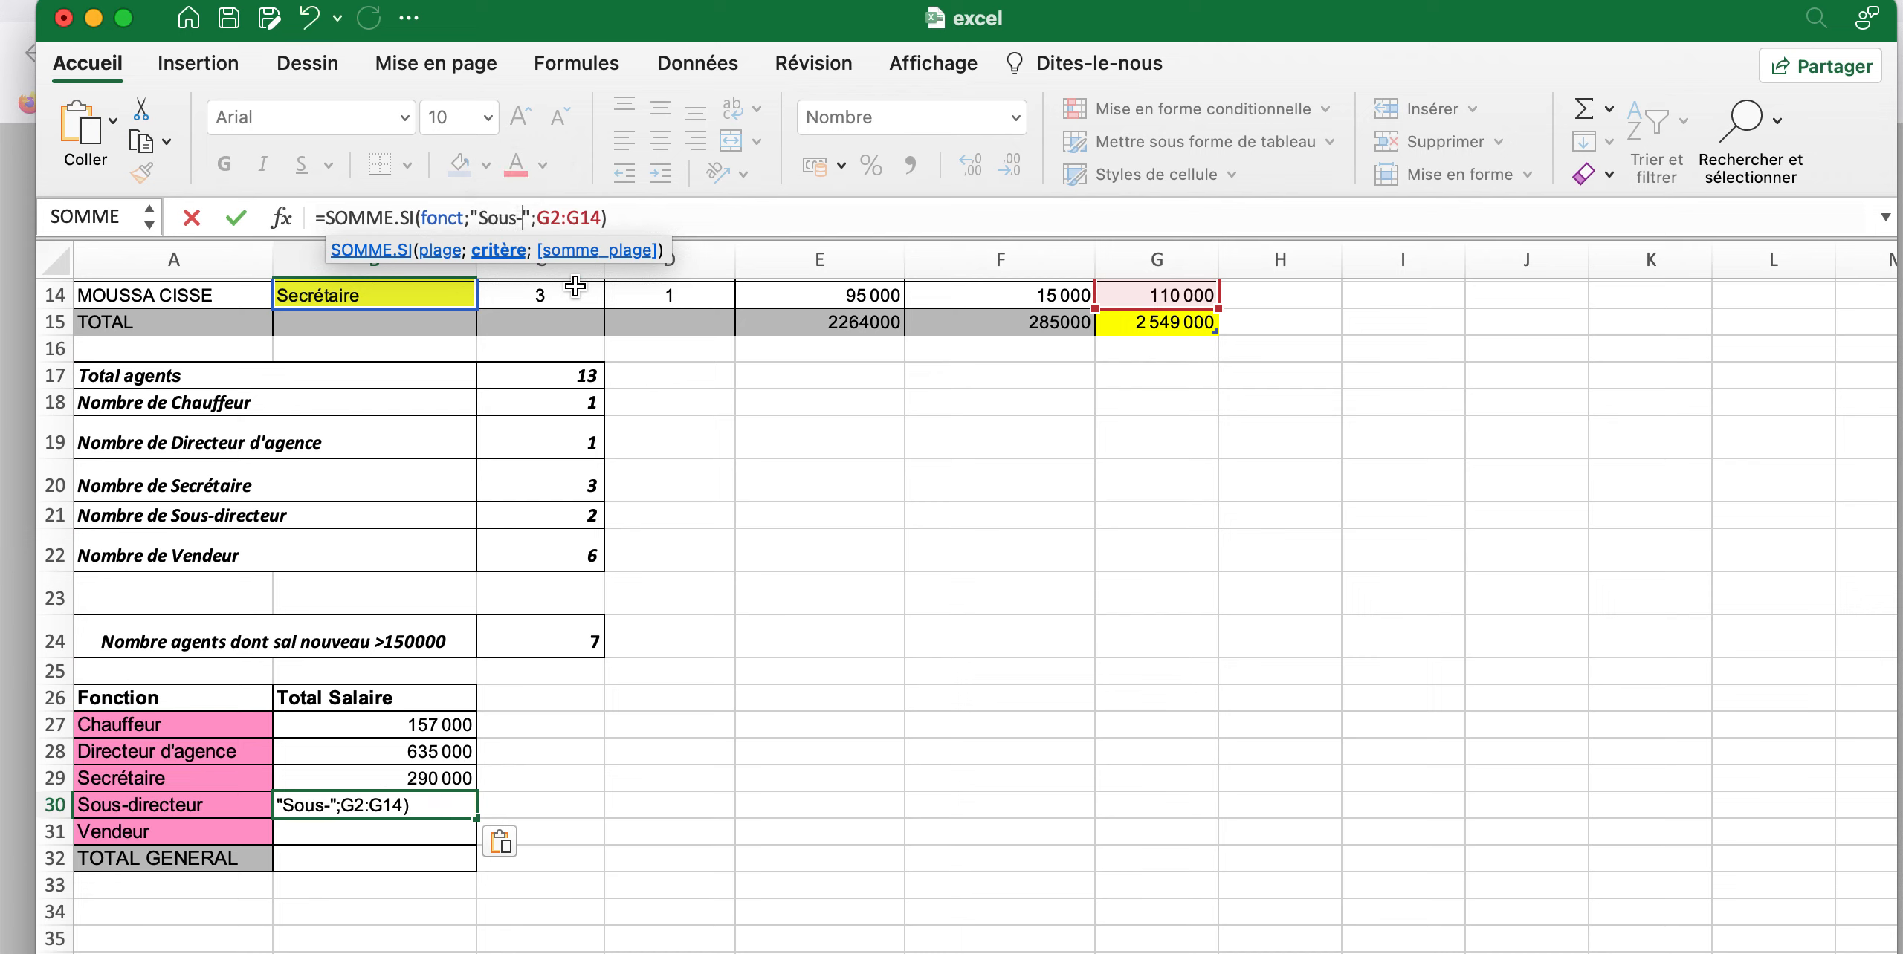
{"action": "type", "text": "directeur"}
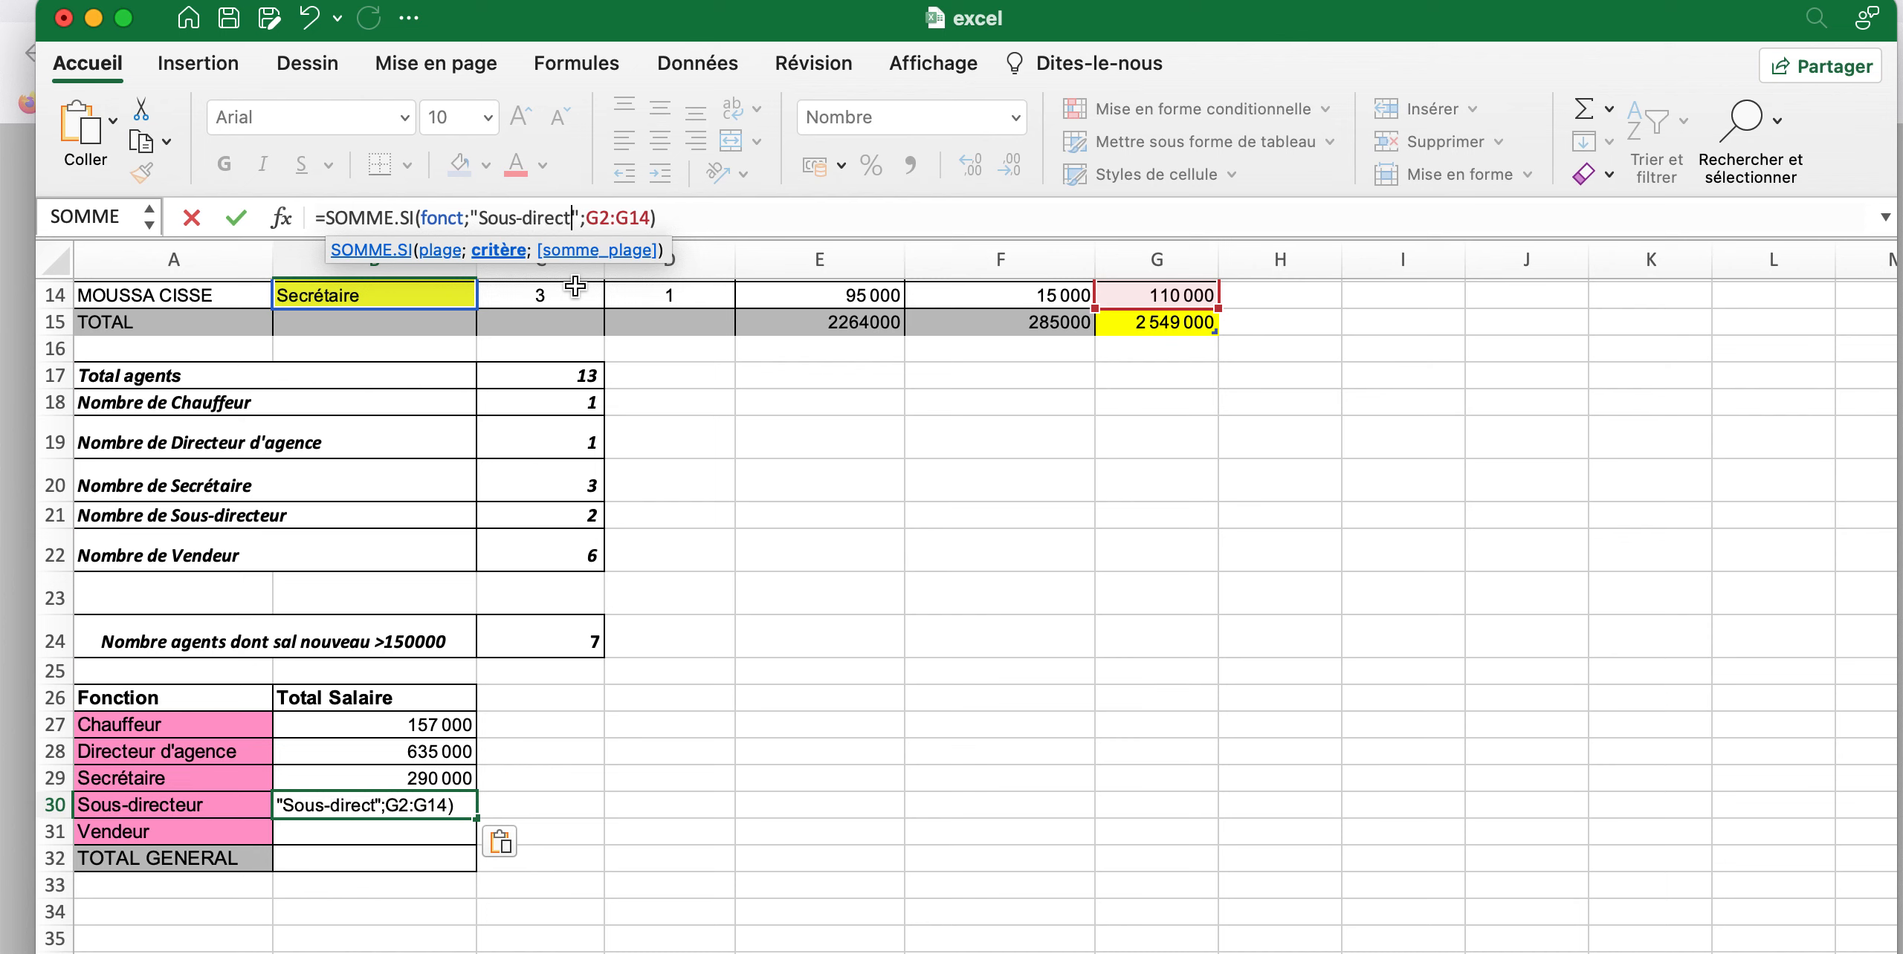
{"action": "key", "text": "Return"}
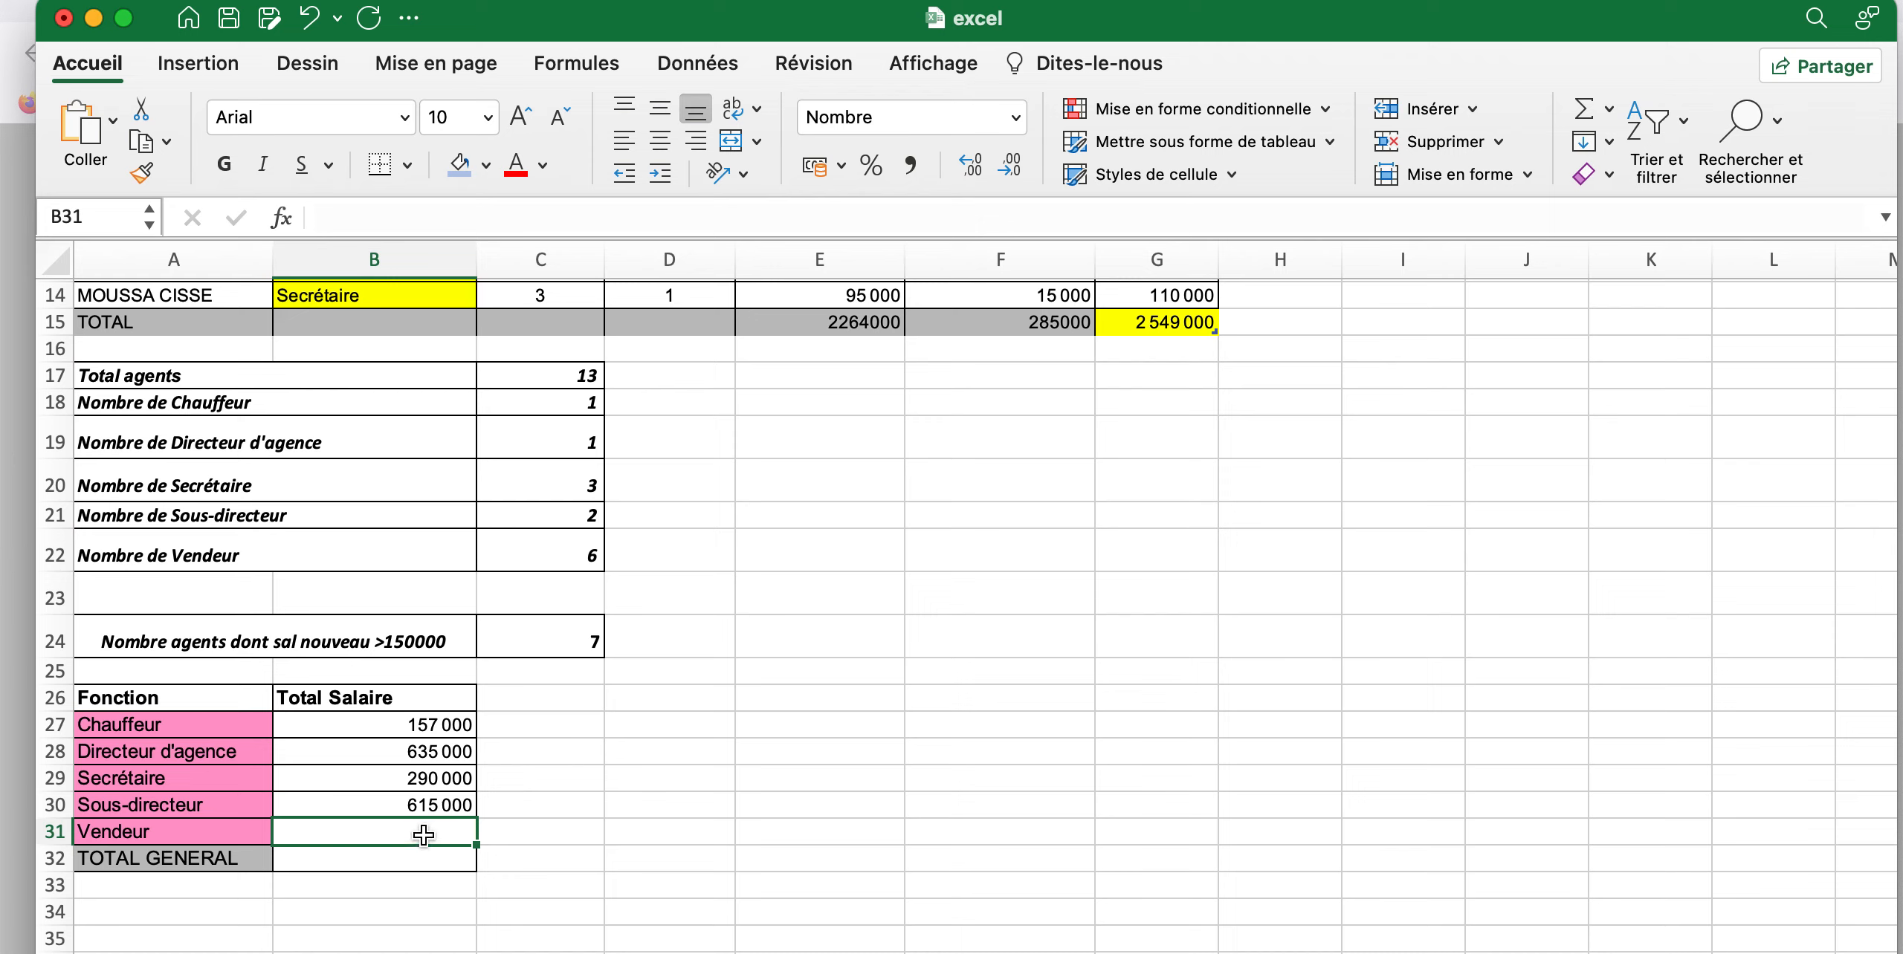
Paste the copied SOMME.SI formula into the Vendeur total cell B31, replace its criterion with "Vendeur" and enter it
{"action": "key", "text": "super+v"}
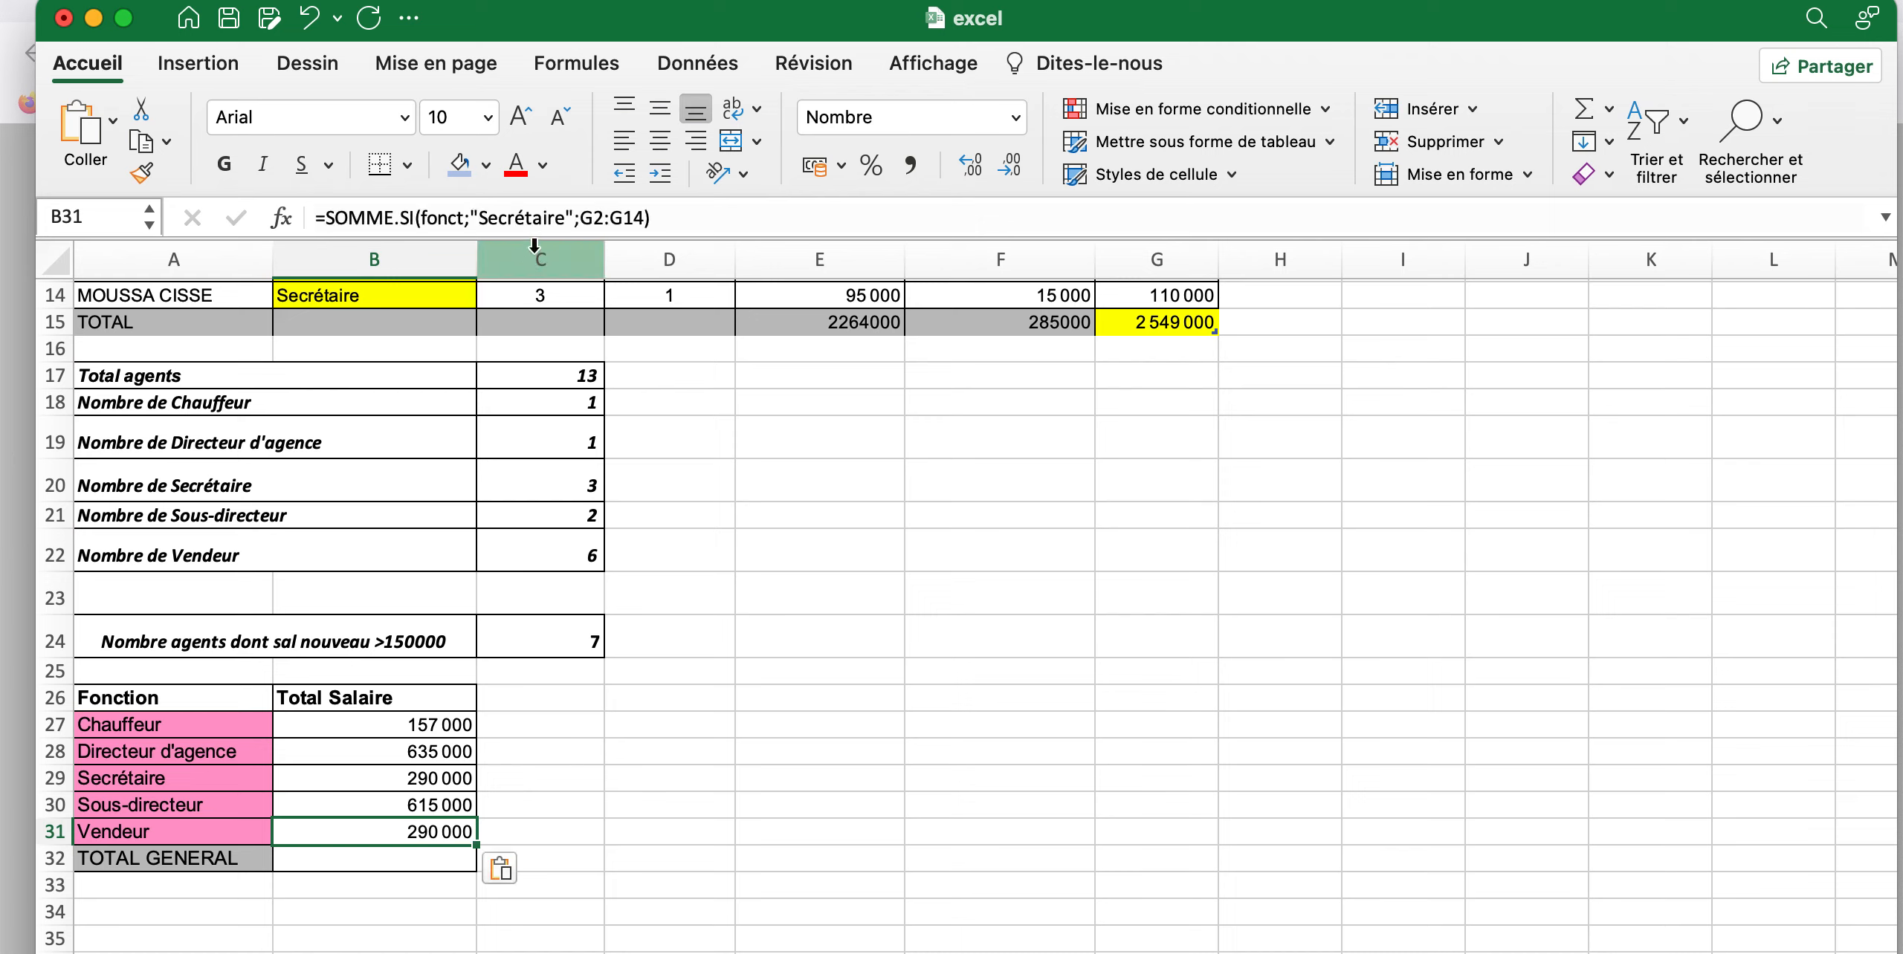
{"action": "left_click", "coordinate": [569, 217]}
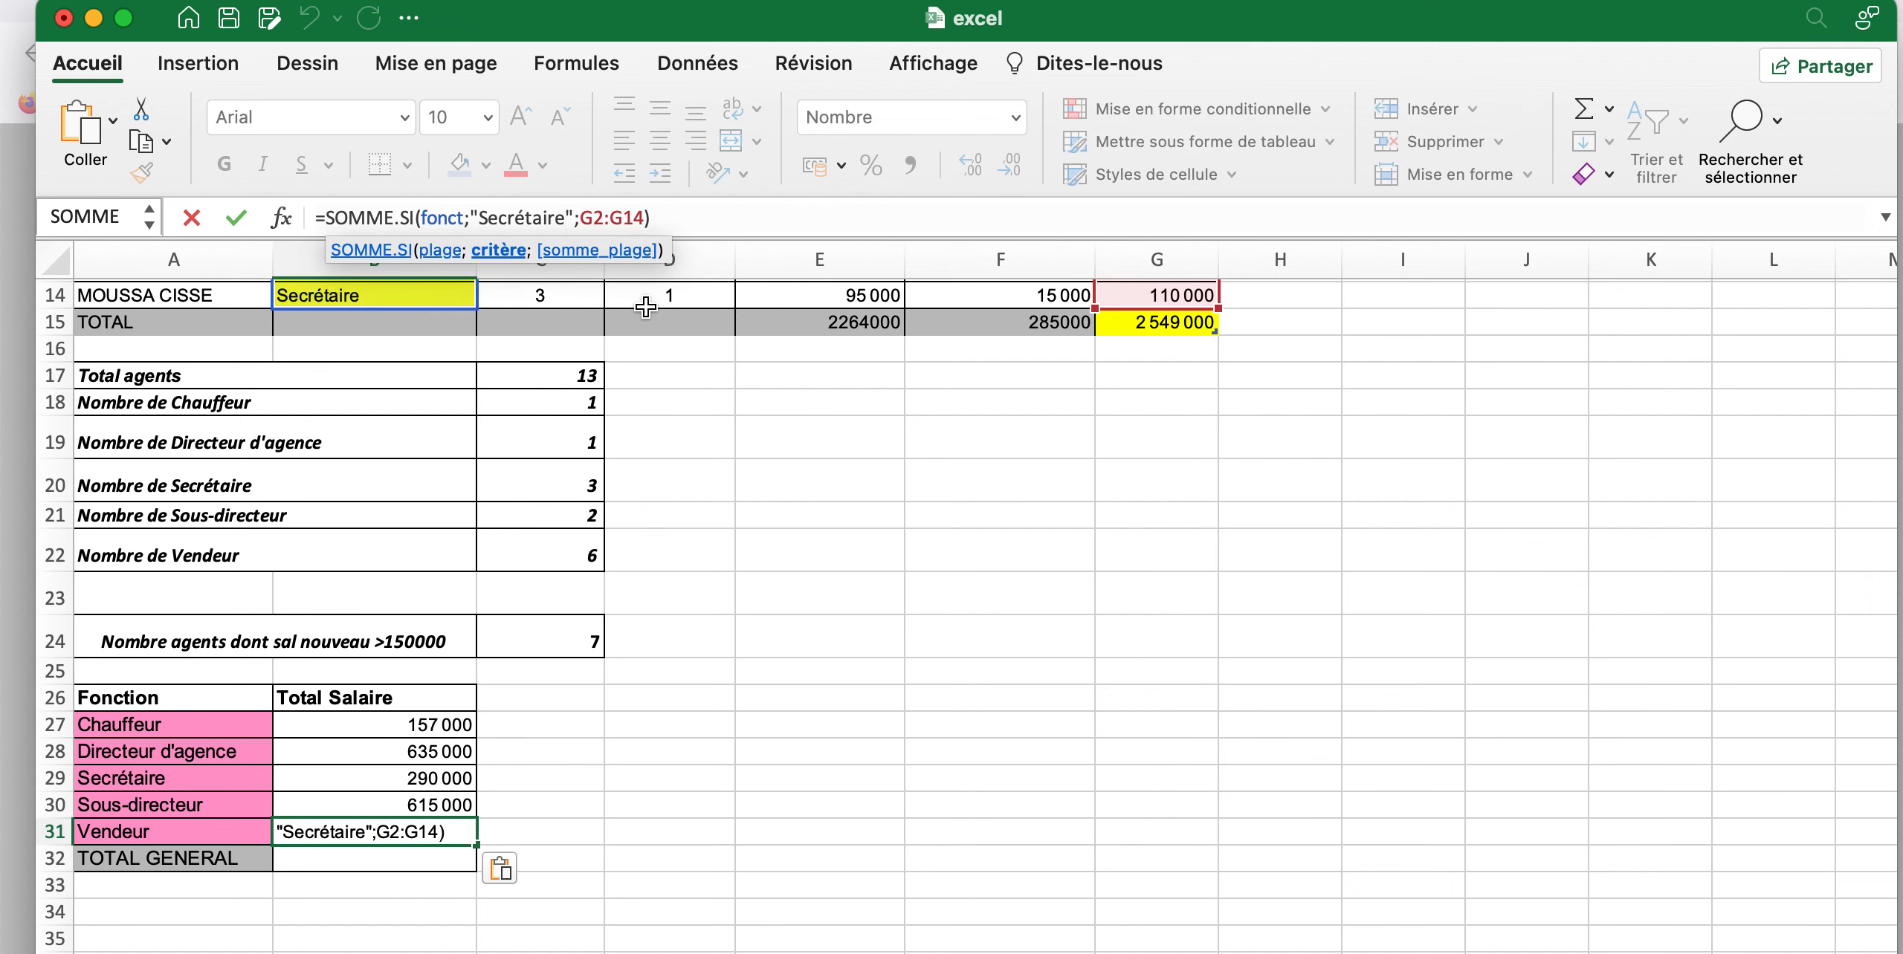
{"action": "key", "text": "BackSpace"}
{"action": "key", "text": "BackSpace"}
{"action": "key", "text": "BackSpace"}
{"action": "key", "text": "BackSpace"}
{"action": "key", "text": "BackSpace"}
{"action": "key", "text": "BackSpace"}
{"action": "key", "text": "BackSpace"}
{"action": "key", "text": "BackSpace"}
{"action": "key", "text": "BackSpace"}
{"action": "key", "text": "BackSpace"}
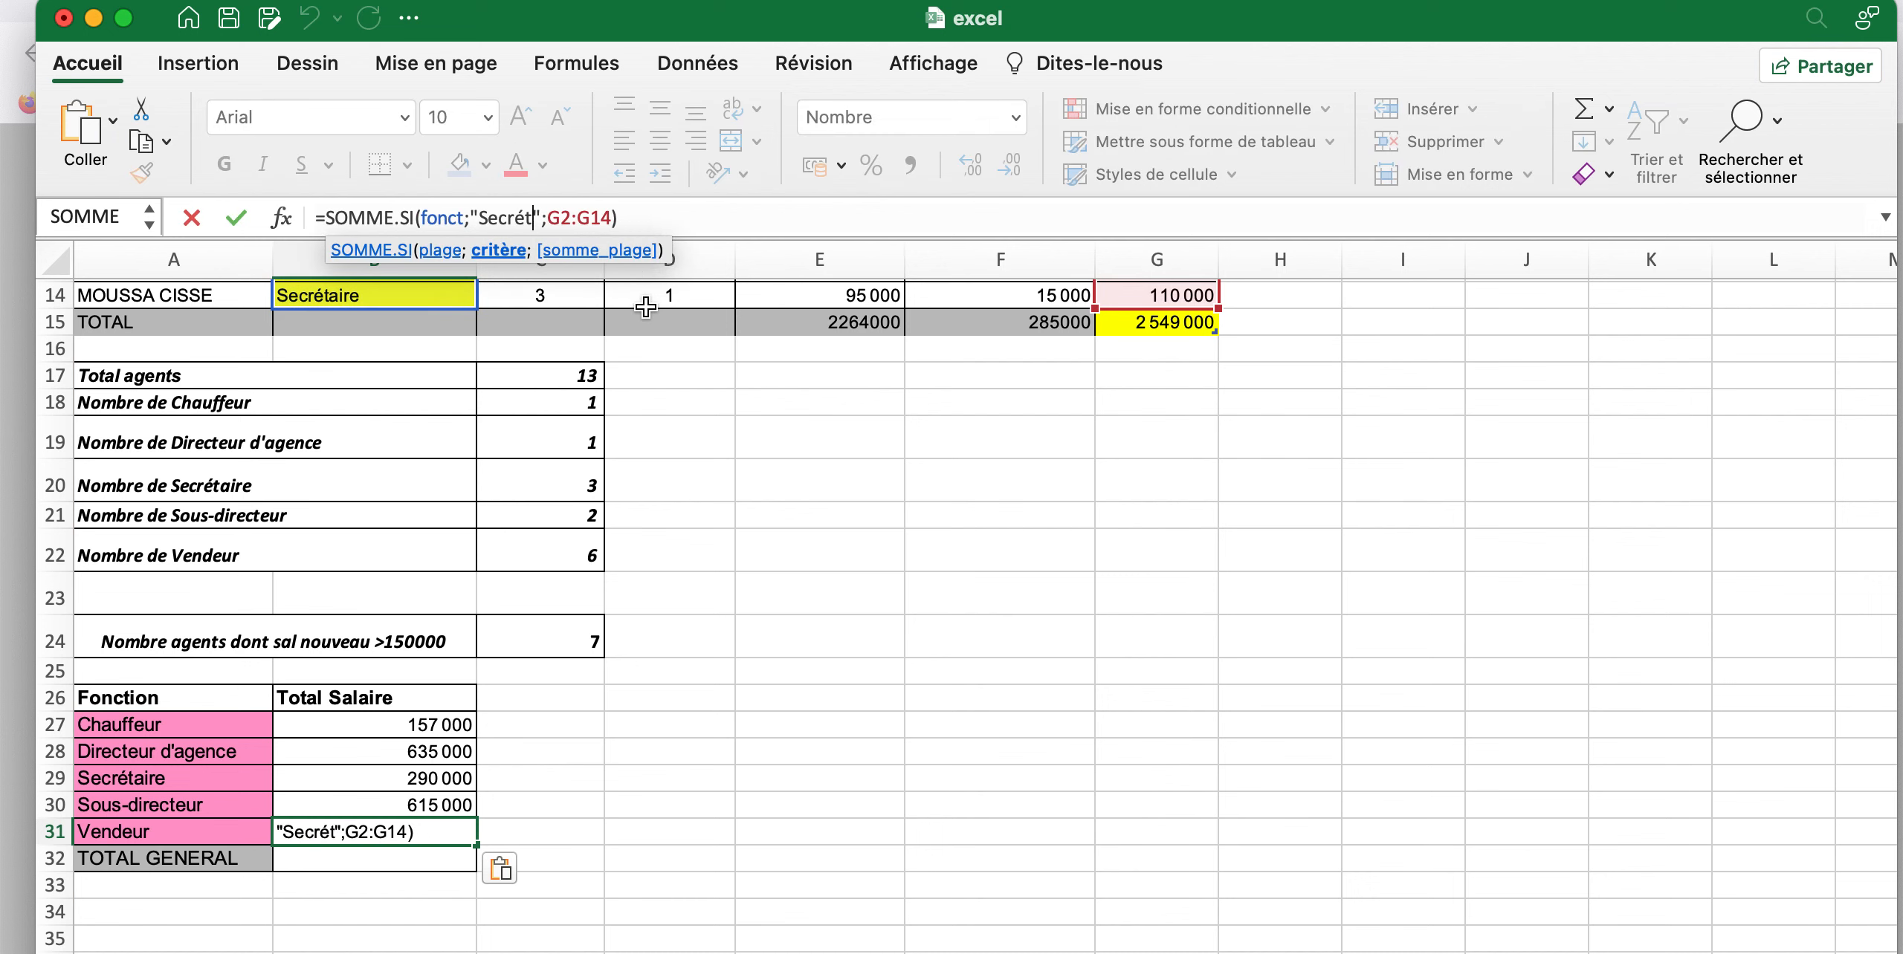
{"action": "type", "text": "Vendeu"}
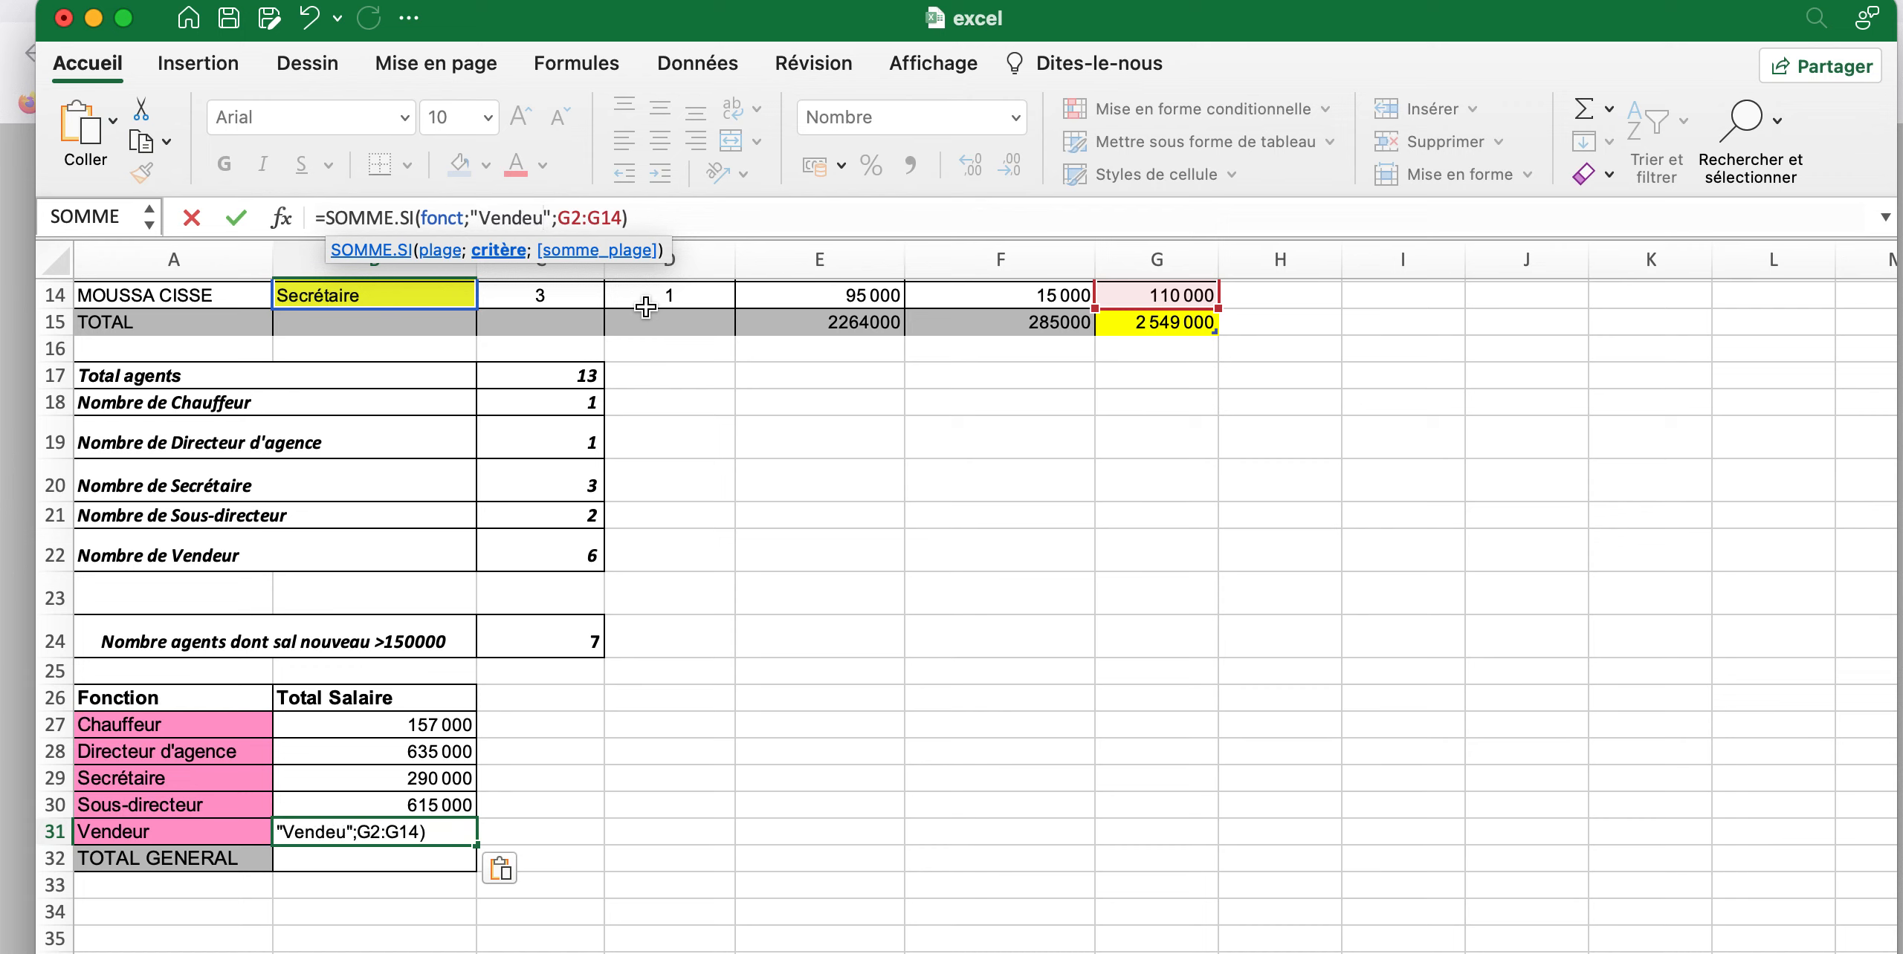
{"action": "type", "text": "r"}
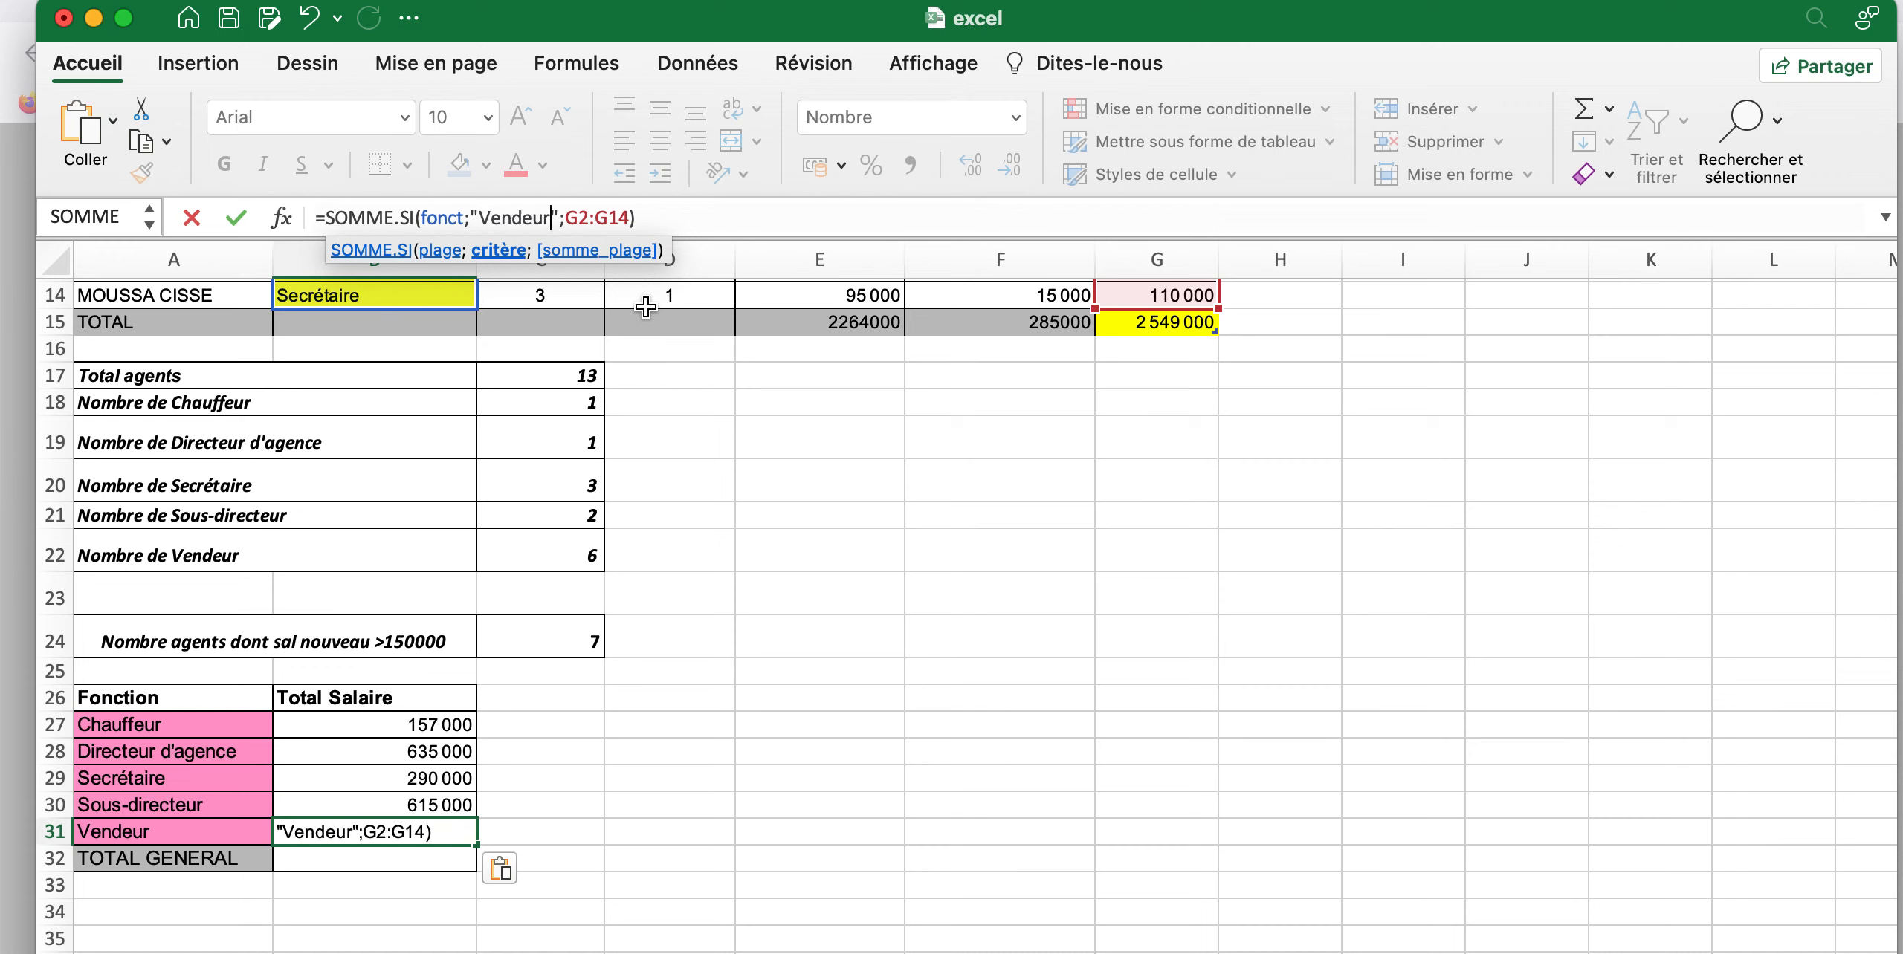
{"action": "key", "text": "Return"}
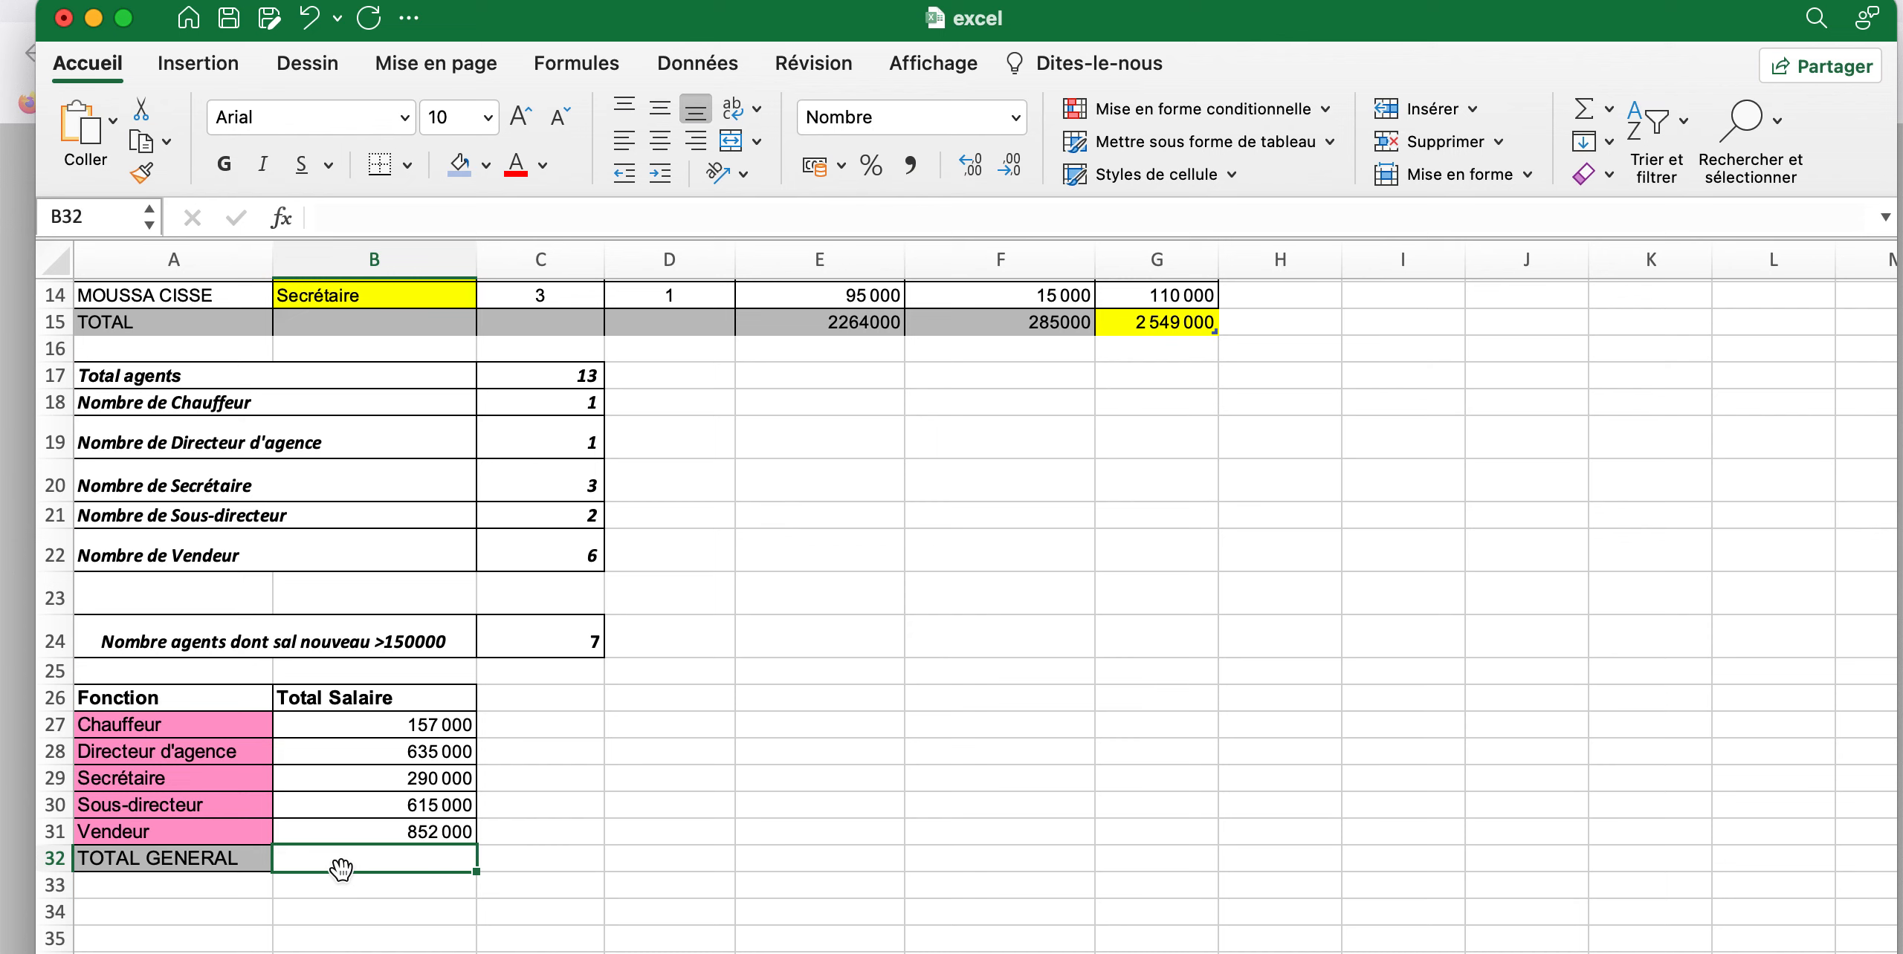
Enter a SOMME formula in the TOTAL GENERAL cell B32 that adds up the function totals B27:B31
{"action": "type", "text": "="}
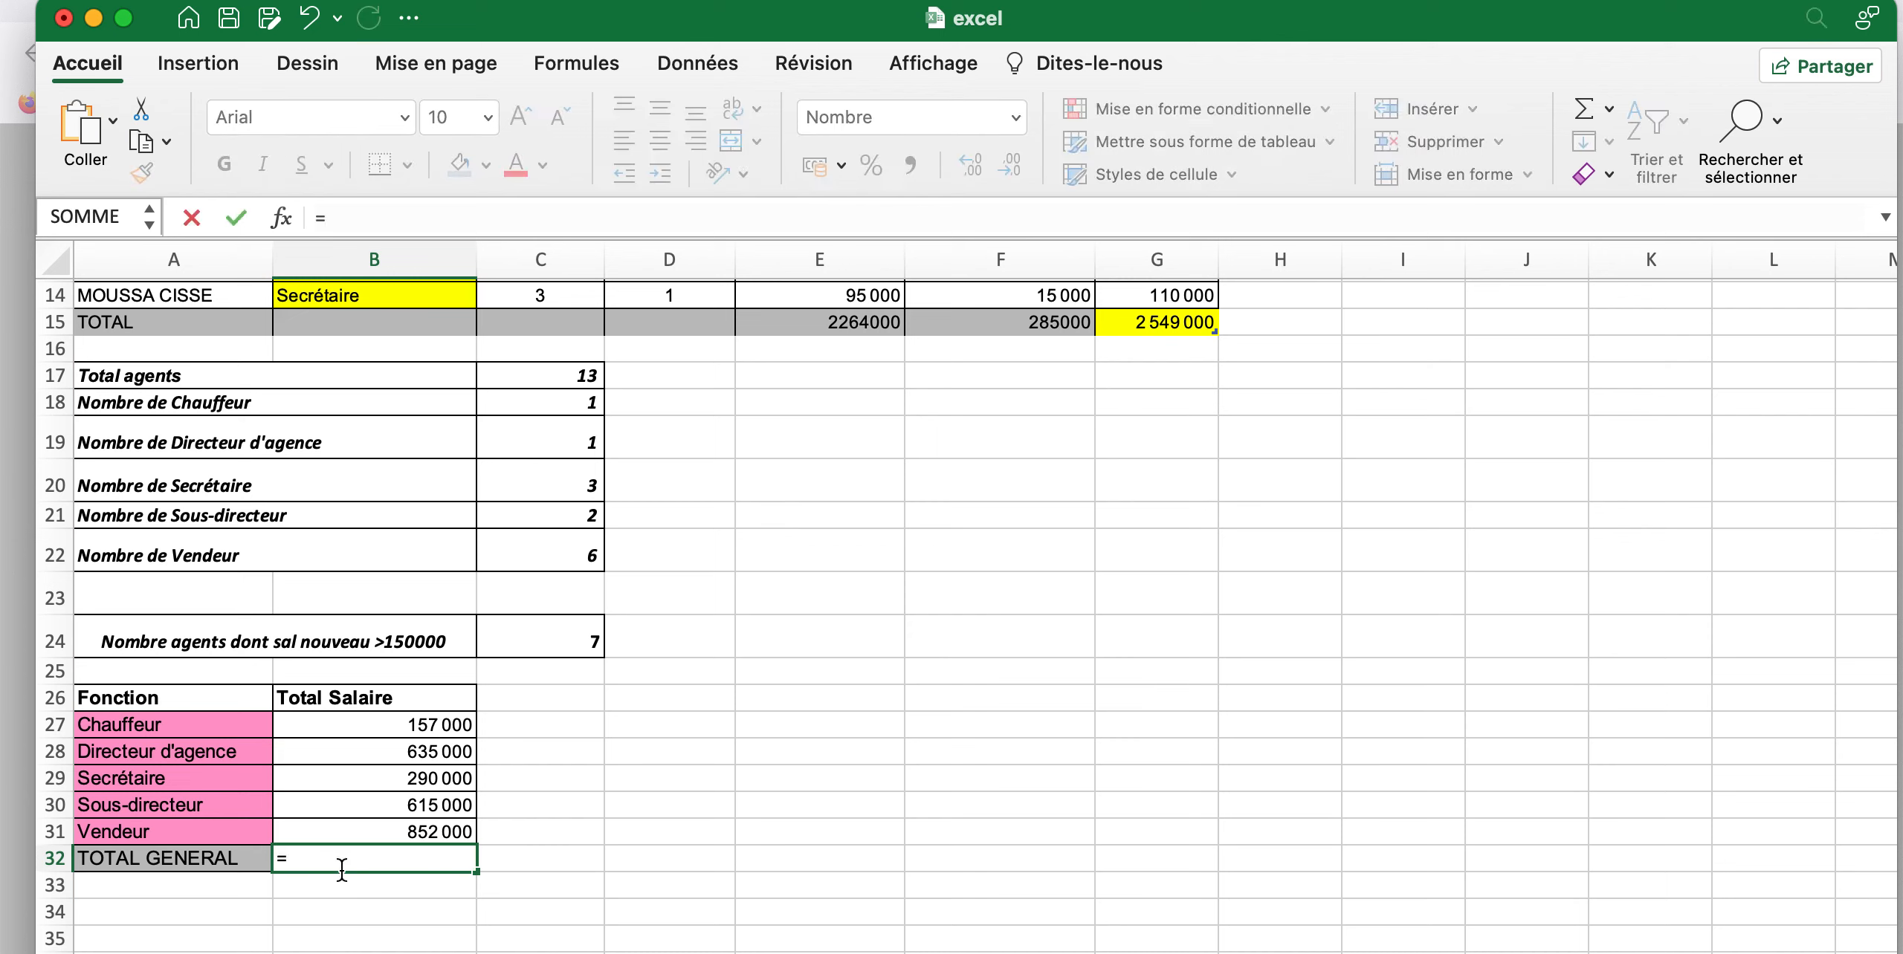
{"action": "type", "text": "somm"}
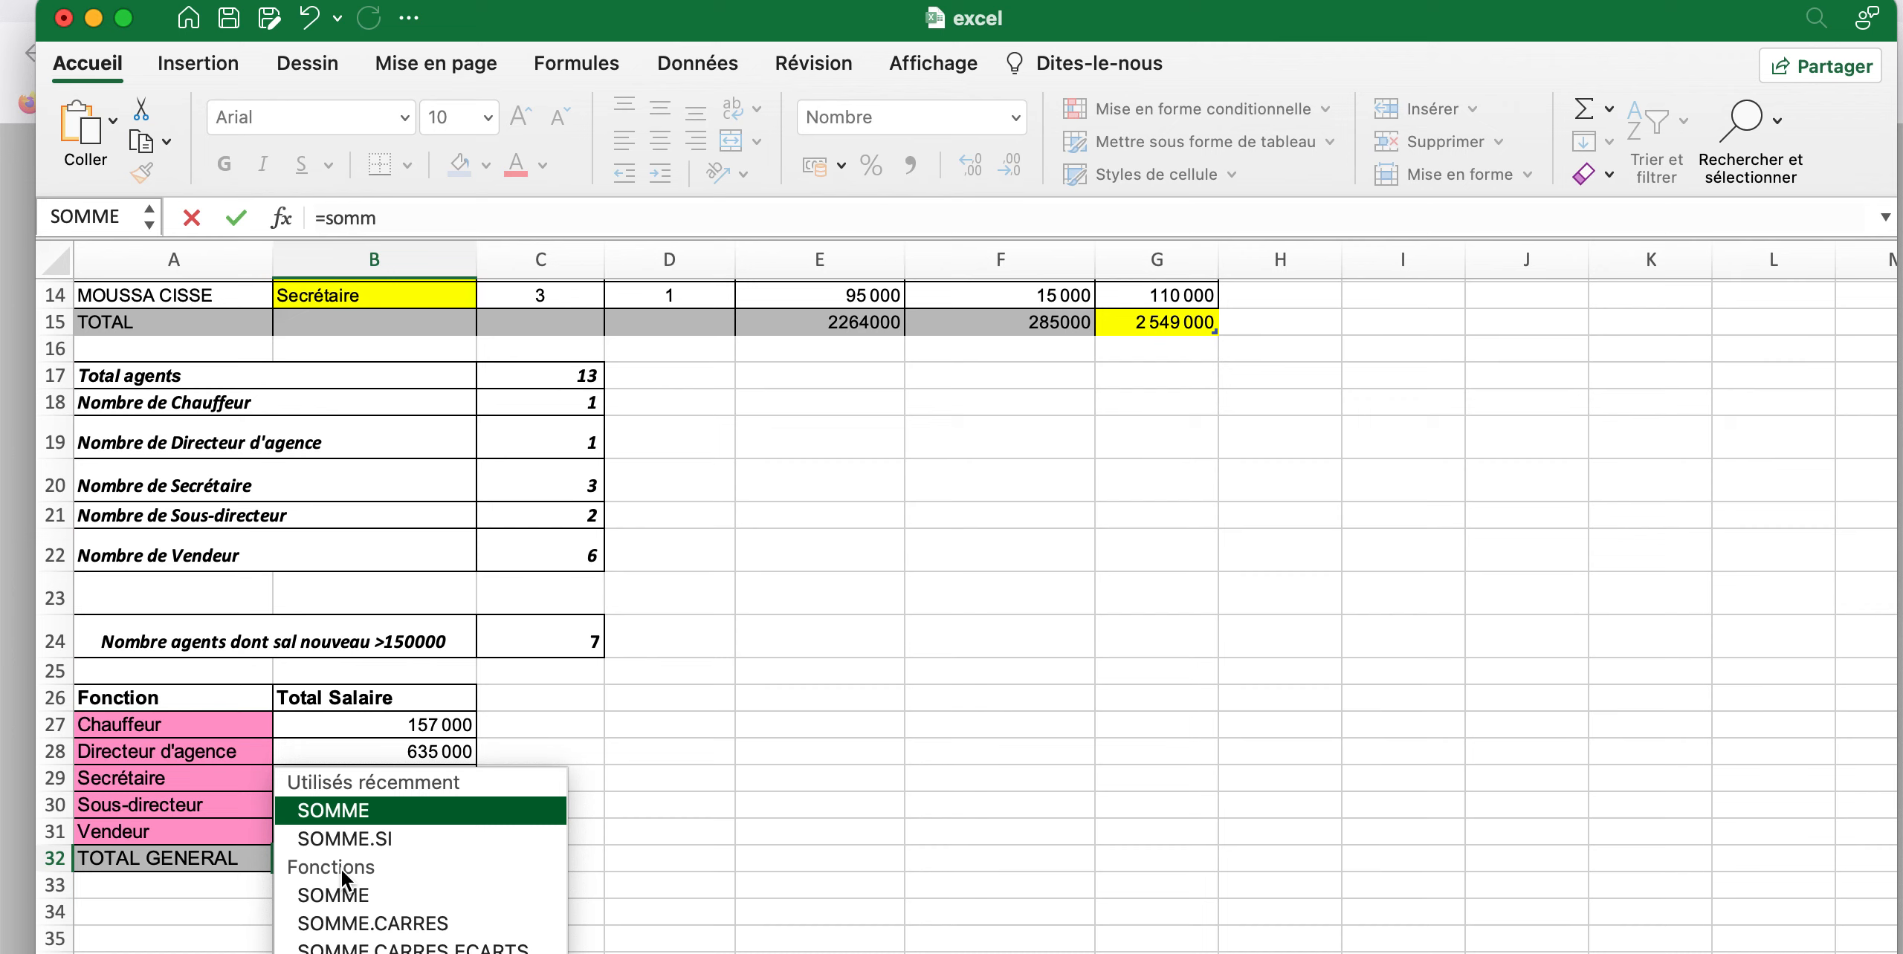
{"action": "key", "text": "Tab"}
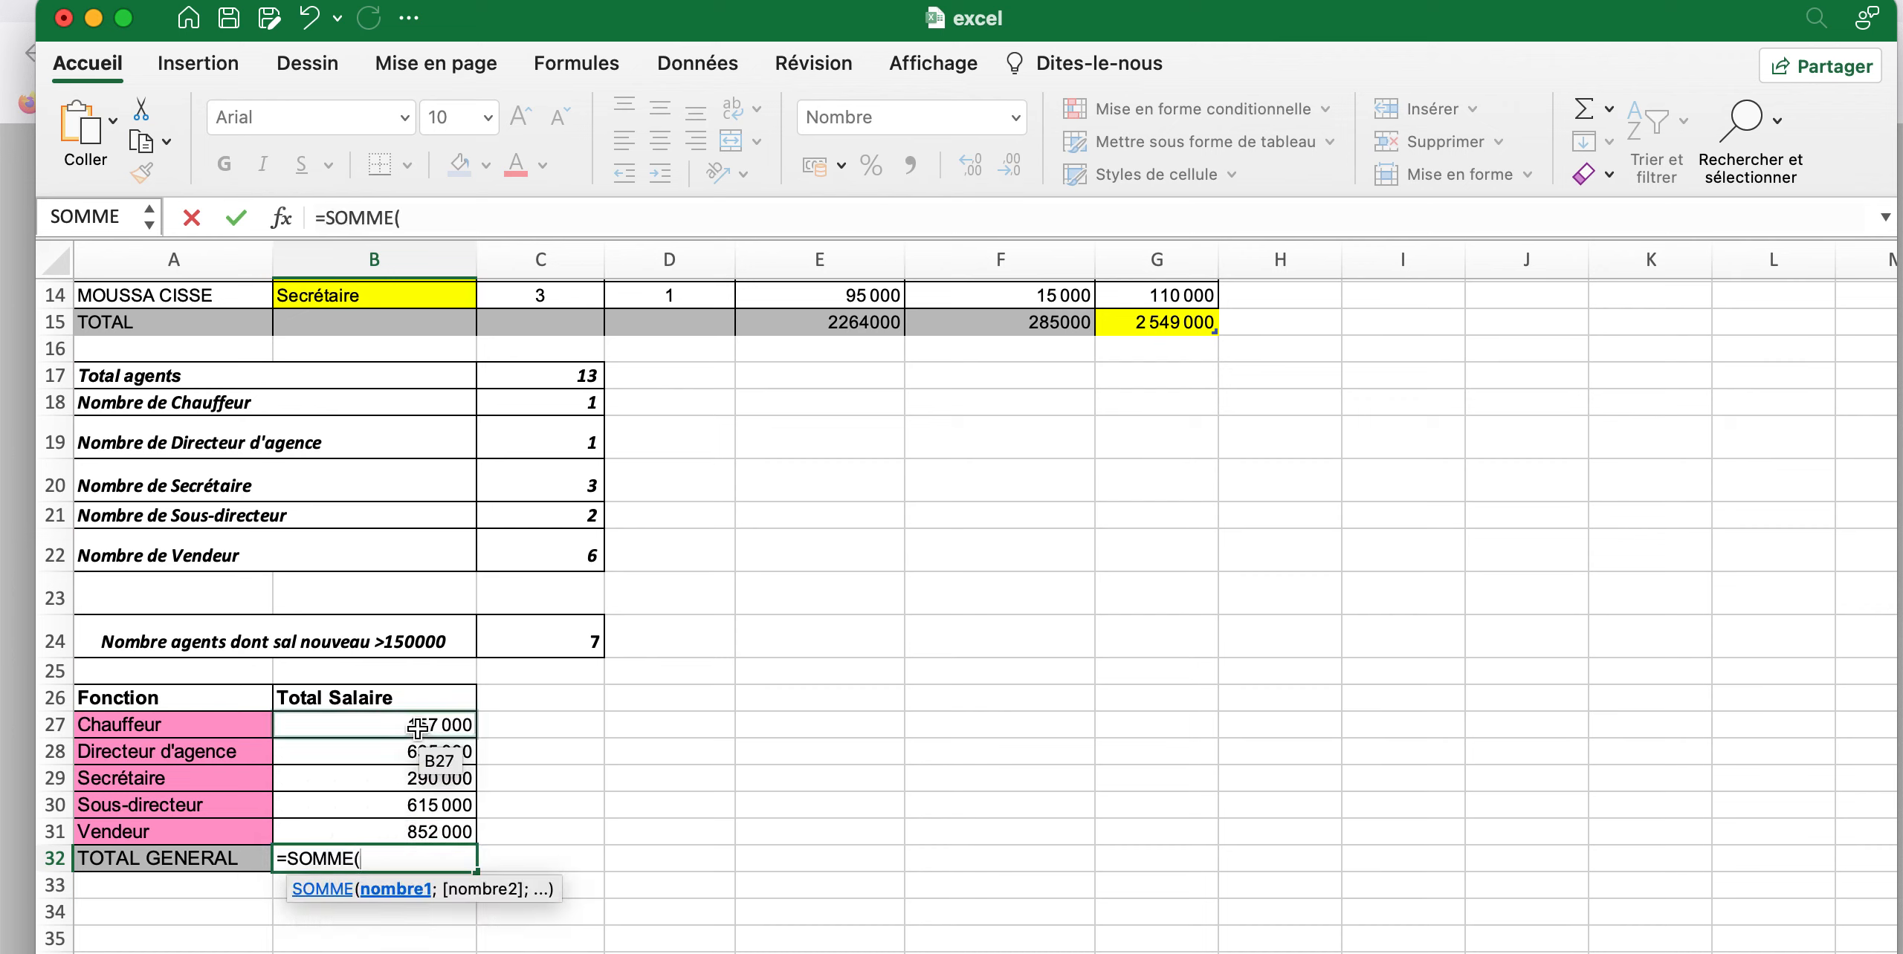
{"action": "left_click_drag", "start_coordinate": [416, 727], "coordinate": [423, 832]}
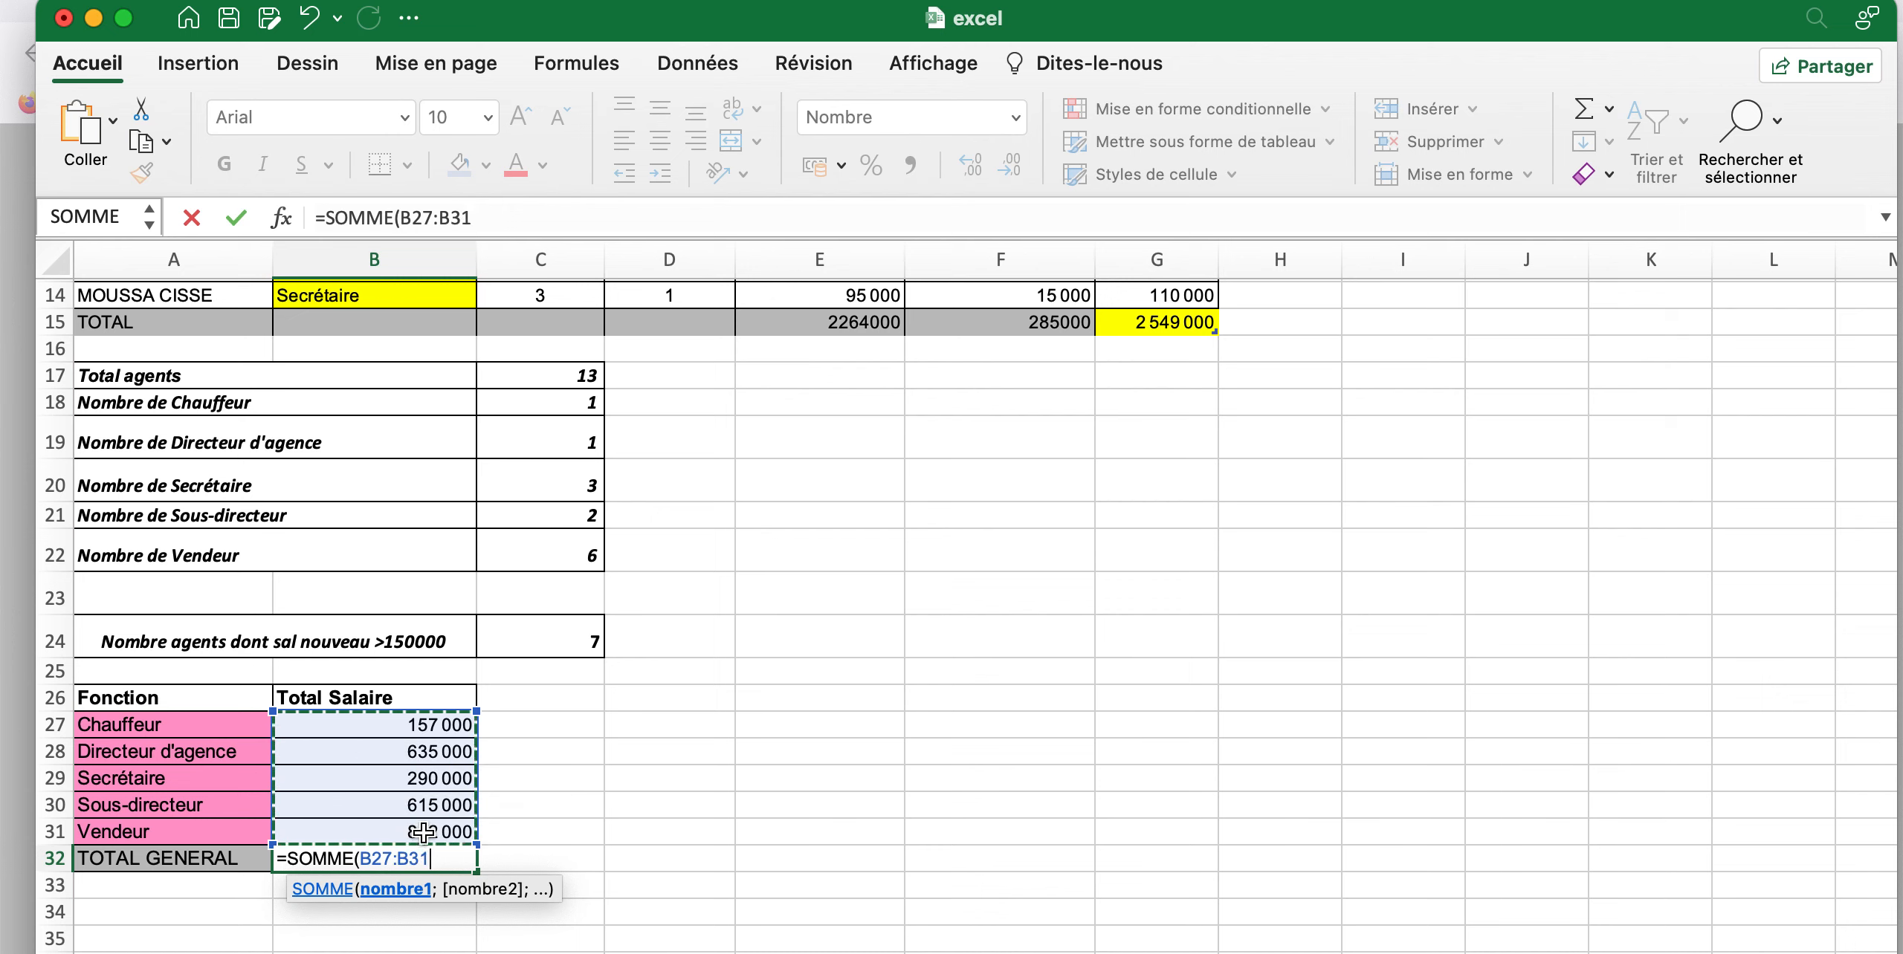
{"action": "type", "text": ")"}
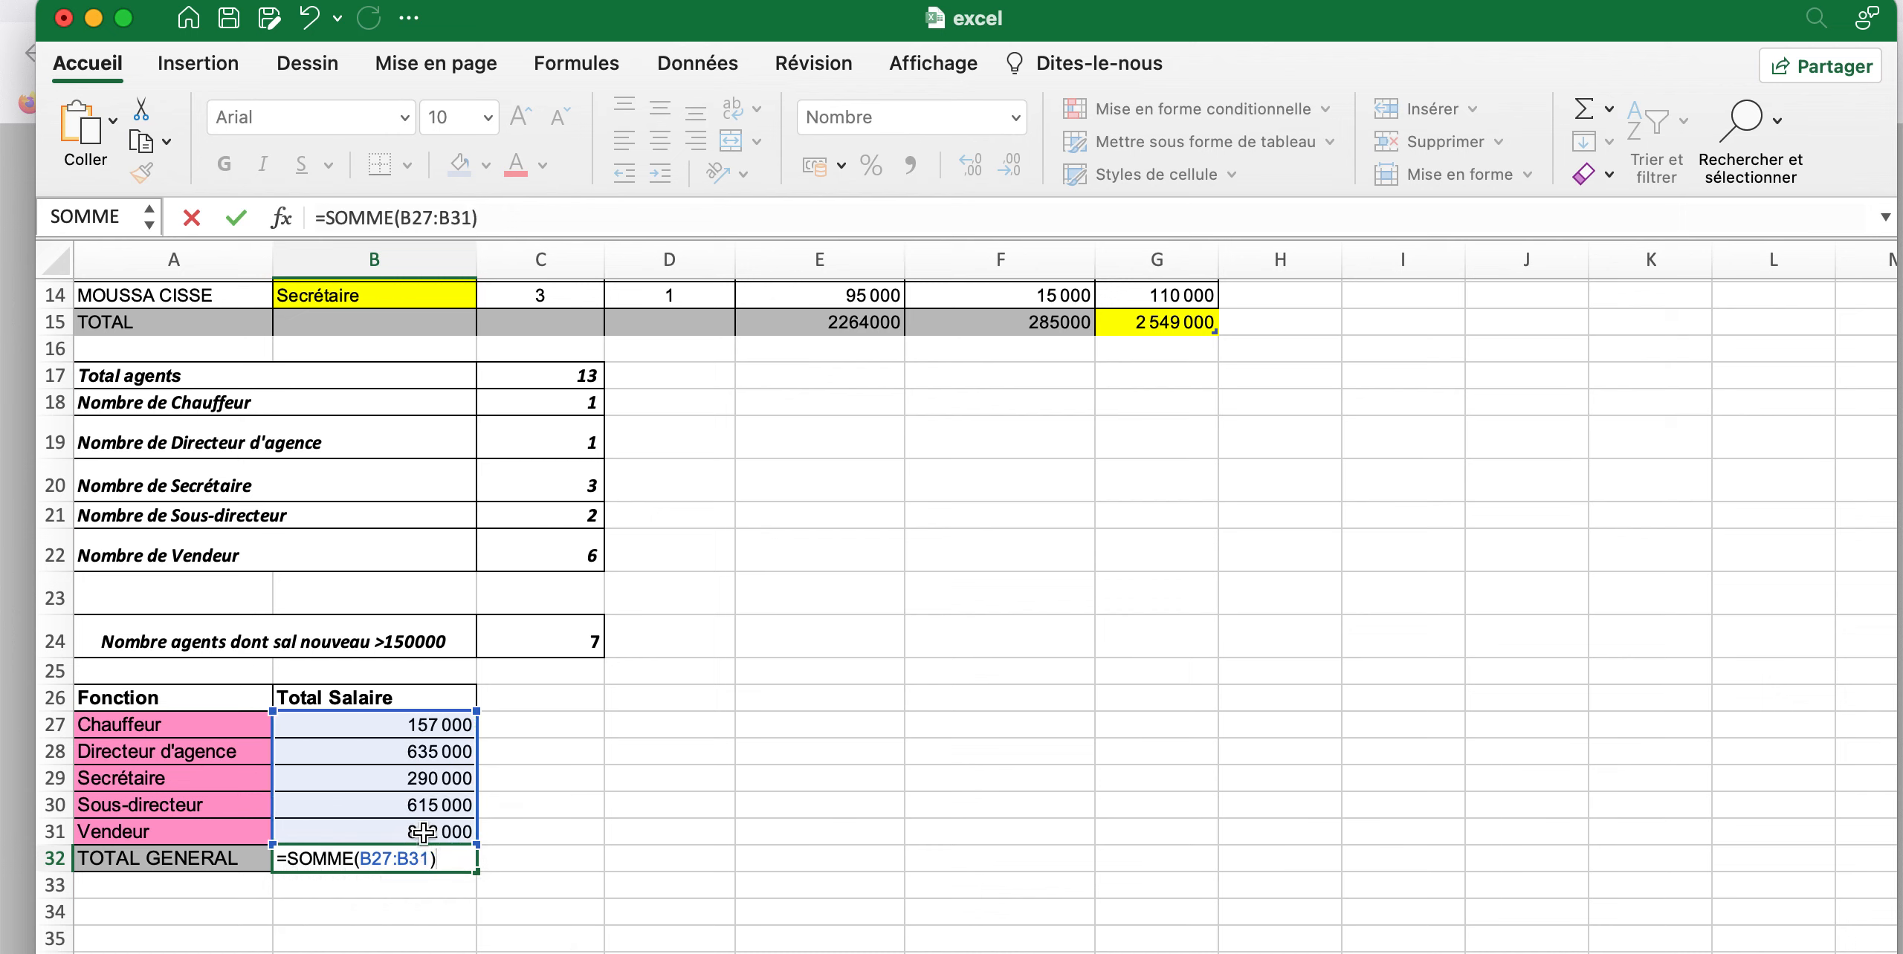
{"action": "key", "text": "Return"}
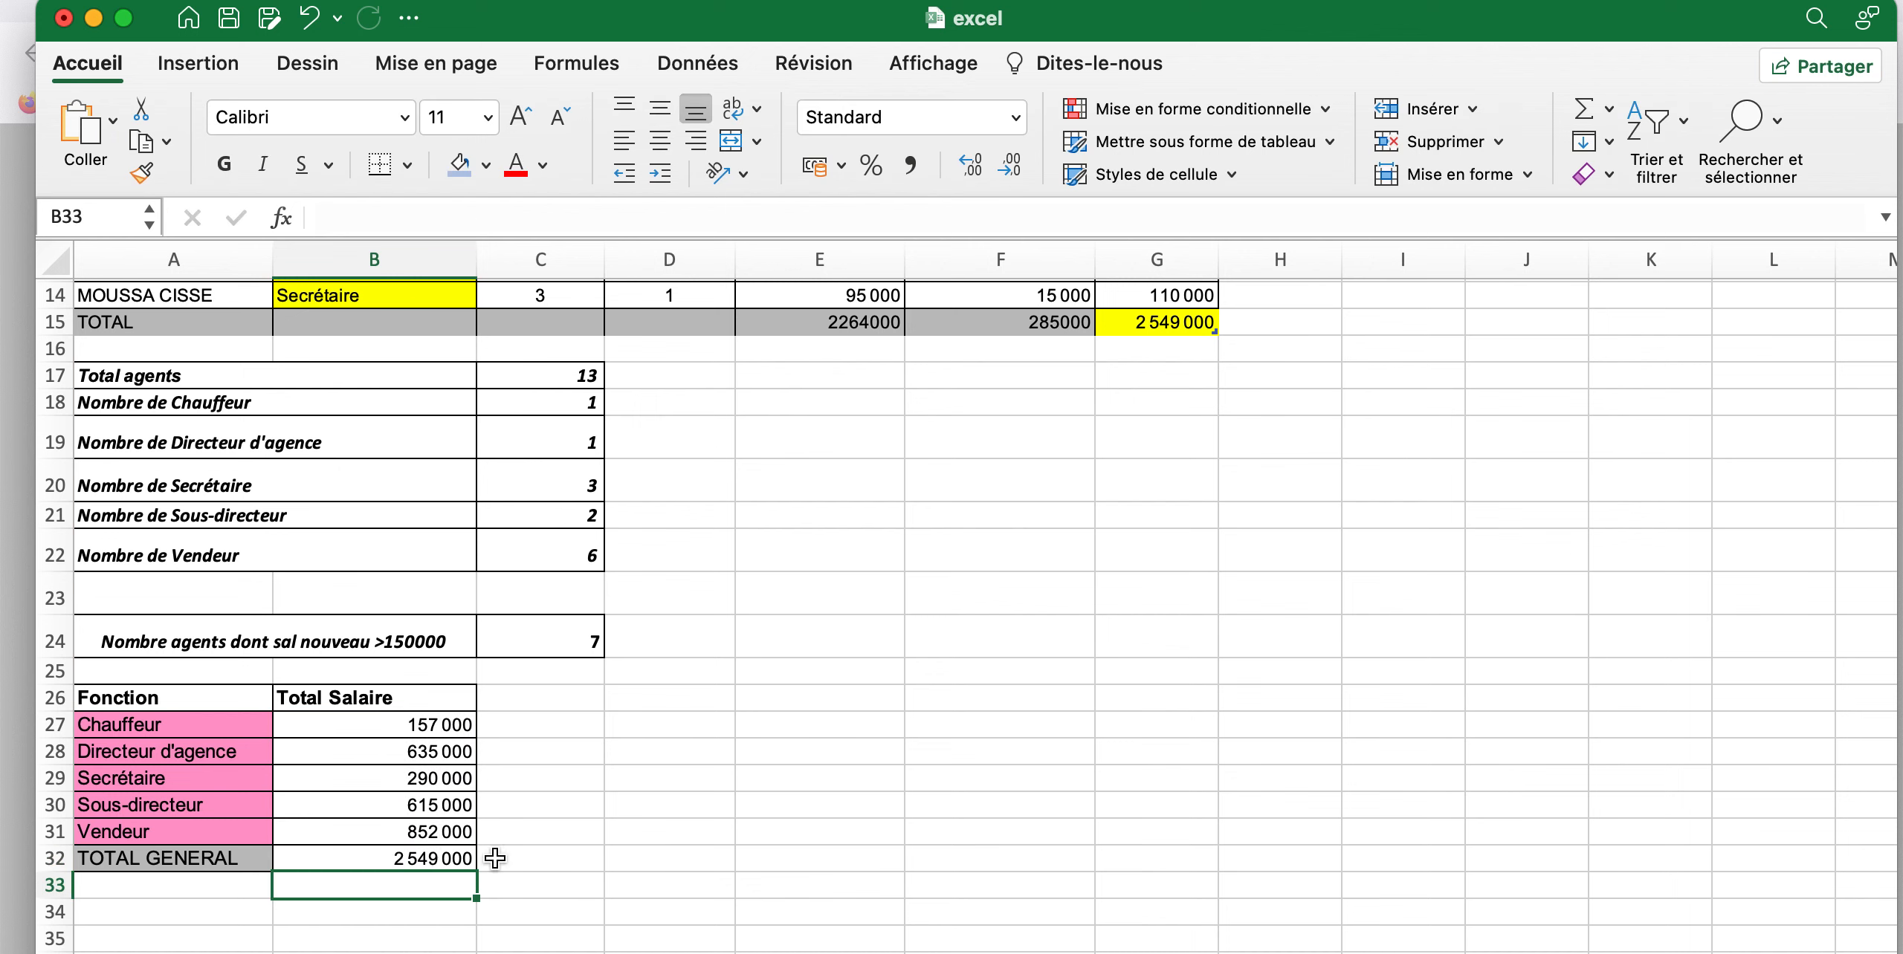
Compare the grand total in B32 with the Nouveau salary total in G15 of the employee table
{"action": "left_click", "coordinate": [420, 863]}
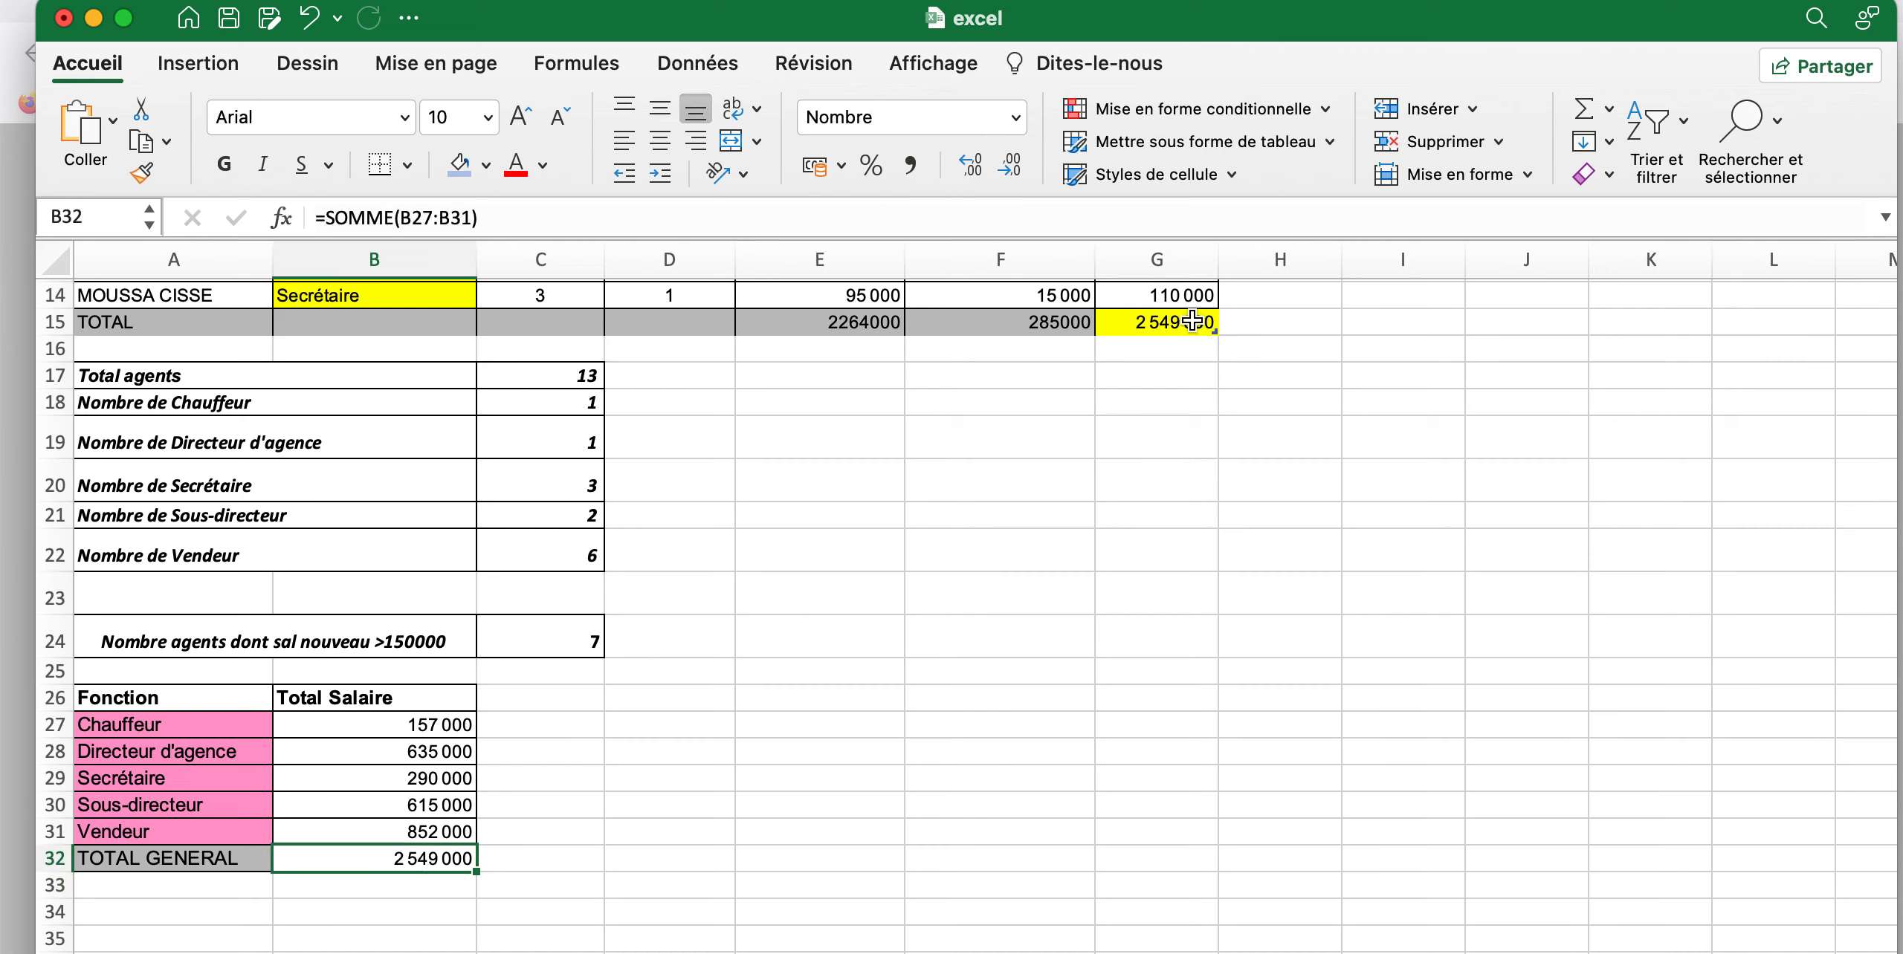
{"action": "scroll", "coordinate": [1192, 321], "scroll_direction": "up", "scroll_amount": 5}
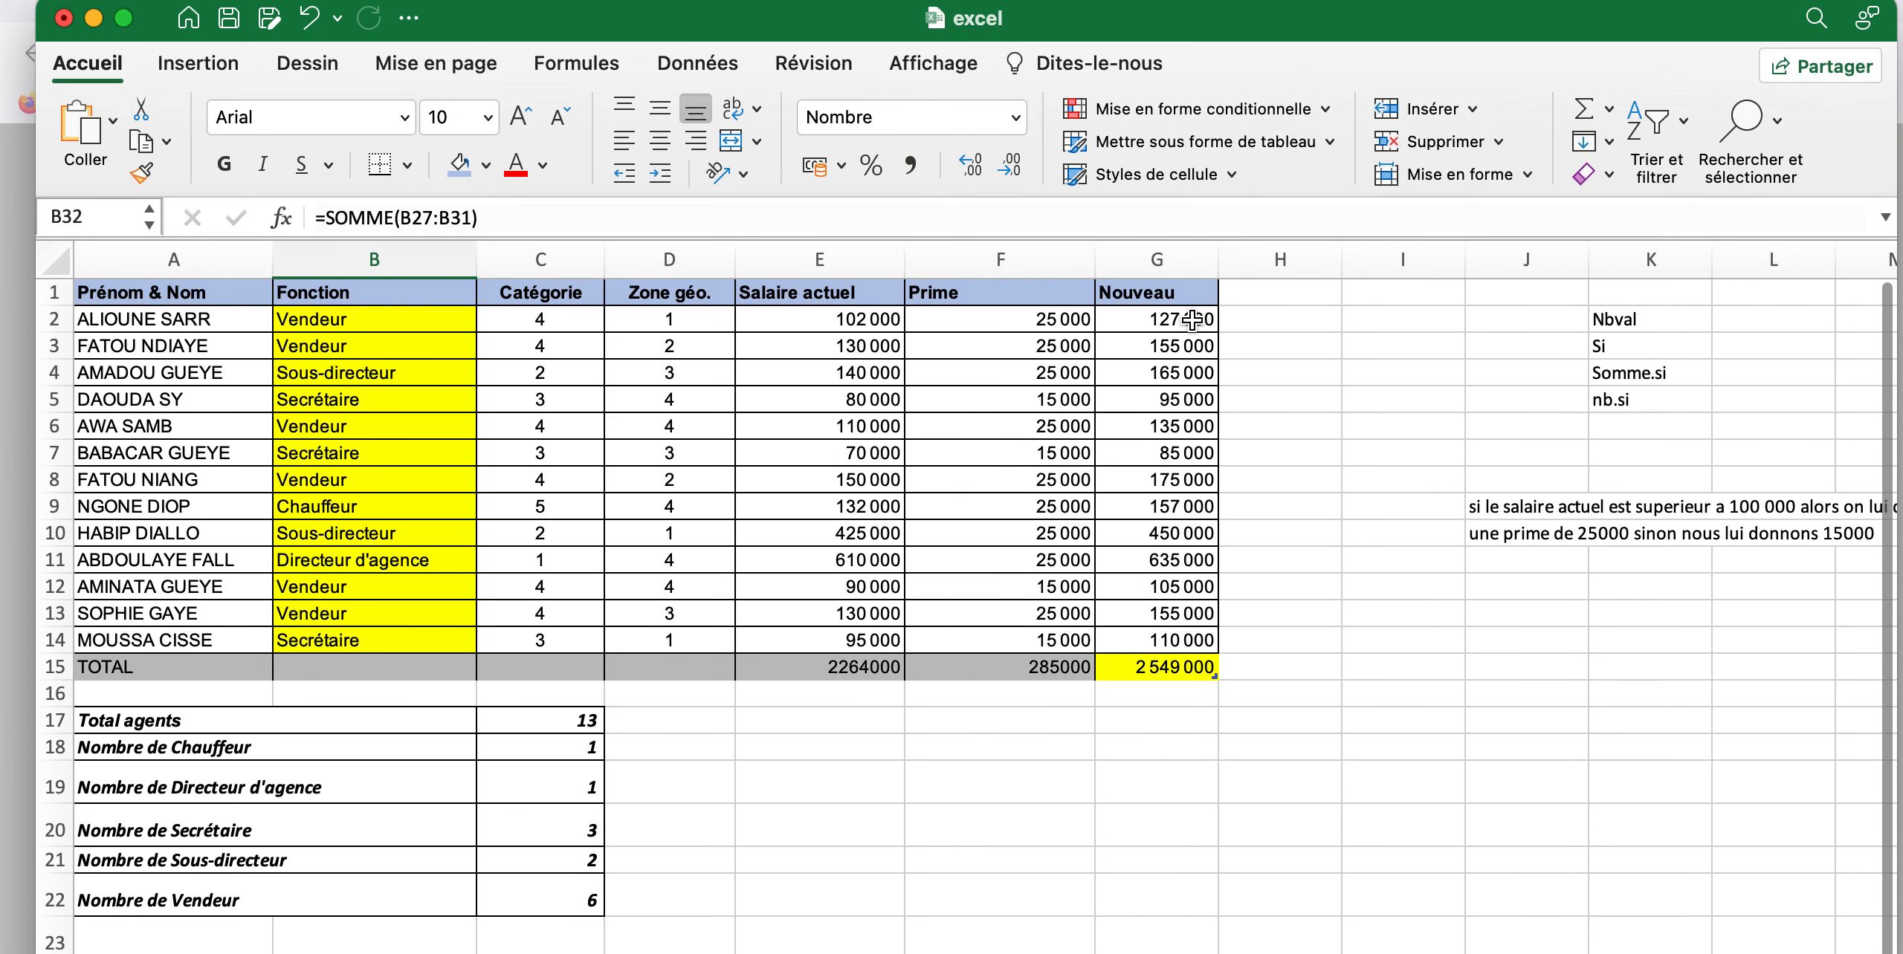
{"action": "scroll", "coordinate": [1192, 321], "scroll_direction": "down", "scroll_amount": 1}
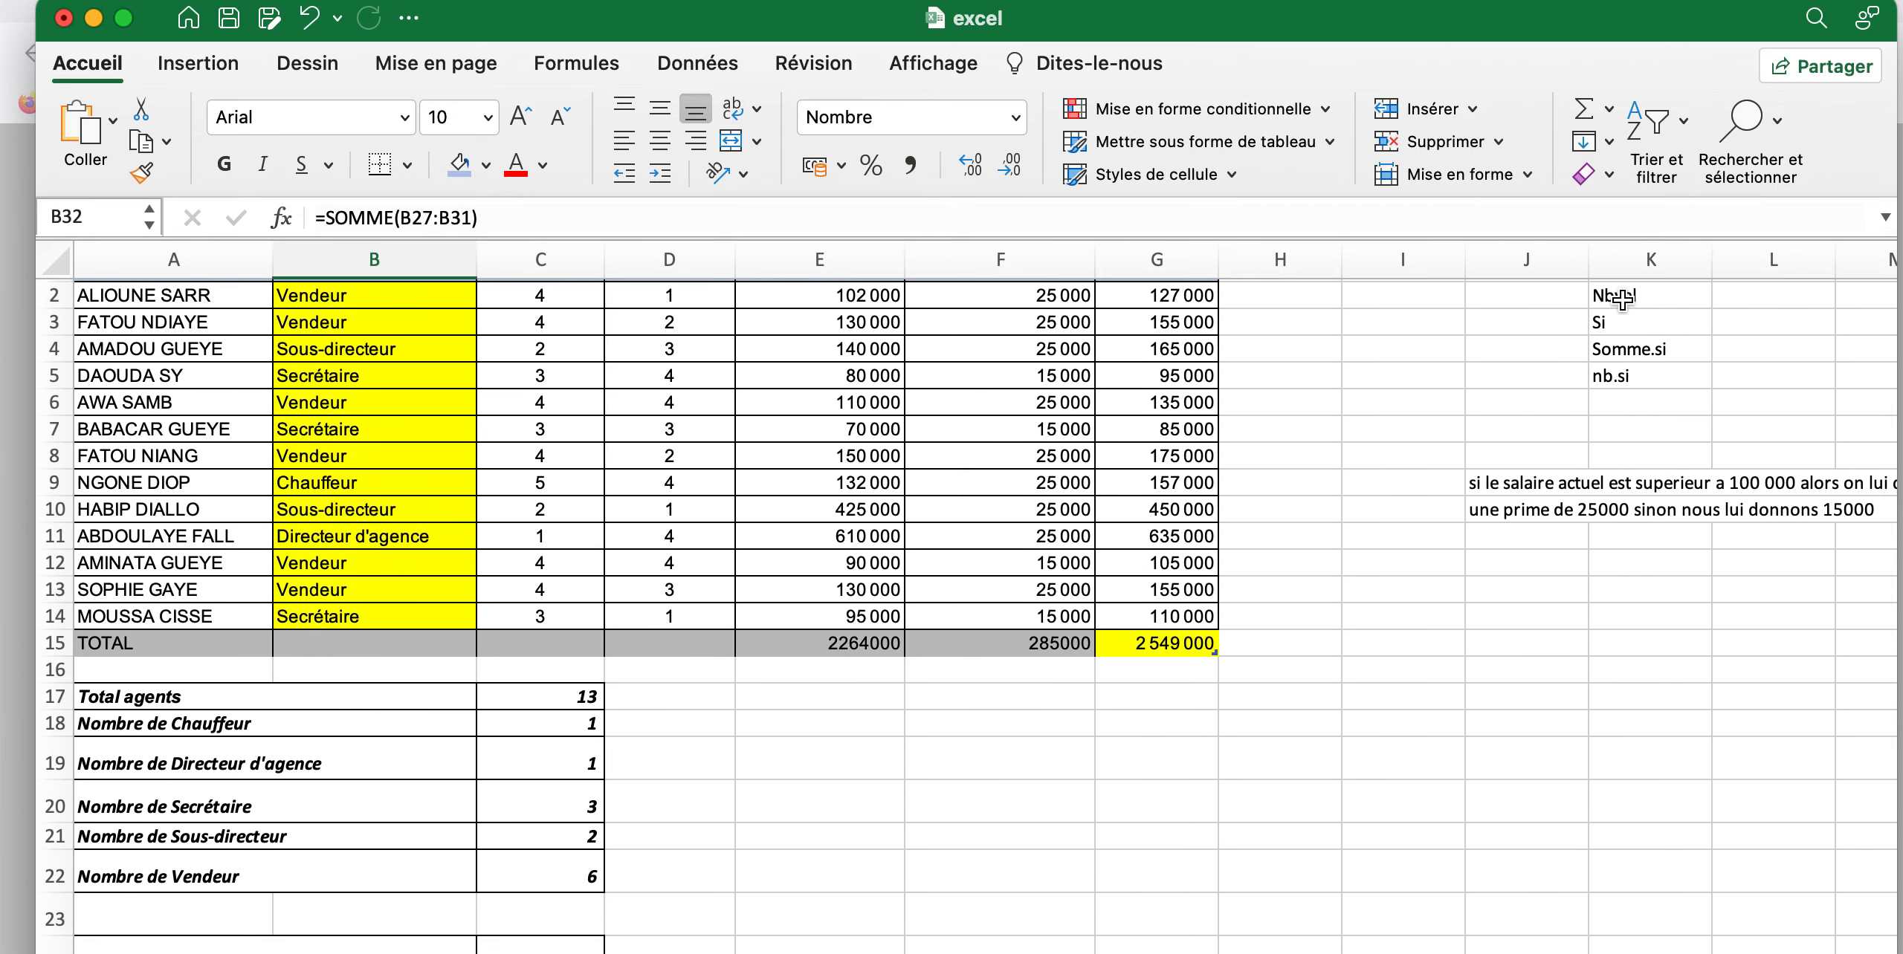